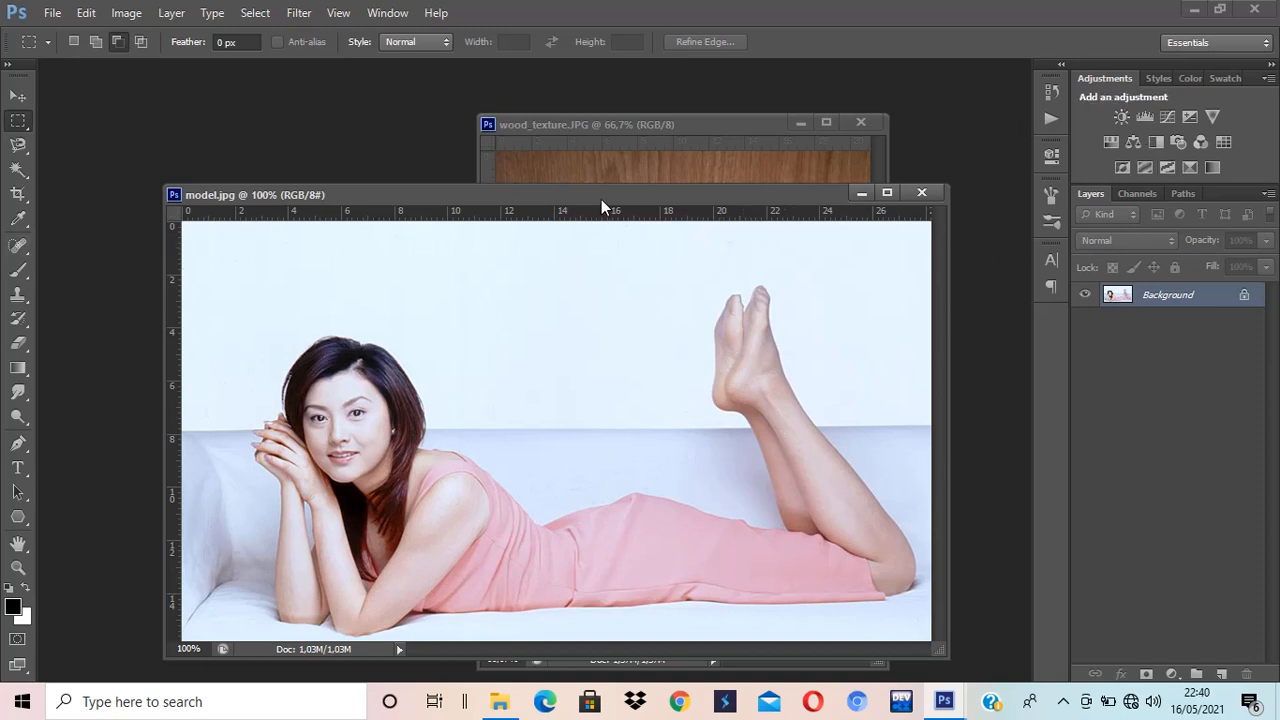
Arrange the two document windows so that model.jpg lies in front of wood_texture.JPG.
drag(601, 199, 568, 156)
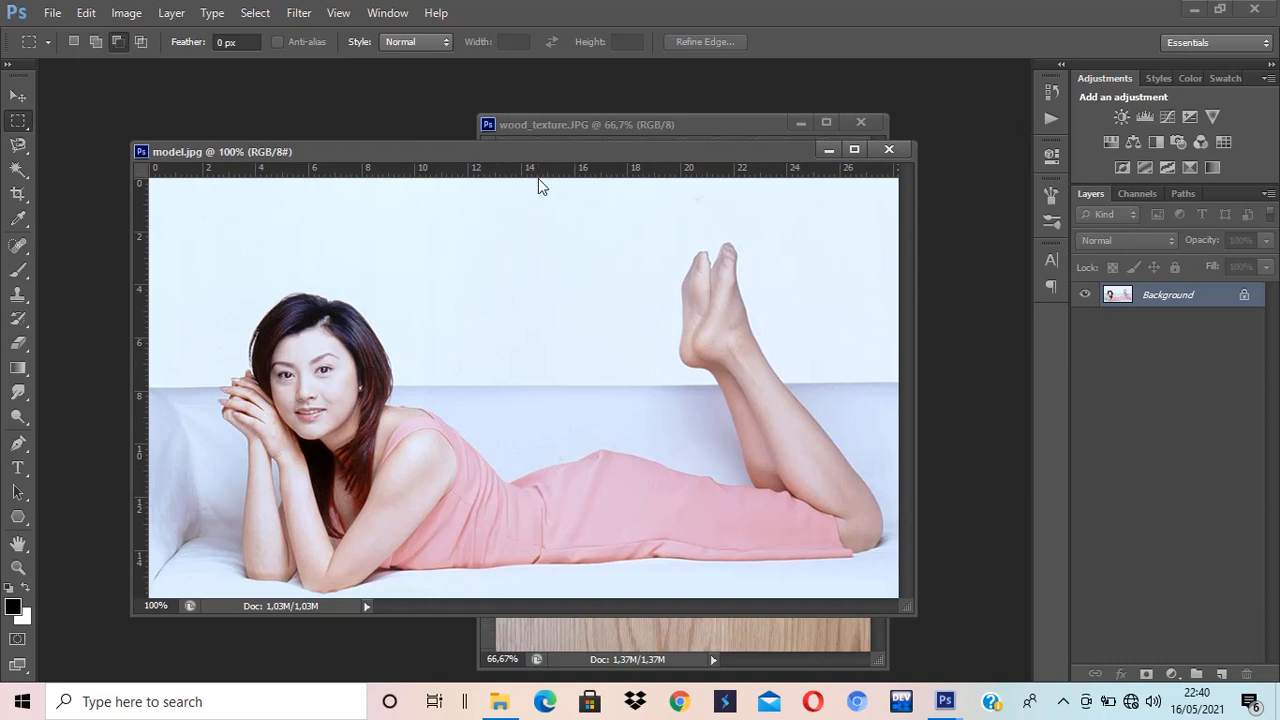
drag(669, 126, 889, 125)
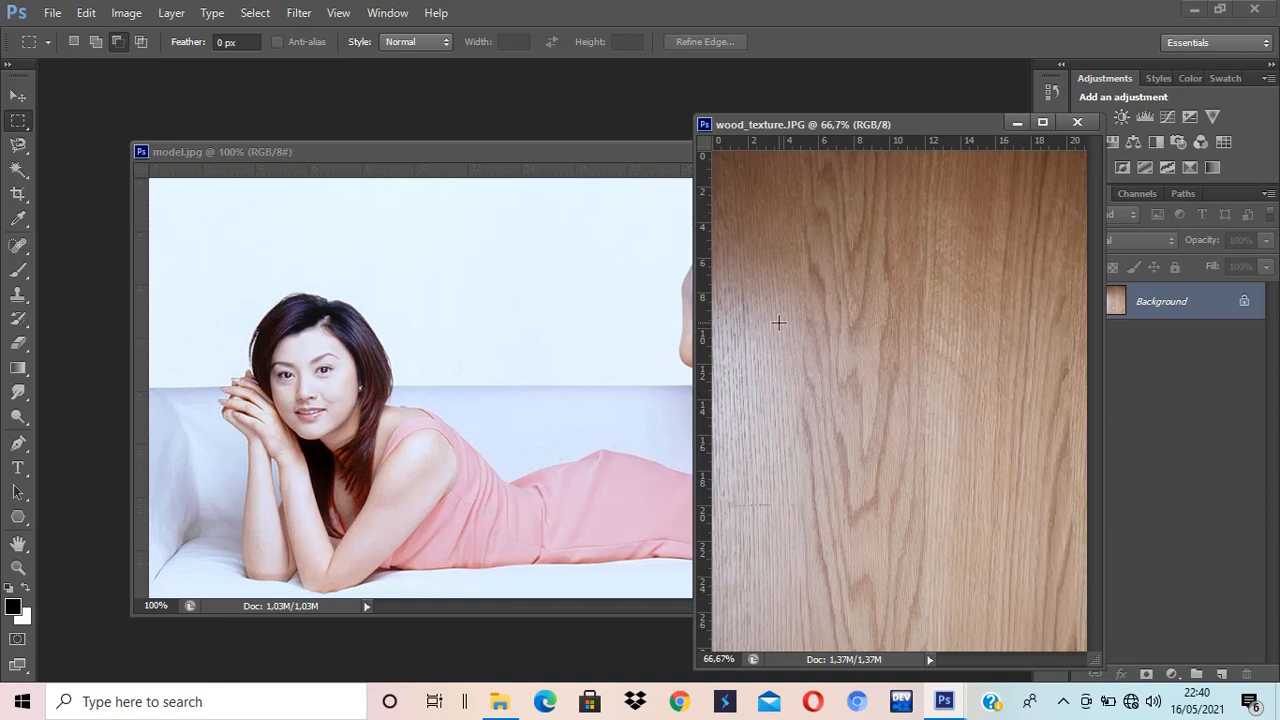
click(479, 151)
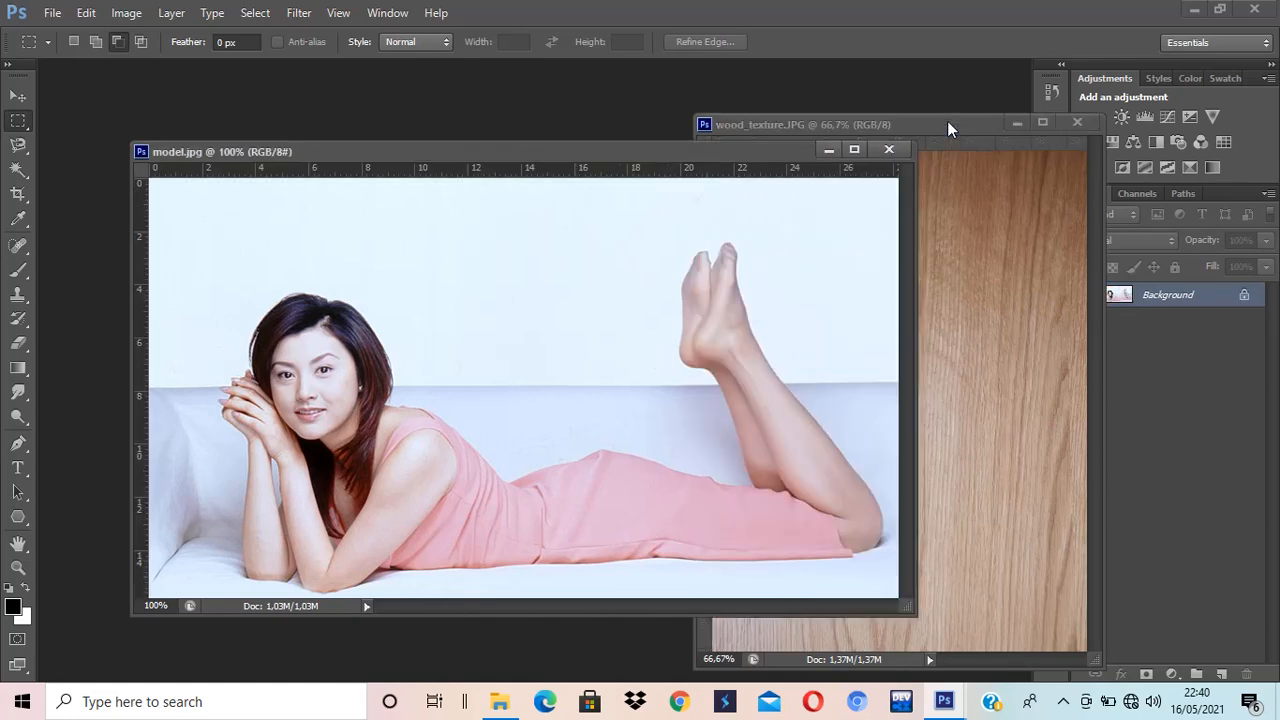
drag(947, 121, 697, 104)
click(394, 152)
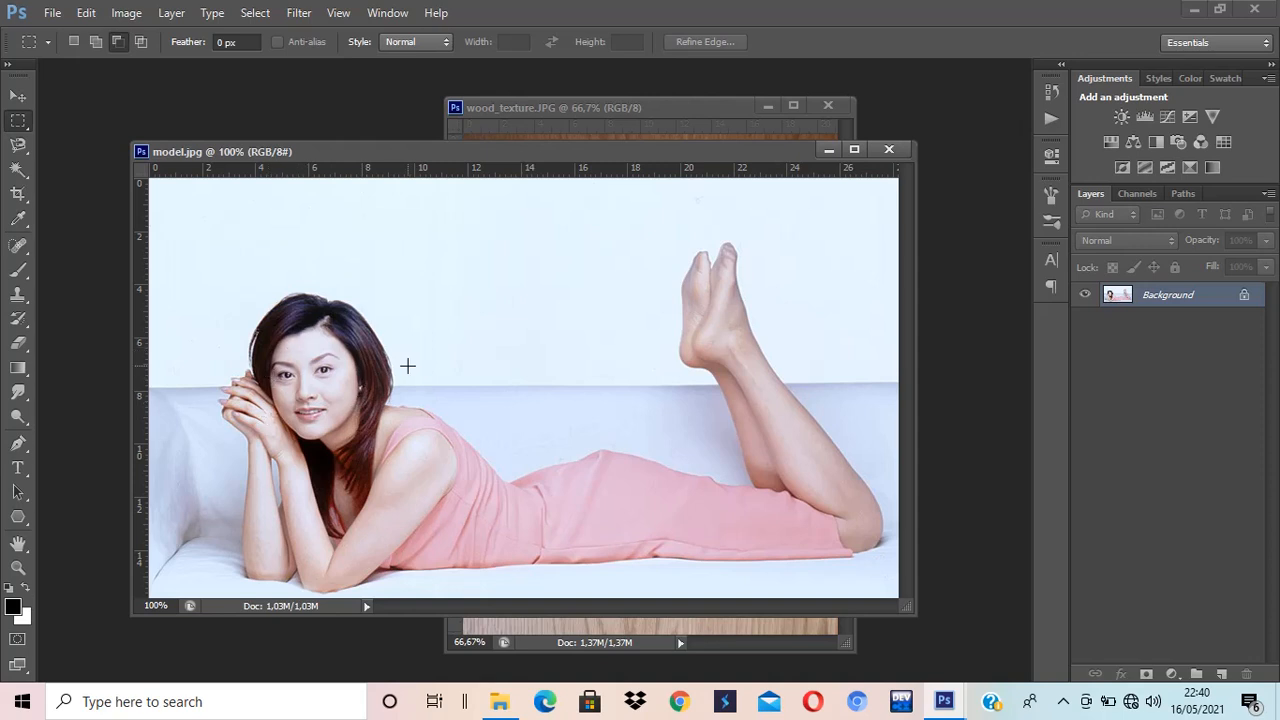
Duplicate the Background layer of model.jpg, hide the original, and rename the copy "Model".
key(ctrl+plus)
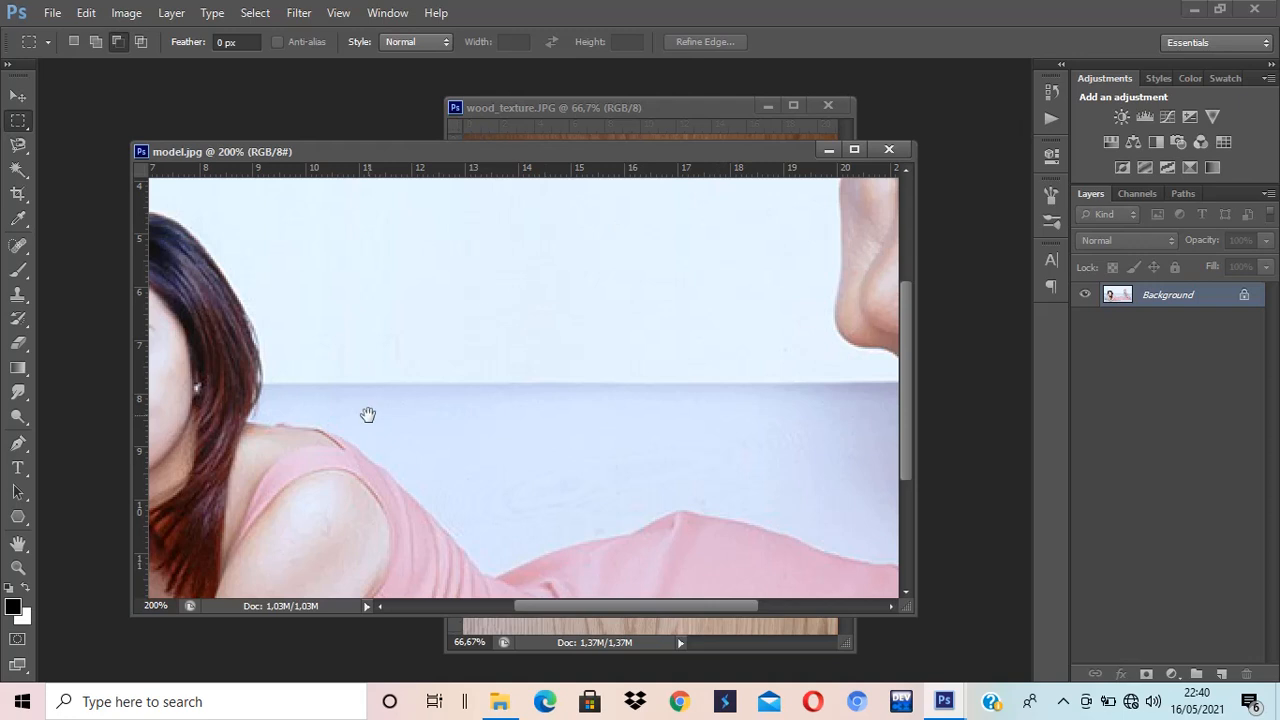
drag(369, 417, 729, 346)
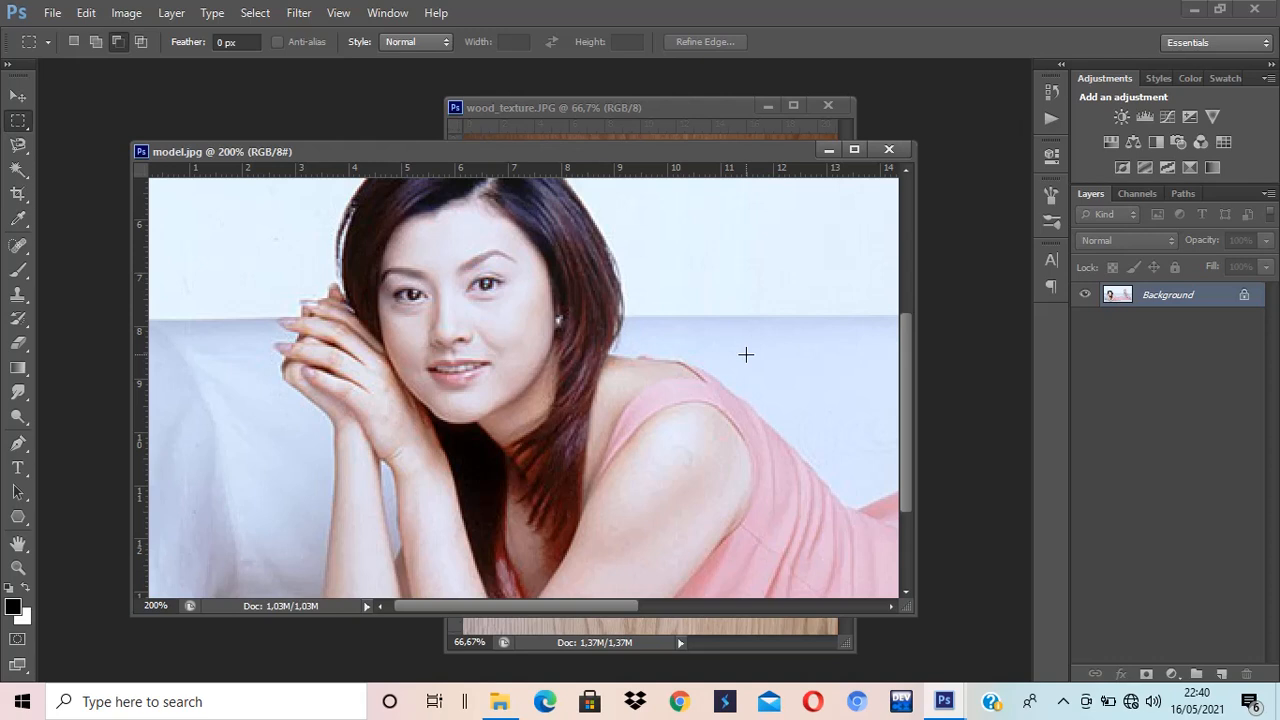
key(ctrl+j)
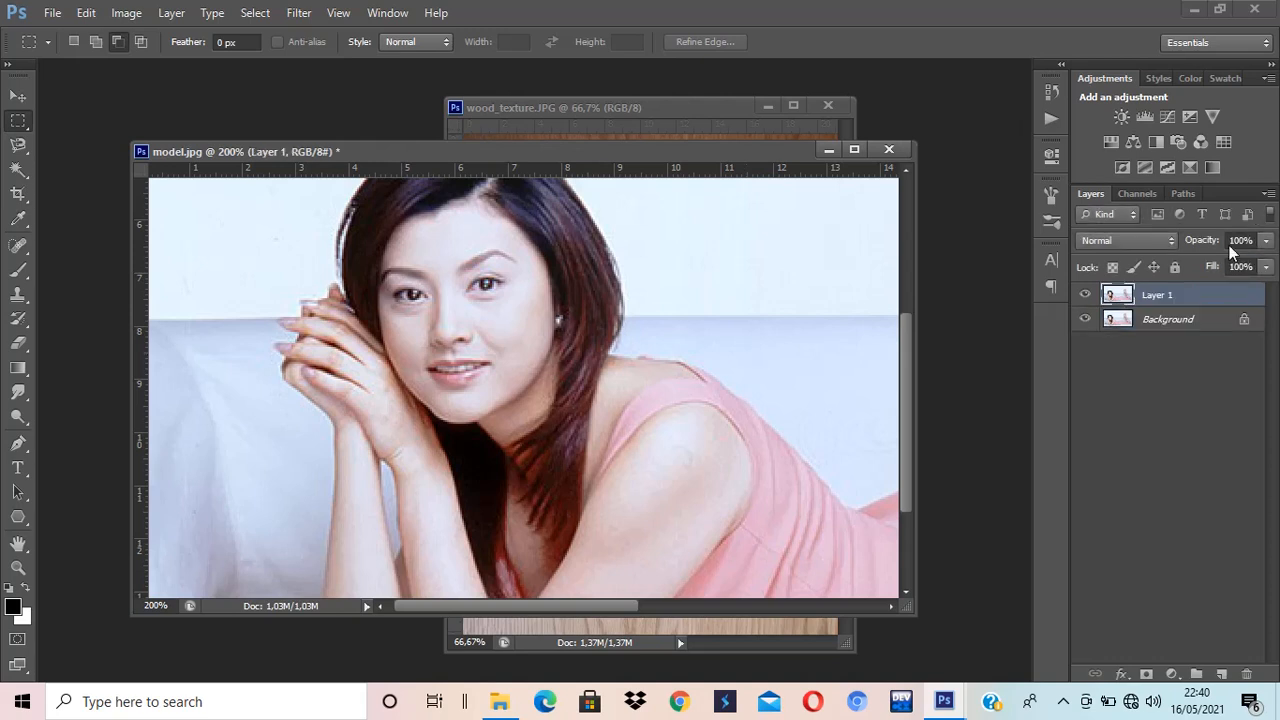
click(1085, 319)
double_click(1163, 298)
text(Model)
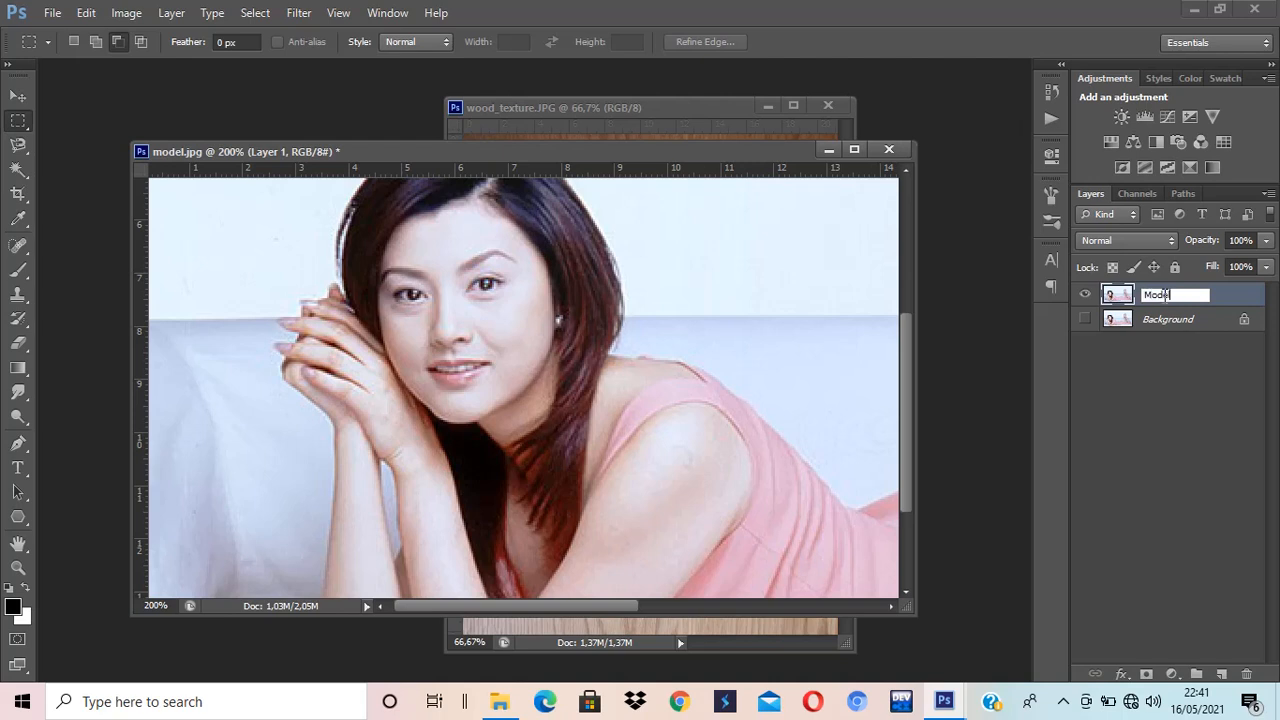
key(Return)
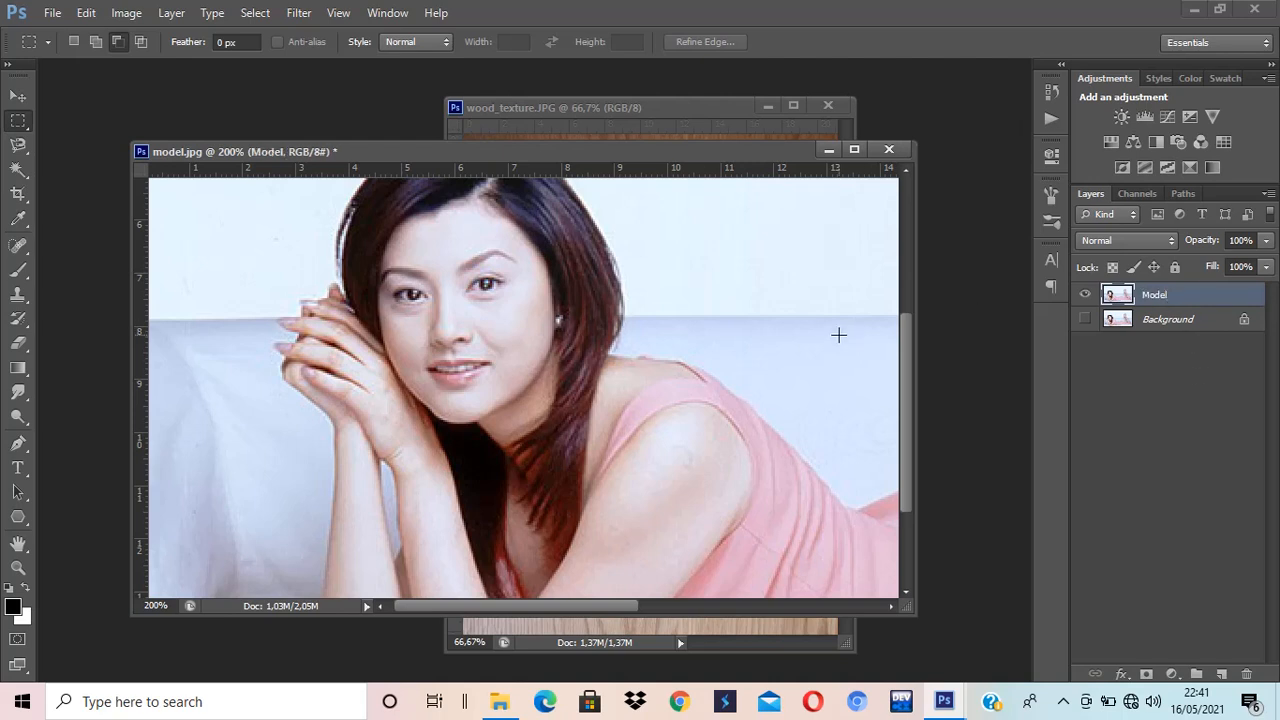
Select the model's lower lip and chin on the Model layer with the Polygonal Lasso tool, following the mouth line and jaw.
key(ctrl+plus)
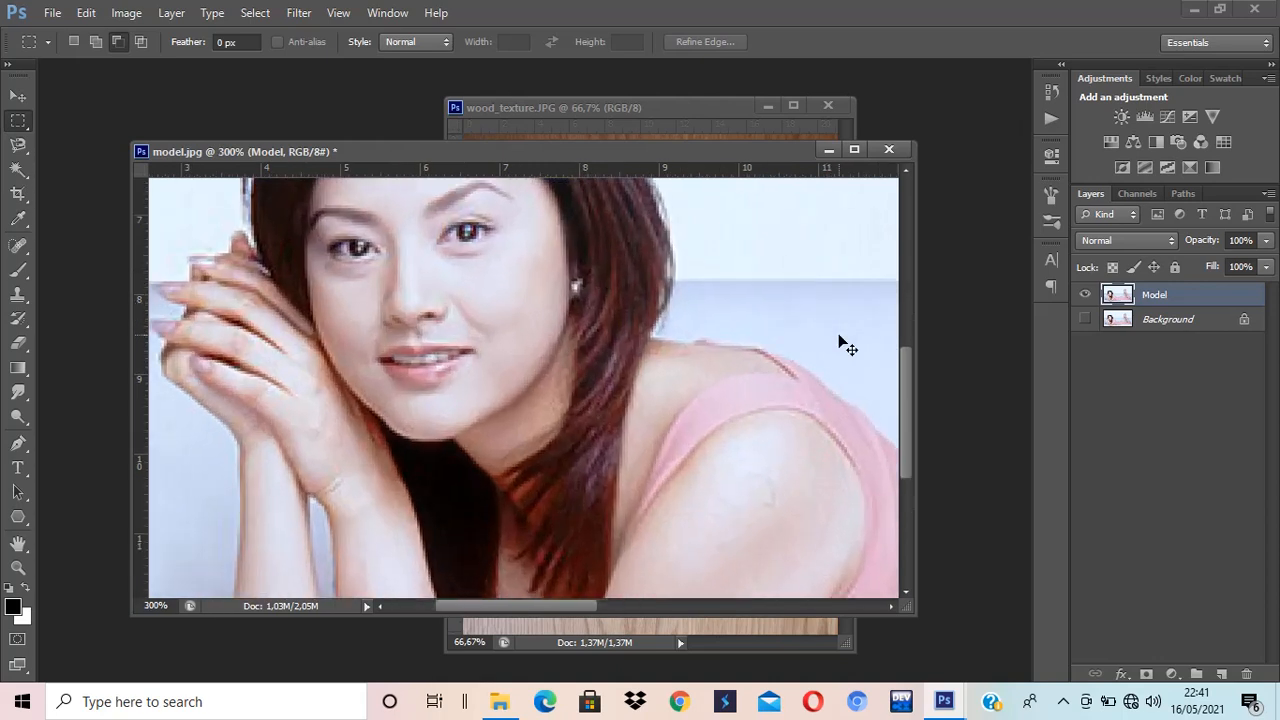
drag(456, 366, 495, 386)
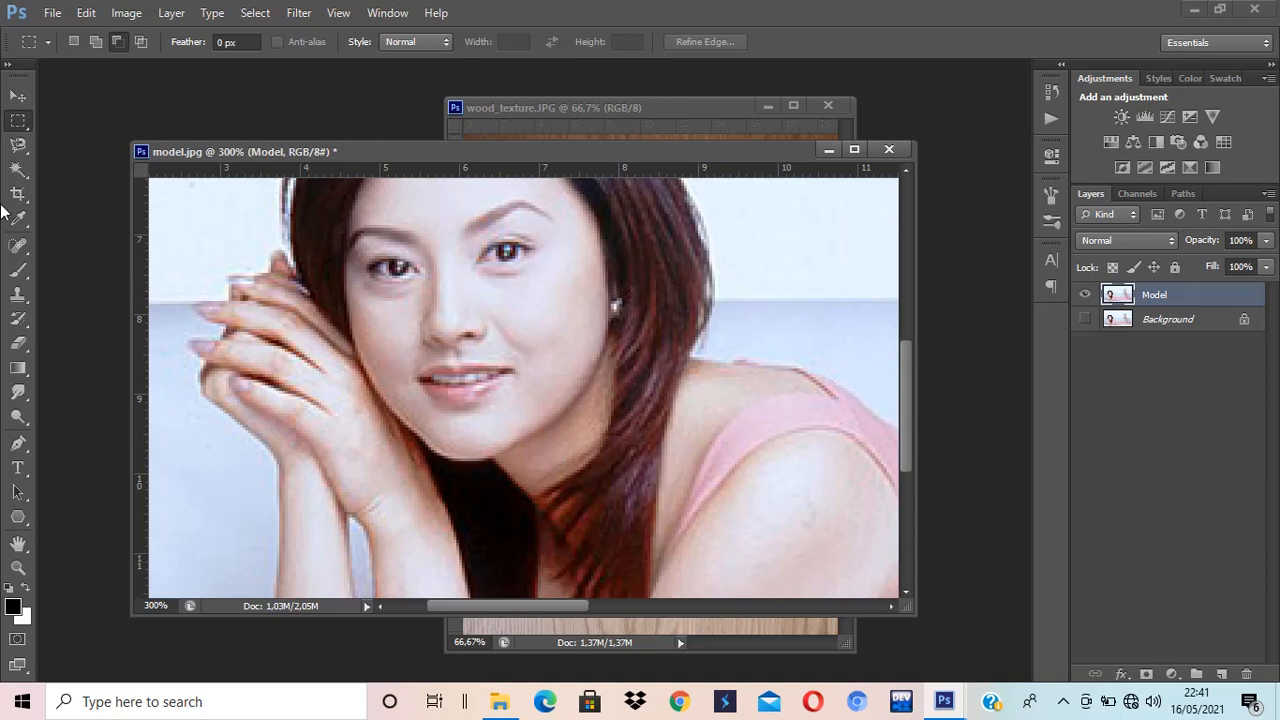
click(19, 152)
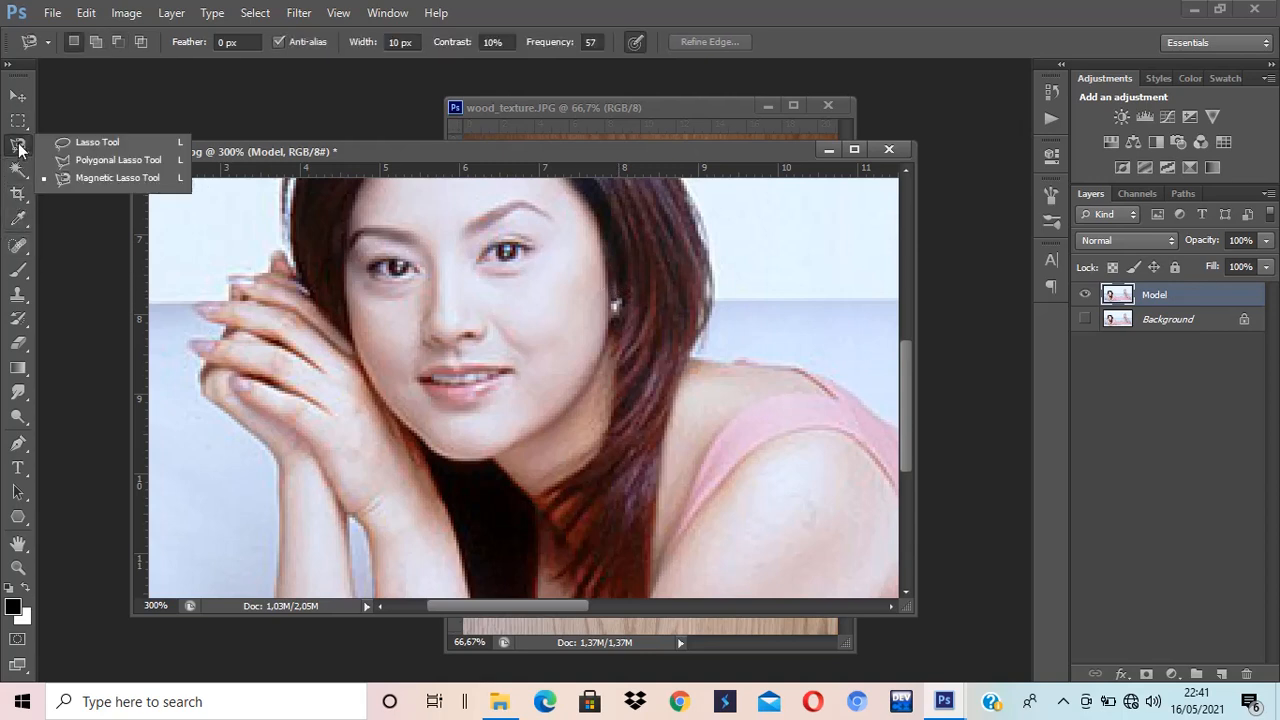
click(95, 172)
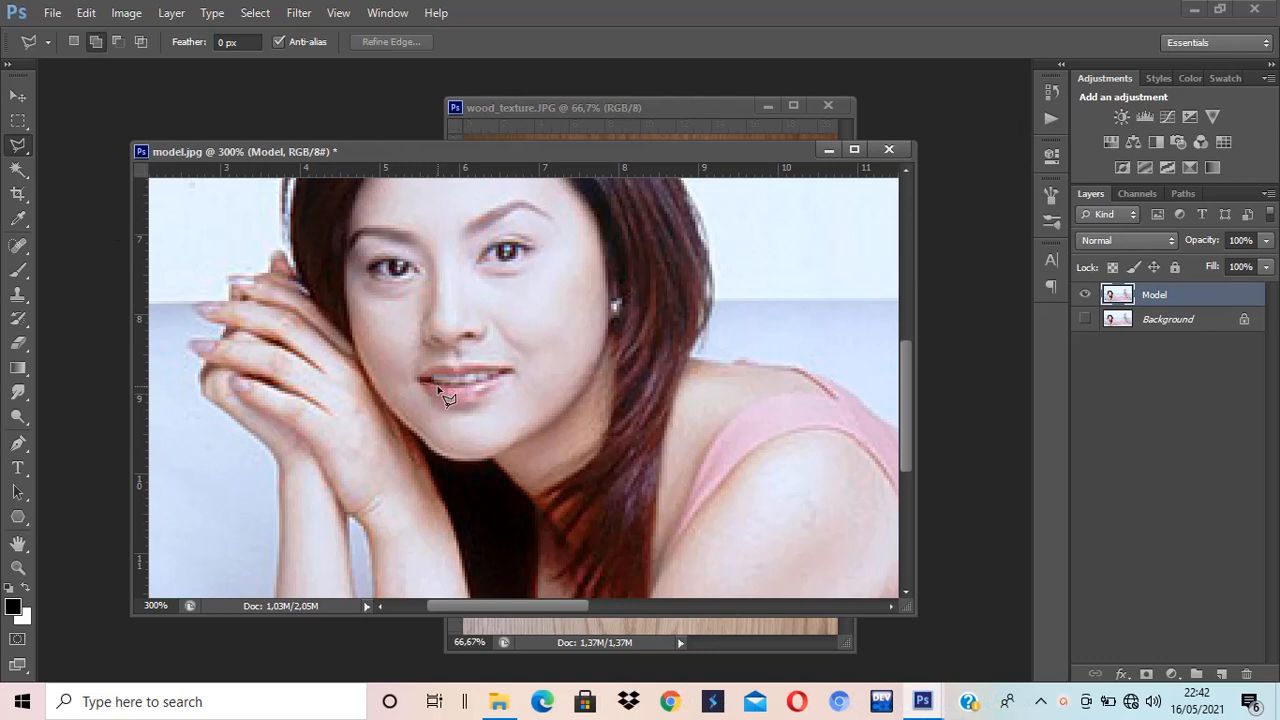
click(510, 375)
click(537, 425)
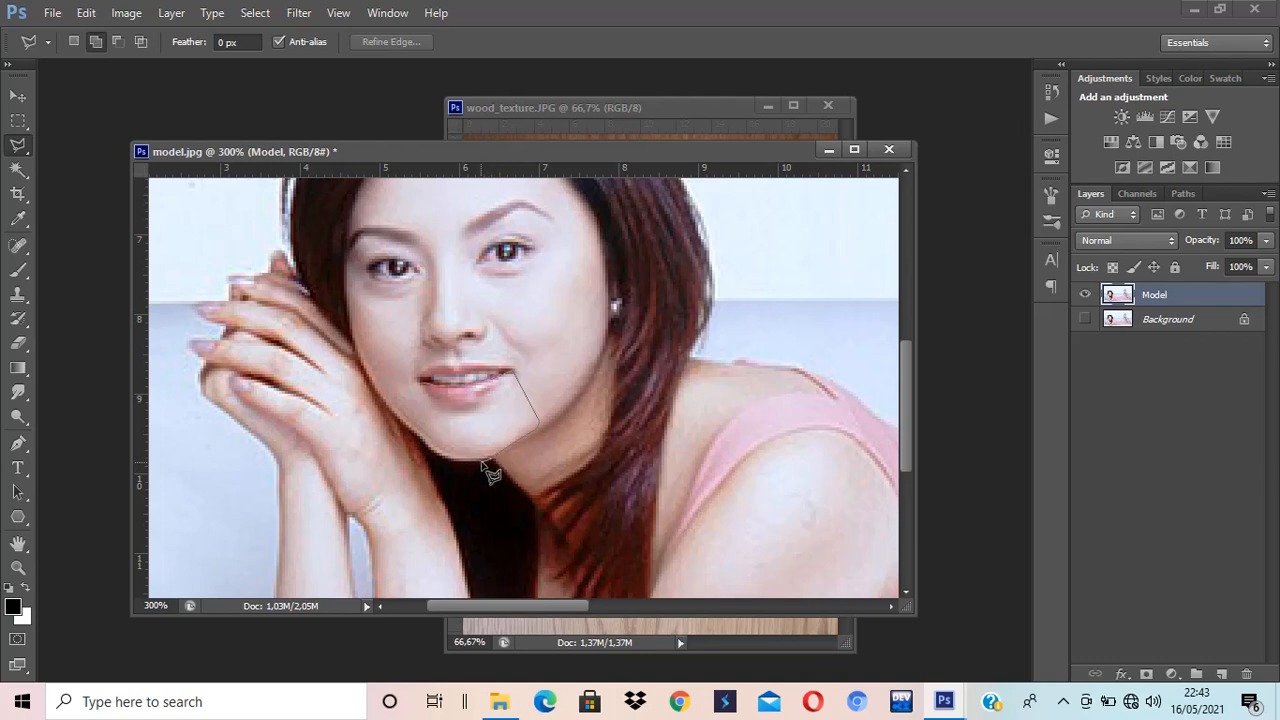
click(407, 423)
click(421, 385)
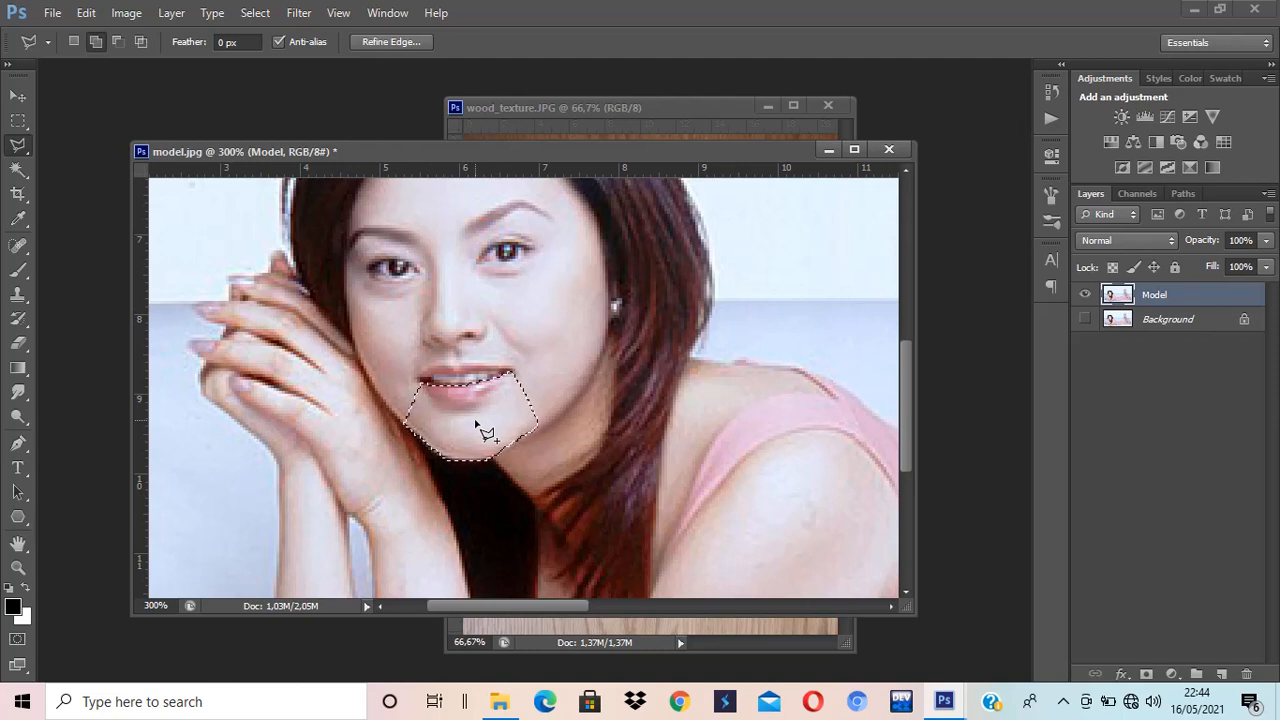
Copy the selected chin area to a new layer and rename it "Dagu".
key(ctrl+j)
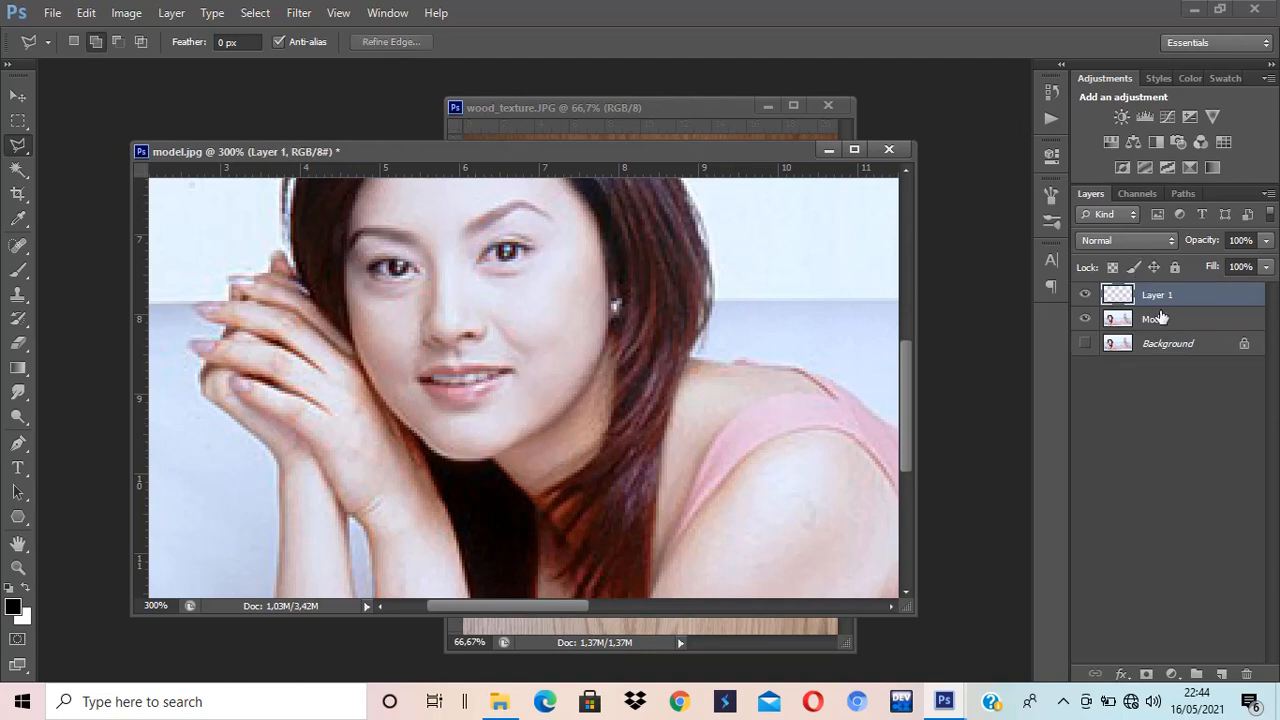
double_click(1152, 296)
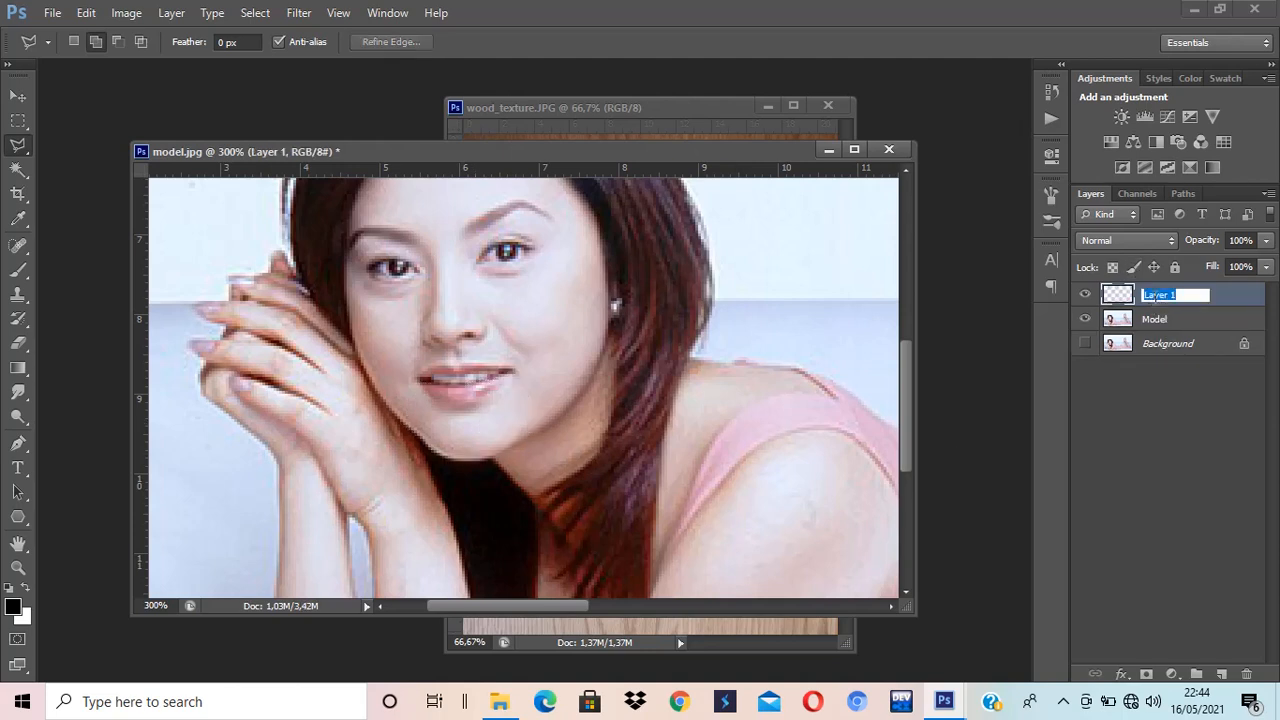
text(Dagu)
key(Return)
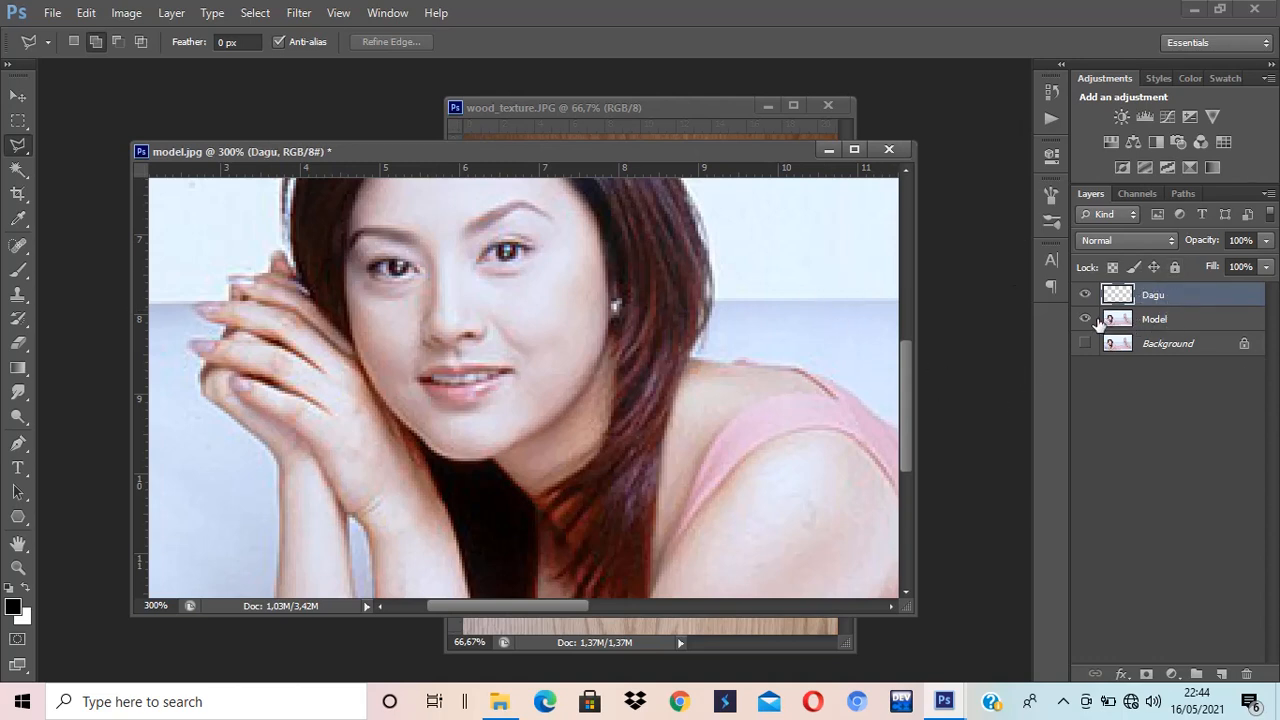
Activate the Move tool and check the chin cut-out on its own by temporarily hiding the Model layer.
click(19, 98)
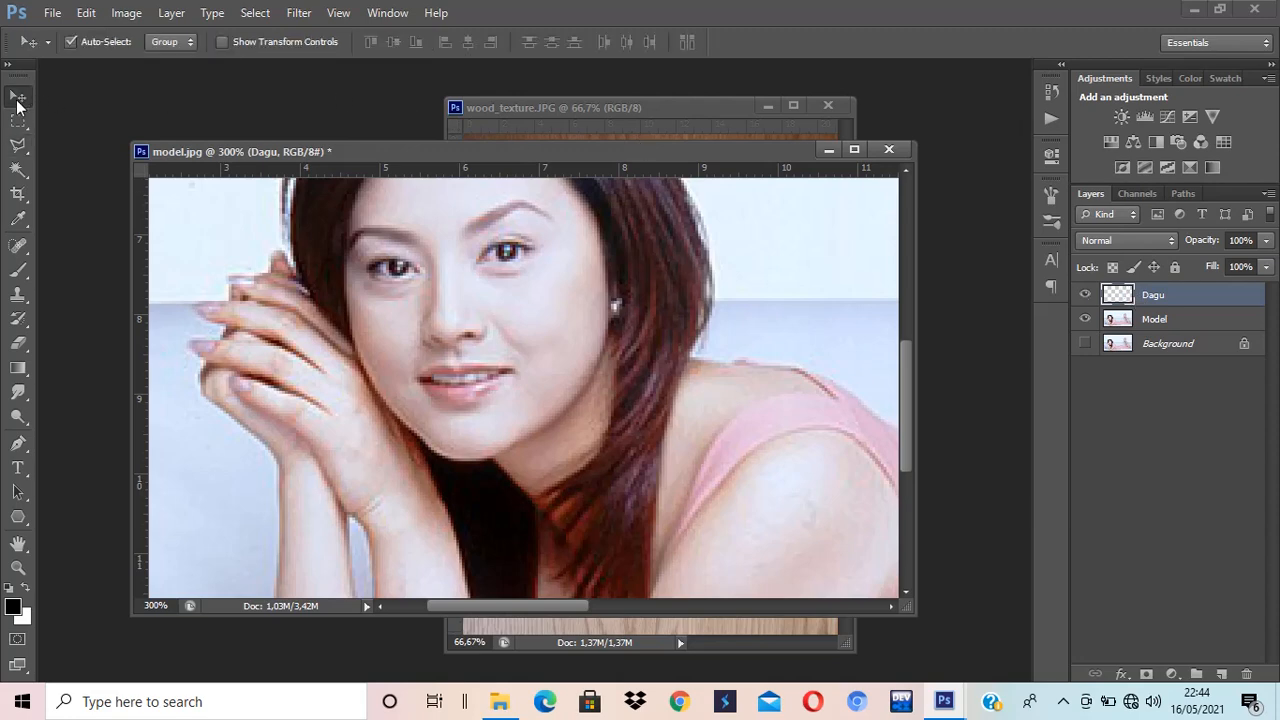
click(1085, 319)
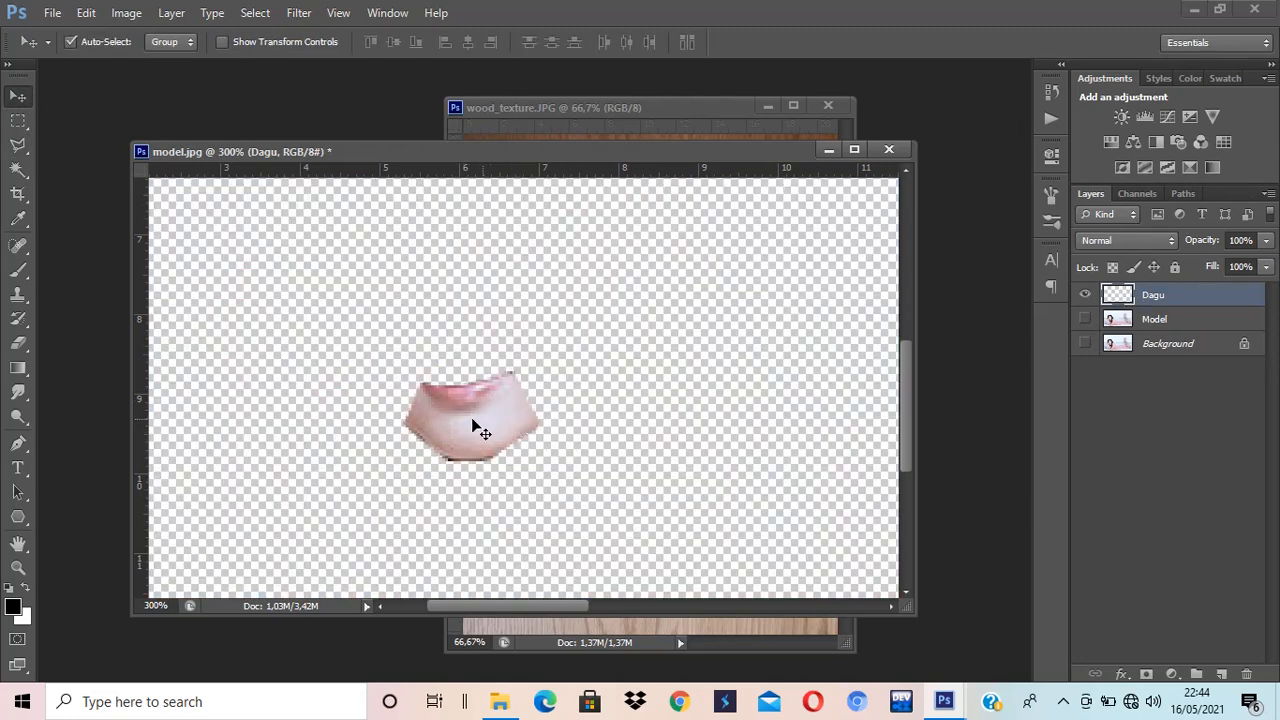
click(1085, 319)
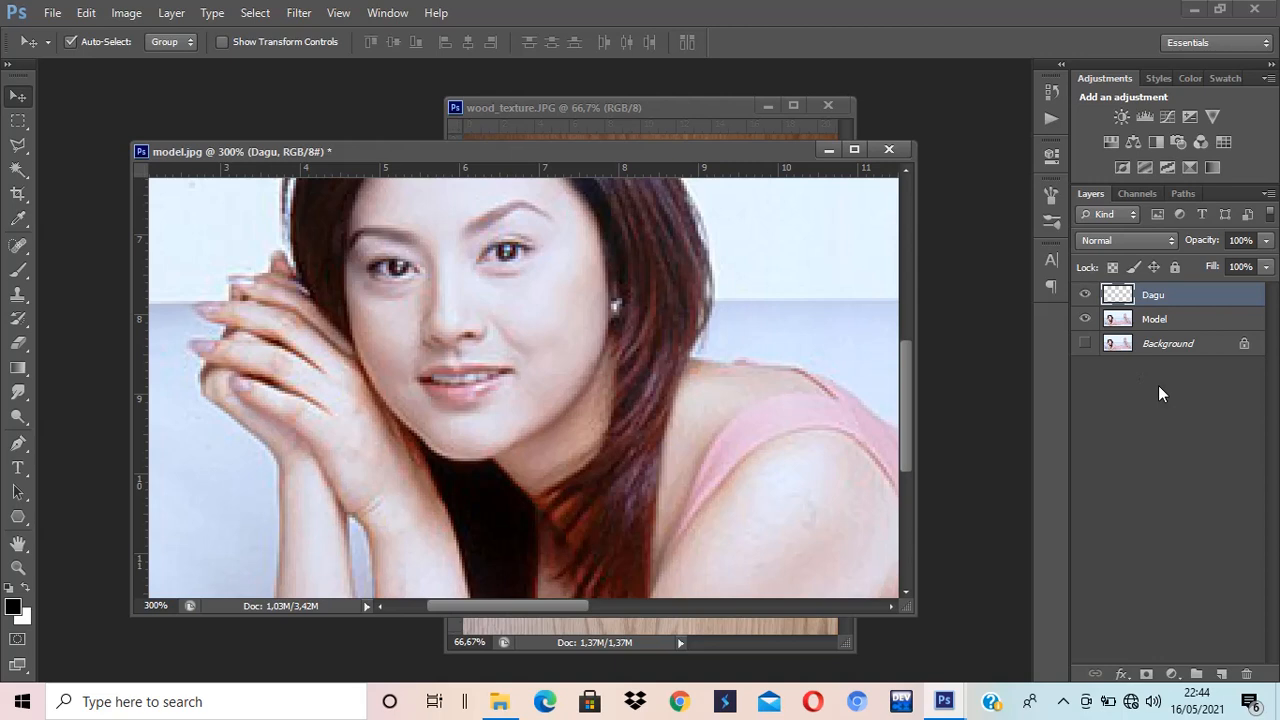
Duplicate the Dagu layer and rename the lower of the two chin layers "Bayangan Dagu".
click(1170, 321)
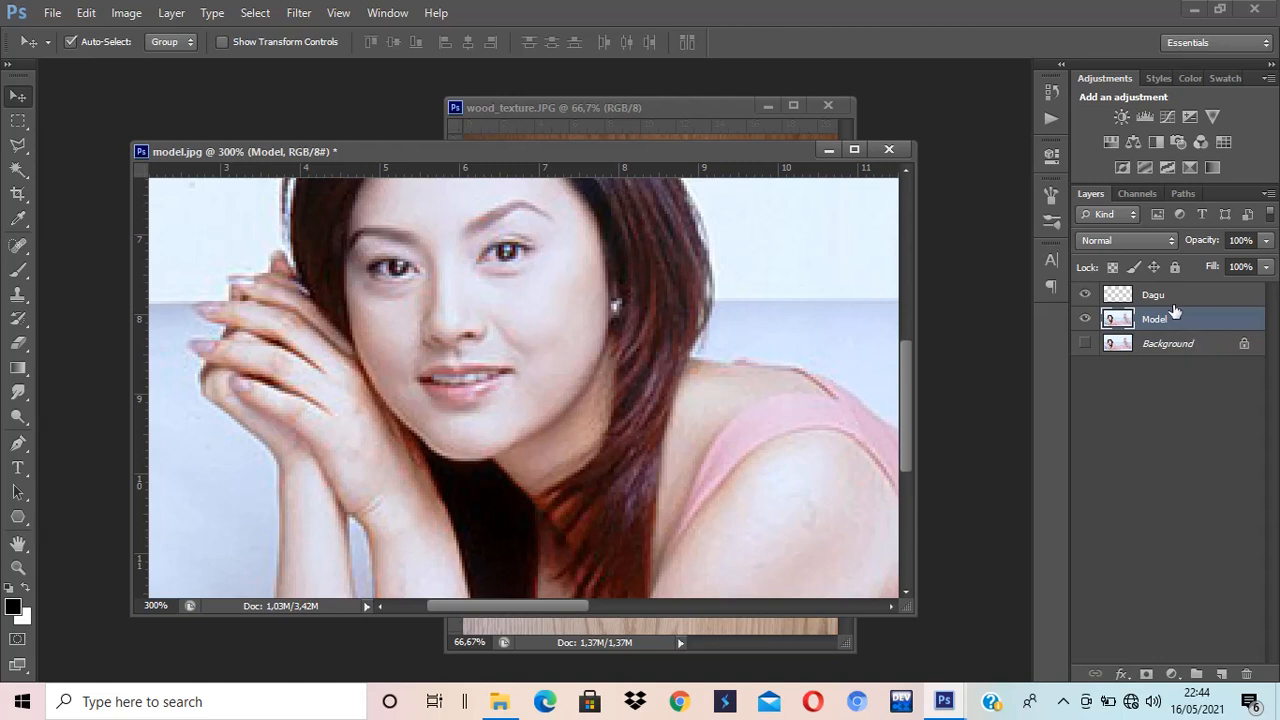
click(1166, 297)
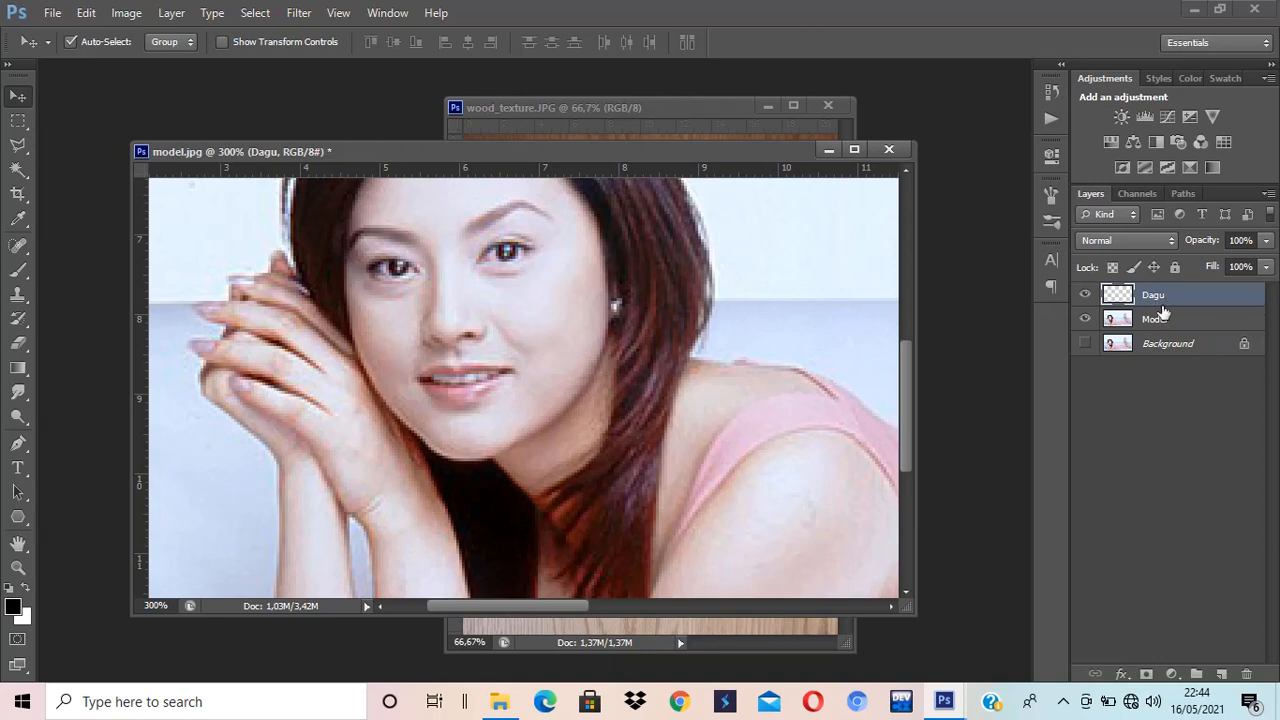
key(ctrl+j)
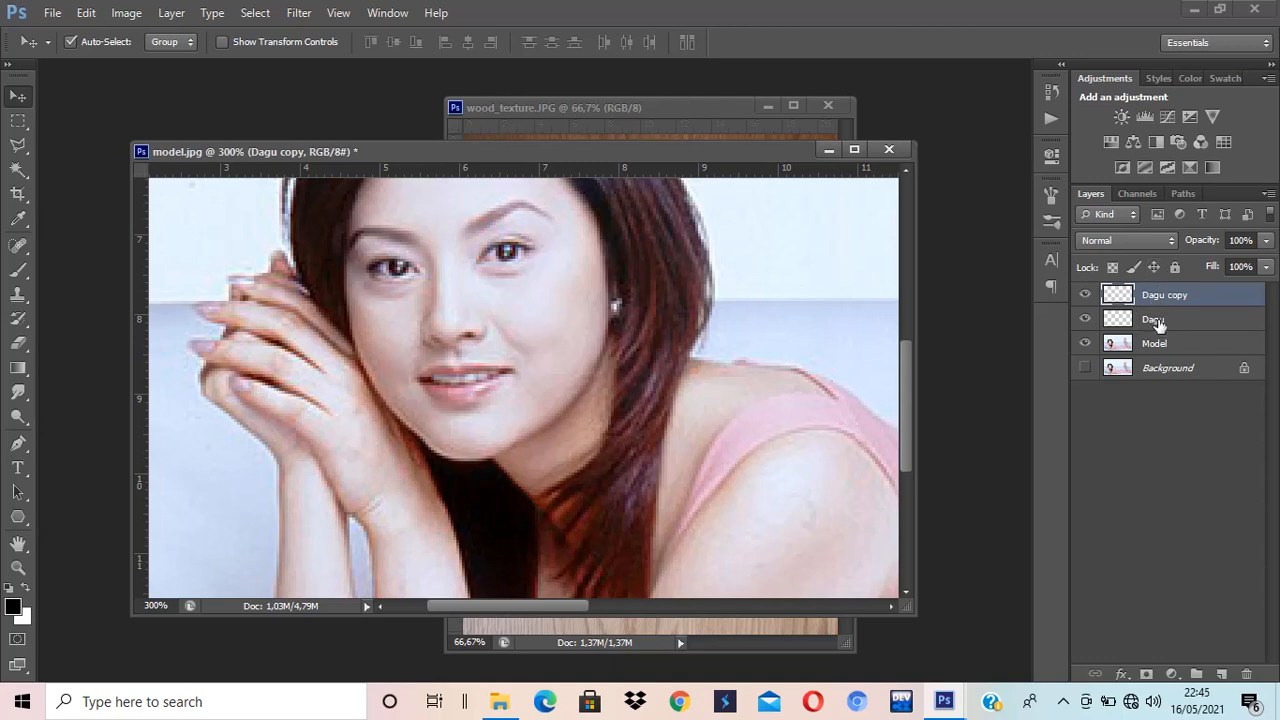
double_click(1156, 321)
text(Ba)
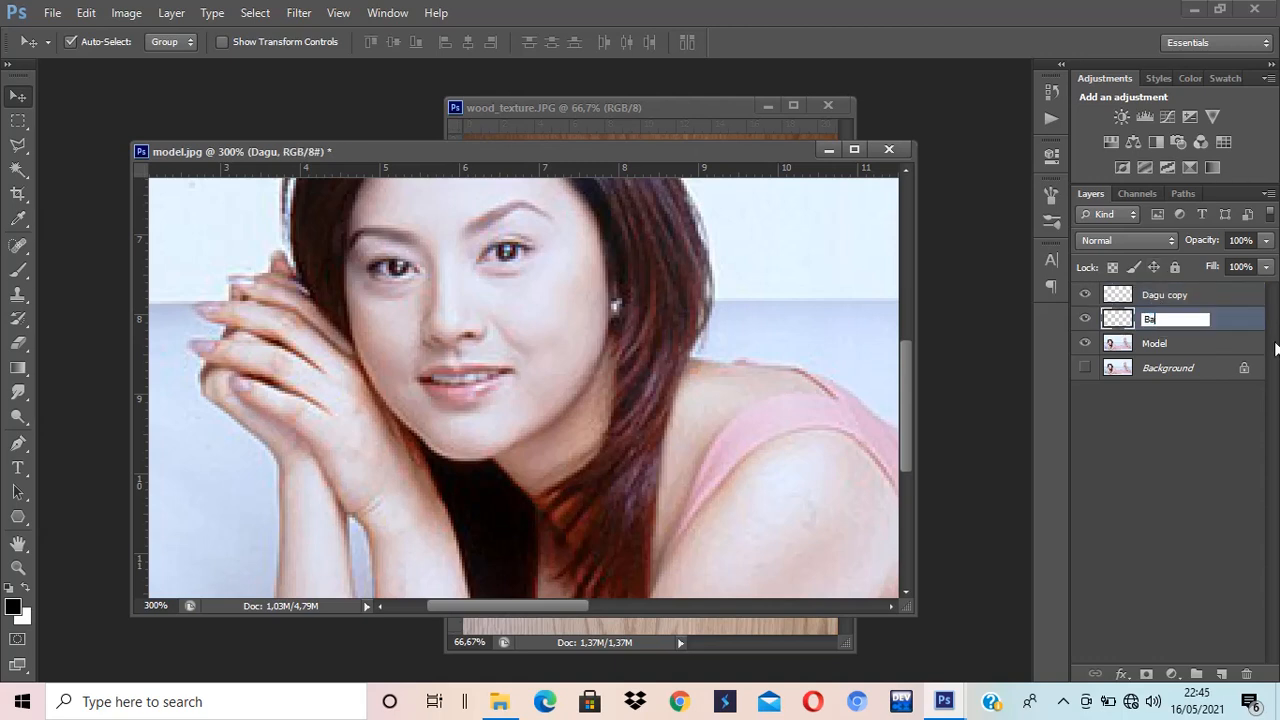
text(yangan Dagu)
key(Return)
Rename the upper chin layer "Dagu" by removing the word "copy" from its name.
click(1171, 295)
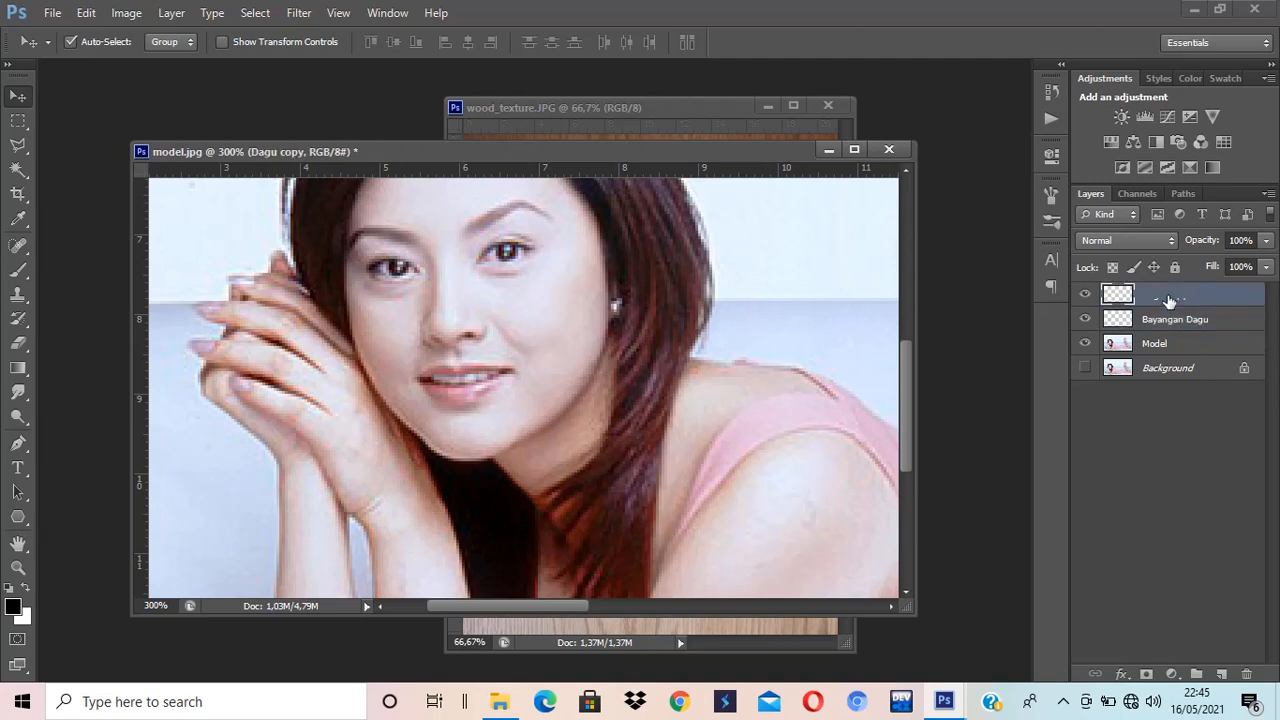
double_click(1167, 295)
click(1166, 295)
drag(1166, 295, 1239, 288)
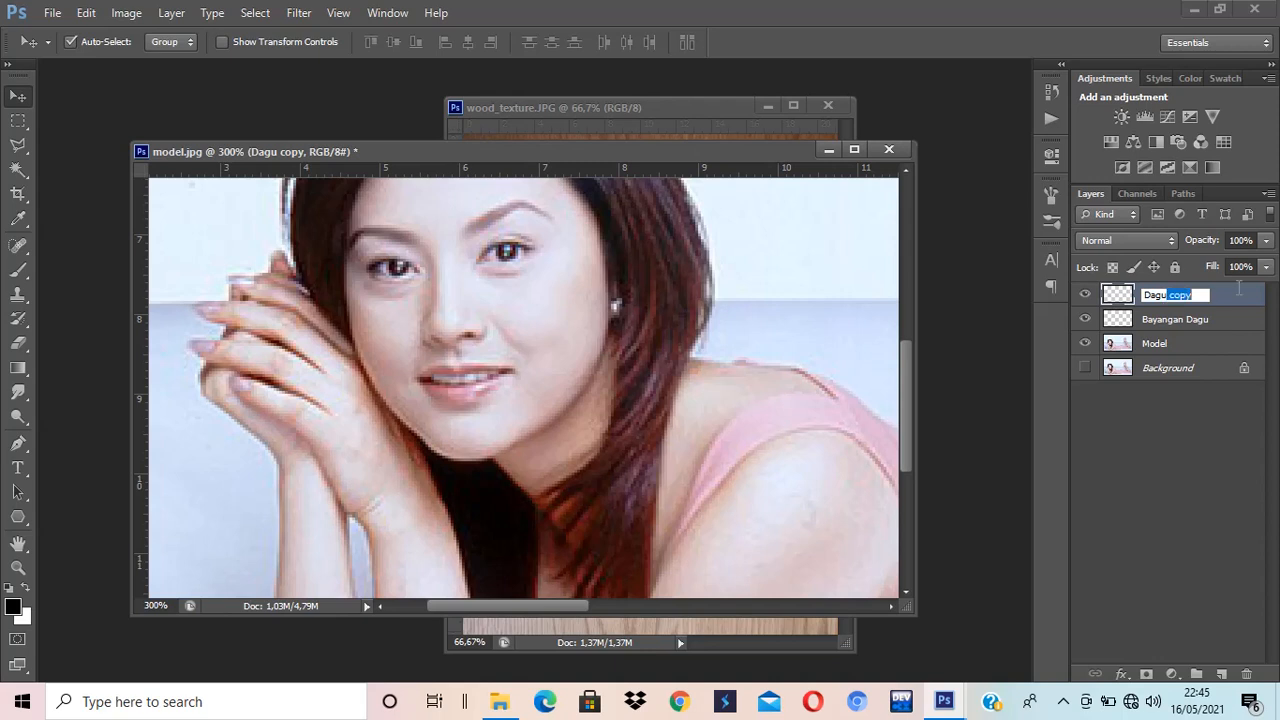
key(BackSpace)
key(Return)
Load the chin outline of the Bayangan Dagu layer as a selection, fill it with black, and deselect.
click(1219, 328)
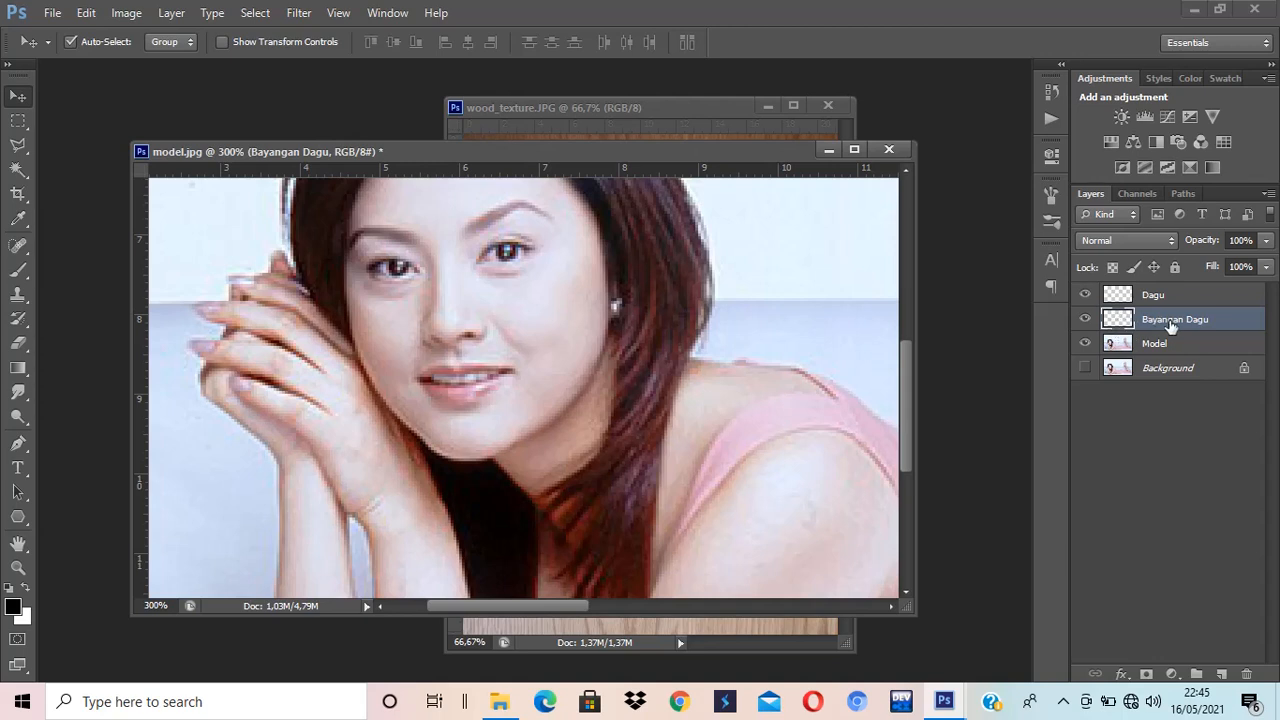
ctrl+click(1118, 320)
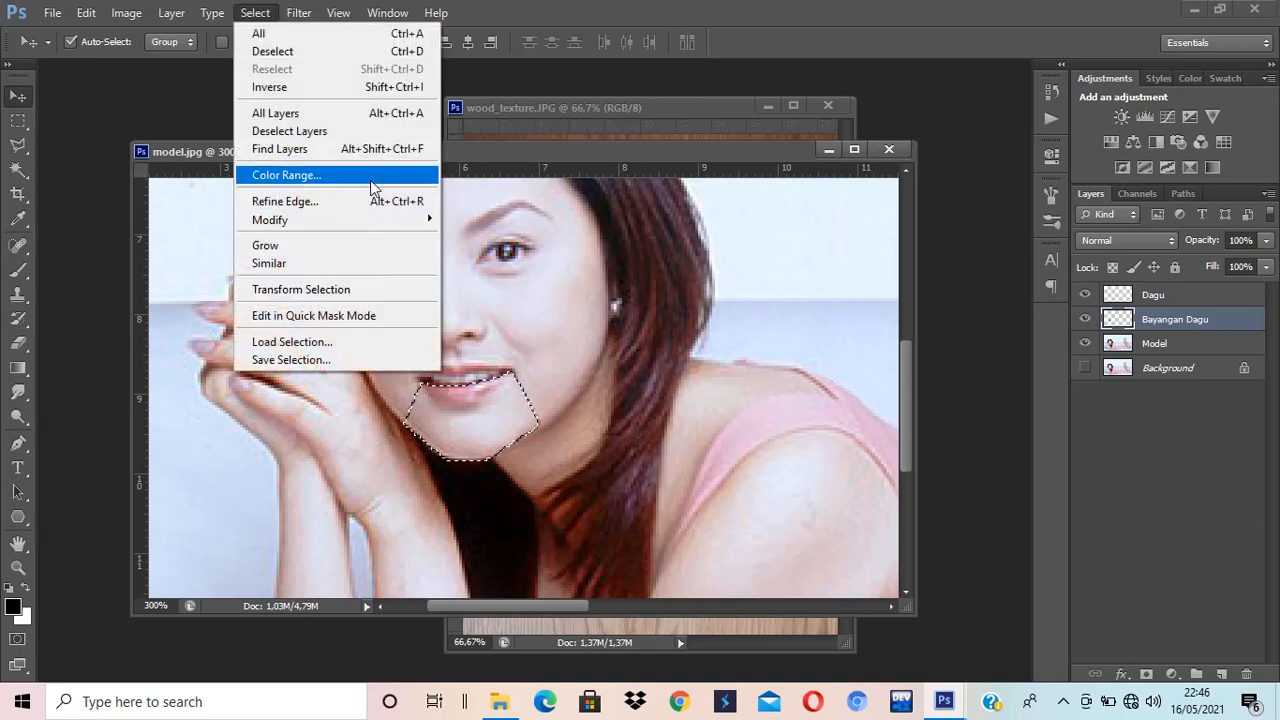
click(355, 55)
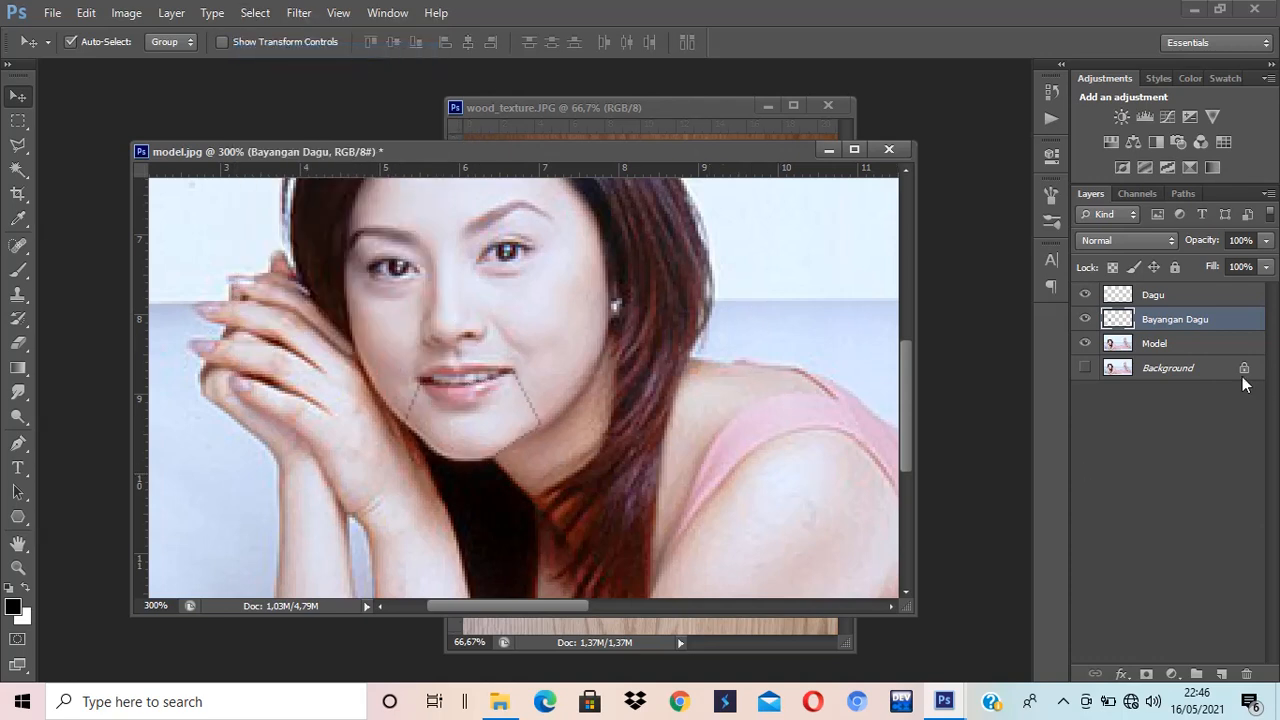
Turn off Auto-Select and shift the Dagu layer slightly down so a black gap opens beneath the upper lip.
click(1187, 298)
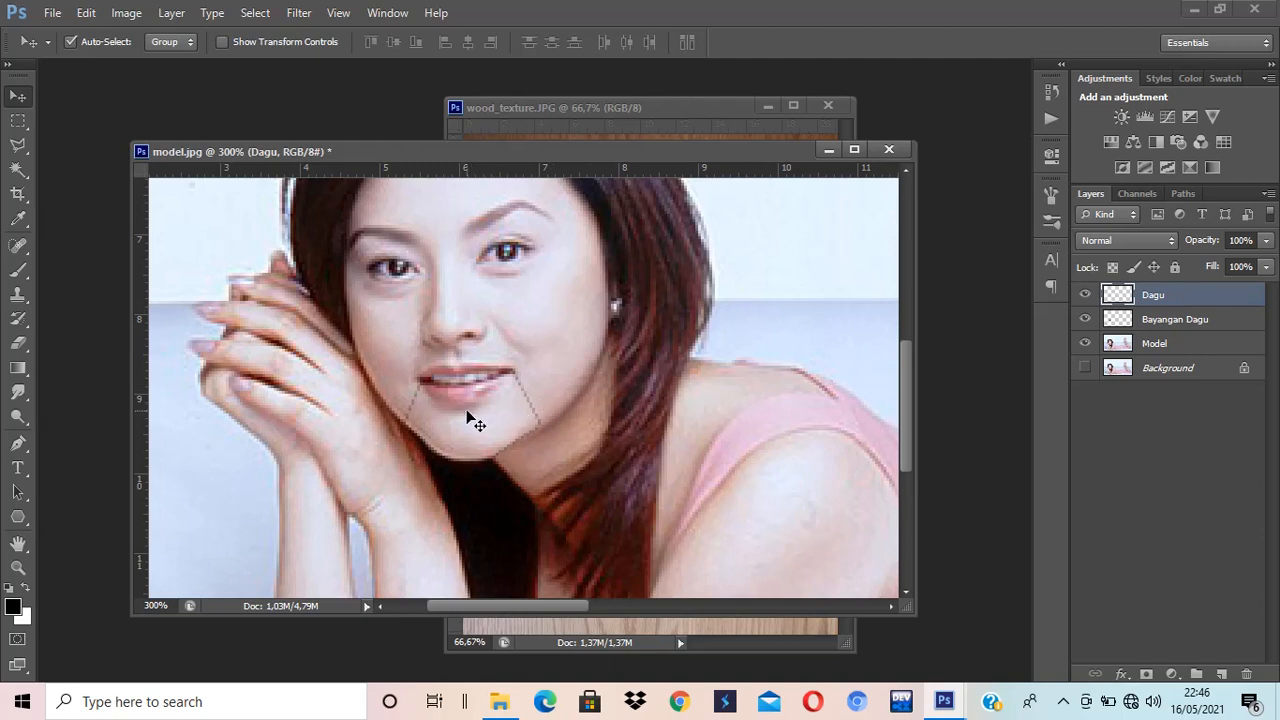
click(89, 43)
drag(477, 420, 474, 428)
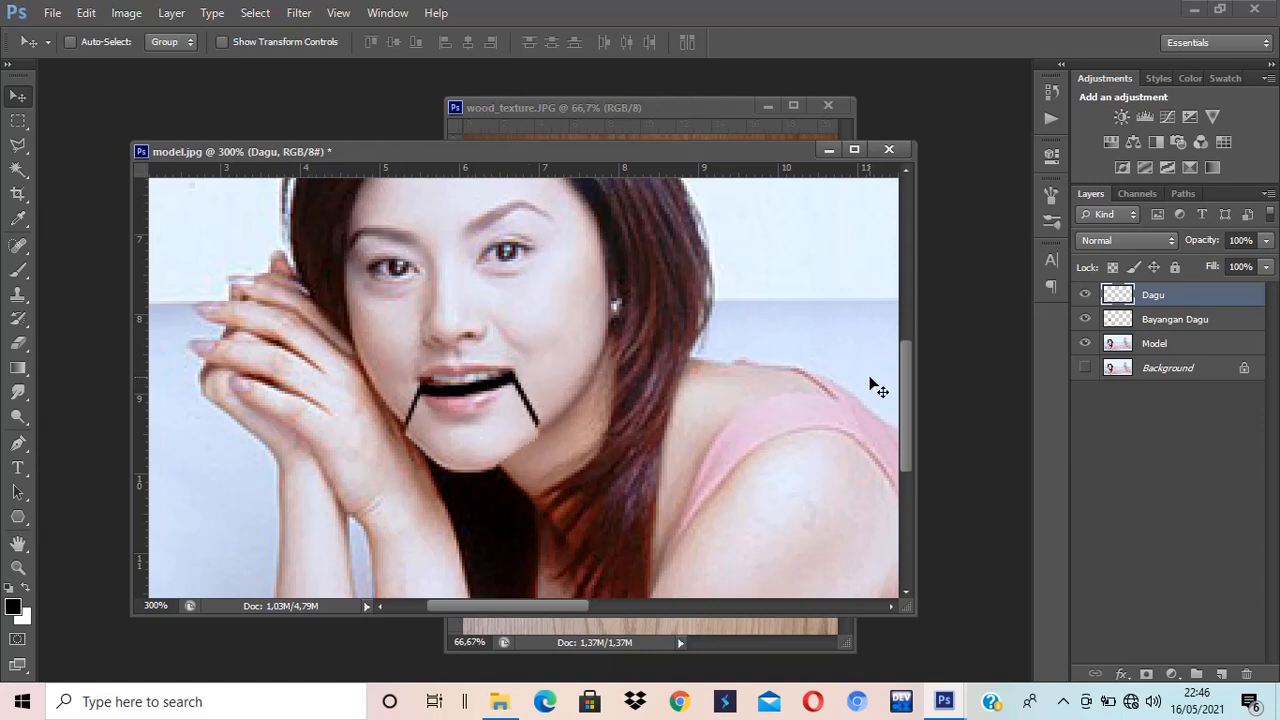
key(ctrl+z)
key(Down)
key(Down)
key(Down)
key(Down)
key(Down)
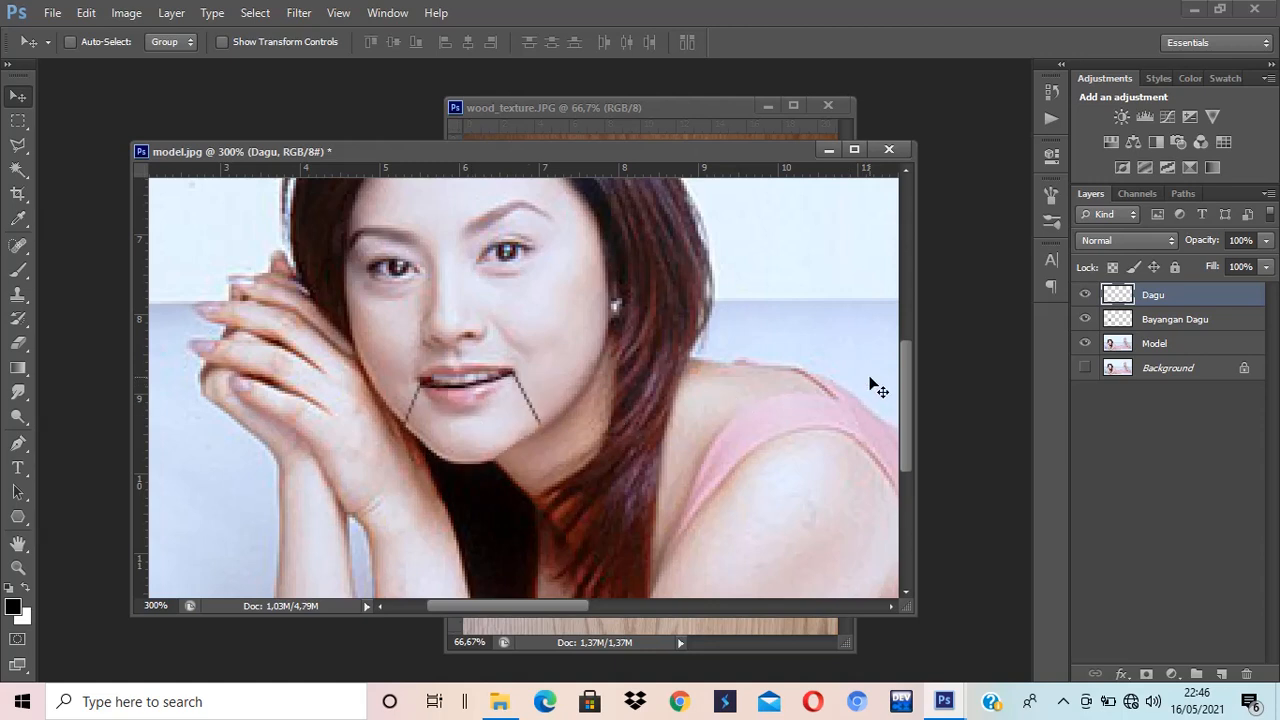
key(Right)
key(Left)
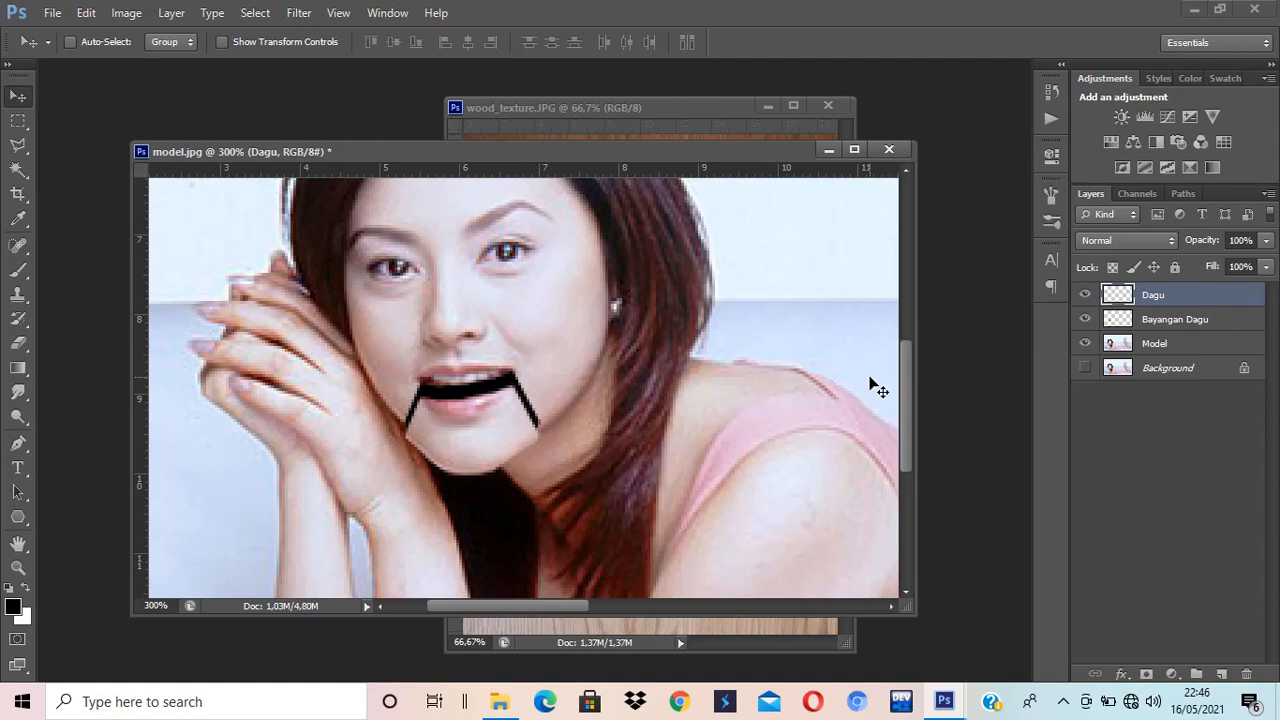
key(Up)
key(Up)
key(Down)
key(Down)
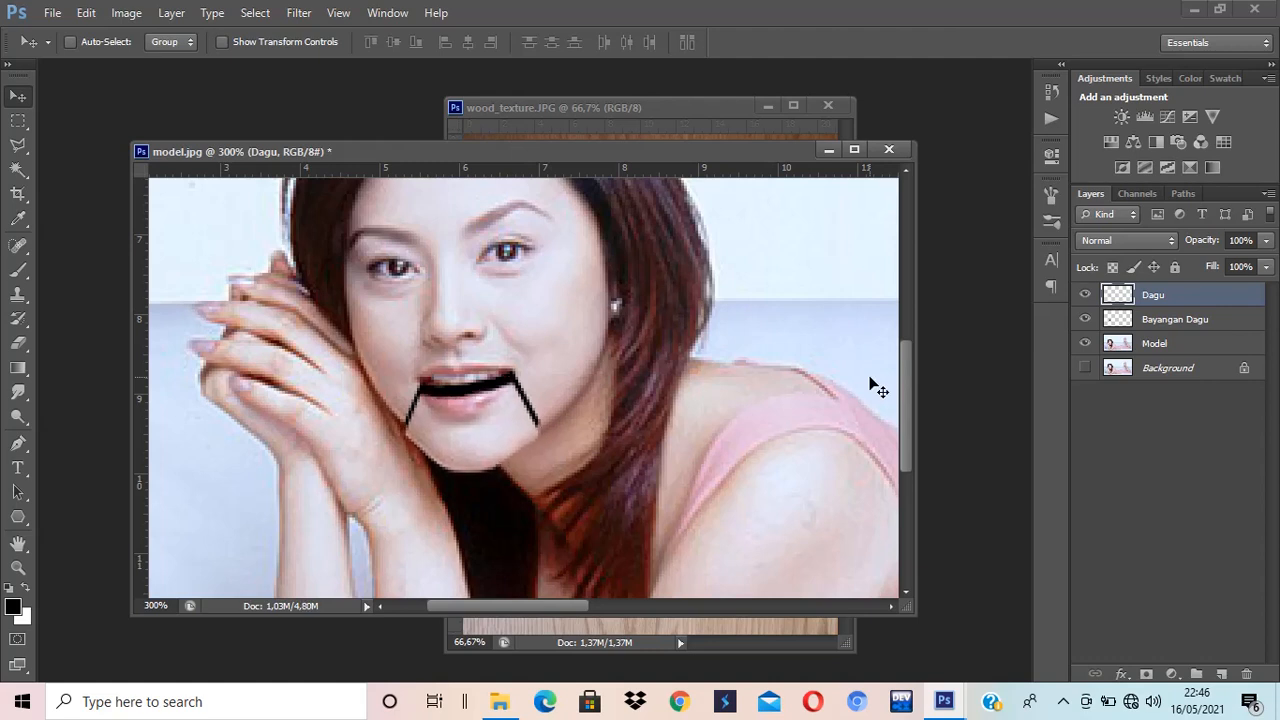
Try the Dagu layer slightly lower and shift it back up by the same amount.
key(Down)
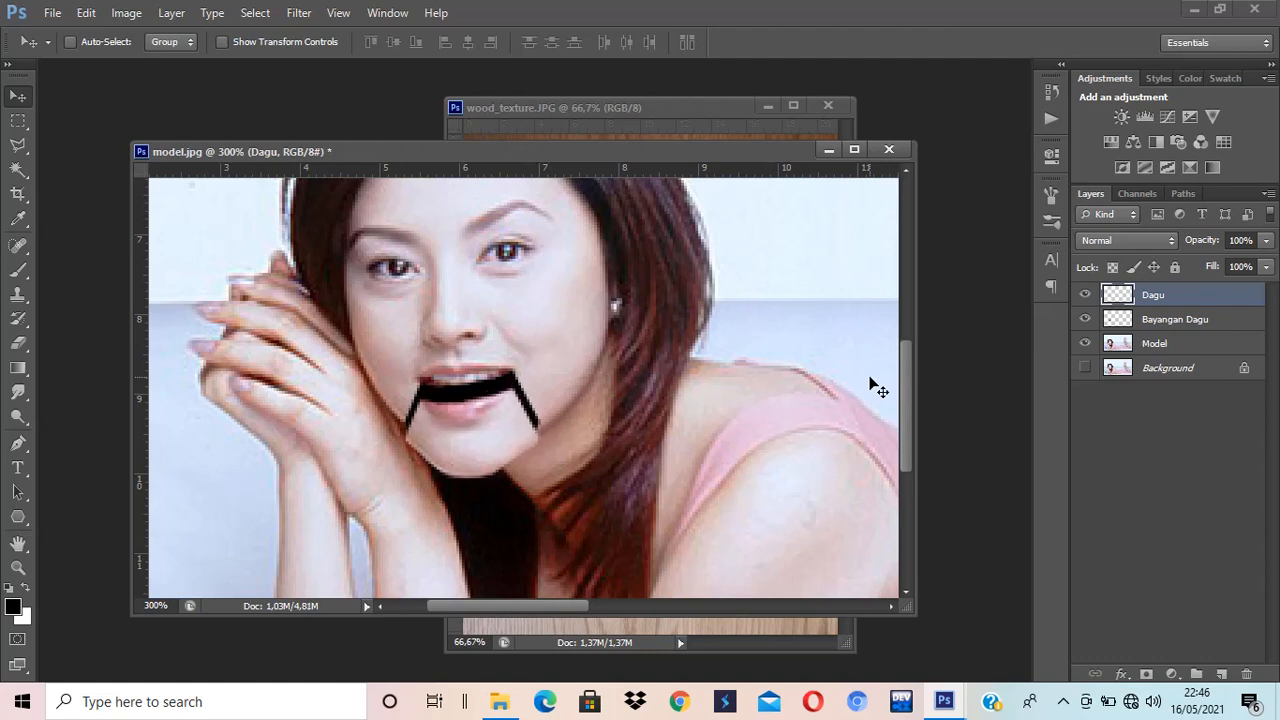
key(Up)
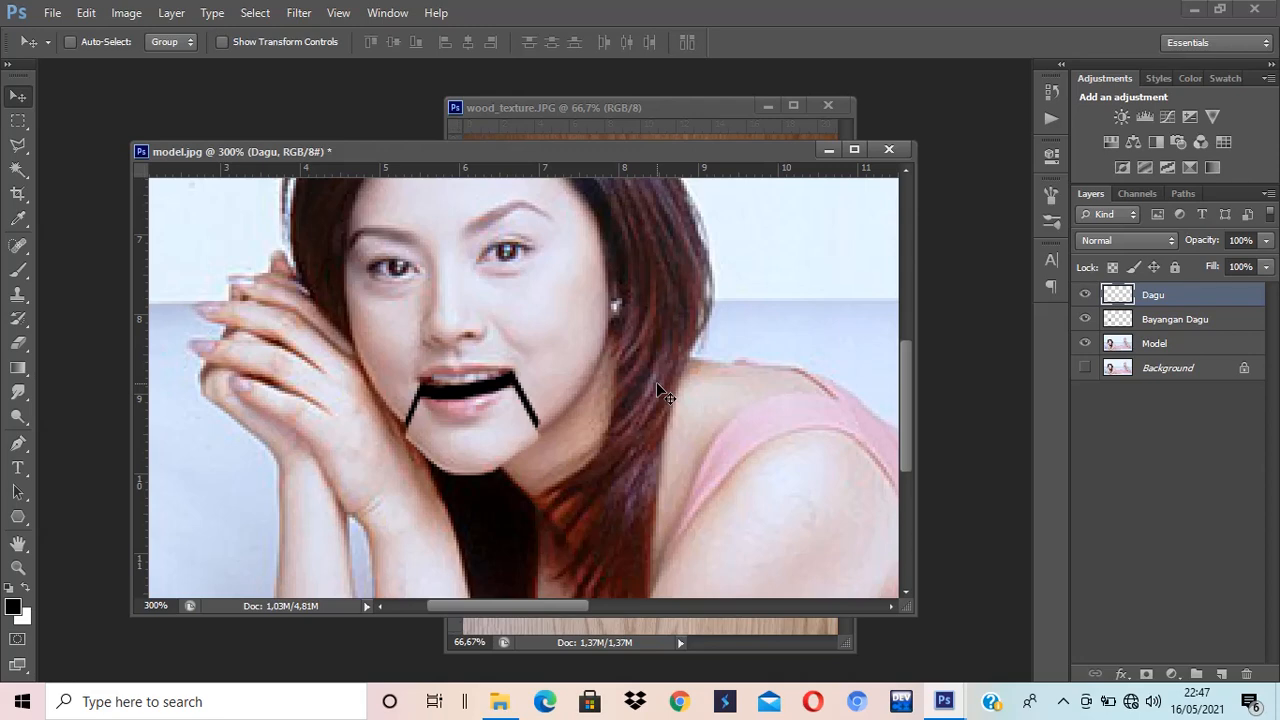
Shrink the model.jpg view and window and move the wood_texture.JPG window aside so both documents can be worked on side by side.
key(ctrl+0)
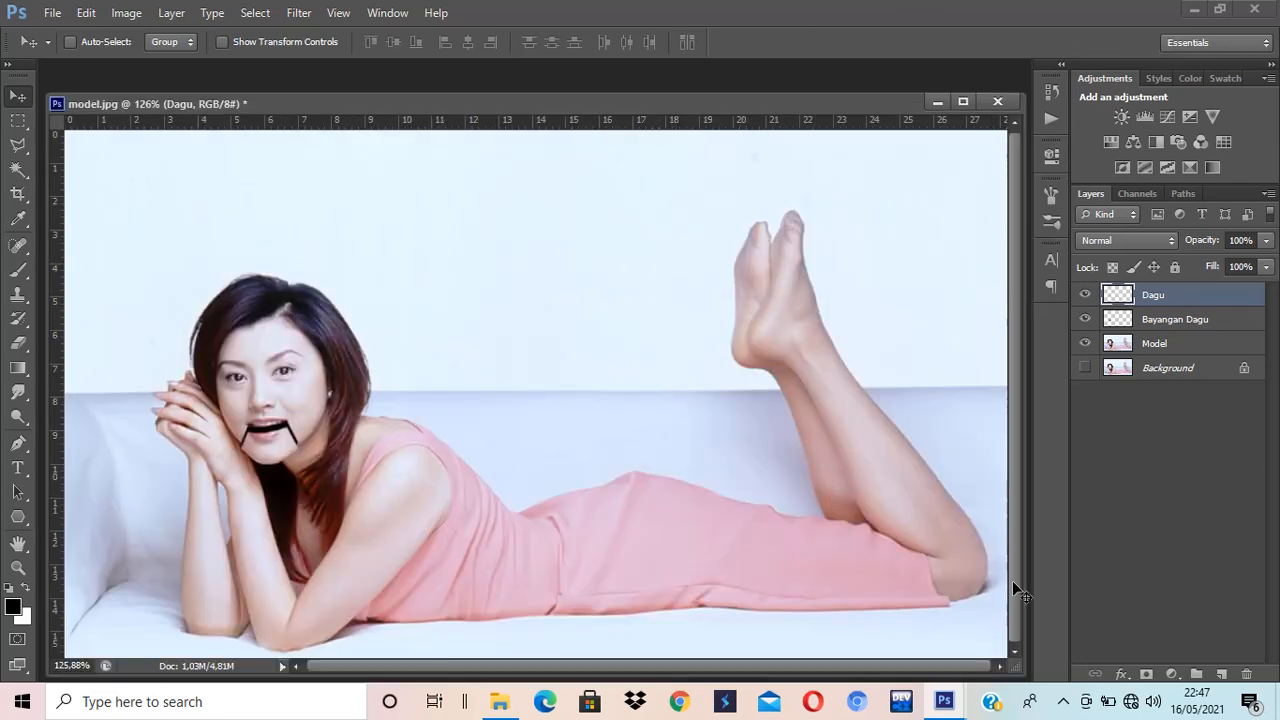
key(ctrl+1)
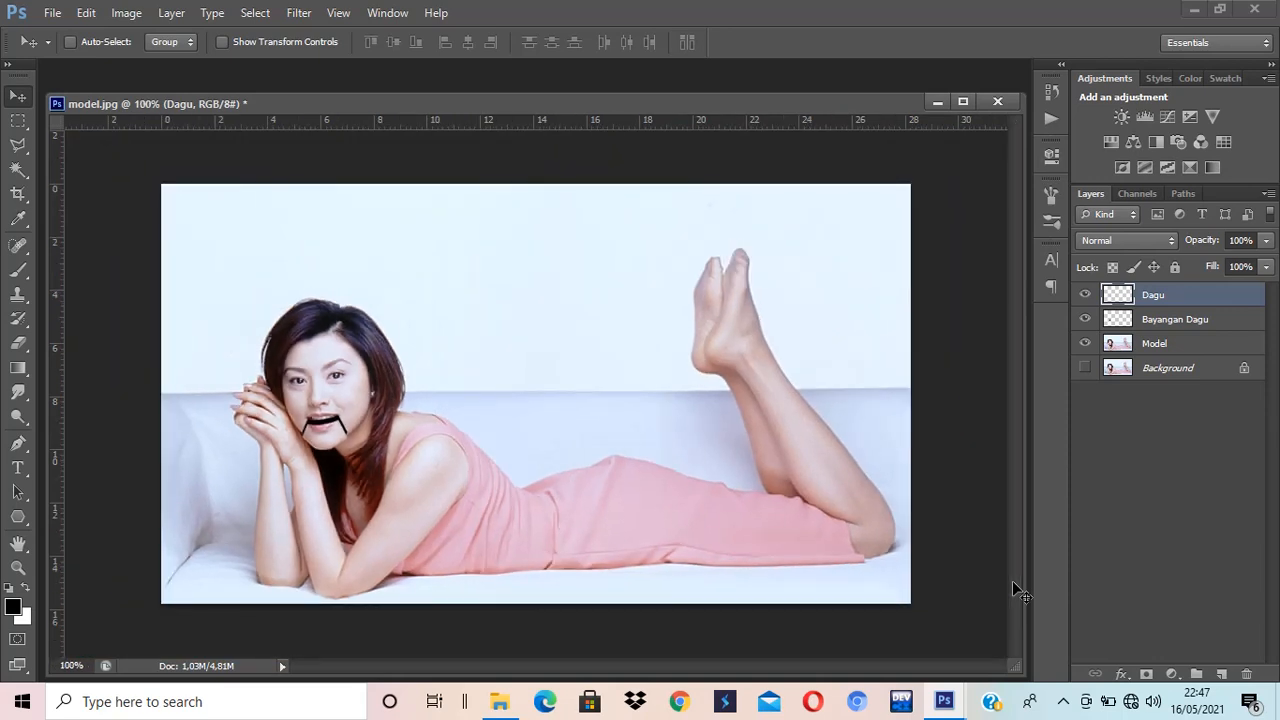
key(ctrl+minus)
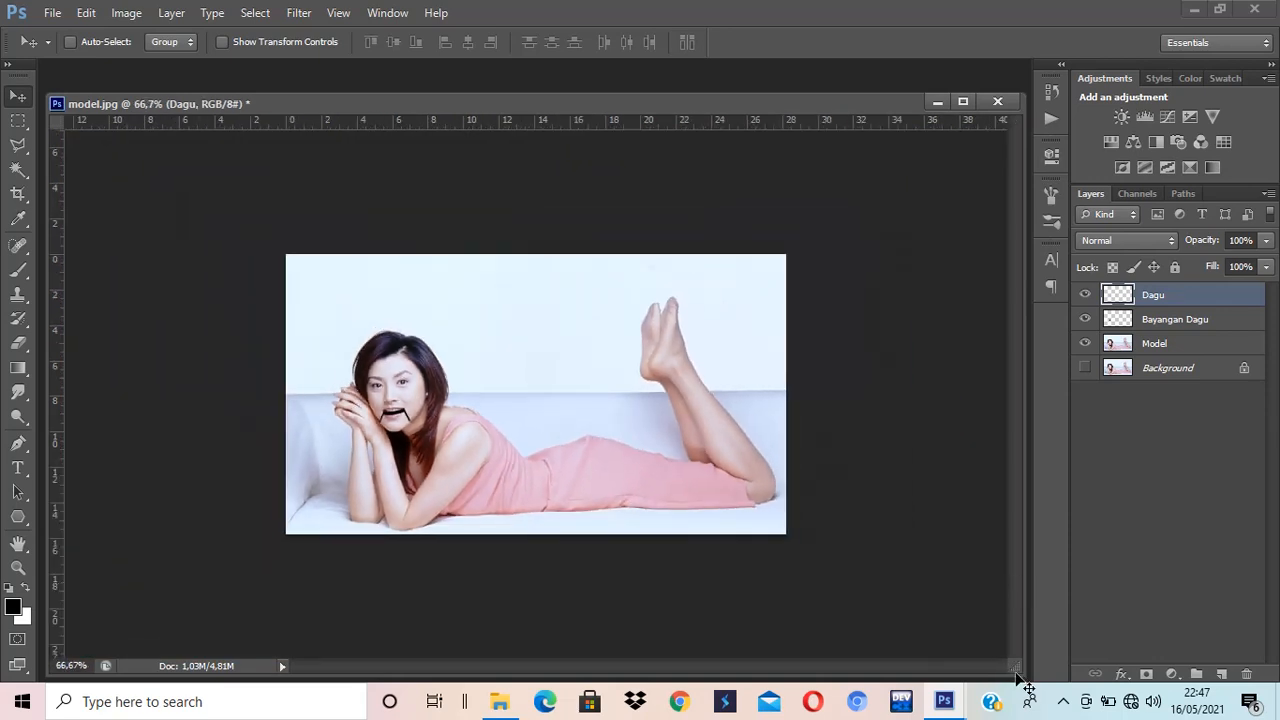
drag(1018, 678, 660, 458)
click(778, 540)
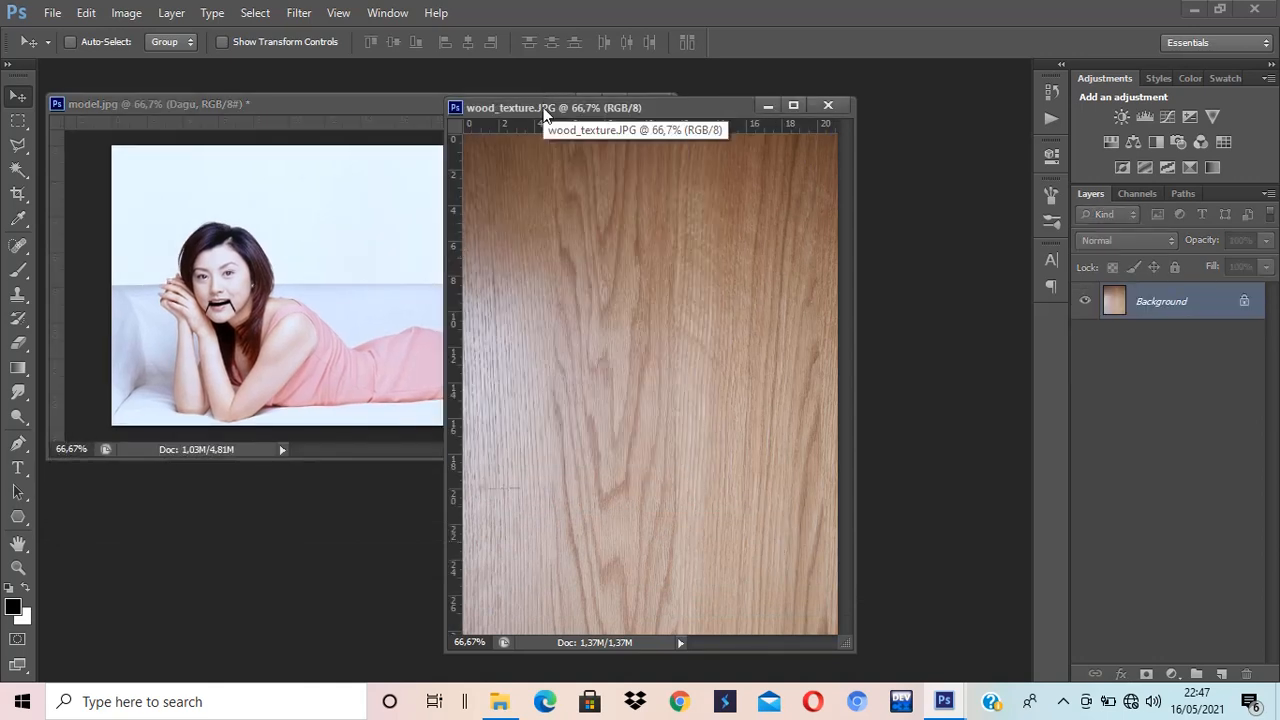
drag(541, 104, 677, 174)
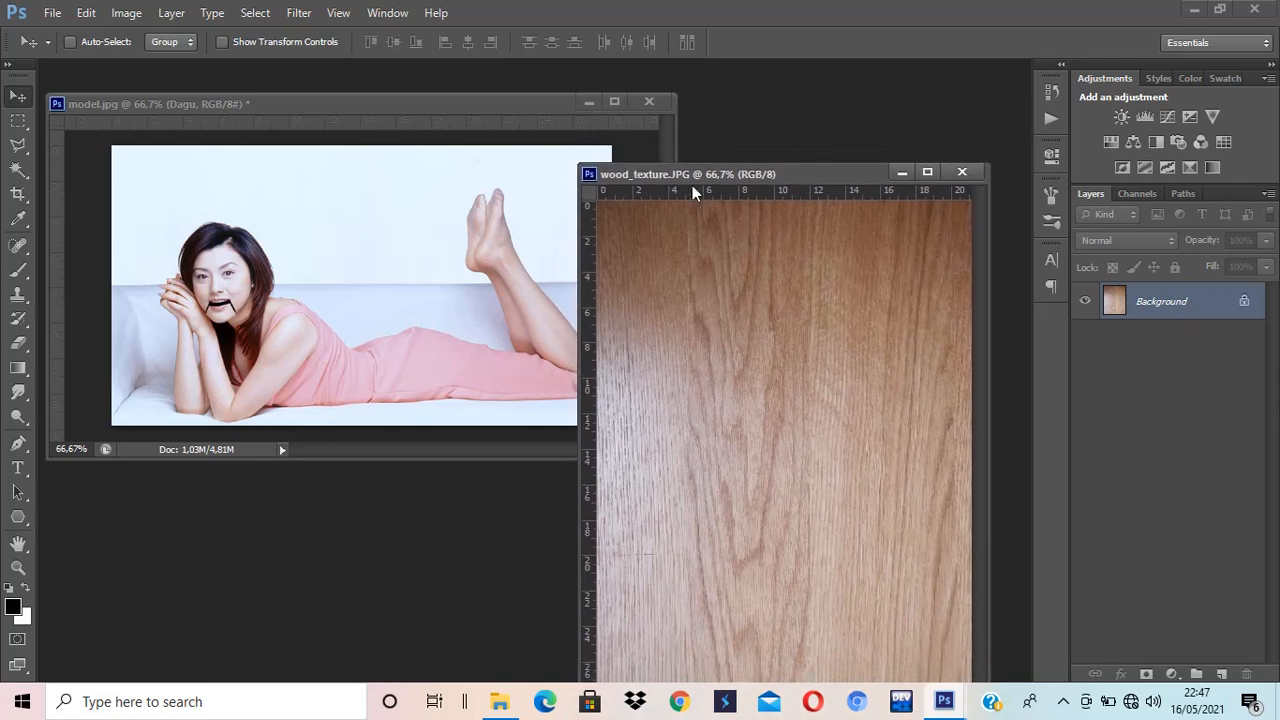
Select an upright rectangle of wood grain in wood_texture.JPG and transfer it into model.jpg over the model's face.
click(17, 126)
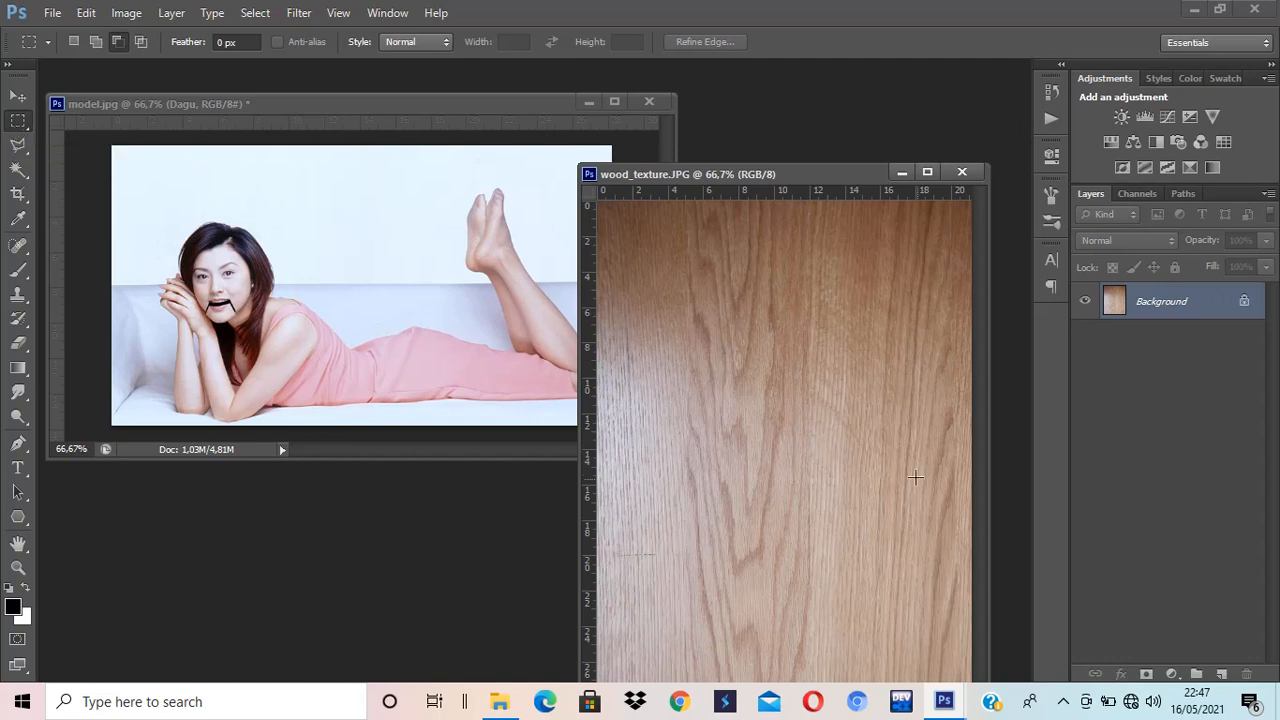
drag(813, 408, 922, 565)
drag(922, 565, 923, 565)
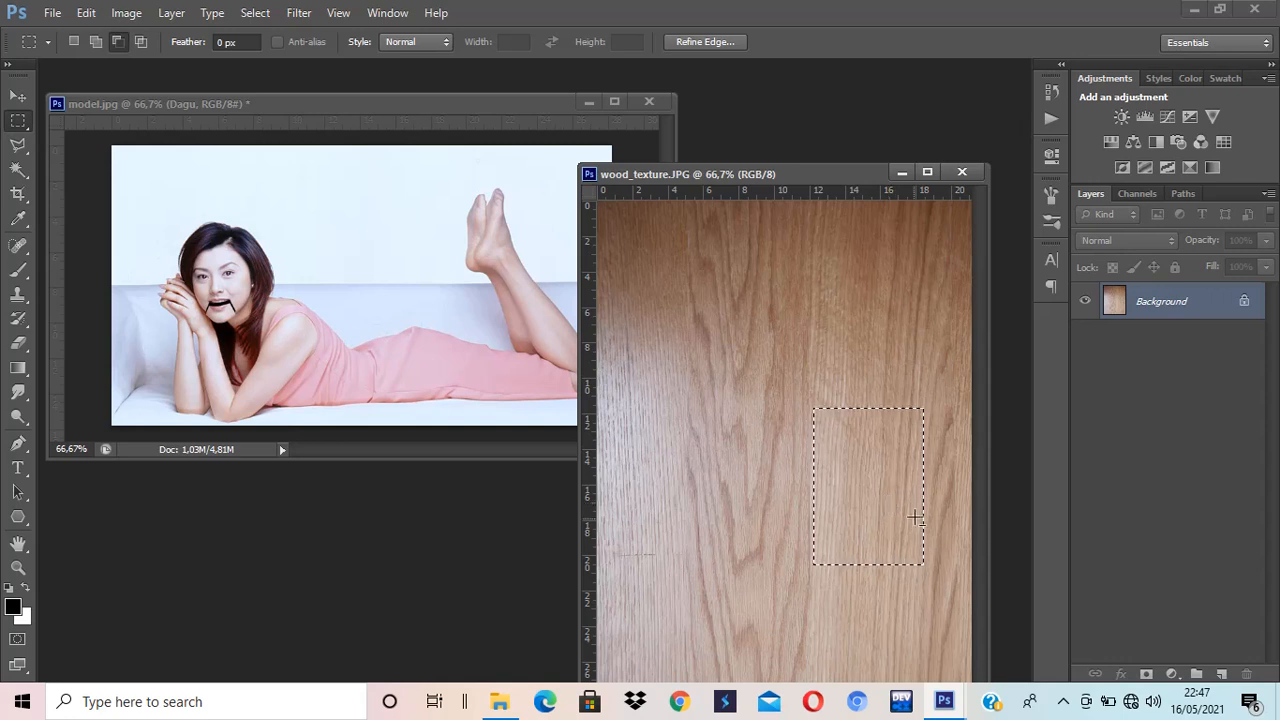
key(v)
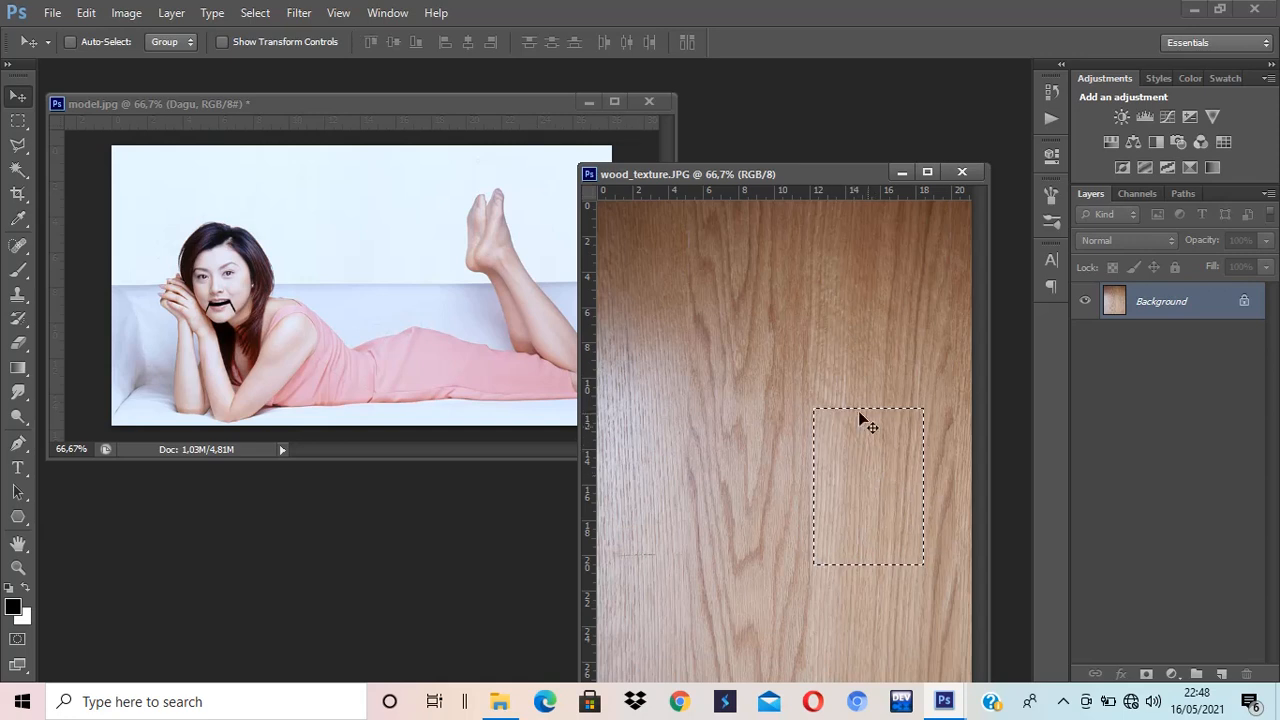
drag(888, 499, 296, 329)
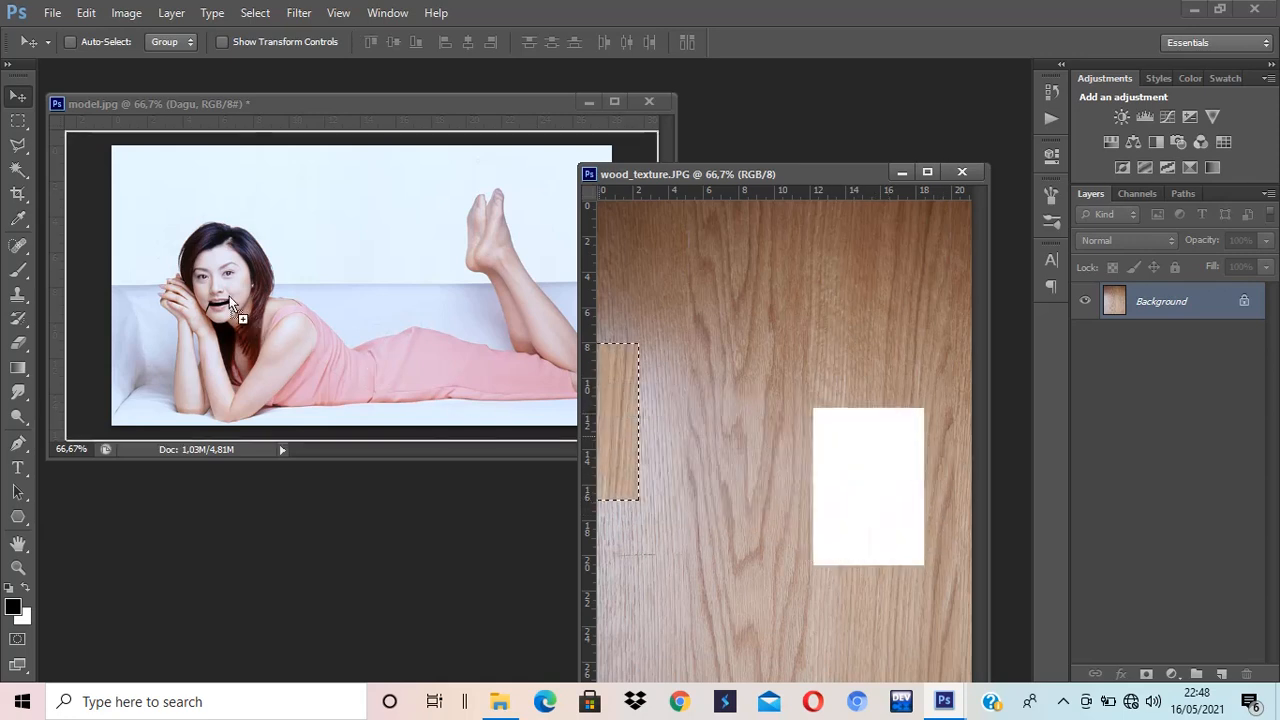
drag(229, 296, 229, 296)
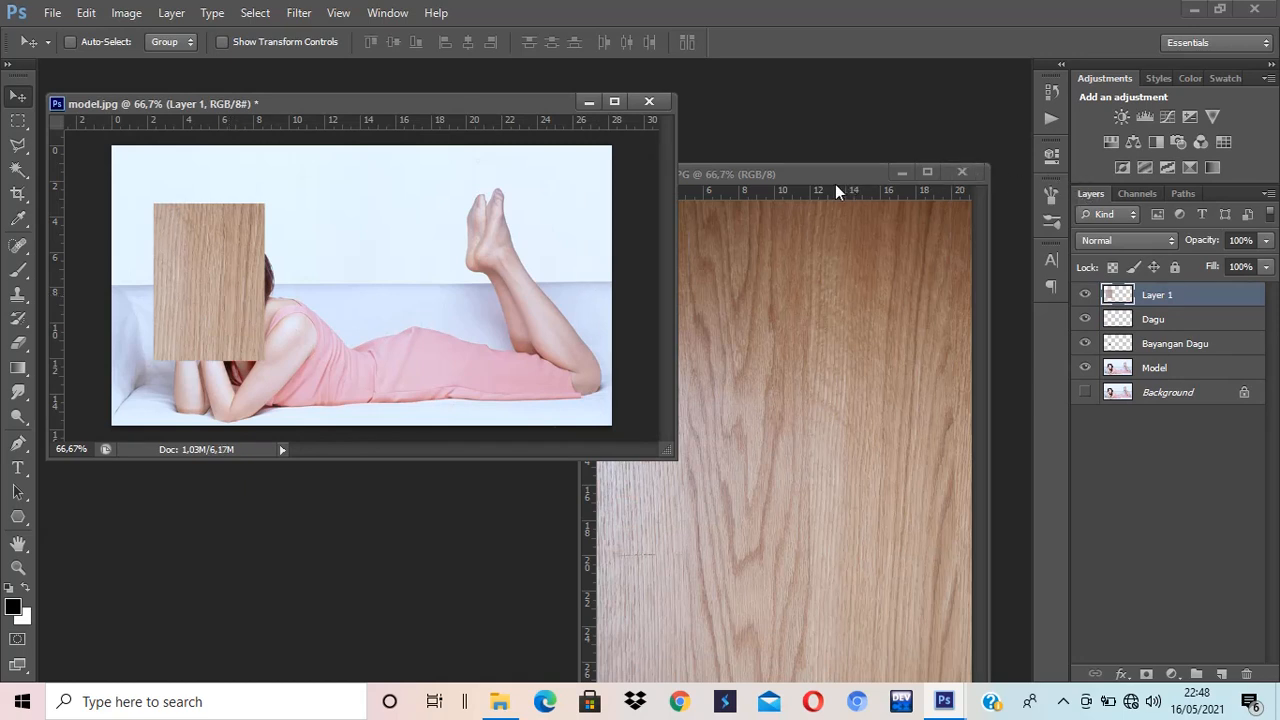
Enlarge the model.jpg window and shift the wood piece slightly upward over the model's head.
drag(835, 184, 869, 189)
click(502, 108)
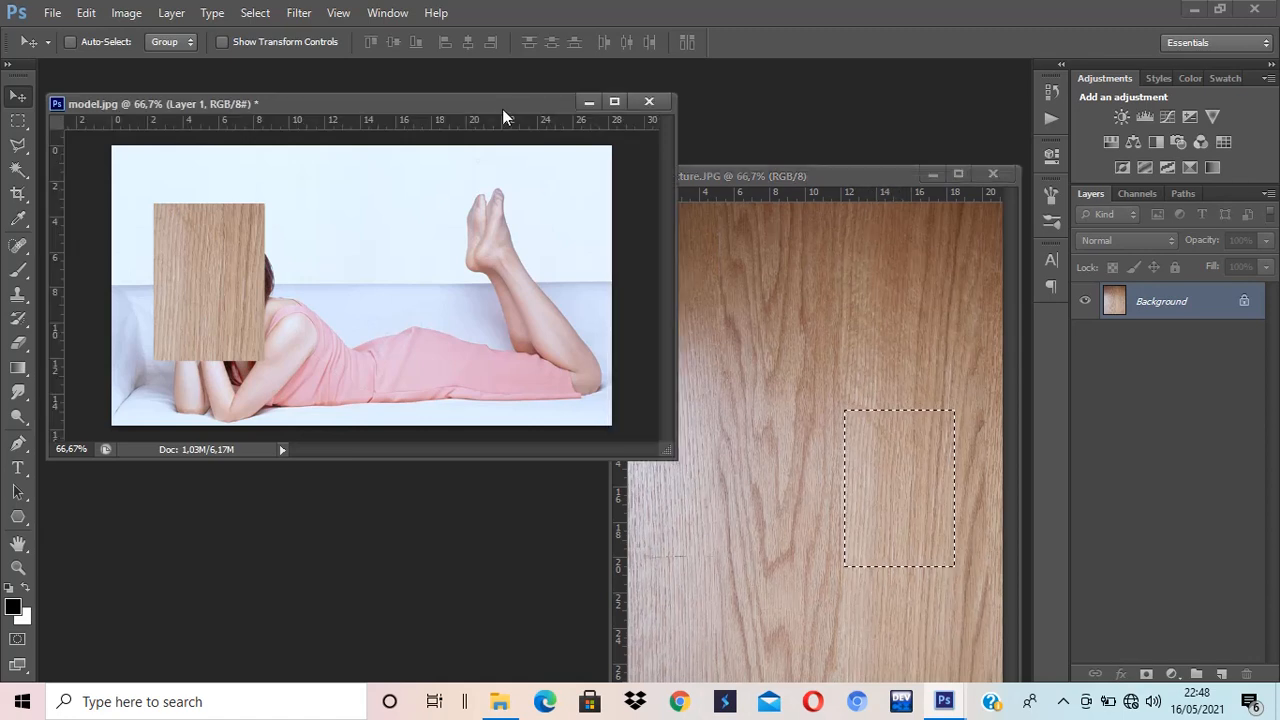
drag(669, 451, 918, 598)
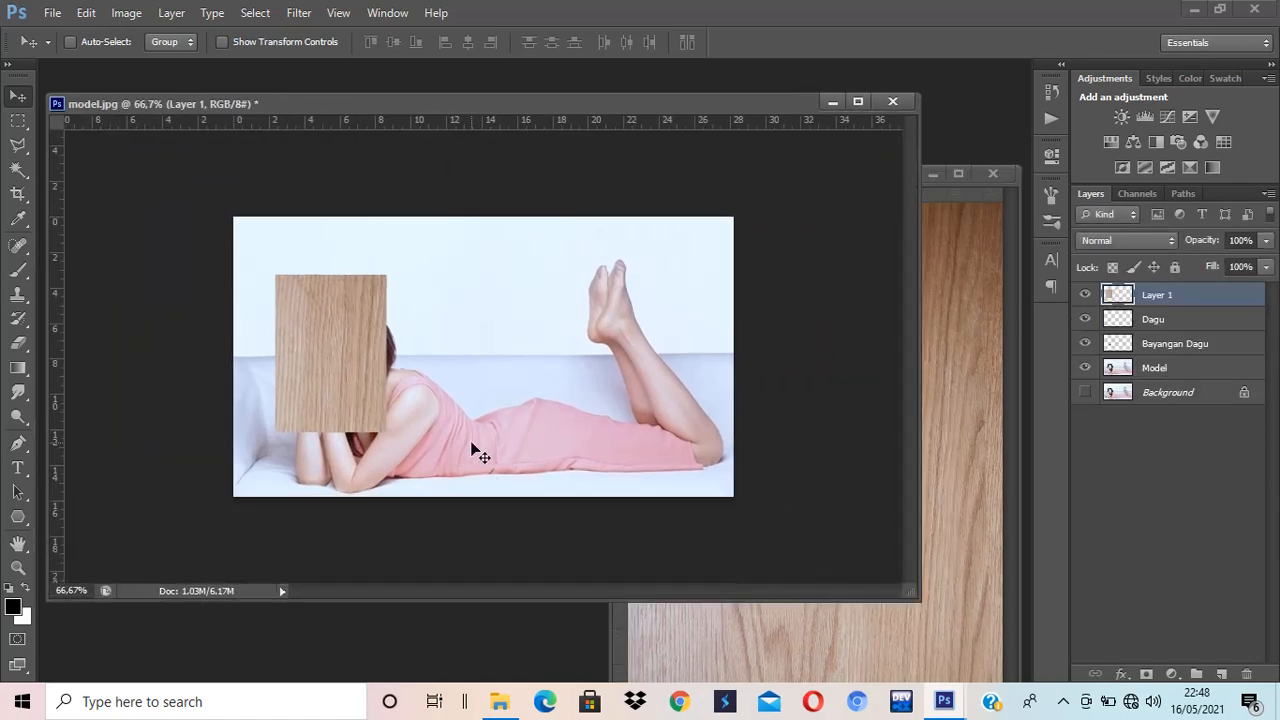
mouse_move(322, 381)
mouse_down()
mouse_move(441, 341)
mouse_move(318, 367)
mouse_up()
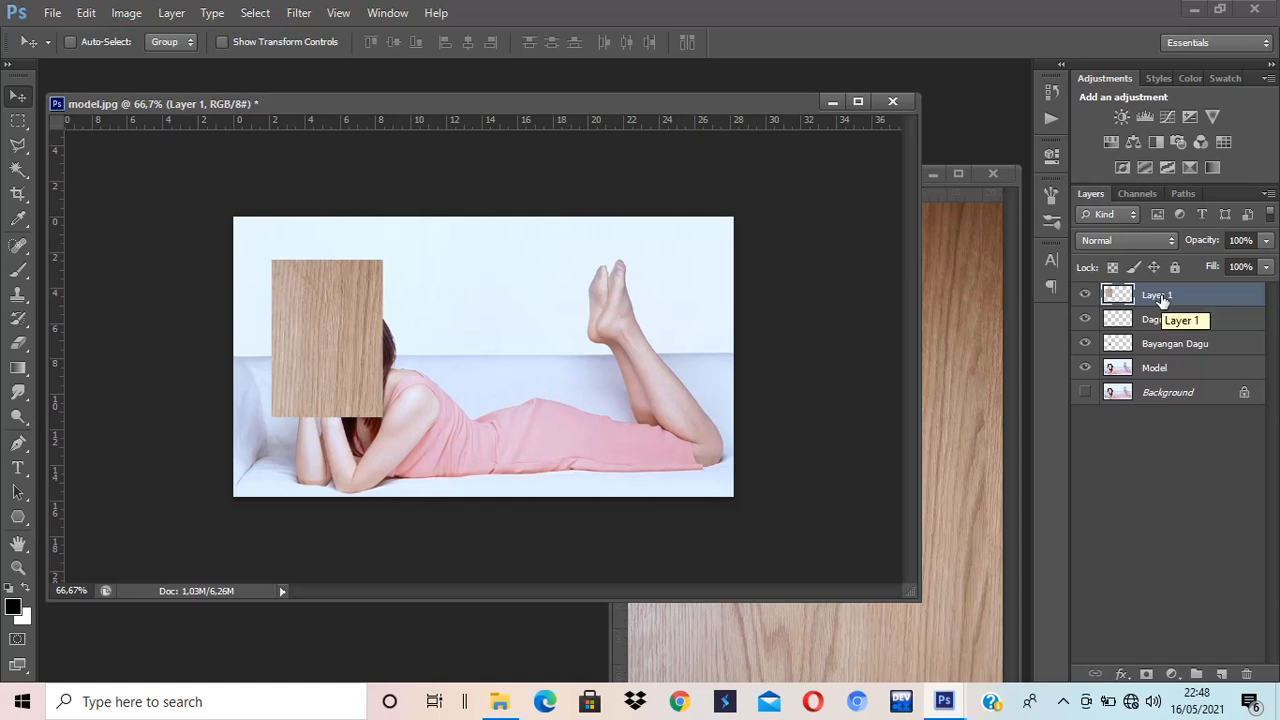
Rename the wood layer "Txt_Wajah" and reposition it so it fully covers the model's head and chin.
key(ctrl+plus)
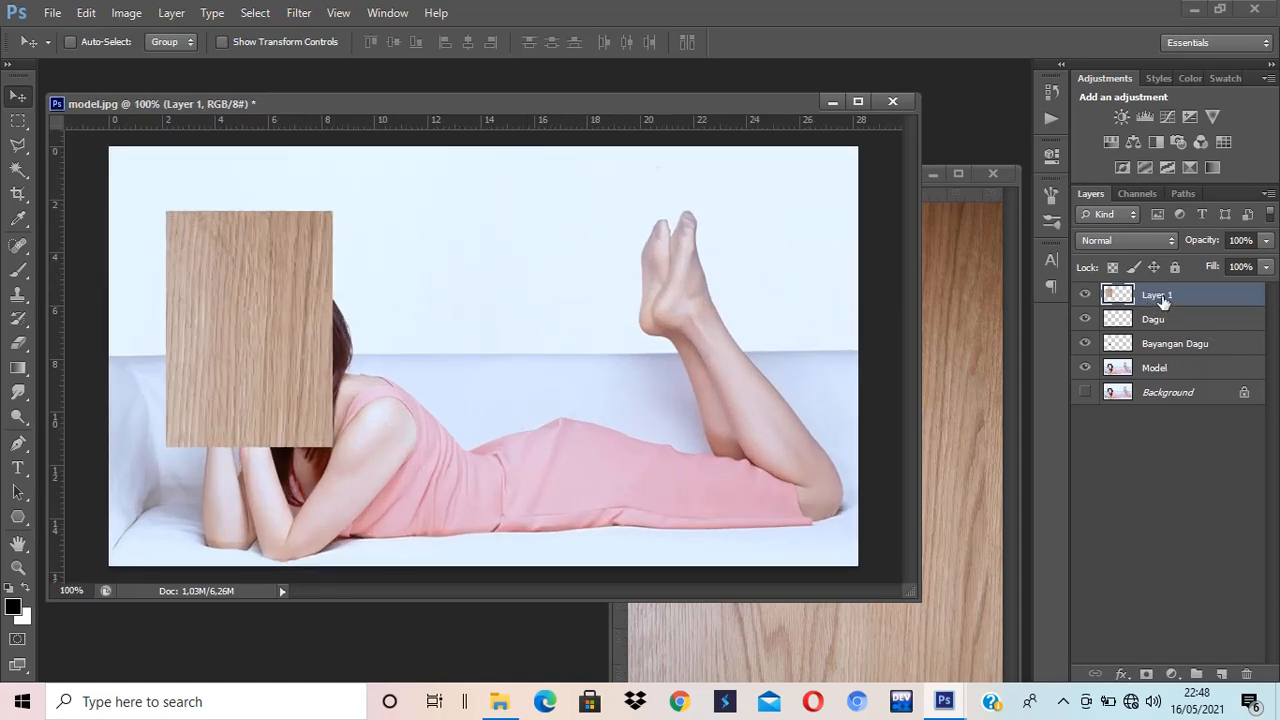
double_click(1160, 297)
text(Txt_Wajah)
key(Return)
drag(275, 339, 296, 378)
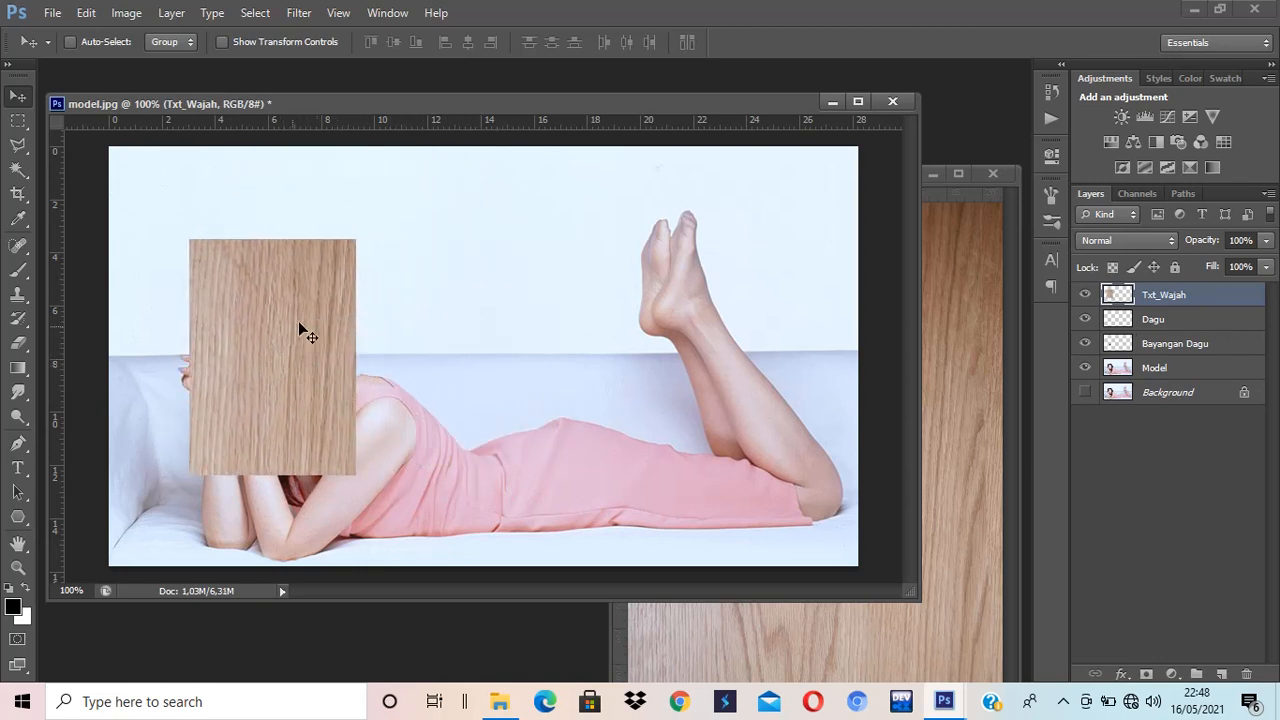
Compare the Darken through Darker Color blend modes on the Txt_Wajah layer and set it to Multiply.
click(1169, 246)
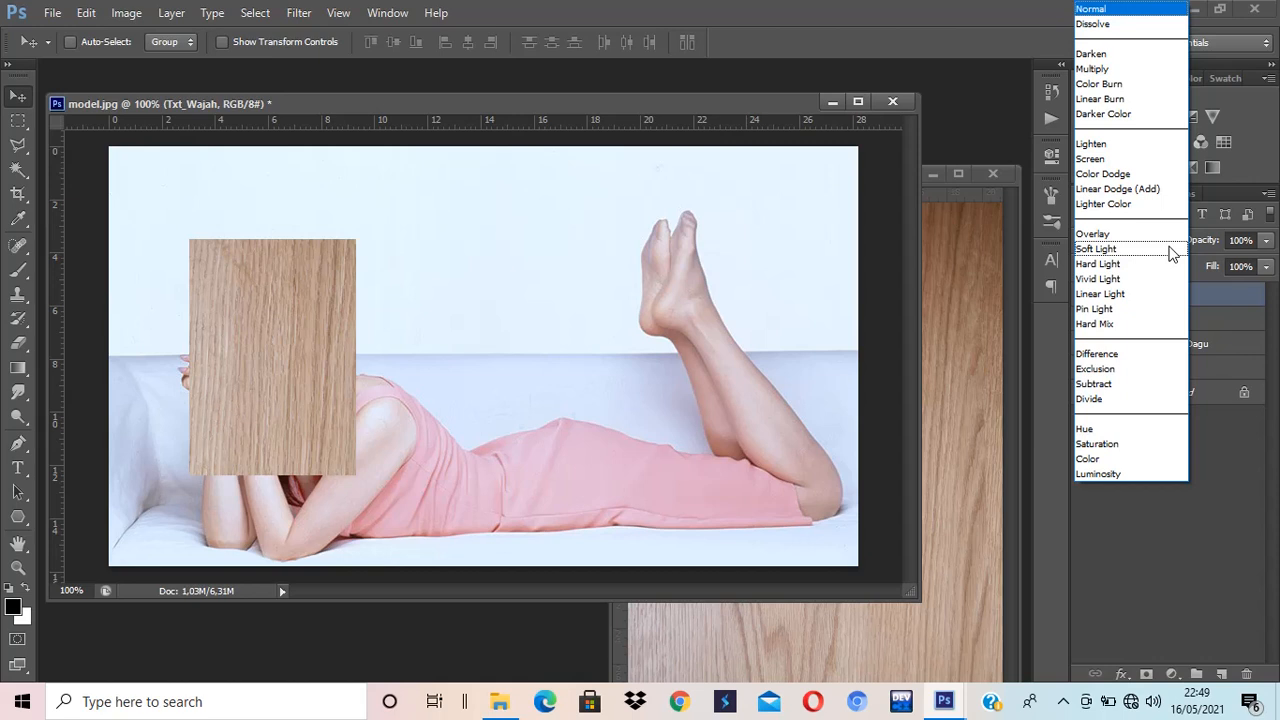
click(1130, 54)
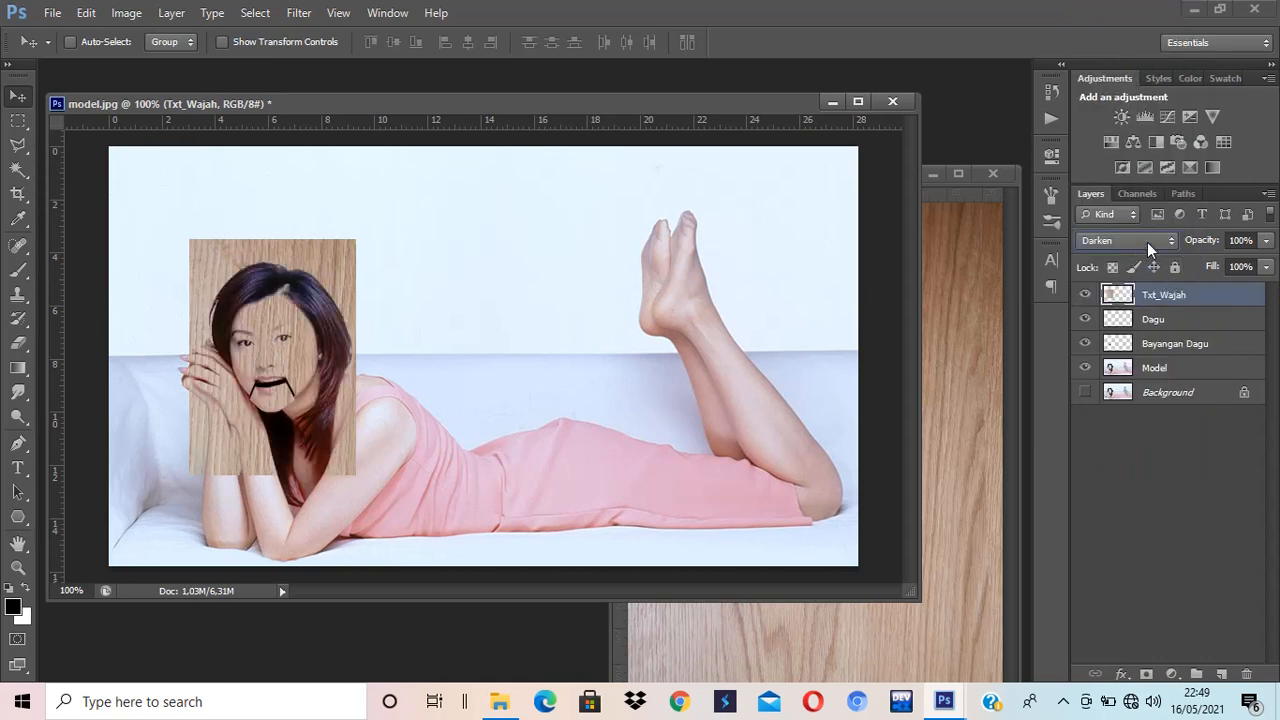
key(Down)
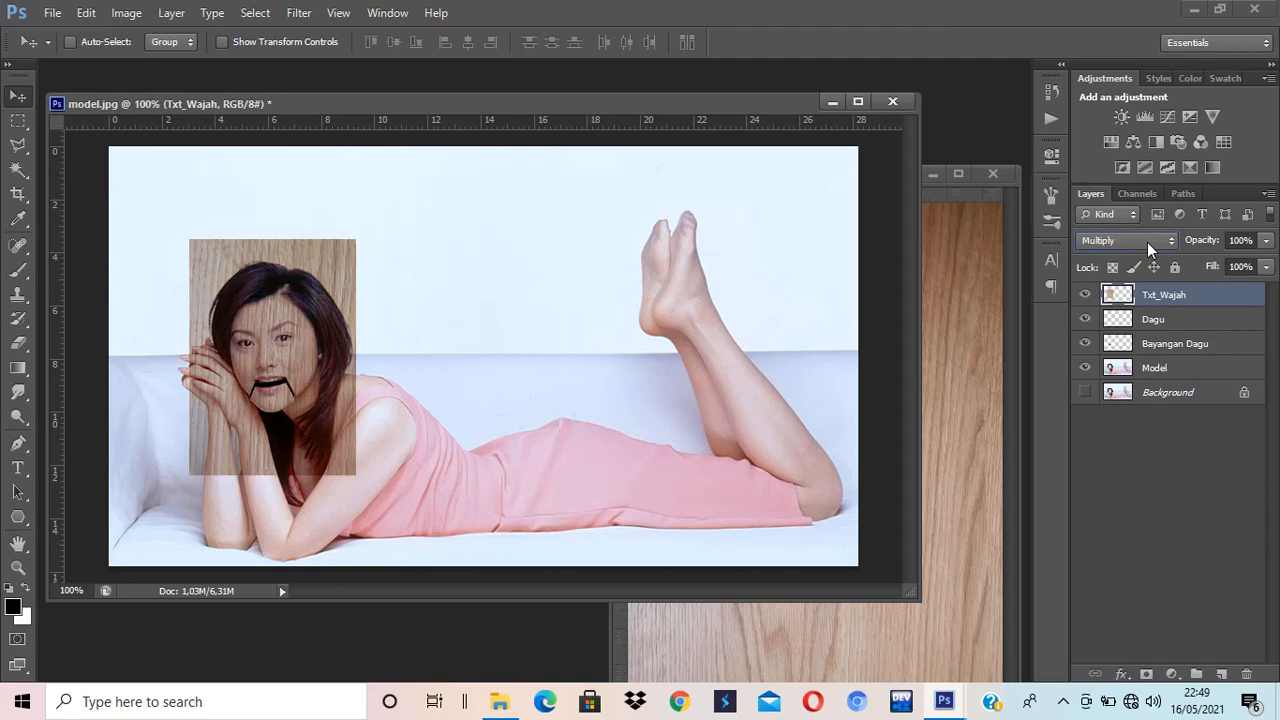
key(Down)
key(Down)
key(Down)
key(Down)
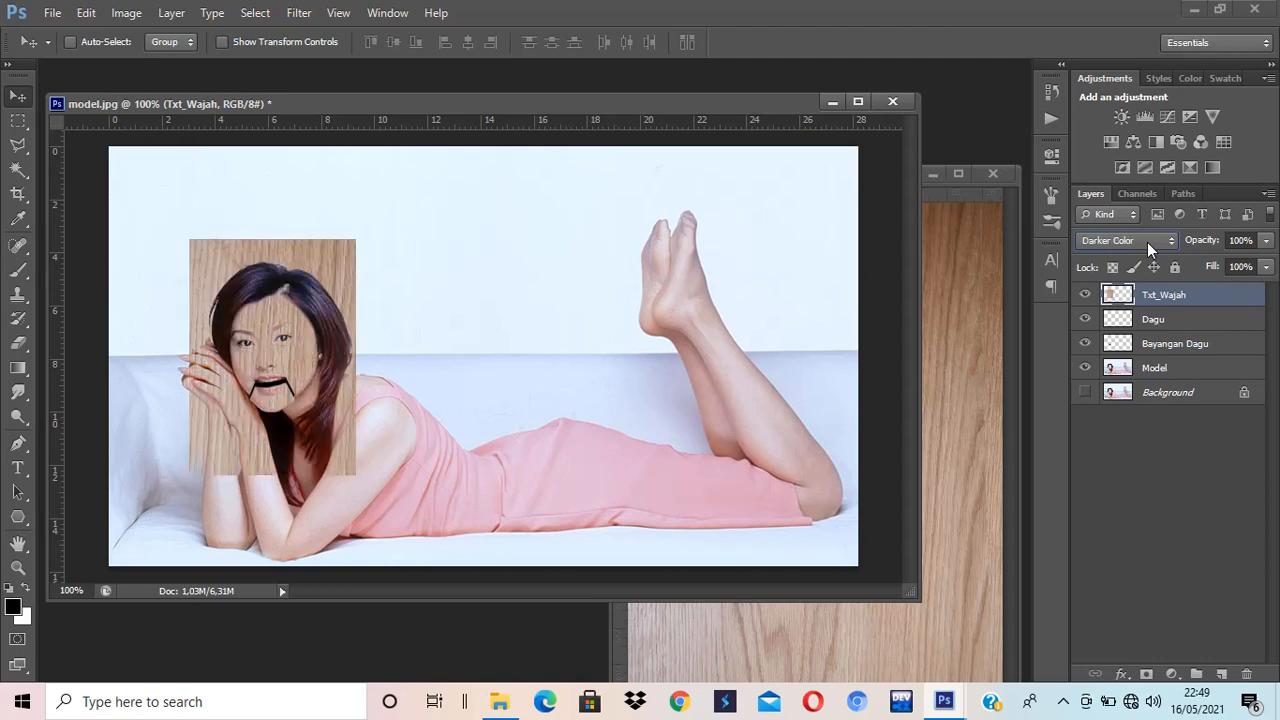
key(Up)
key(Up)
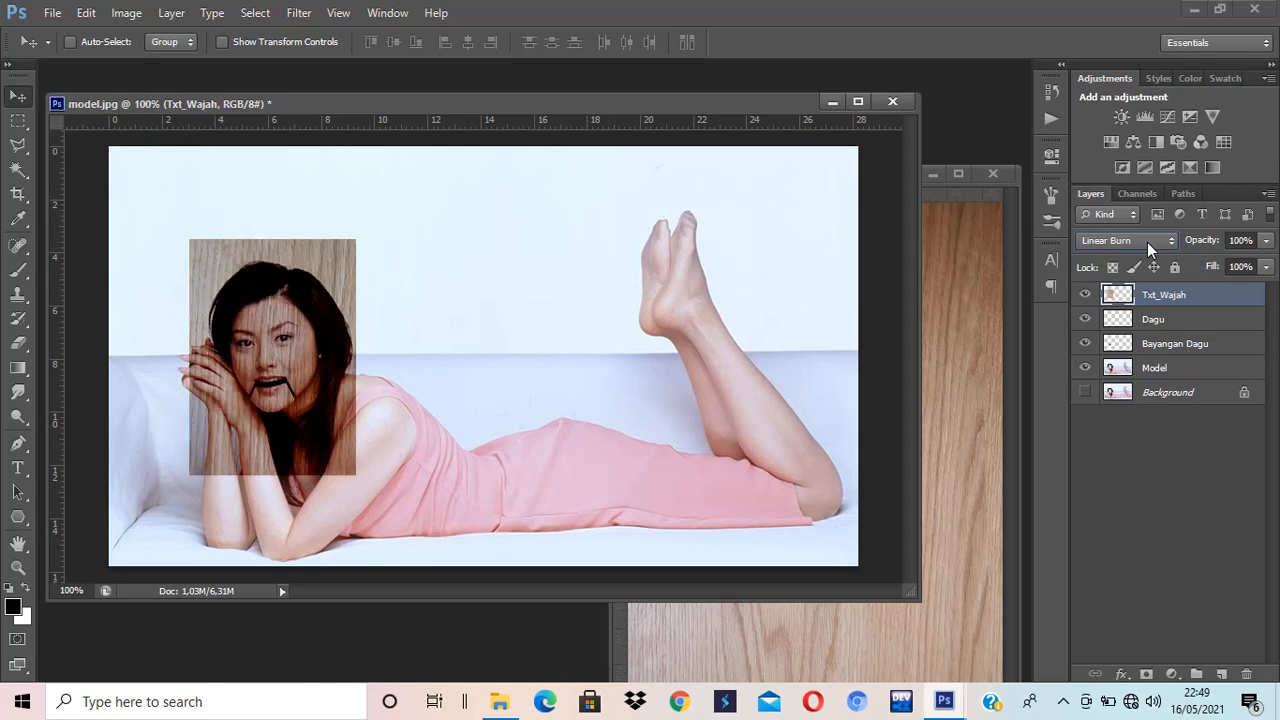
key(Up)
key(Up)
key(Up)
key(Up)
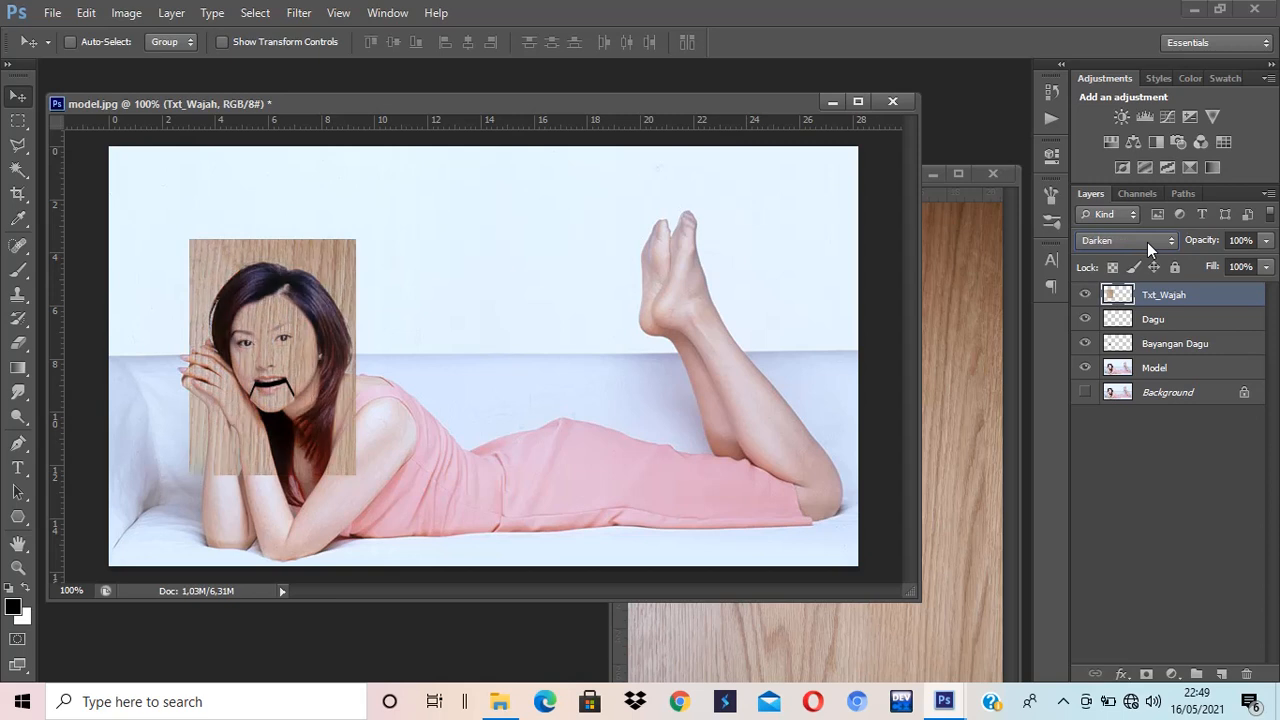
key(Down)
key(Down)
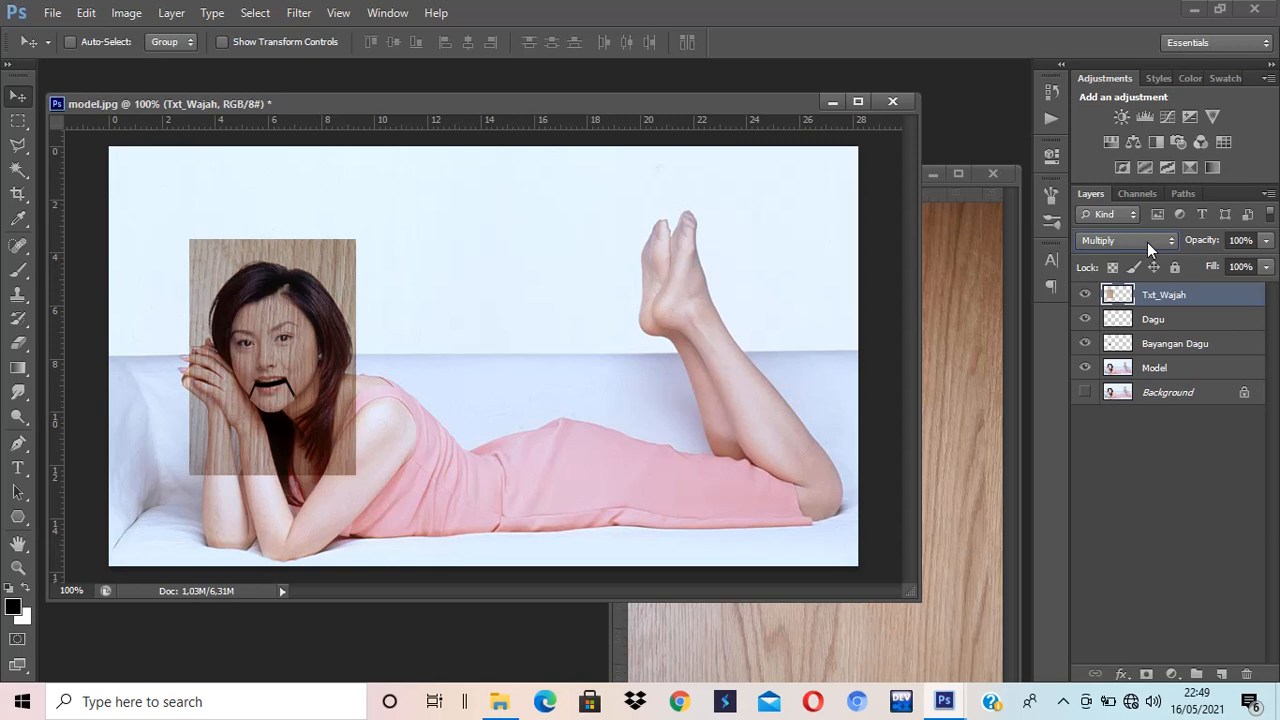
Shift the Txt_Wajah wood texture slightly to the right over the model's face.
key(ctrl+plus)
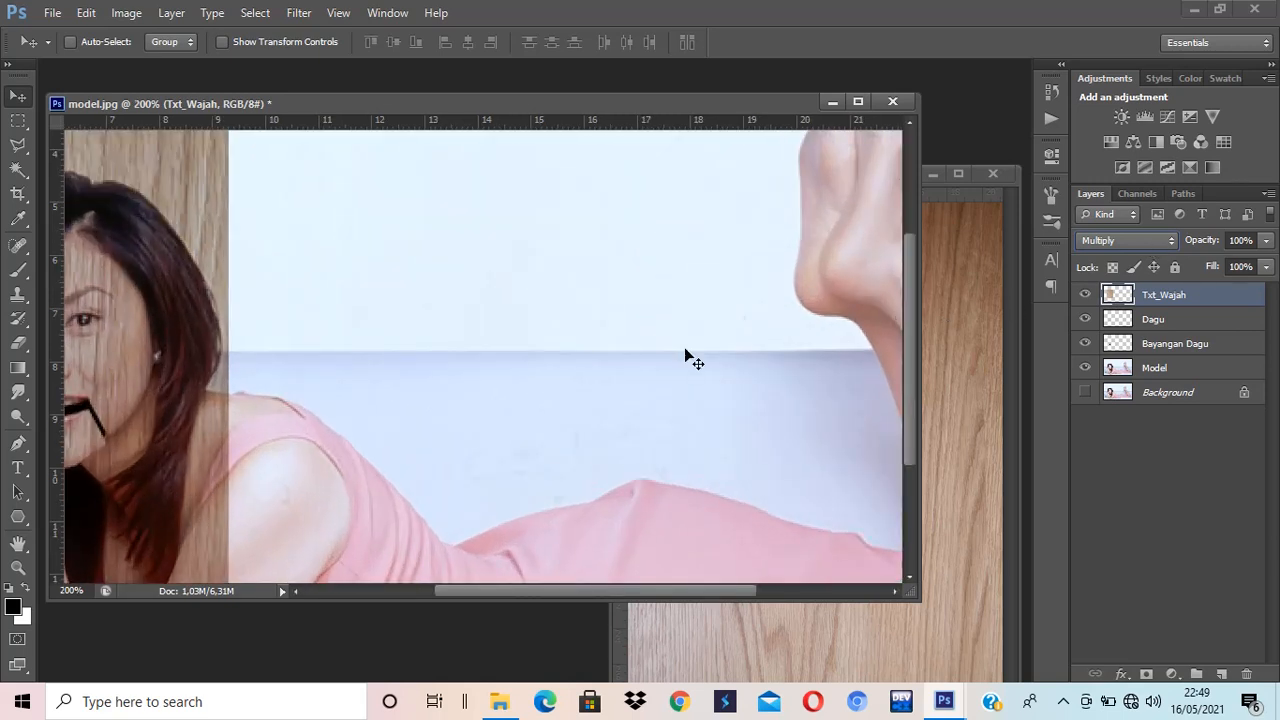
drag(551, 354, 754, 350)
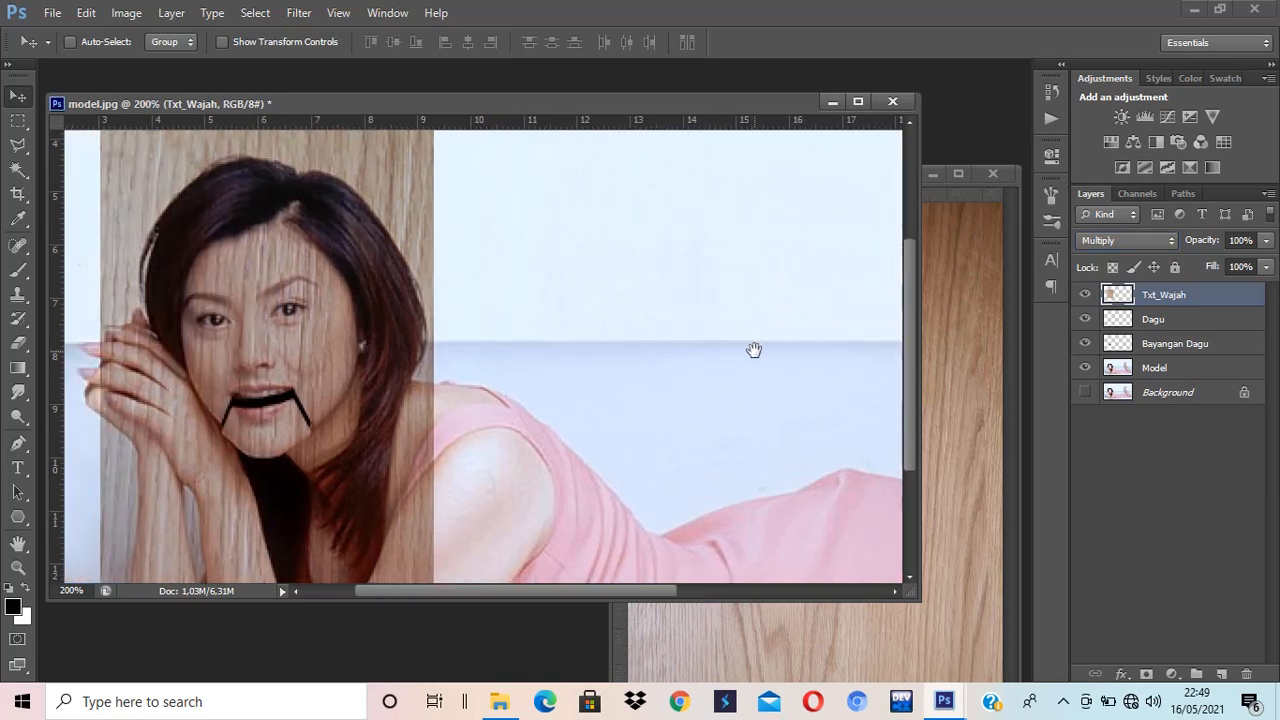
click(970, 556)
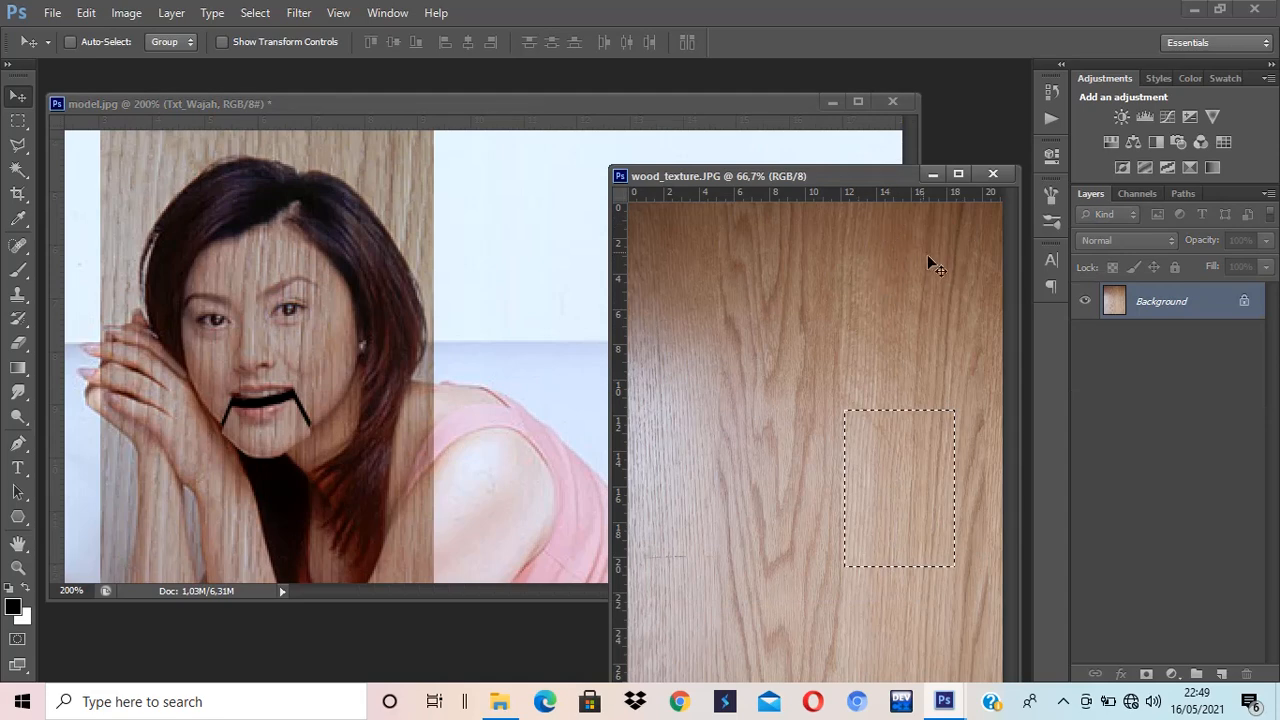
click(347, 337)
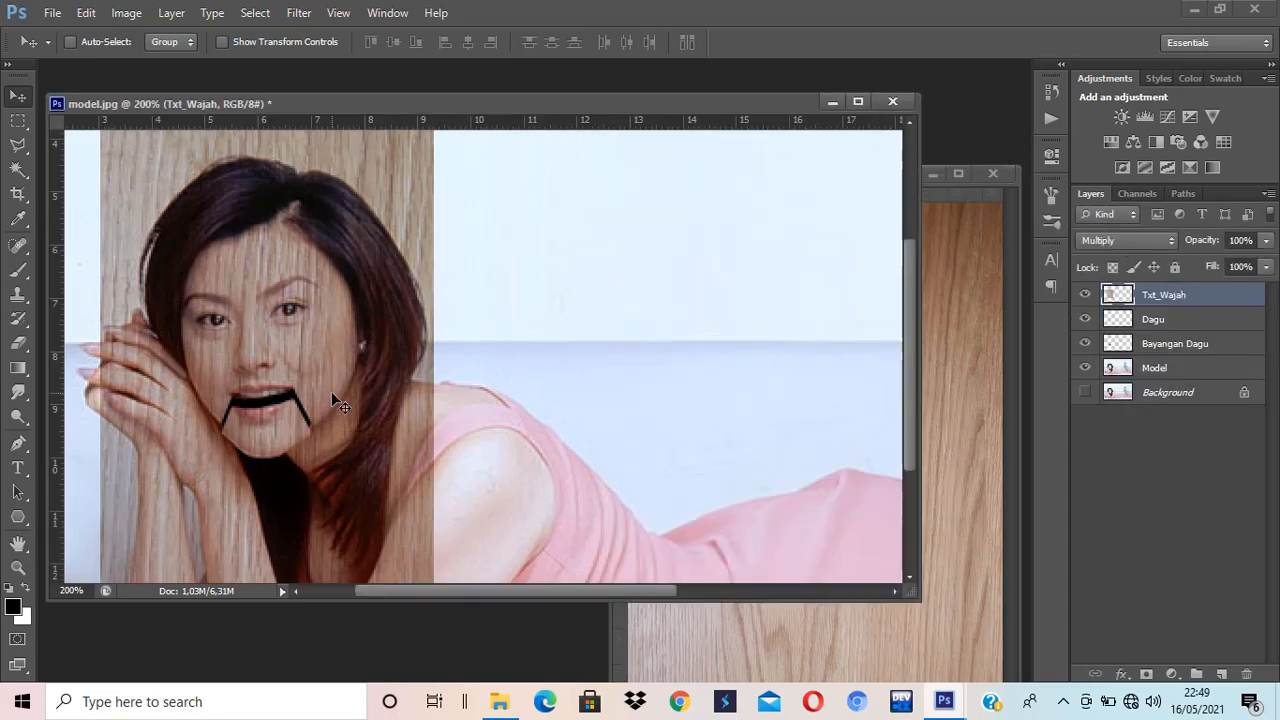
drag(334, 396, 348, 396)
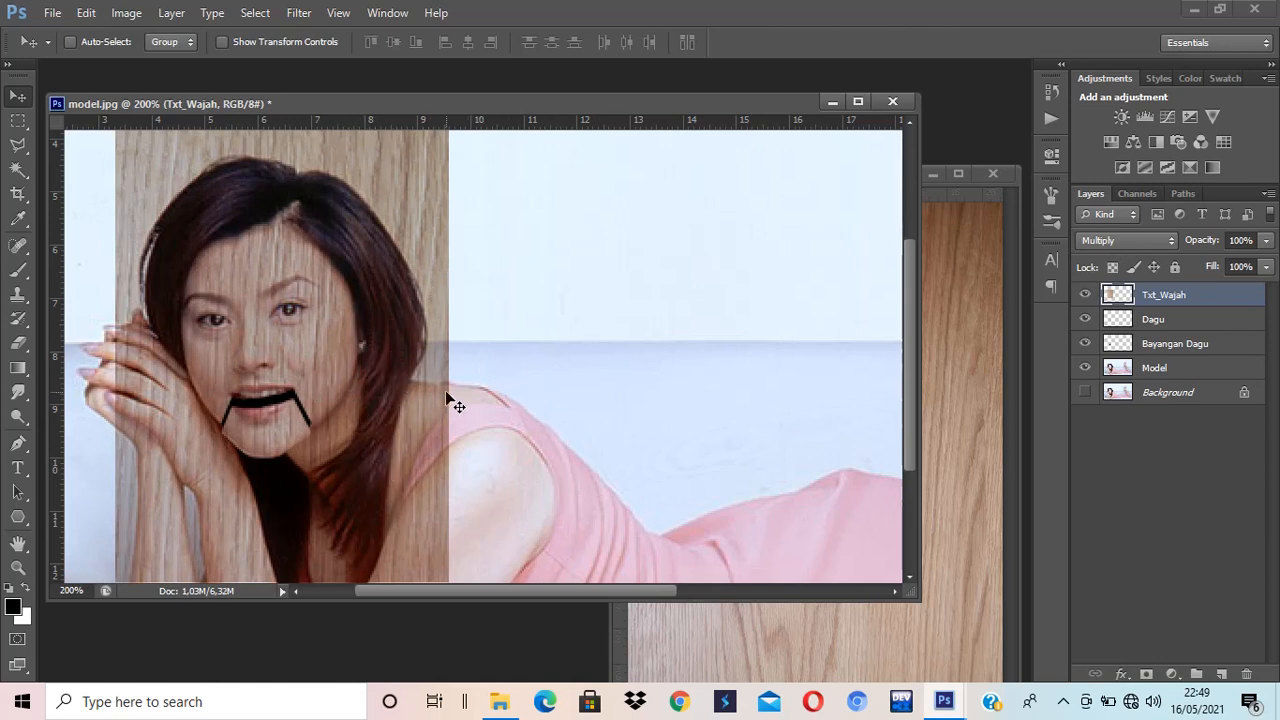
Add a layer mask to Txt_Wajah and paint it black with a 45 px brush to hide the wood outside the model's face.
key(ctrl+minus)
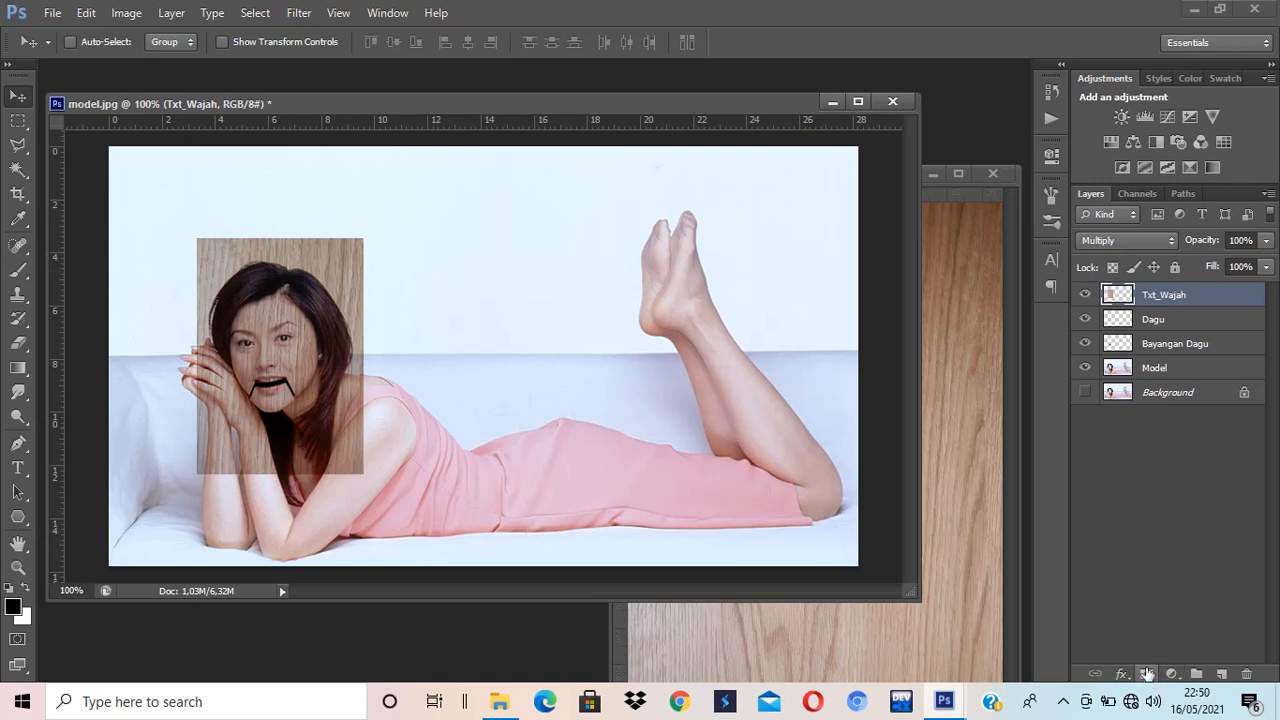
click(1146, 674)
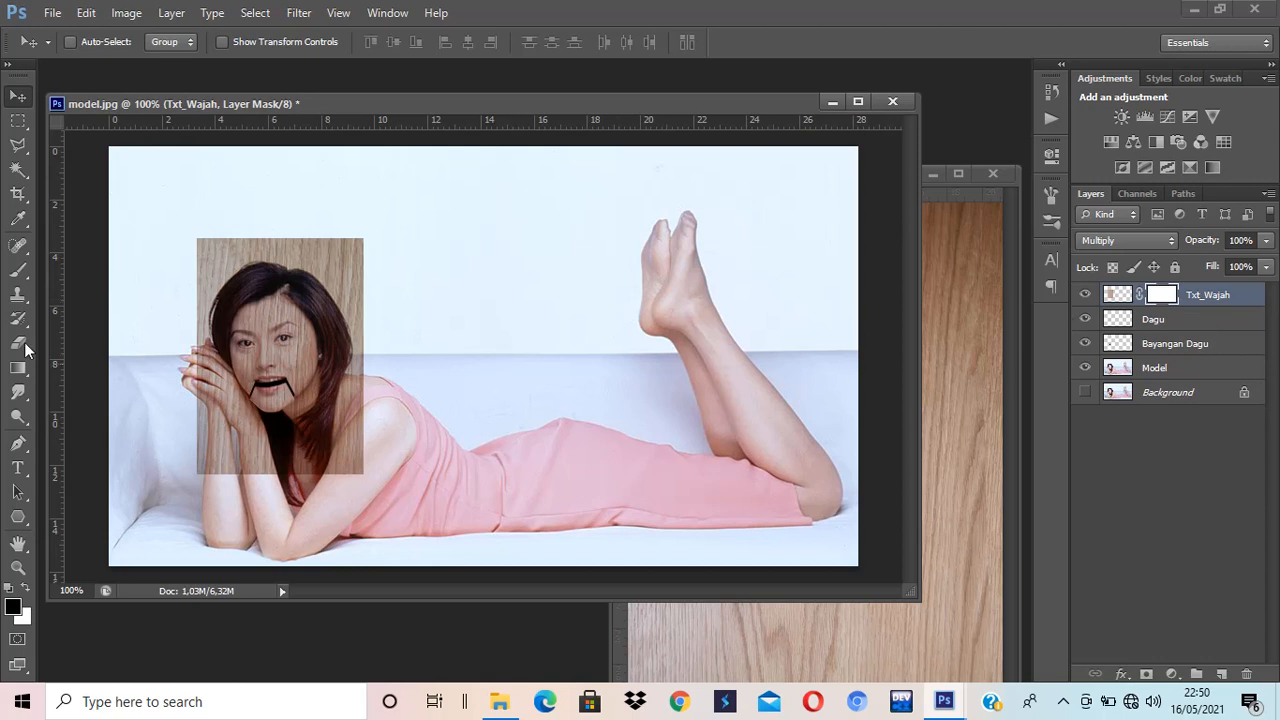
click(18, 270)
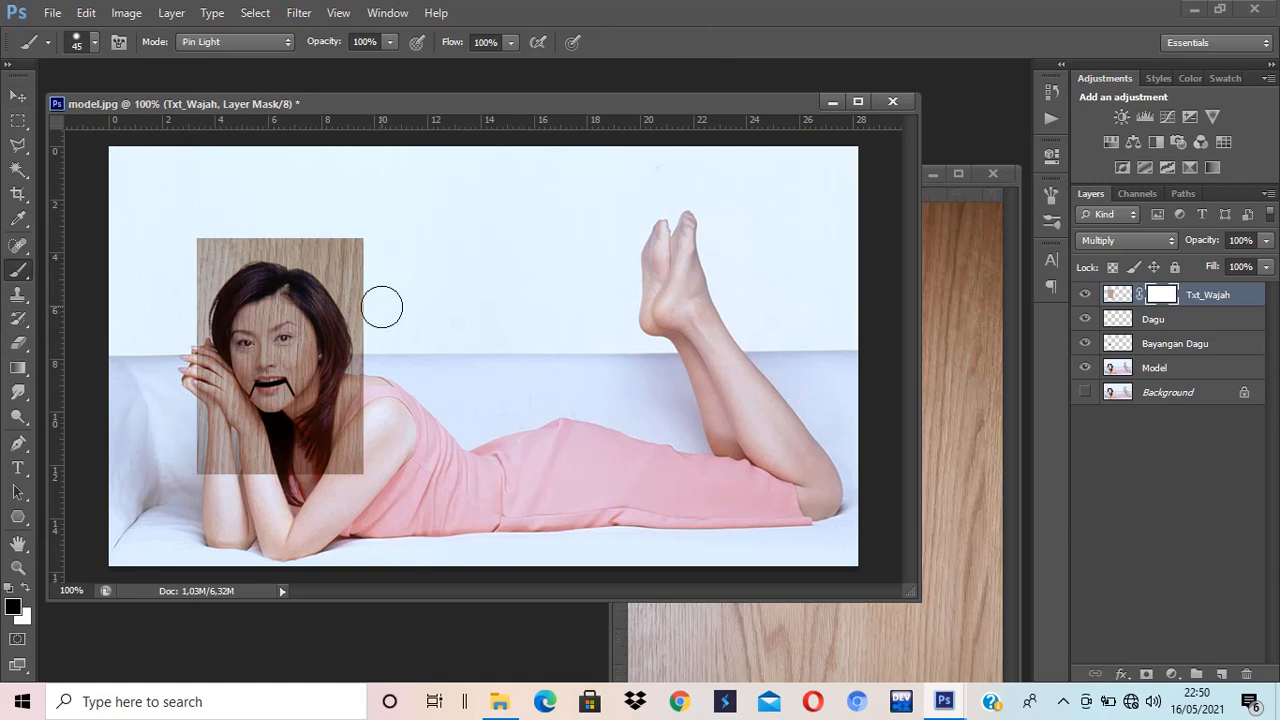
mouse_move(391, 309)
mouse_down()
mouse_move(337, 251)
mouse_move(366, 257)
mouse_move(331, 238)
mouse_move(206, 234)
mouse_move(183, 260)
mouse_move(309, 243)
mouse_move(340, 266)
mouse_move(366, 347)
mouse_move(347, 463)
mouse_move(234, 480)
mouse_move(189, 449)
mouse_move(274, 466)
mouse_move(317, 449)
mouse_move(227, 422)
mouse_move(203, 392)
mouse_move(199, 310)
mouse_move(216, 271)
mouse_move(251, 246)
mouse_move(314, 246)
mouse_move(351, 271)
mouse_move(291, 246)
mouse_move(231, 258)
mouse_move(191, 298)
mouse_move(212, 435)
mouse_up()
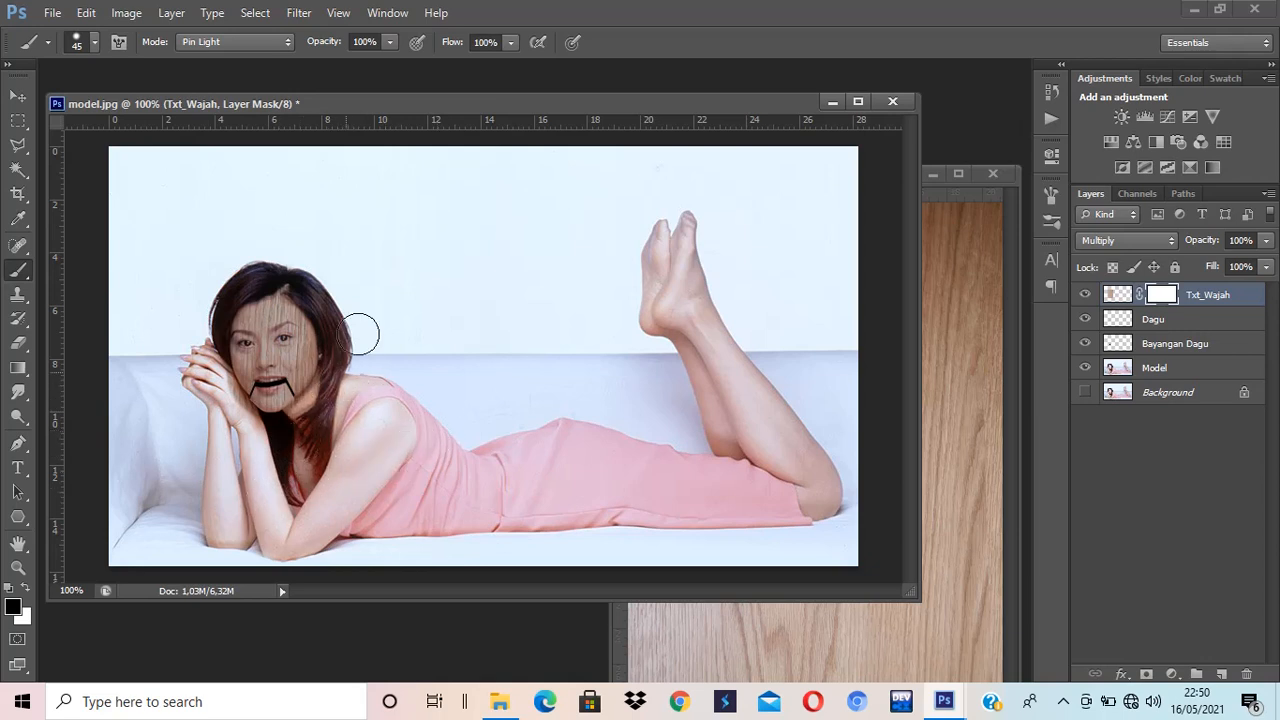
drag(358, 334, 366, 316)
Mask the remaining wood off the hair and hand around the face with a 25 px brush.
key(ctrl+plus)
key(ctrl+plus)
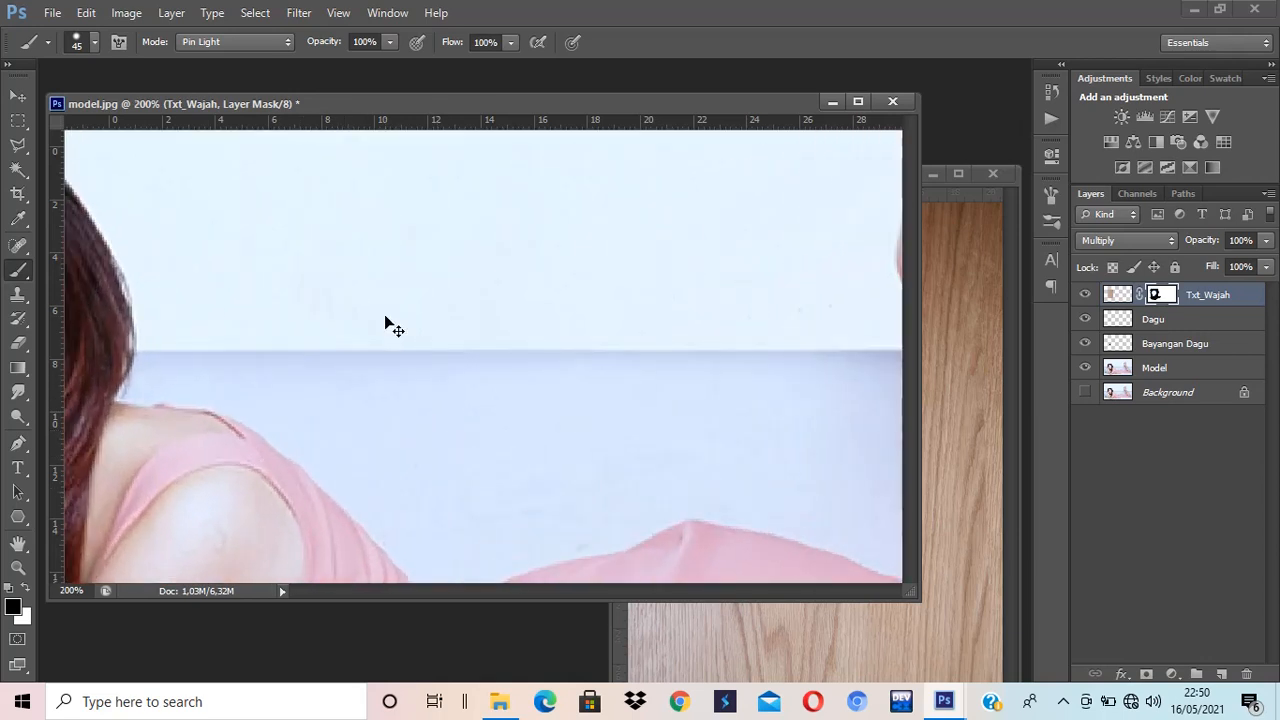
drag(640, 314, 784, 360)
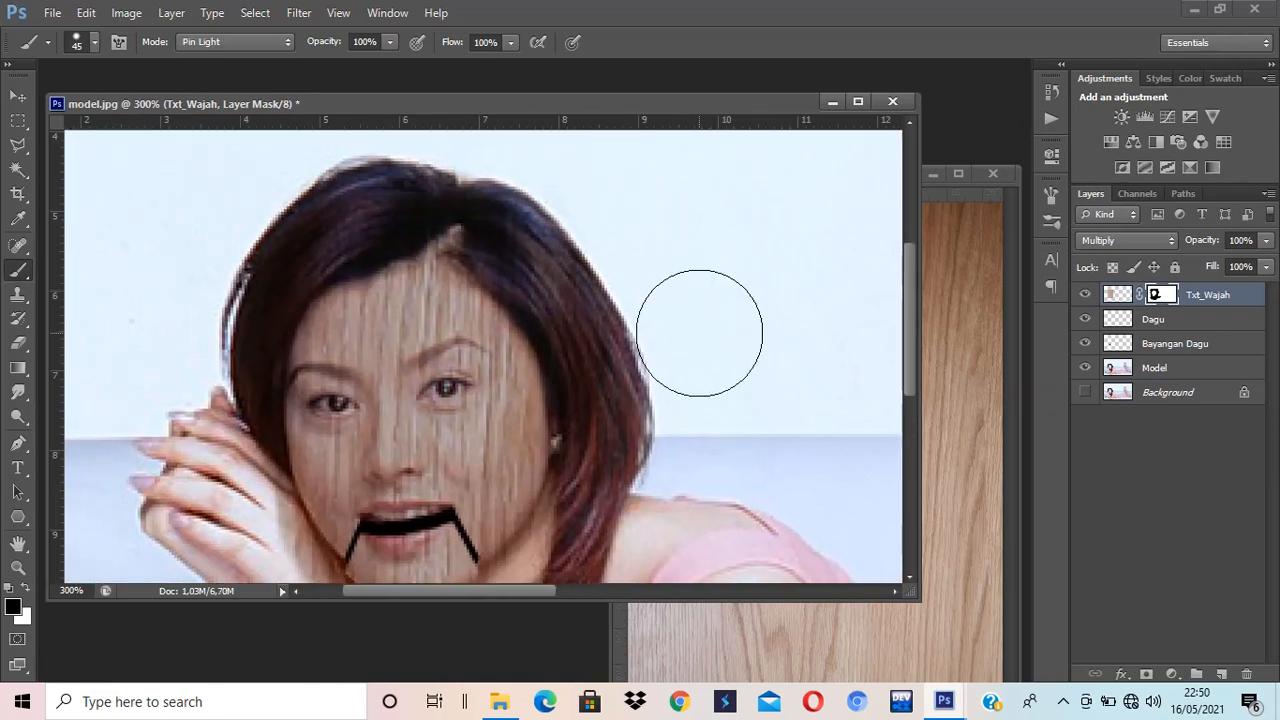
key(bracketleft)
key(bracketleft)
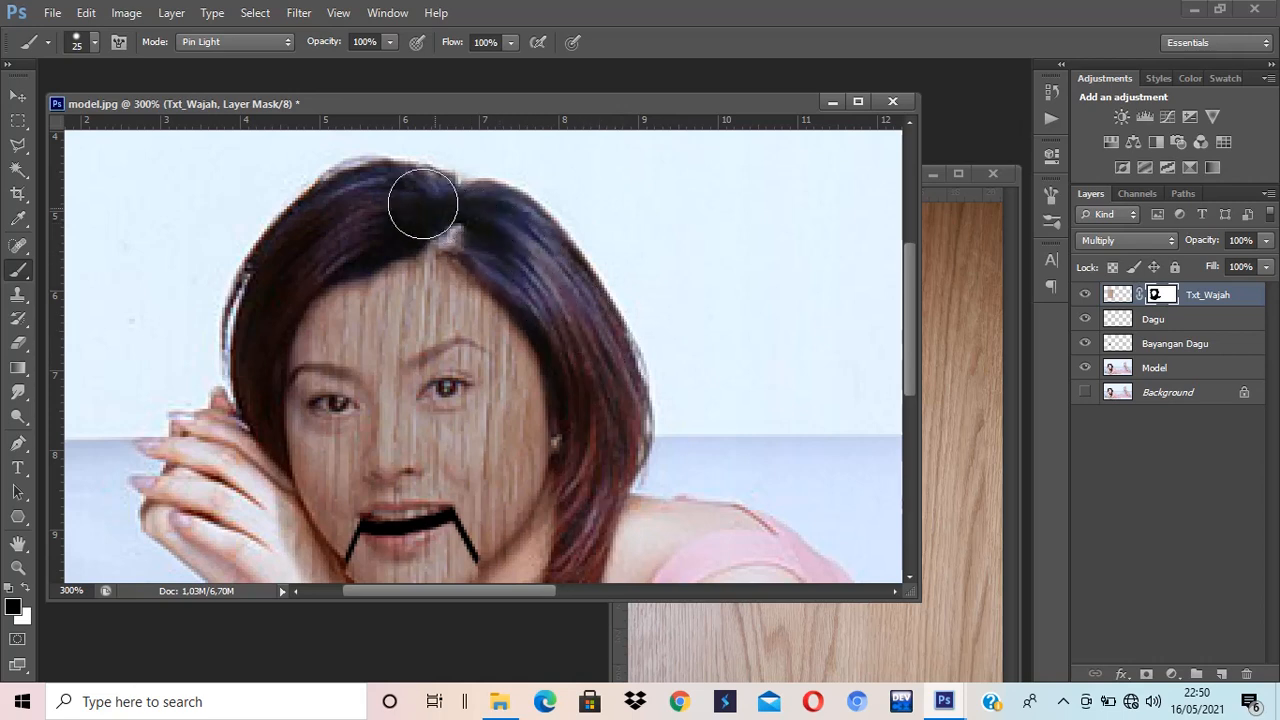
mouse_move(423, 204)
mouse_down()
mouse_move(366, 209)
mouse_move(314, 234)
mouse_move(271, 280)
mouse_move(253, 333)
mouse_move(251, 423)
mouse_move(258, 496)
mouse_move(289, 577)
mouse_up()
scroll(290, 490, down, 3)
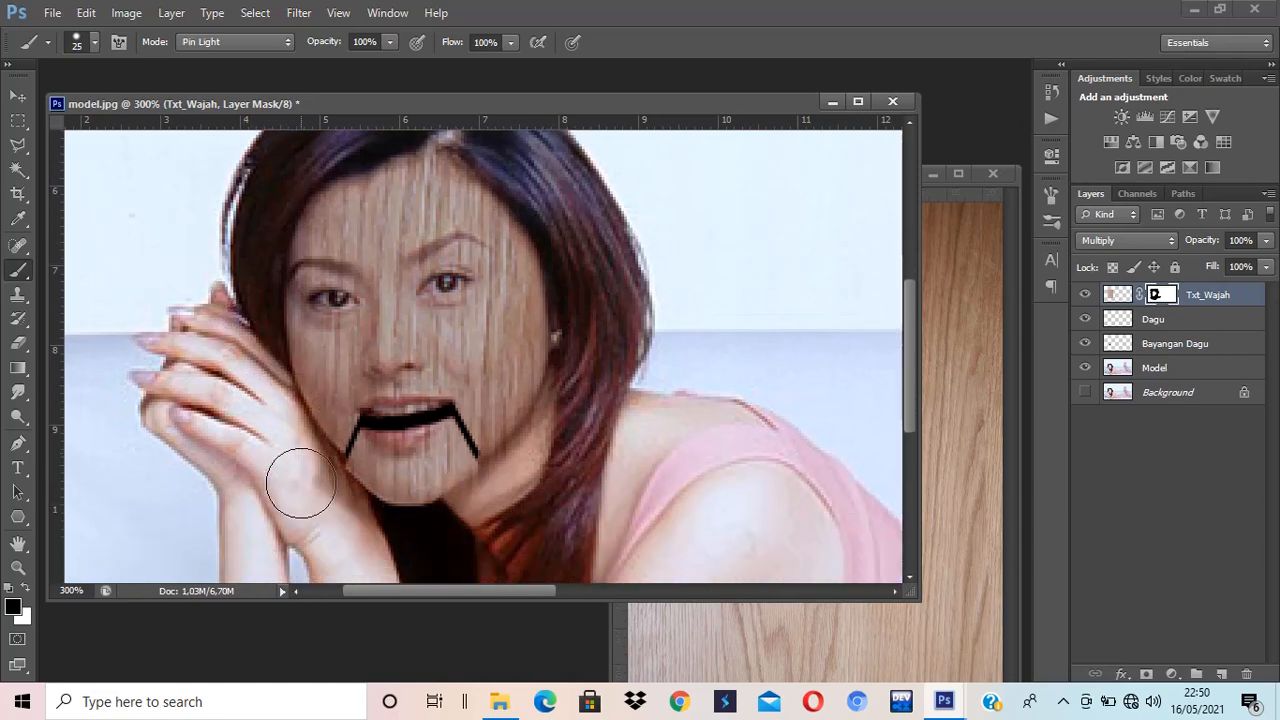
Refine the Txt_Wajah mask along the hair, ear and jaw with a 15 px brush, alternating black and white to hide or restore wood.
scroll(300, 483, down, 1)
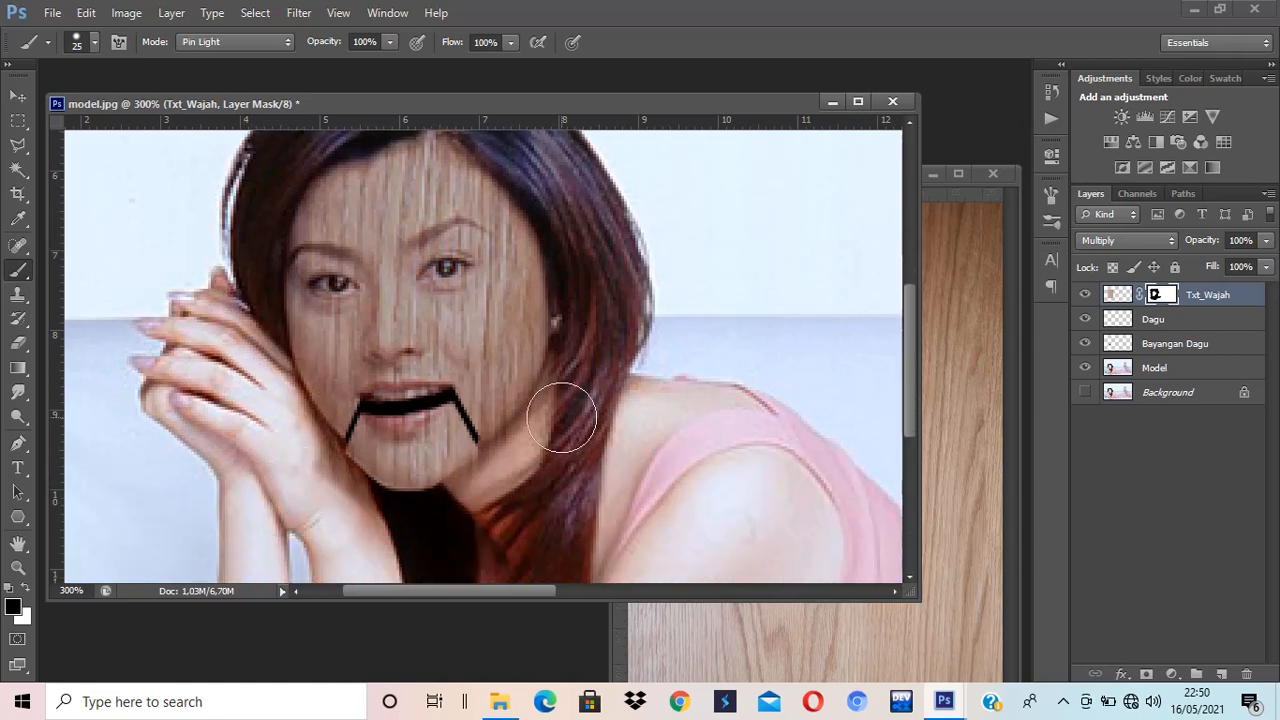
key(bracketleft)
key(bracketleft)
key(bracketleft)
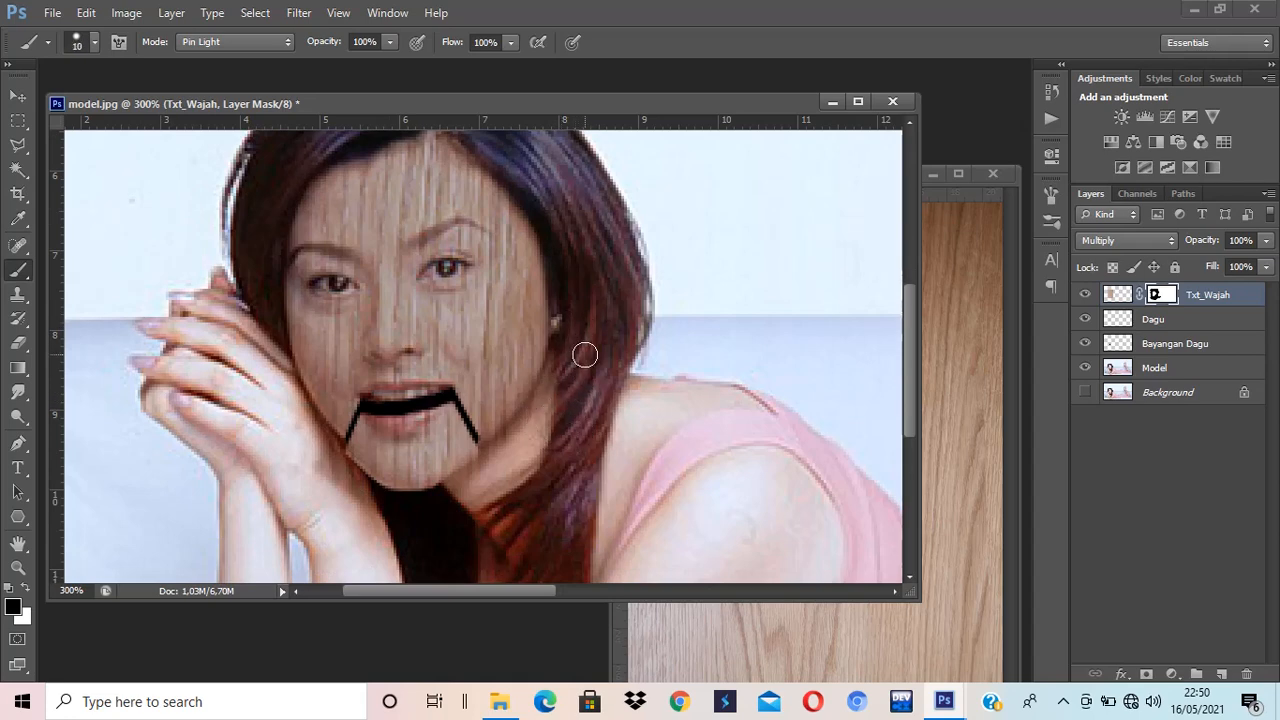
key(bracketright)
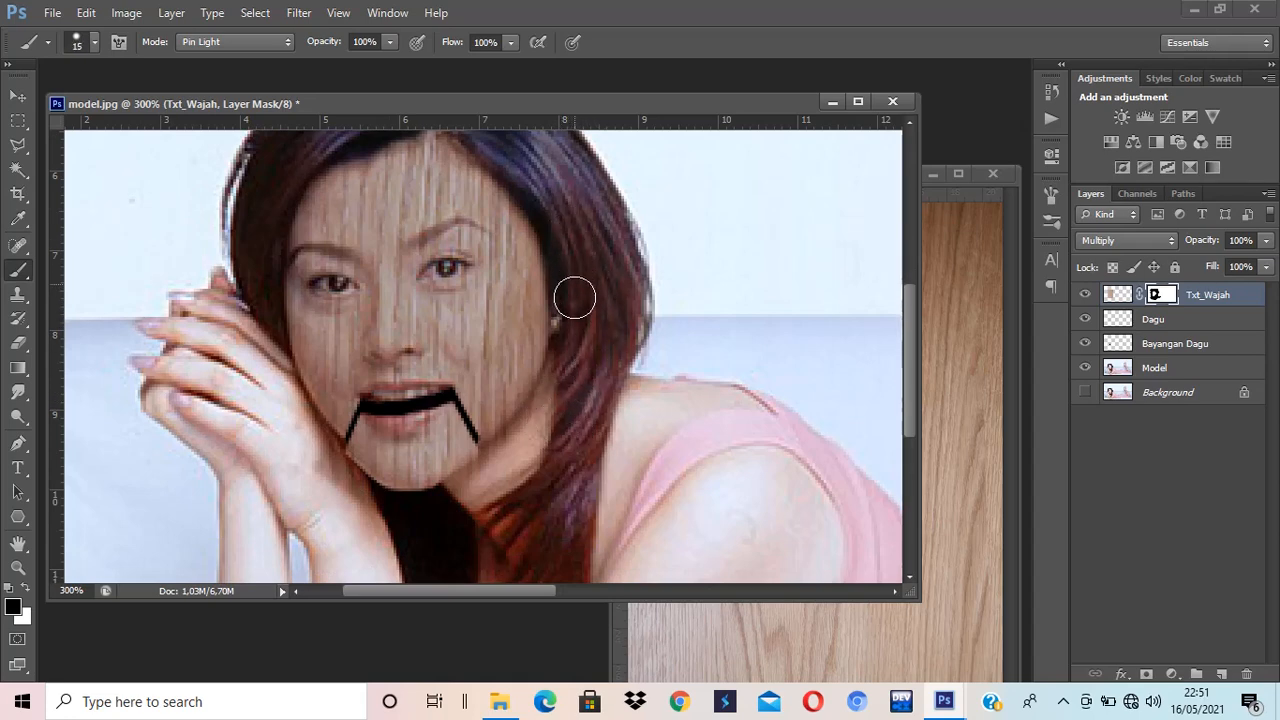
drag(575, 297, 535, 430)
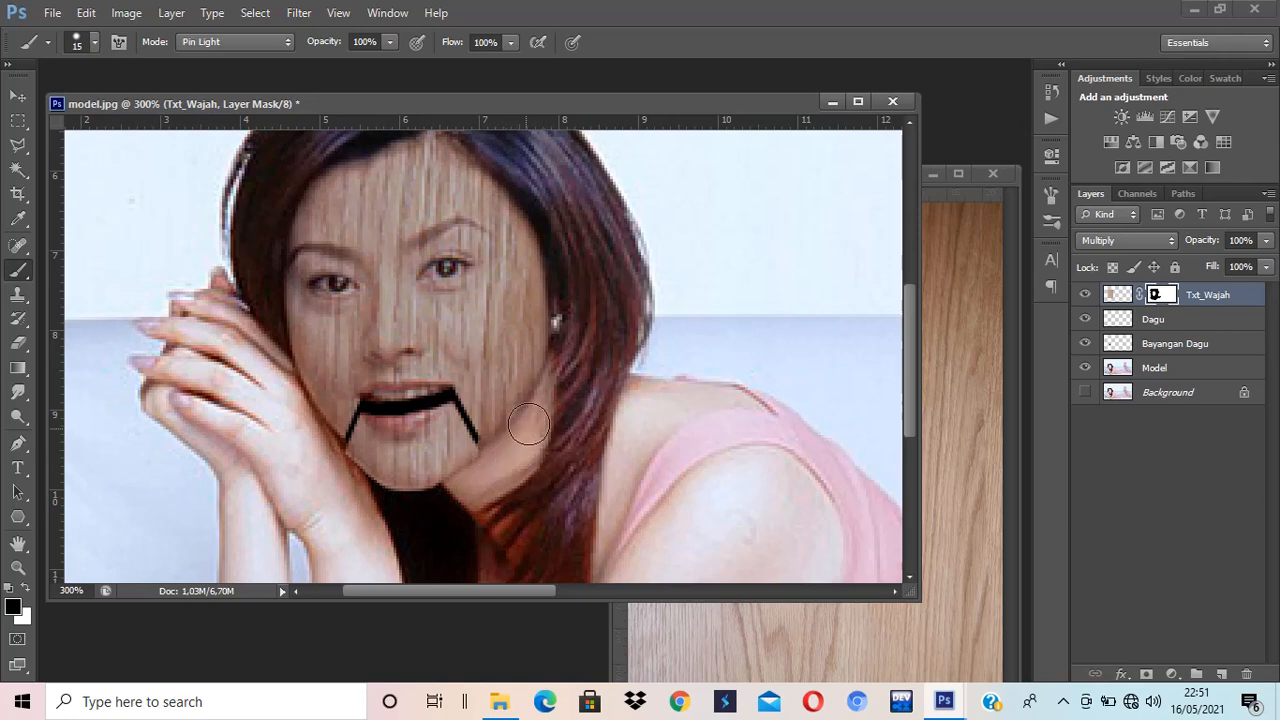
key(x)
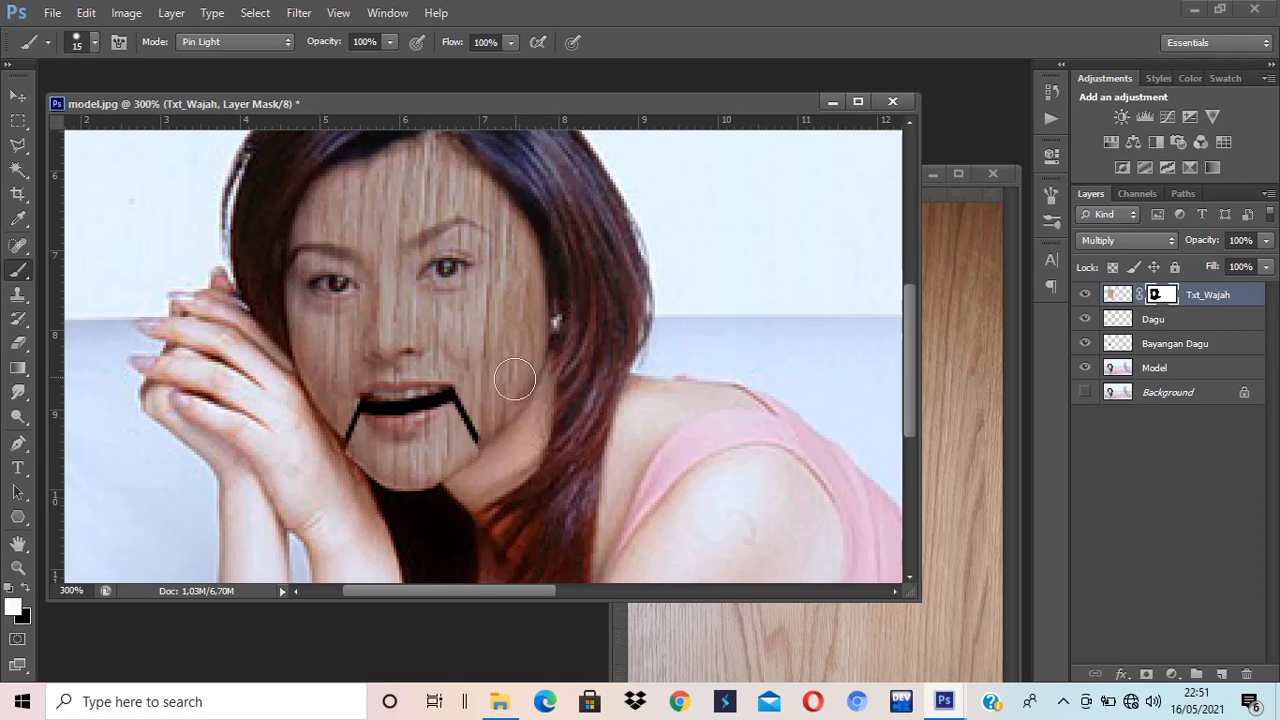
key(x)
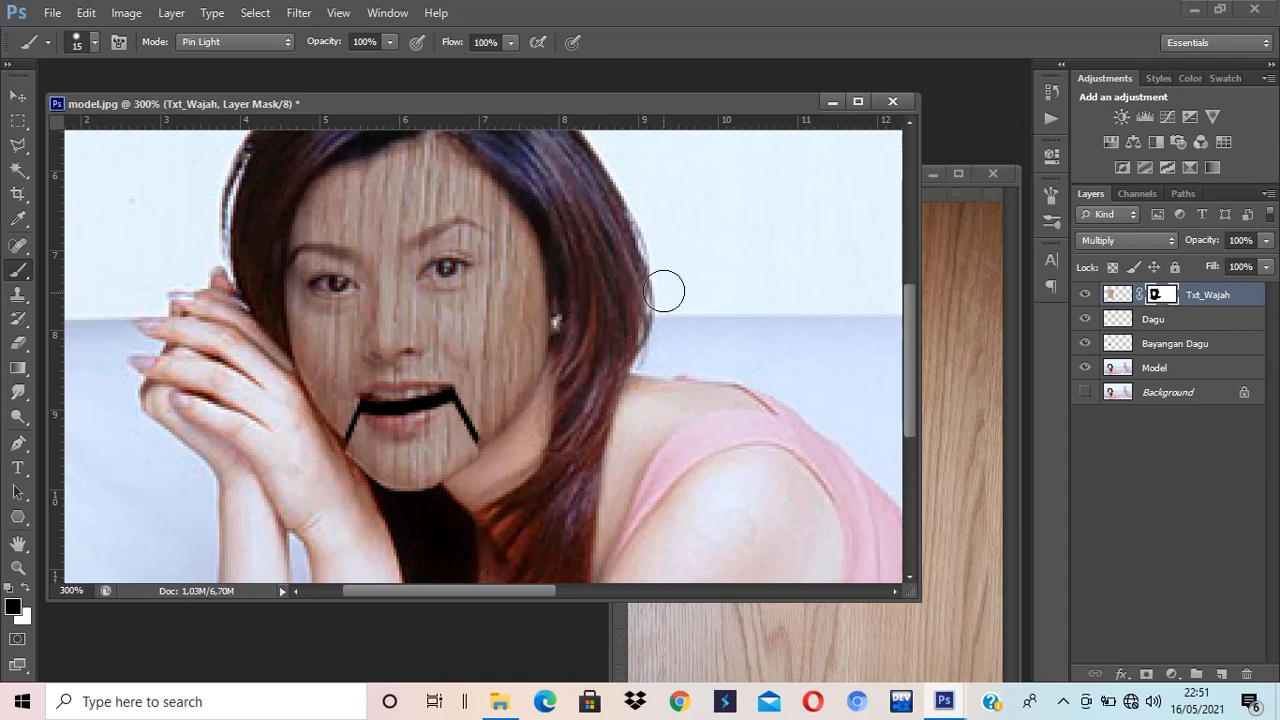
scroll(664, 291, up, 2)
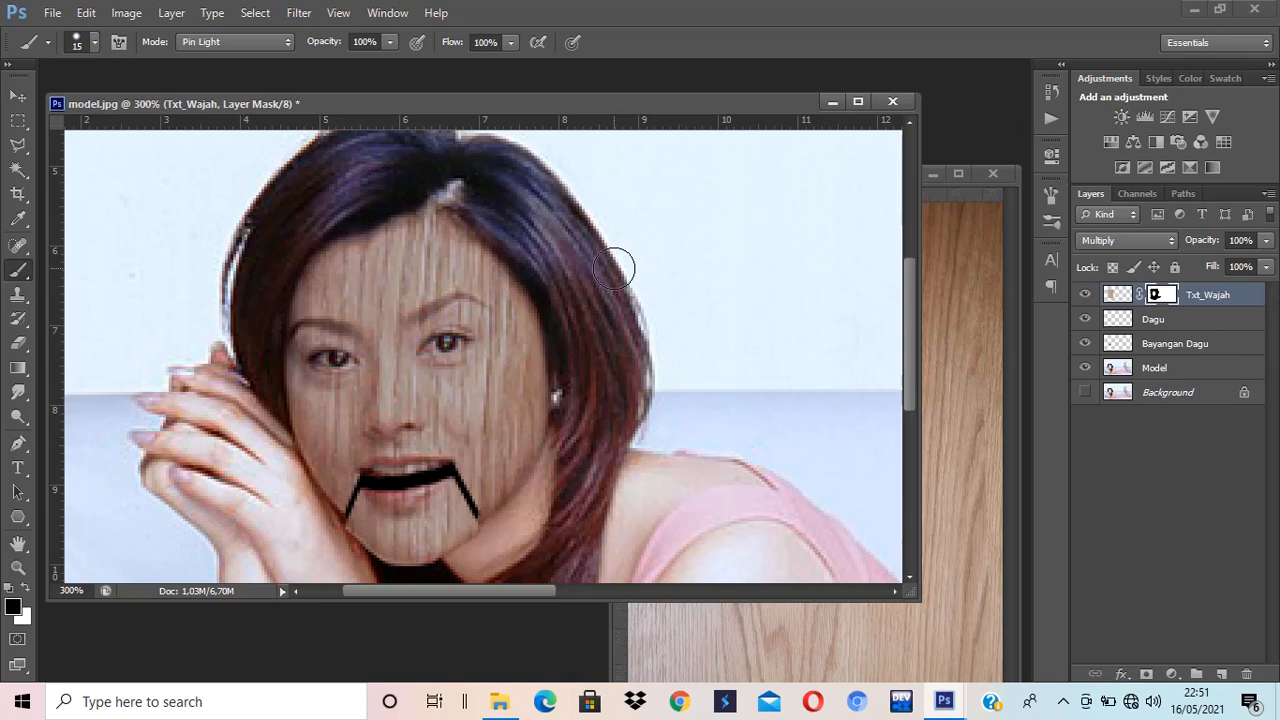
Compare the Txt_Wajah layer's blend modes between Color Burn and Overlay, and return it to Multiply.
key(ctrl+minus)
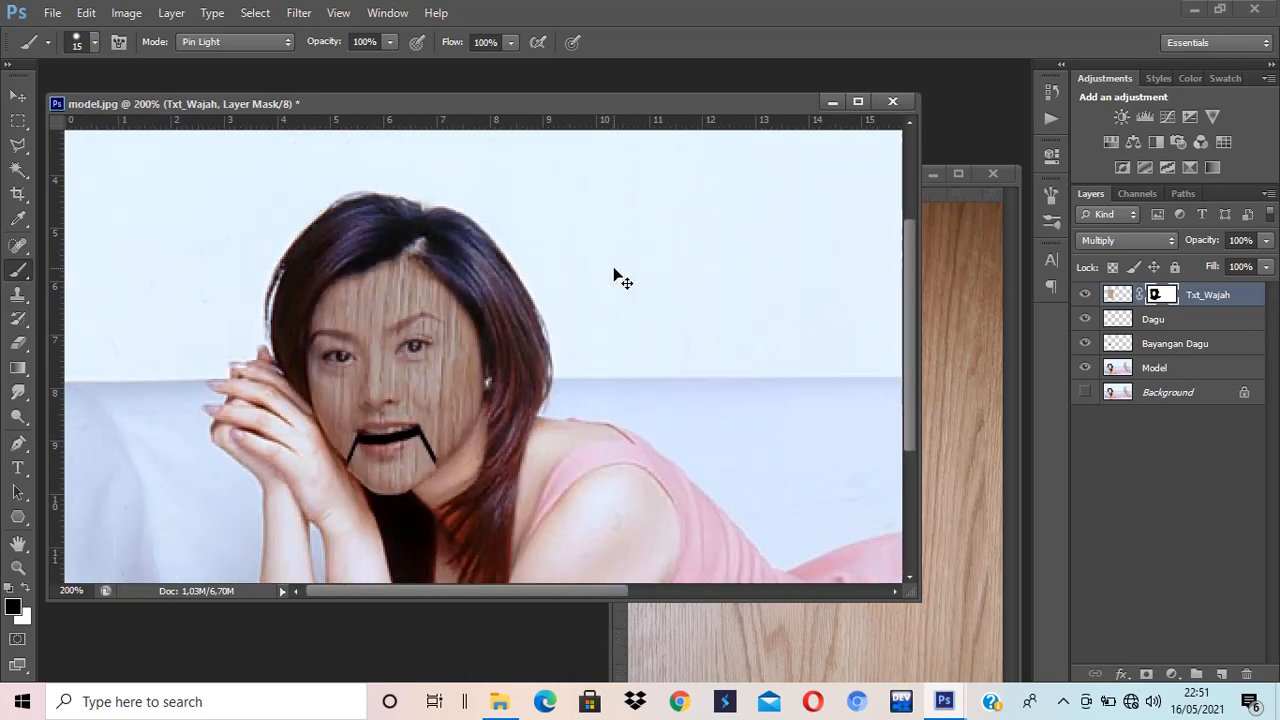
click(1098, 245)
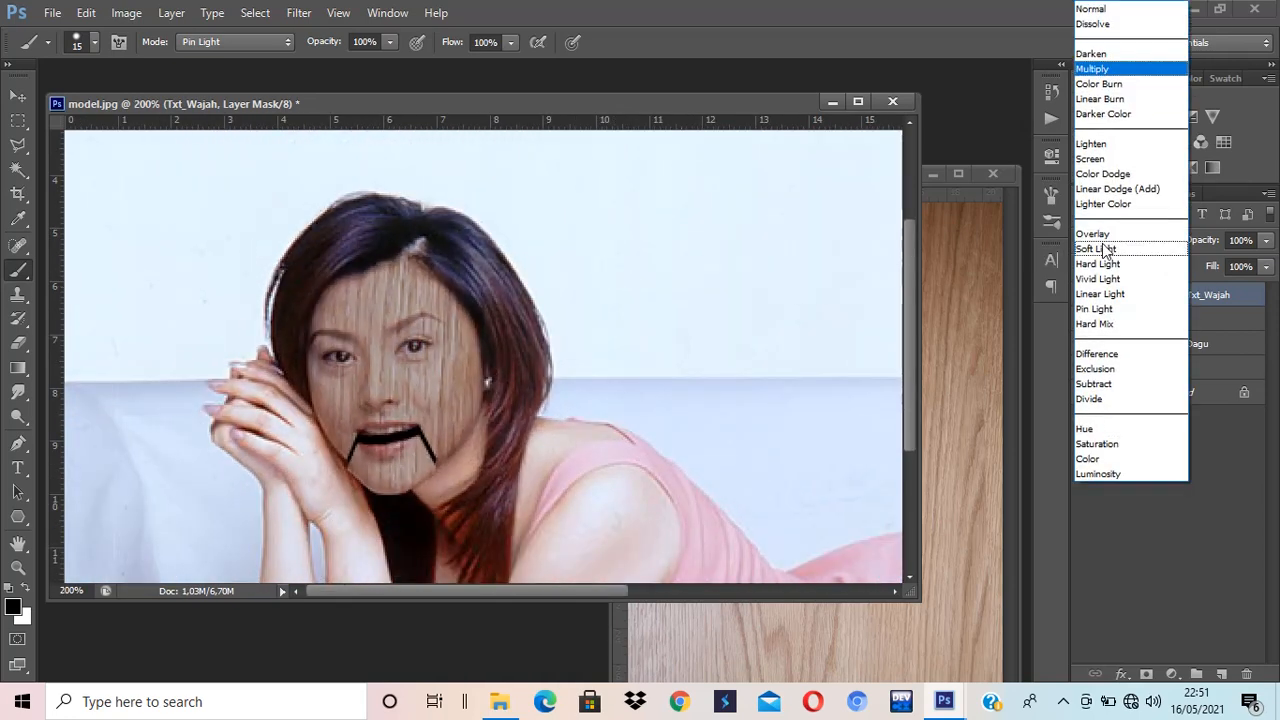
click(1087, 100)
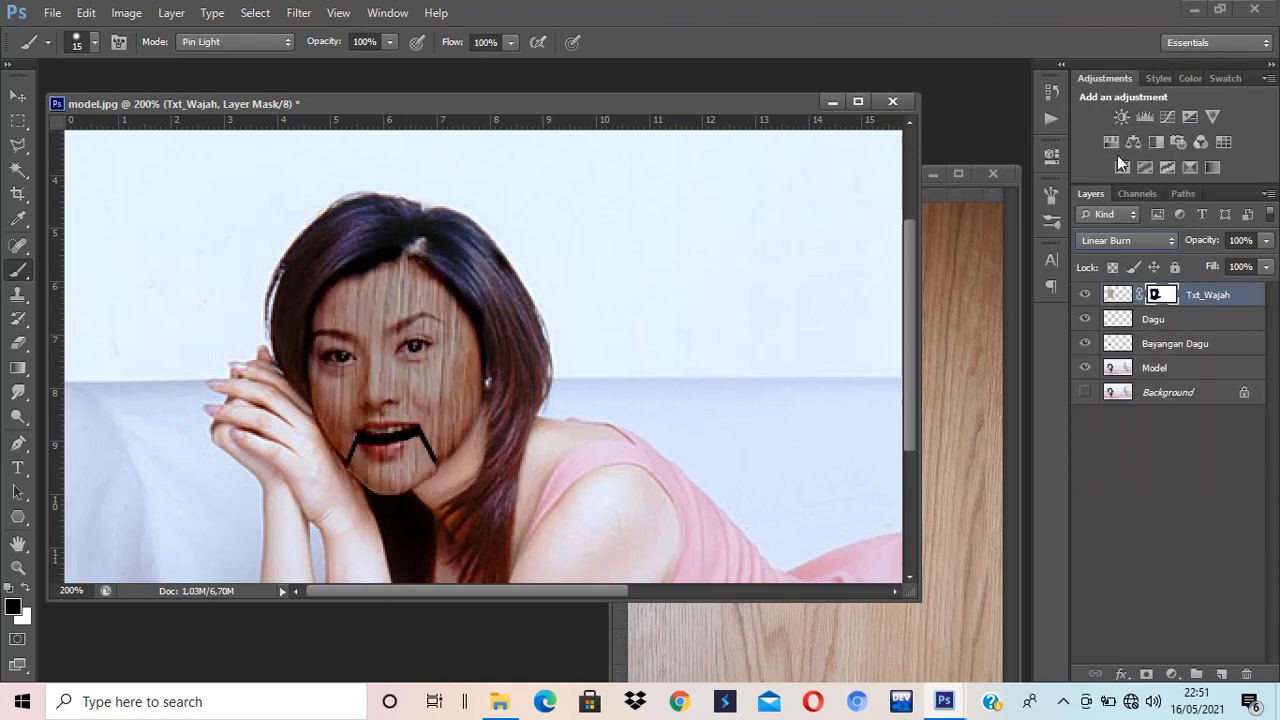
key(Down)
key(Down)
key(Down)
key(Down)
key(Down)
key(Down)
key(Down)
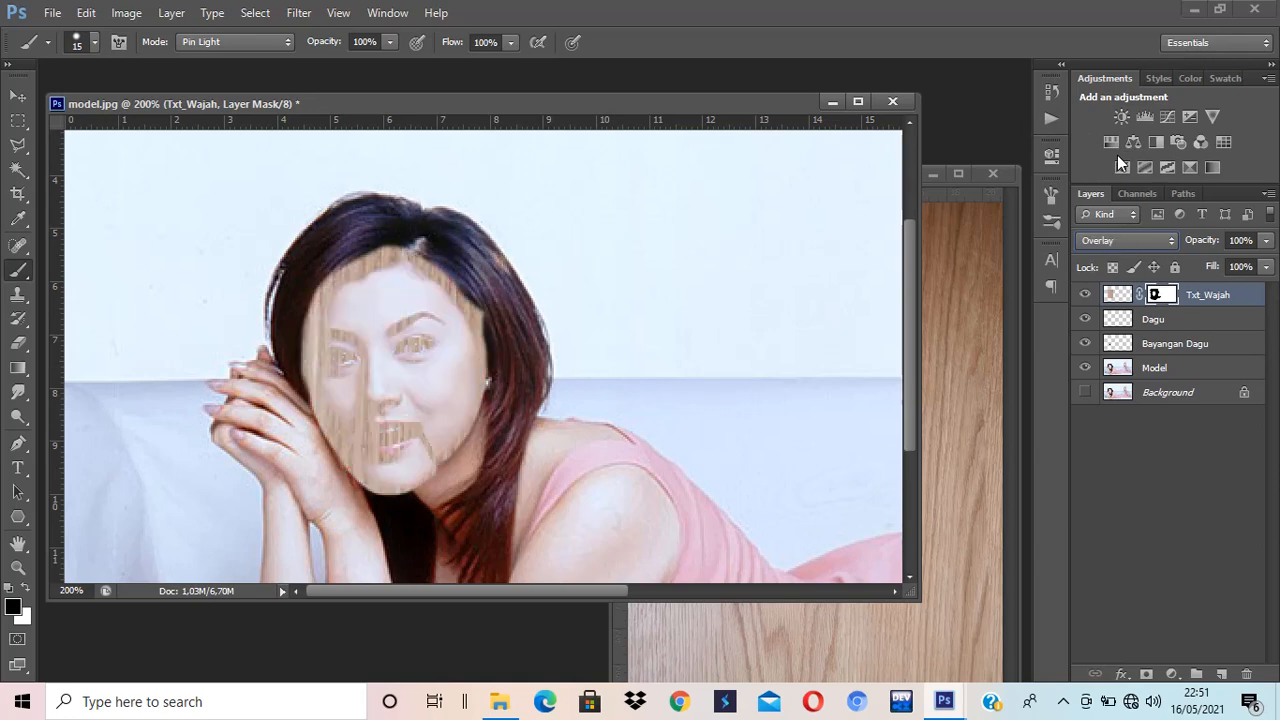
key(Up)
key(Up)
key(Up)
key(Up)
key(Up)
key(Up)
key(Up)
key(Up)
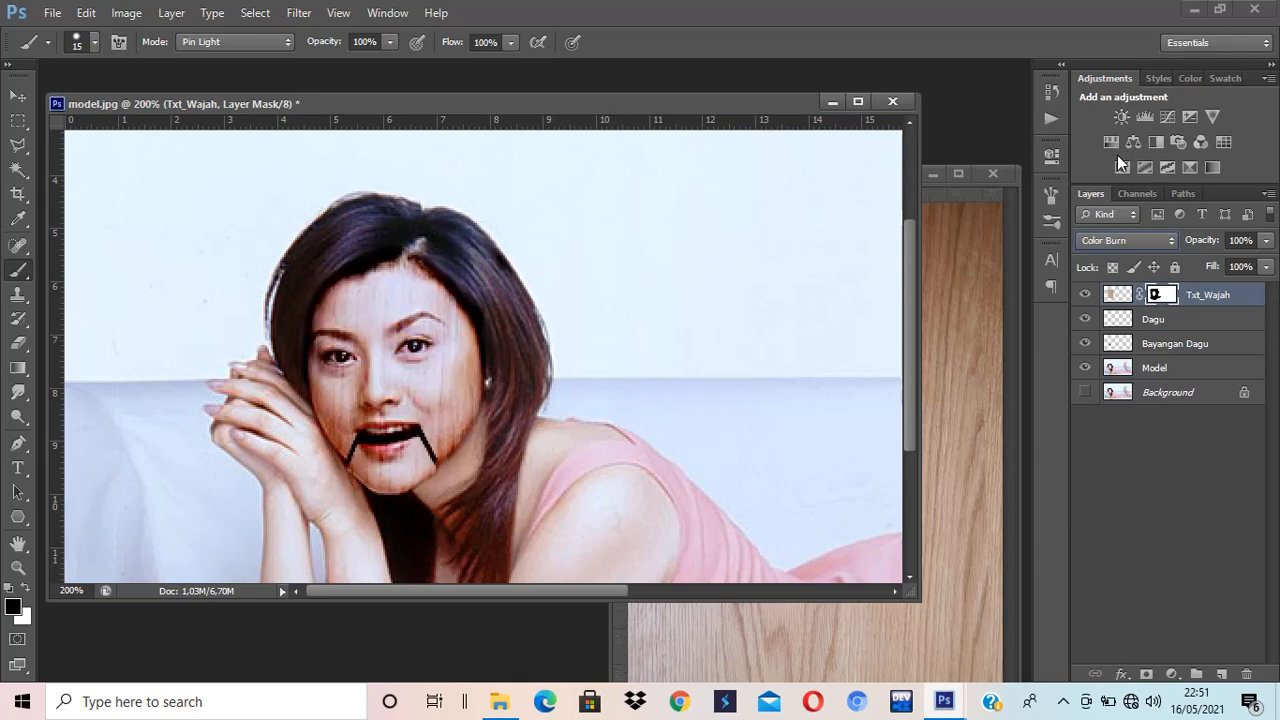
key(Up)
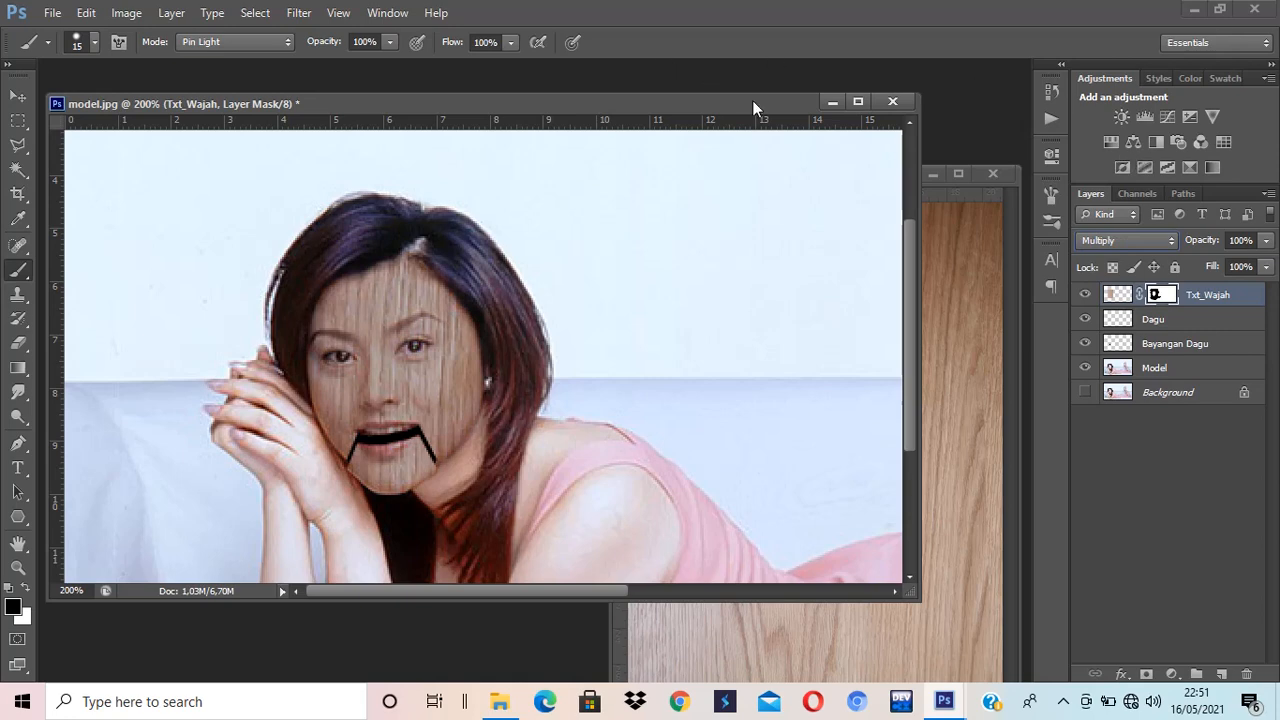
Replace the selection in wood_texture.JPG with a taller rectangle and copy that wood piece into model.jpg as a new layer.
key(ctrl+minus)
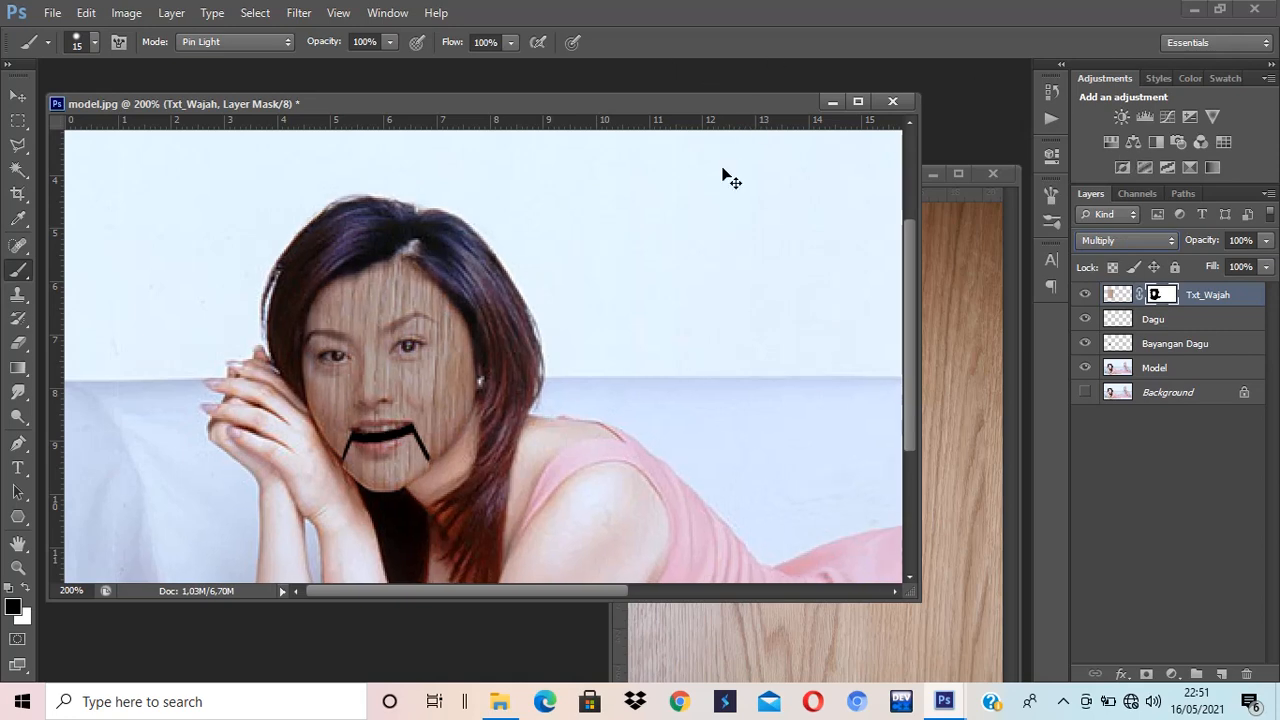
click(25, 96)
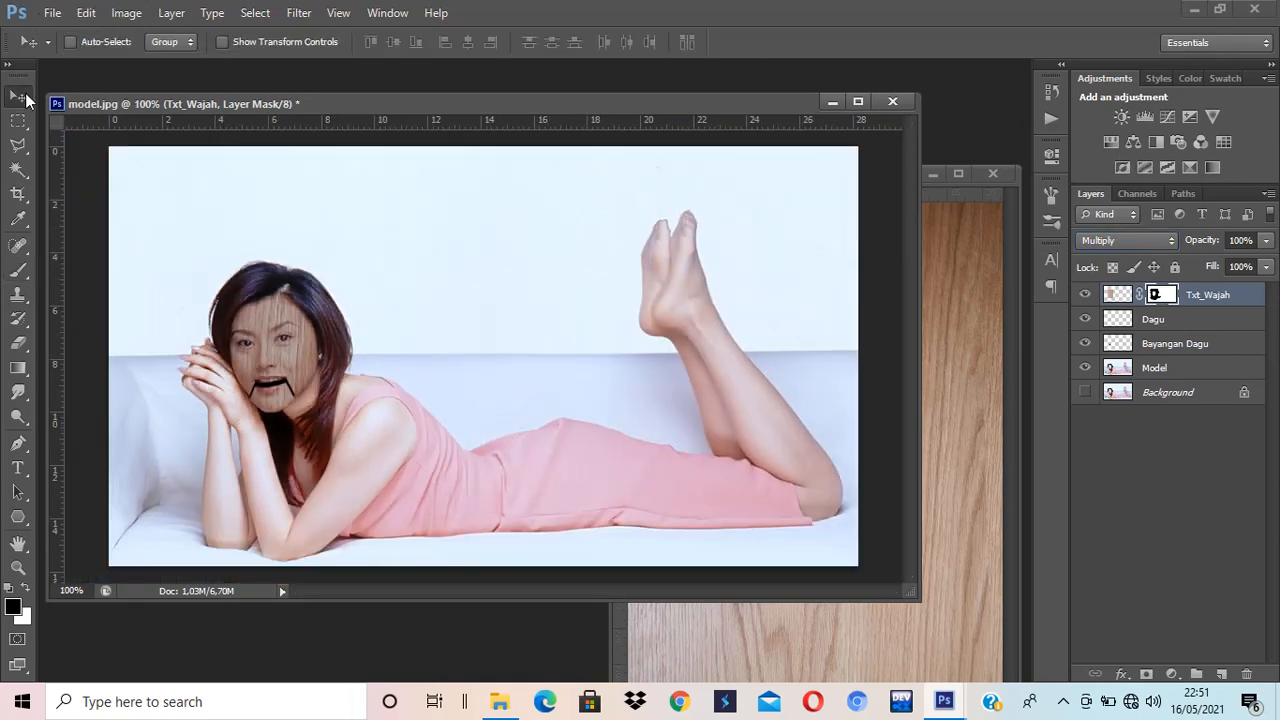
click(931, 444)
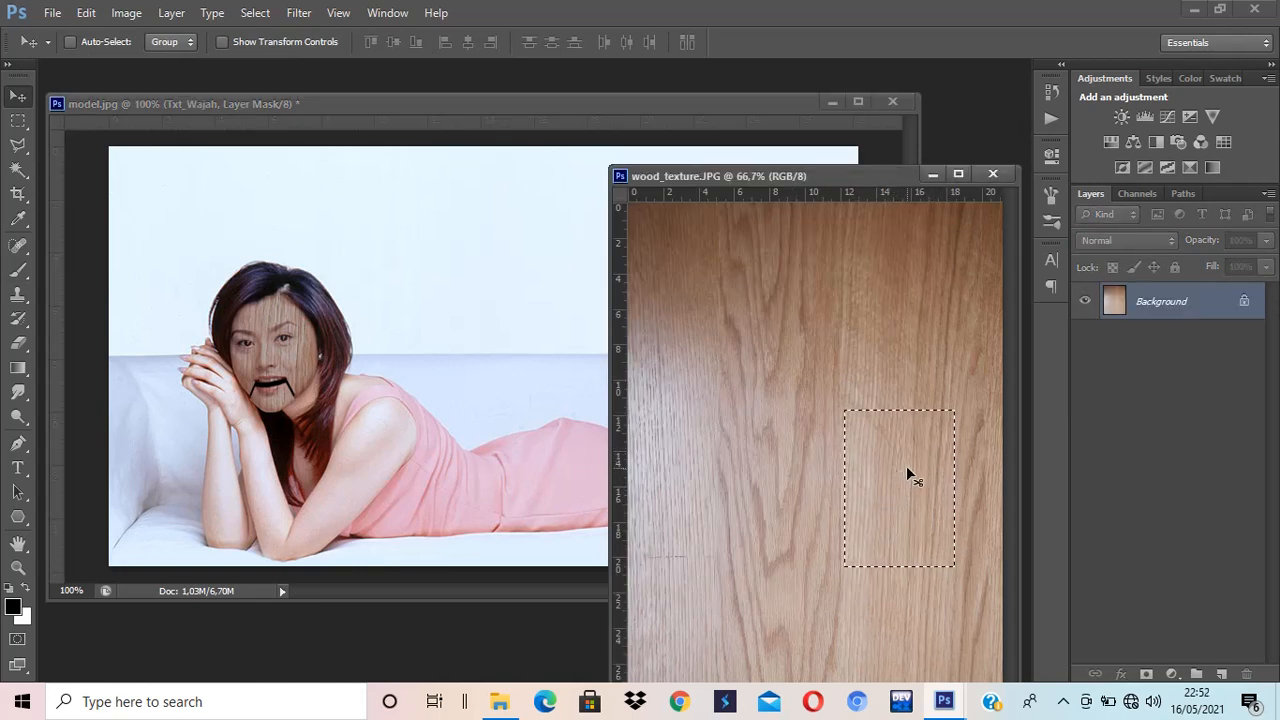
key(ctrl+d)
click(18, 122)
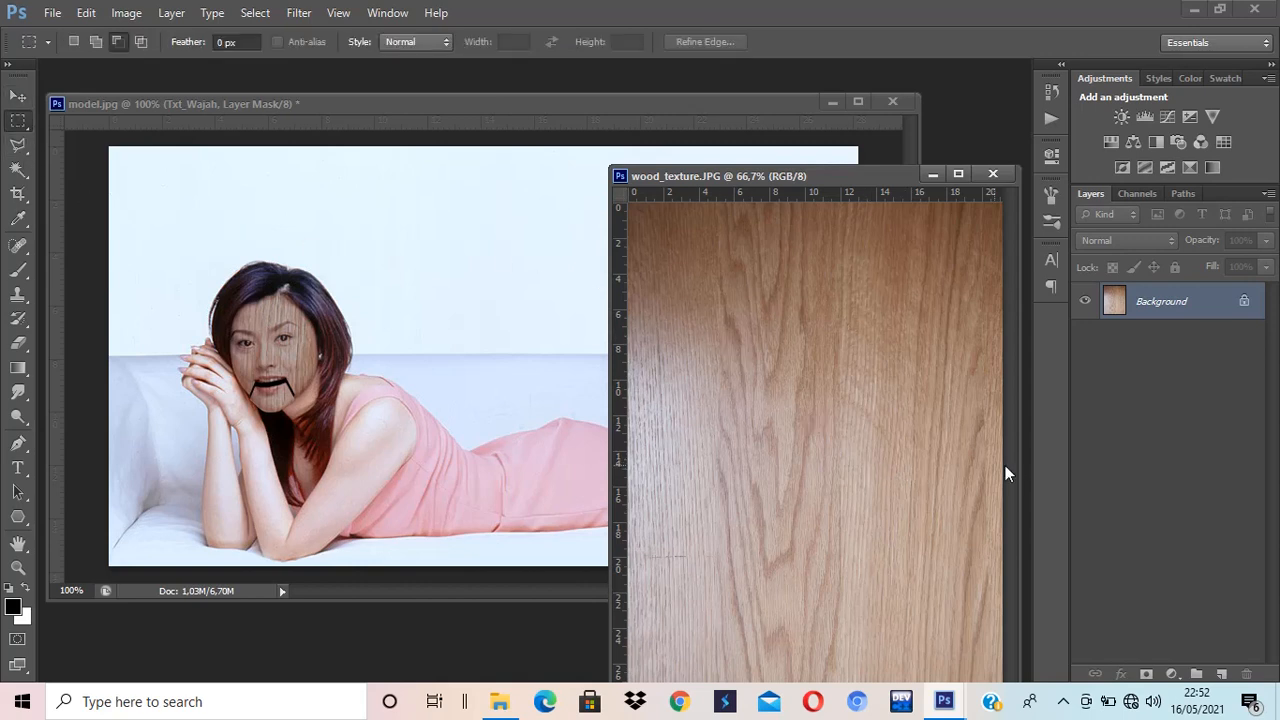
drag(830, 390, 955, 610)
key(v)
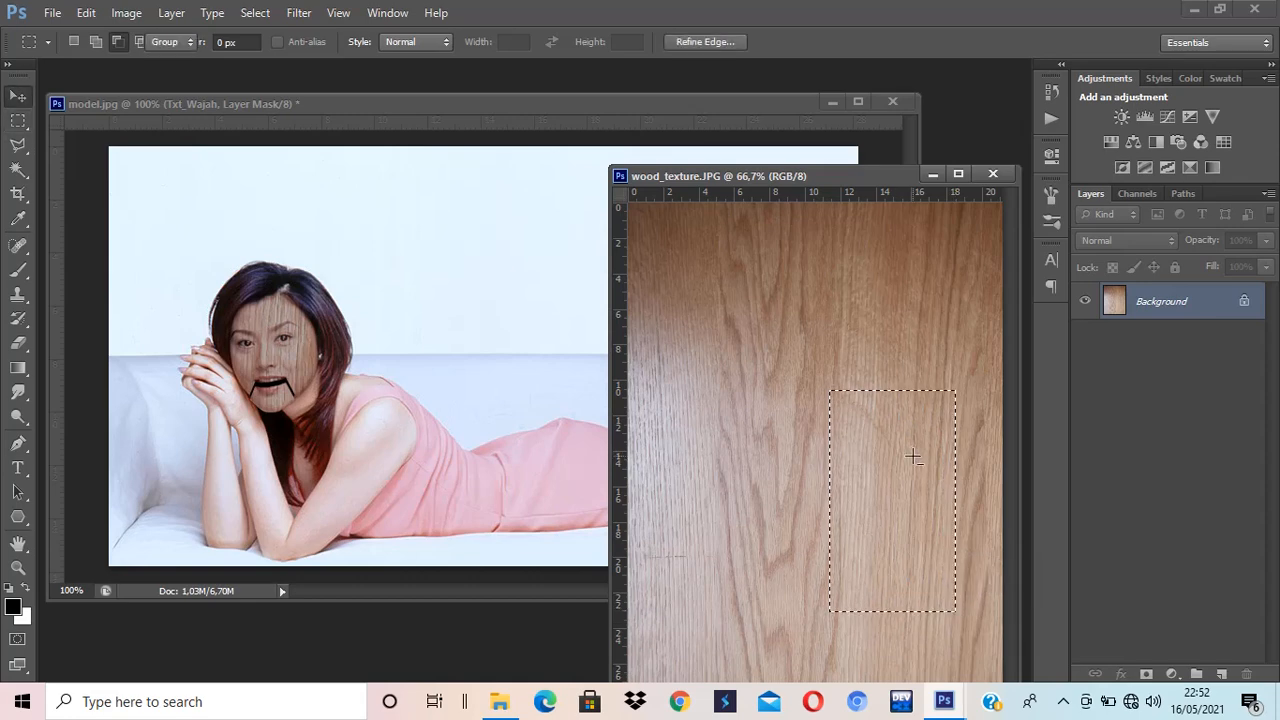
drag(917, 463, 450, 382)
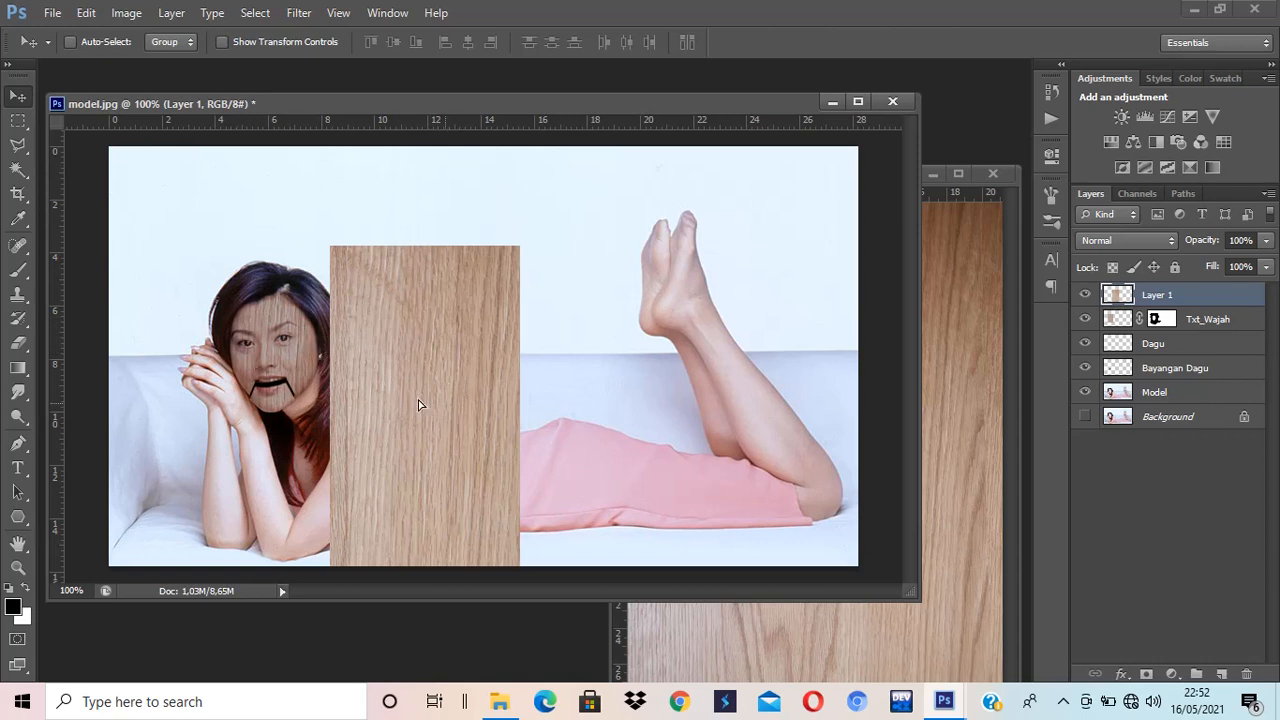
Place the new wood piece over the model's hands and arms, rotated -18.24°, and set its blend mode to Multiply.
drag(419, 404, 385, 400)
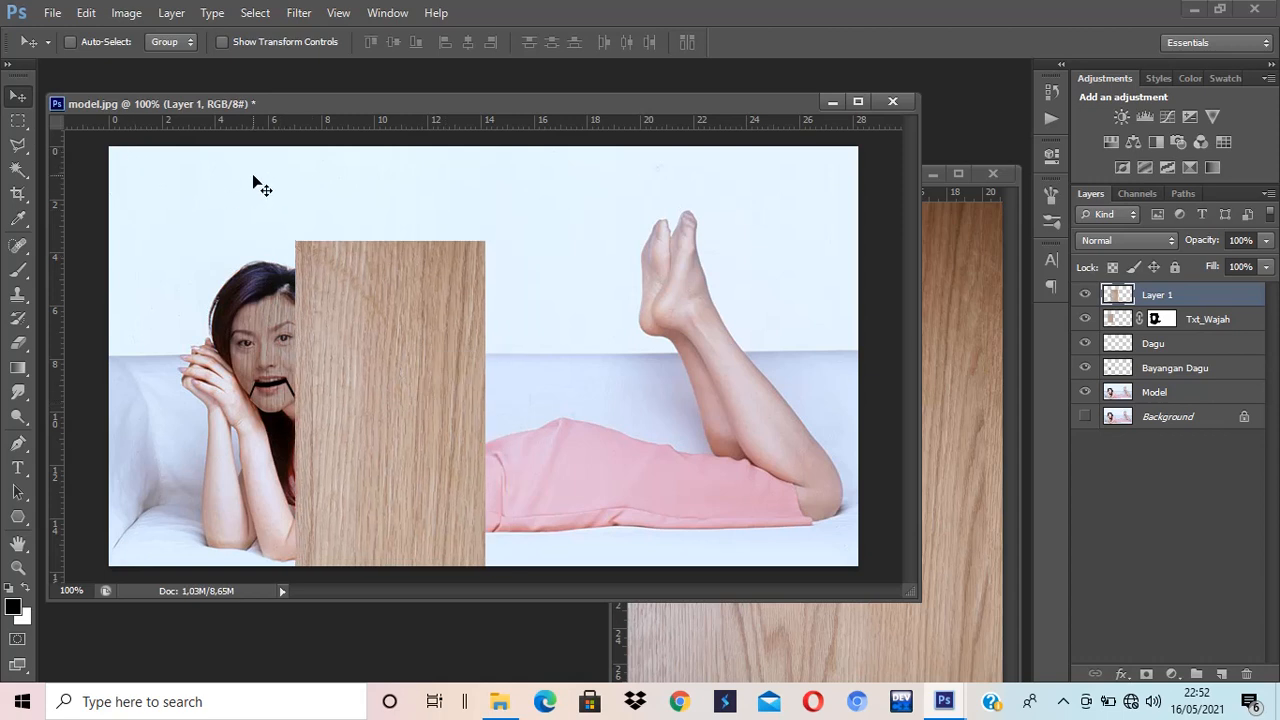
key(ctrl+t)
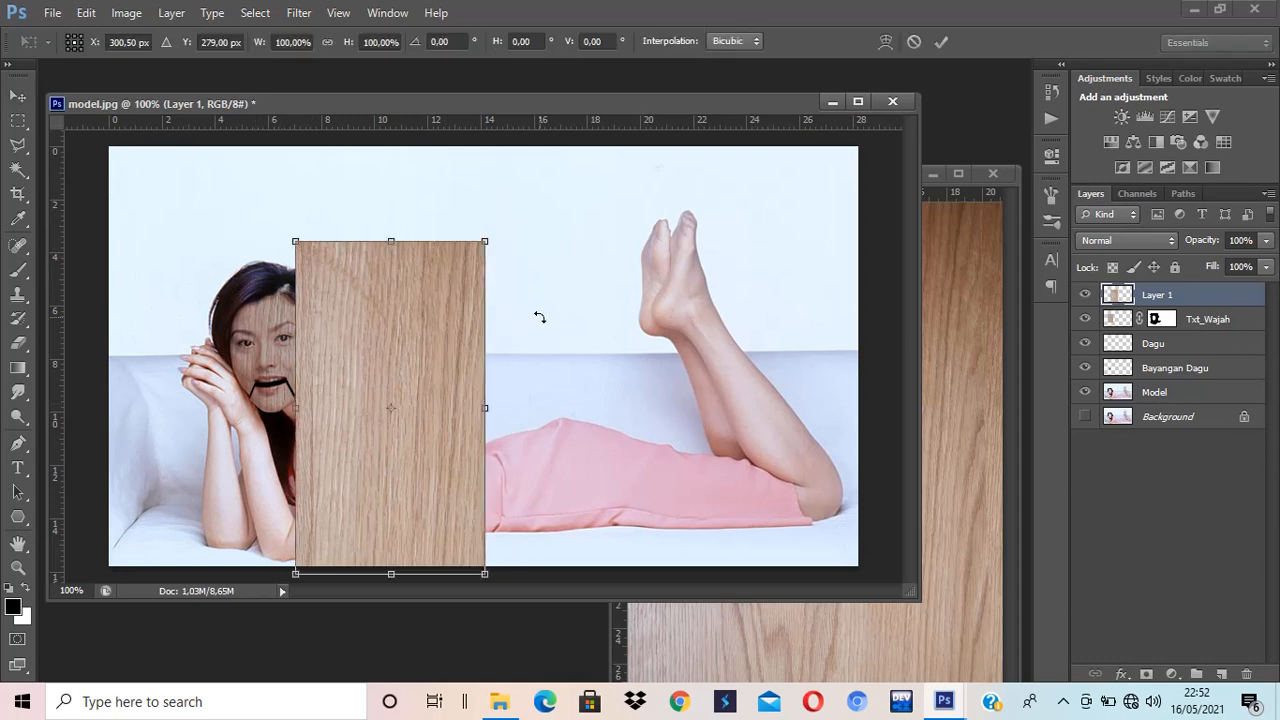
drag(539, 316, 506, 280)
drag(438, 332, 394, 346)
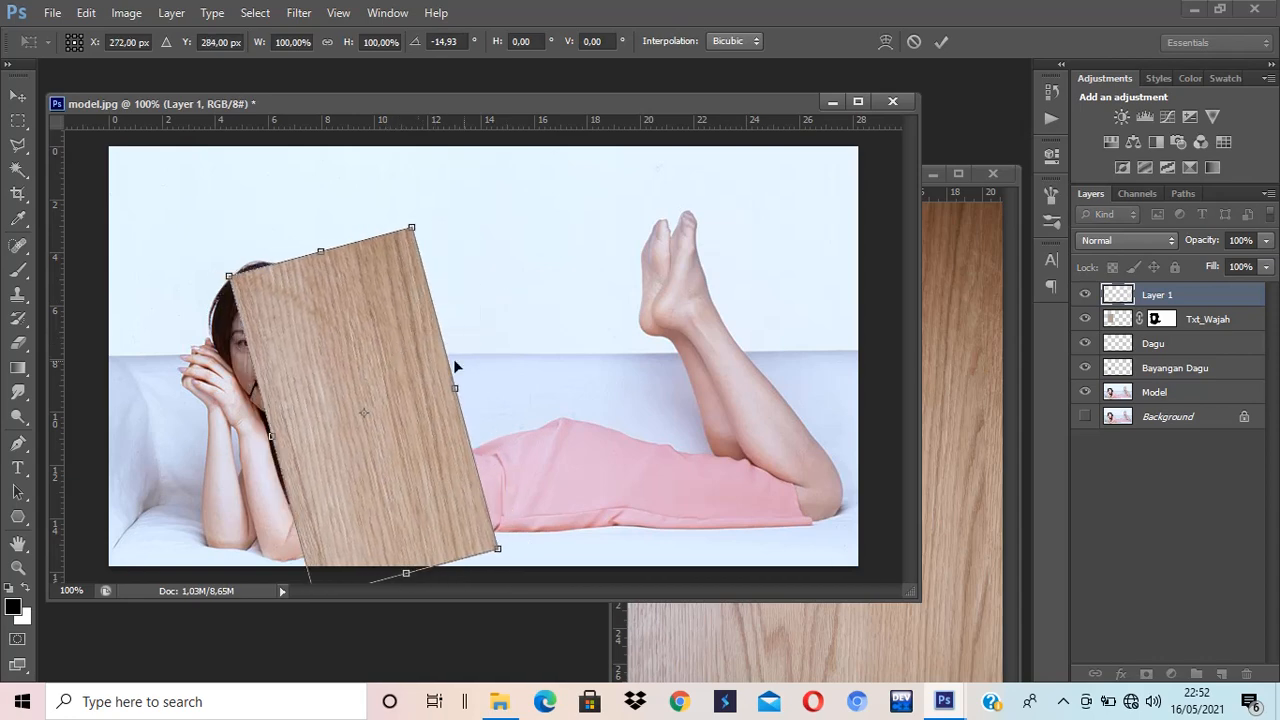
drag(494, 317, 486, 306)
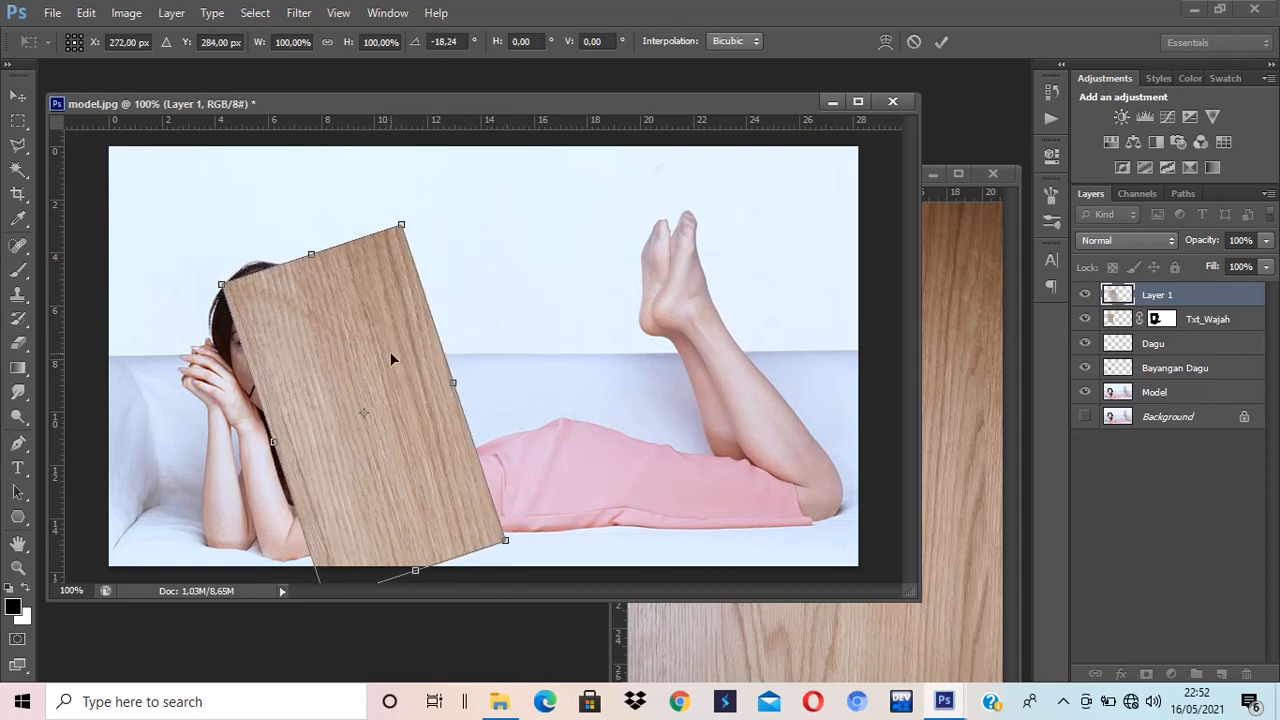
drag(391, 358, 252, 394)
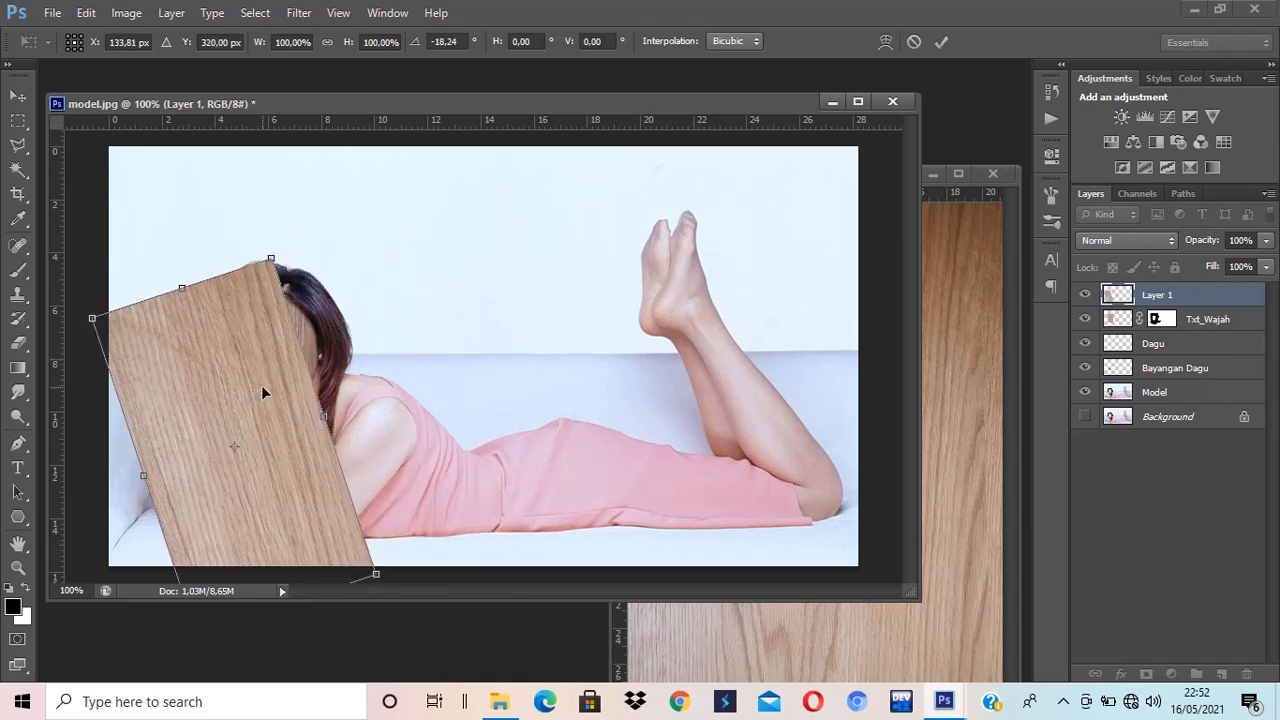
key(Return)
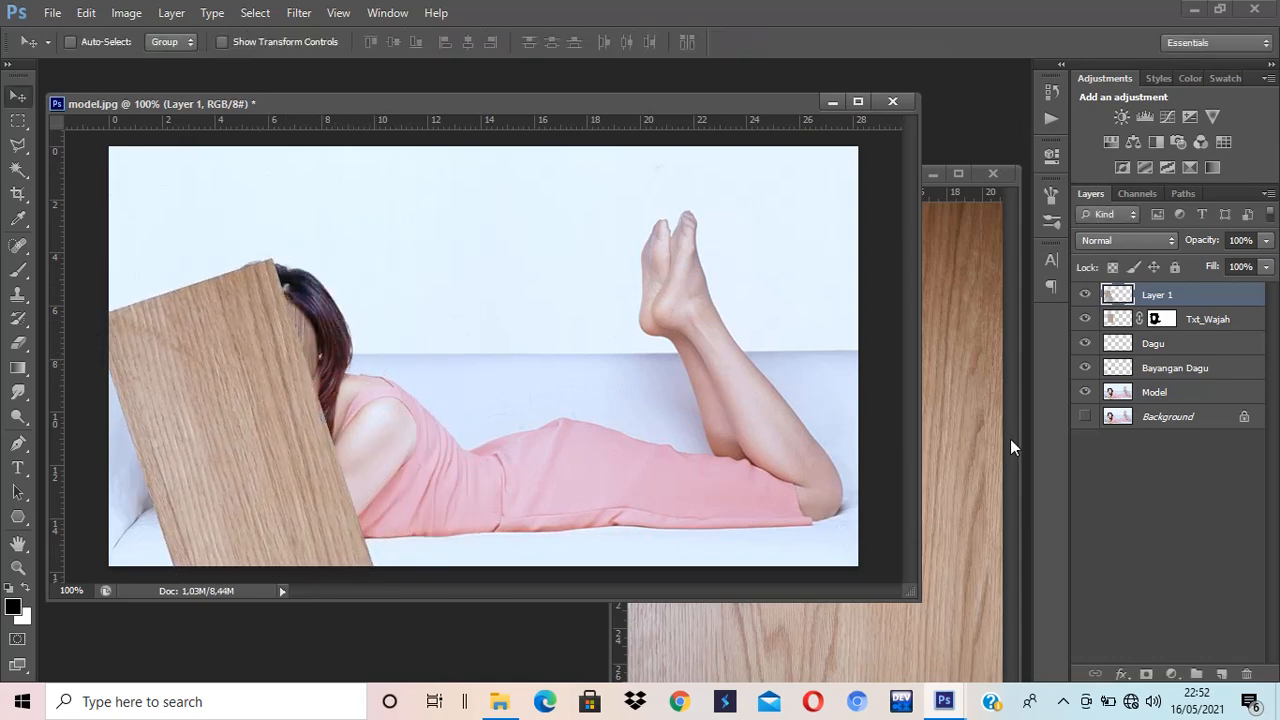
click(1155, 246)
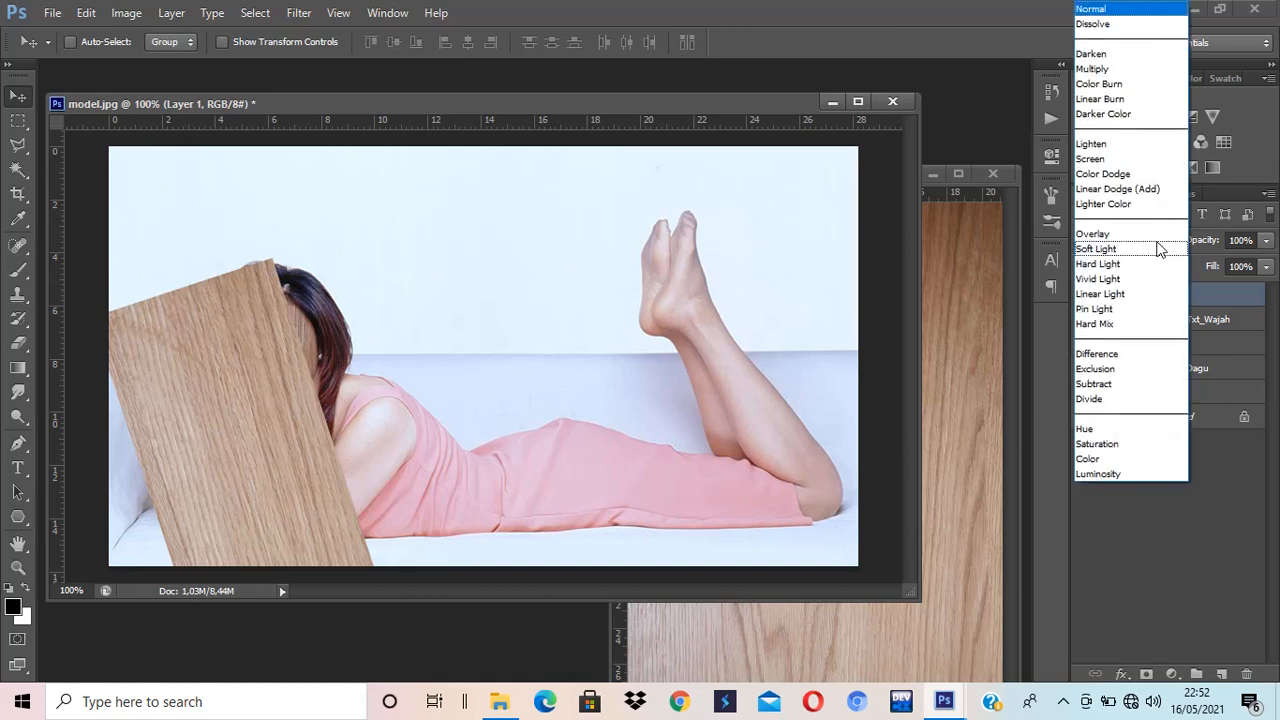
click(1148, 69)
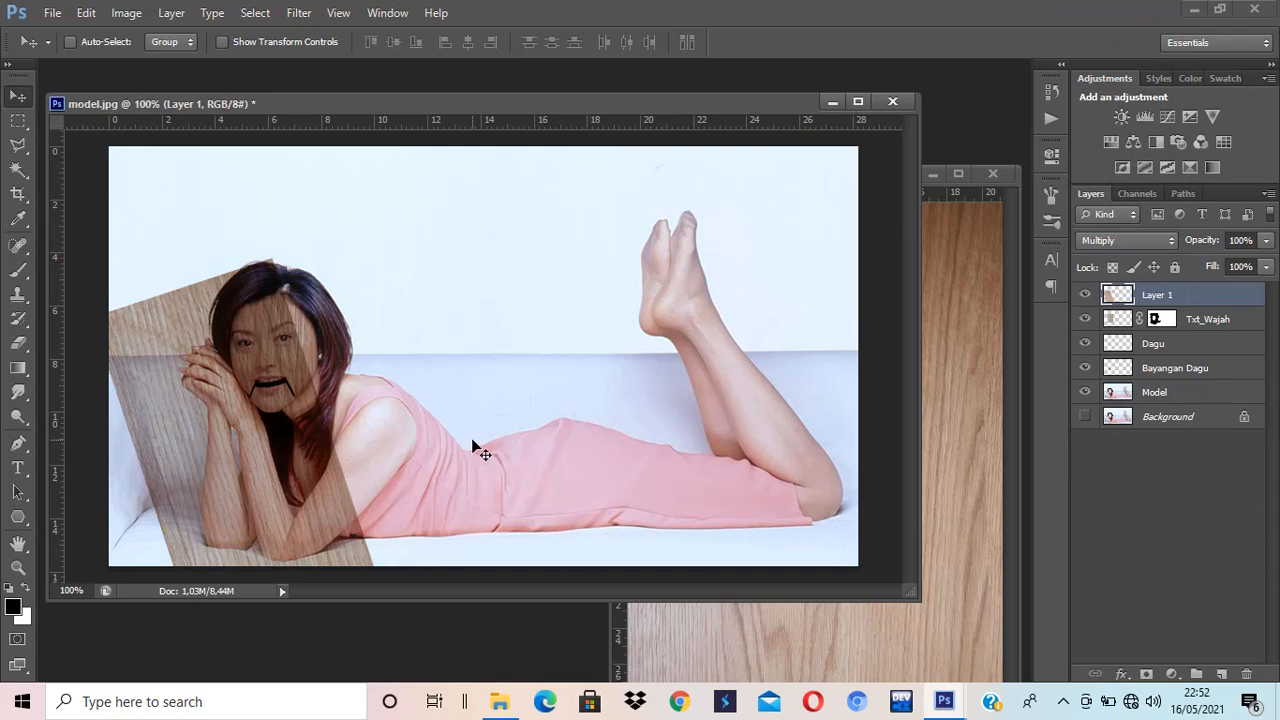
Rotate the wood piece over the hands and arms by 3.56°.
key(ctrl+t)
drag(518, 382, 526, 399)
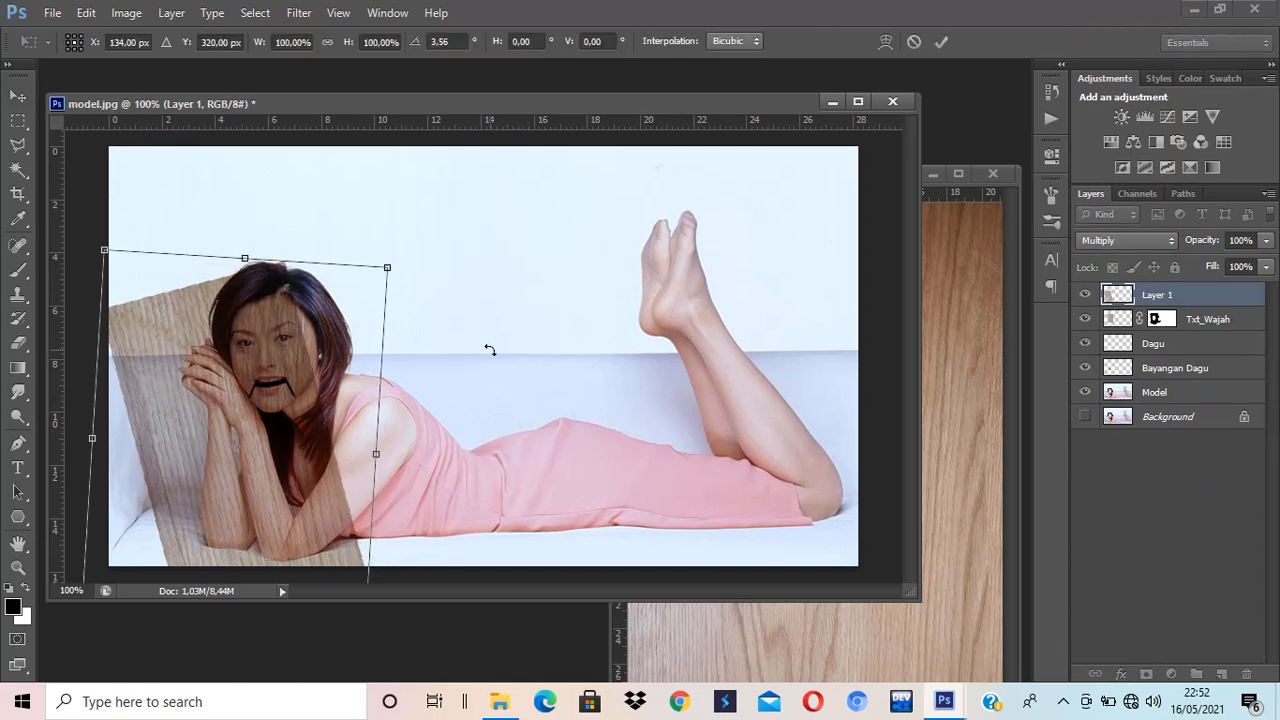
key(Return)
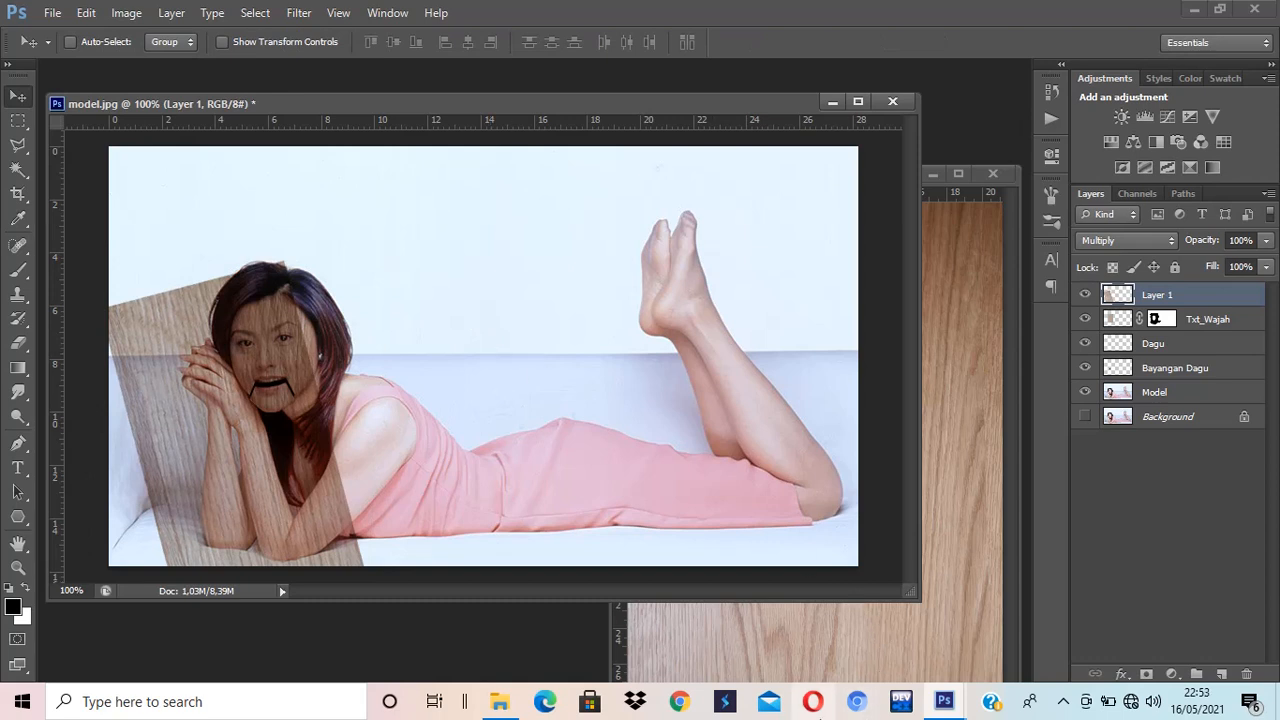
Rename the arm wood layer Txt_tangan and add a layer mask to it.
key(b)
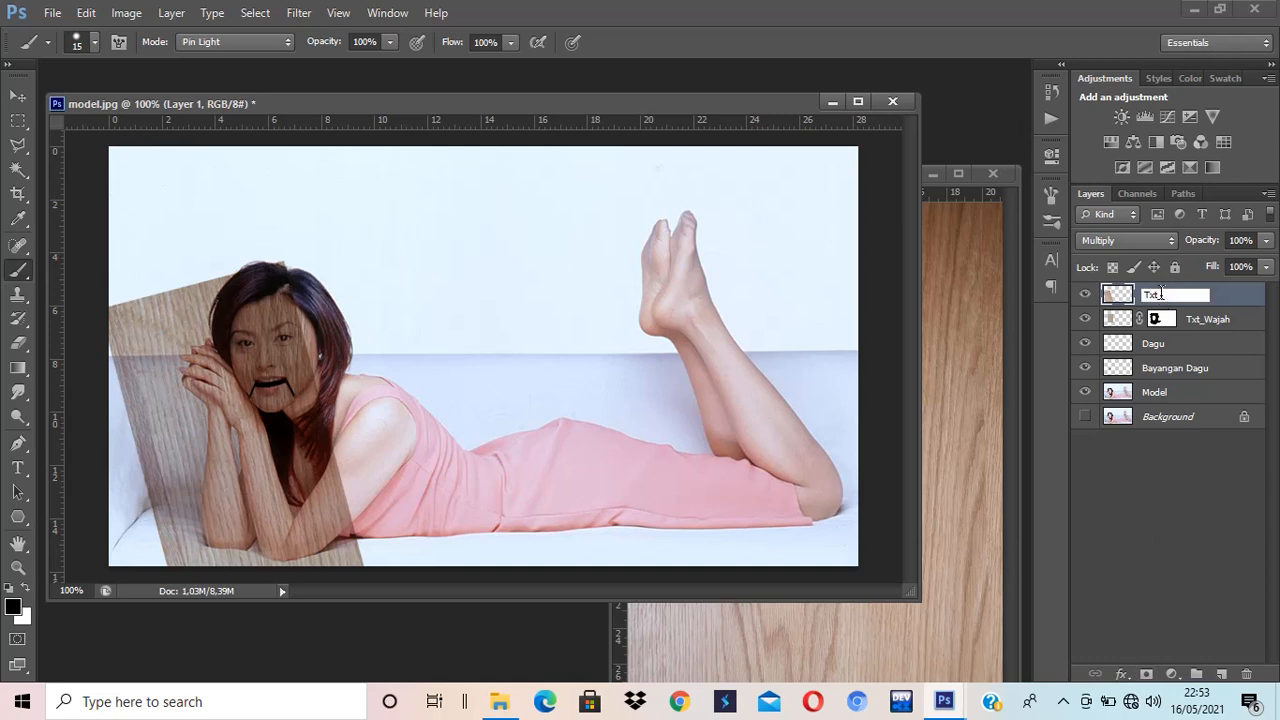
key(Return)
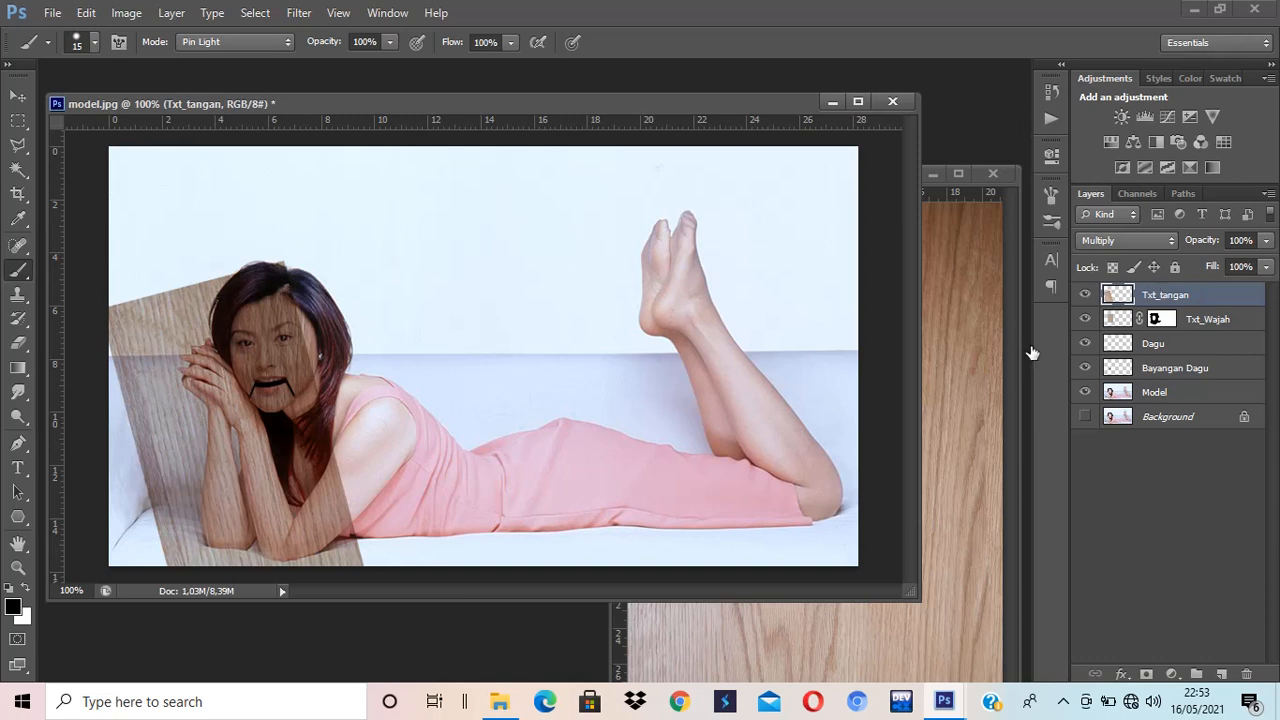
click(1147, 675)
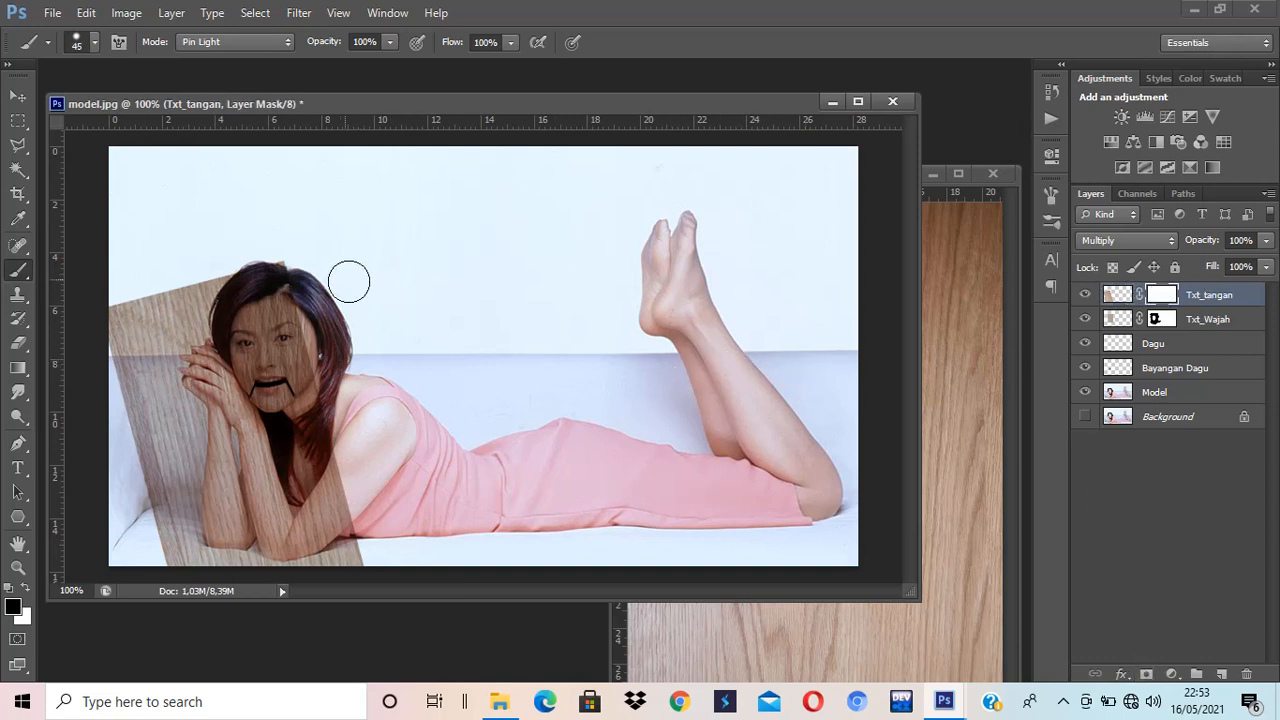
Roughly hide the Txt_tangan wood over the head and the backdrop around the arms, painting black on the mask with a 60 px brush.
key(bracketright)
key(bracketright)
mouse_move(283, 263)
mouse_down()
mouse_move(333, 466)
mouse_move(333, 573)
mouse_move(347, 569)
mouse_move(326, 590)
mouse_move(207, 609)
mouse_move(162, 570)
mouse_move(169, 421)
mouse_move(129, 379)
mouse_move(125, 318)
mouse_move(137, 294)
mouse_move(174, 303)
mouse_move(229, 282)
mouse_move(329, 463)
mouse_move(321, 582)
mouse_move(215, 592)
mouse_move(141, 511)
mouse_move(118, 437)
mouse_move(150, 309)
mouse_move(150, 372)
mouse_move(137, 456)
mouse_up()
Trim the Txt_tangan mask closer to the outer side of the hands with a 20 px black brush.
key(ctrl+plus)
key(ctrl+plus)
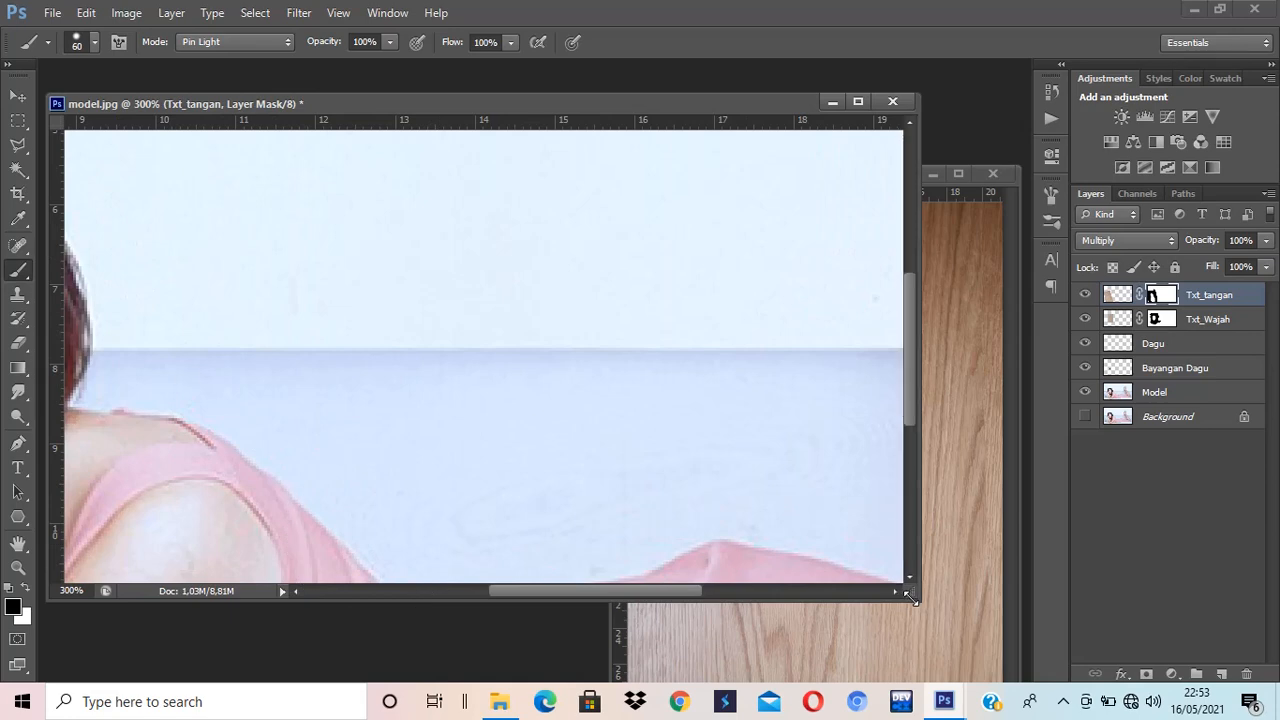
drag(904, 598, 914, 646)
mouse_move(304, 483)
mouse_down()
mouse_move(660, 343)
mouse_move(449, 366)
mouse_move(397, 257)
mouse_move(472, 437)
mouse_up()
key(bracketleft)
key(bracketleft)
key(bracketleft)
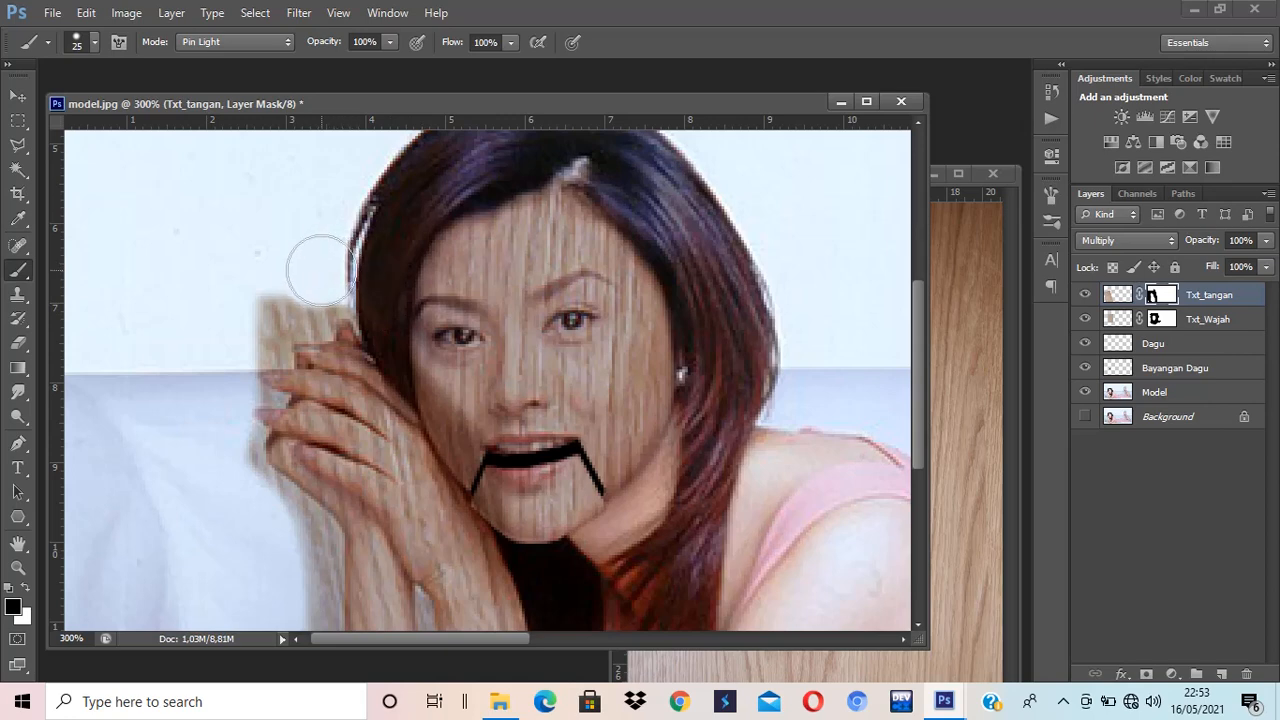
key(bracketleft)
key(bracketleft)
key(bracketleft)
key(bracketleft)
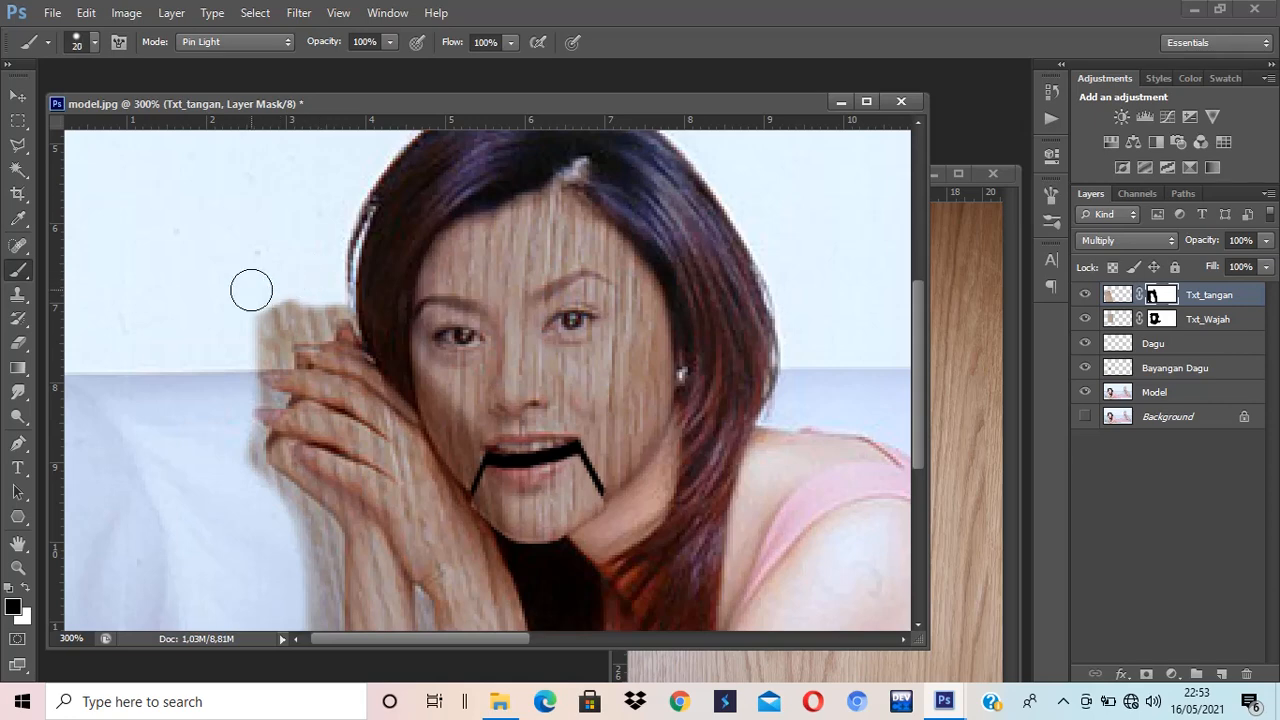
mouse_move(251, 286)
mouse_down()
mouse_move(309, 311)
mouse_move(324, 284)
mouse_move(373, 281)
mouse_move(330, 279)
mouse_move(252, 345)
mouse_up()
drag(222, 470, 255, 495)
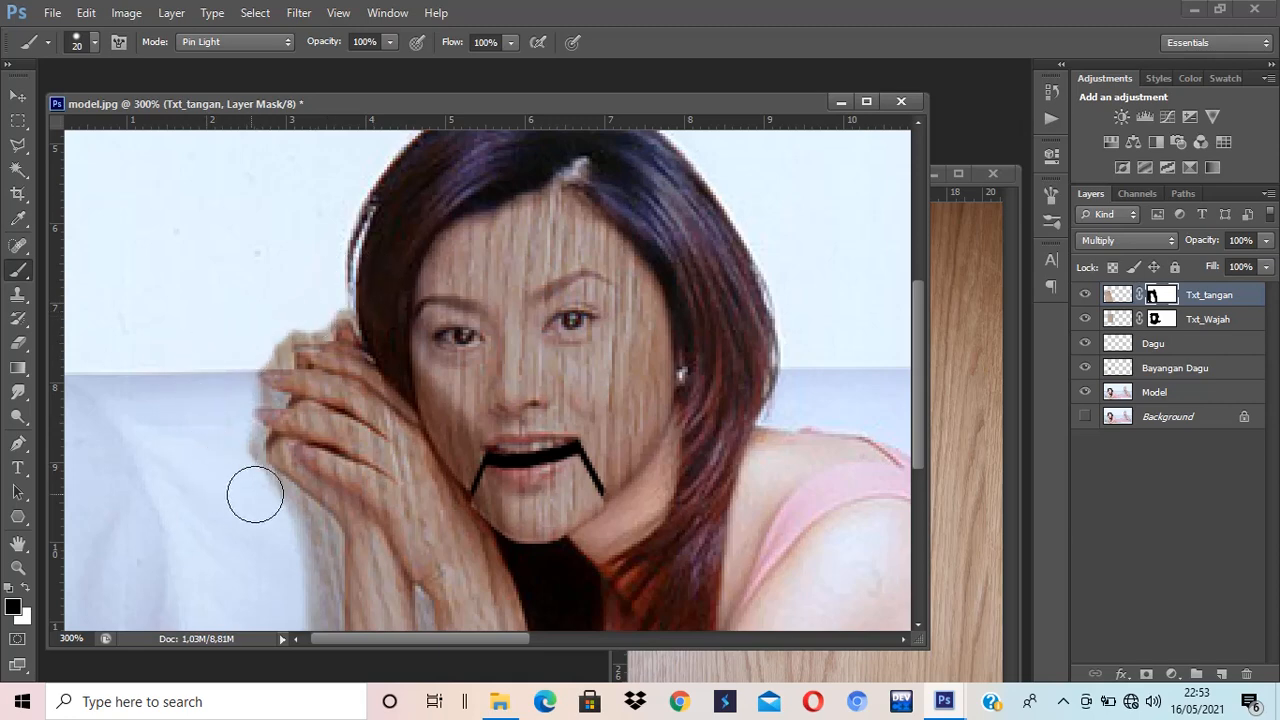
Mask the Txt_tangan wood off the hair, chest, other arm and the sofa below the elbows with the 20 px black brush.
scroll(570, 432, down, 2)
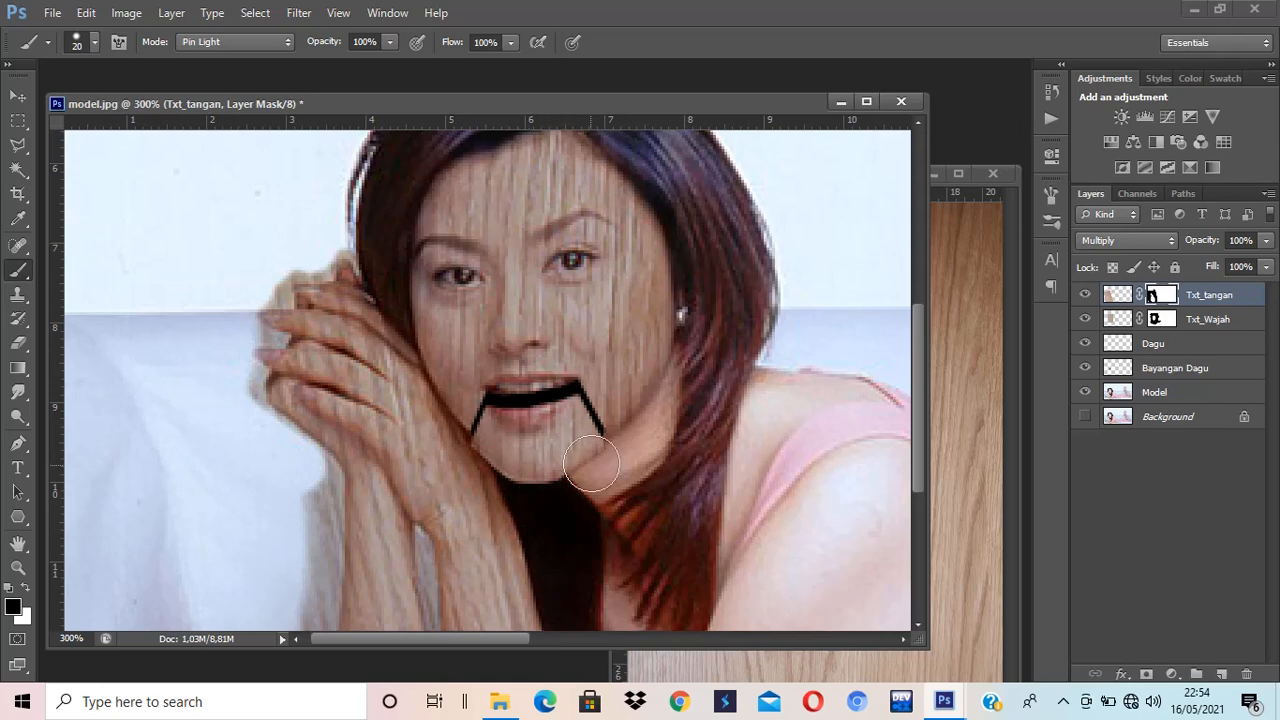
scroll(591, 464, down, 3)
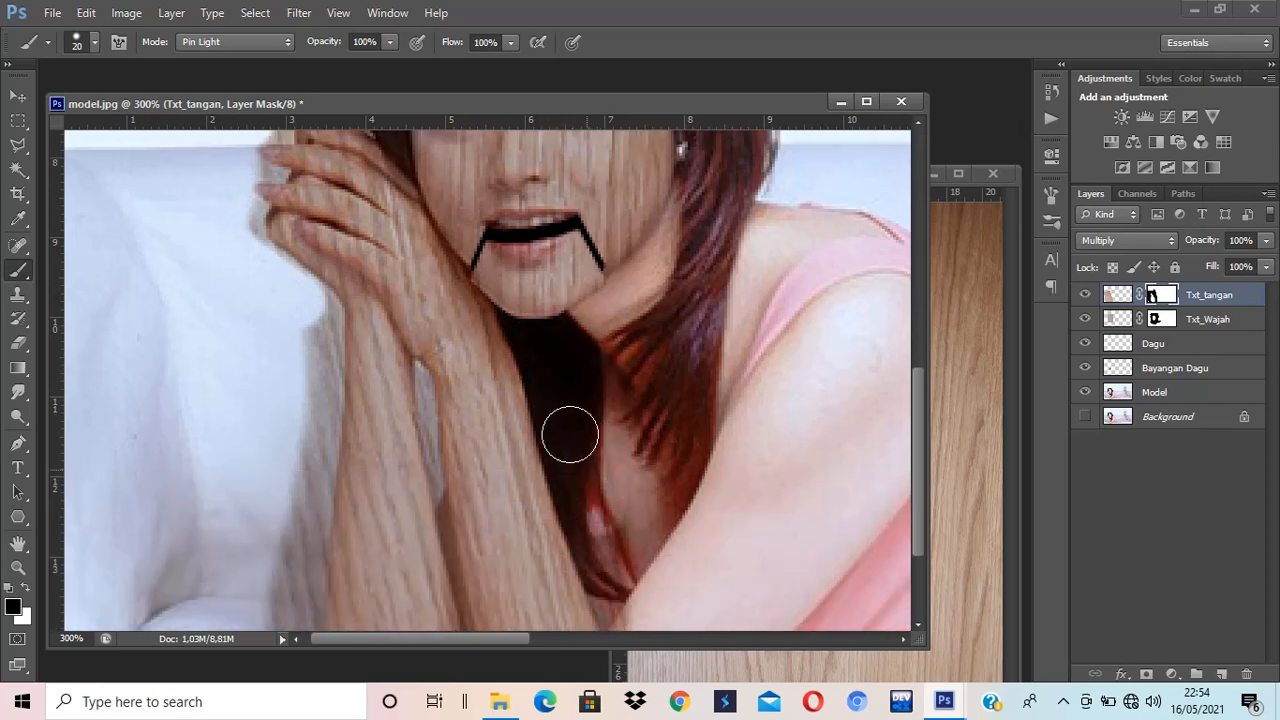
drag(583, 491, 618, 594)
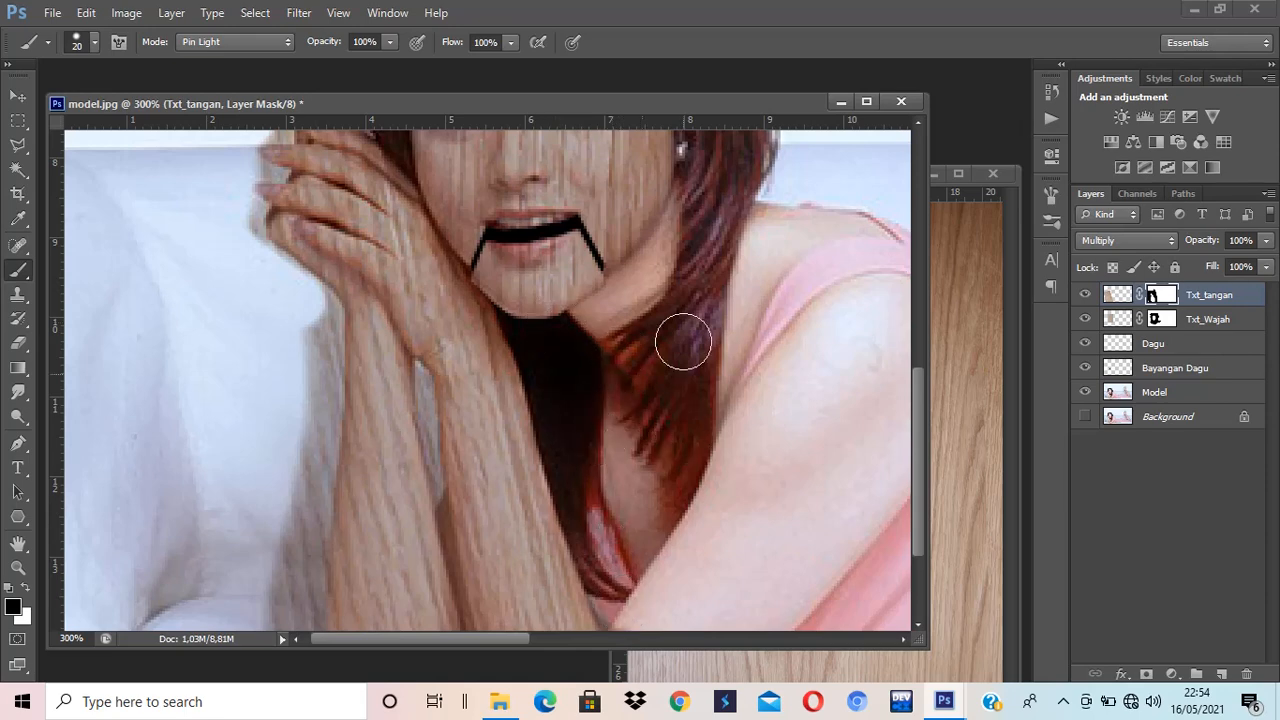
scroll(681, 457, down, 3)
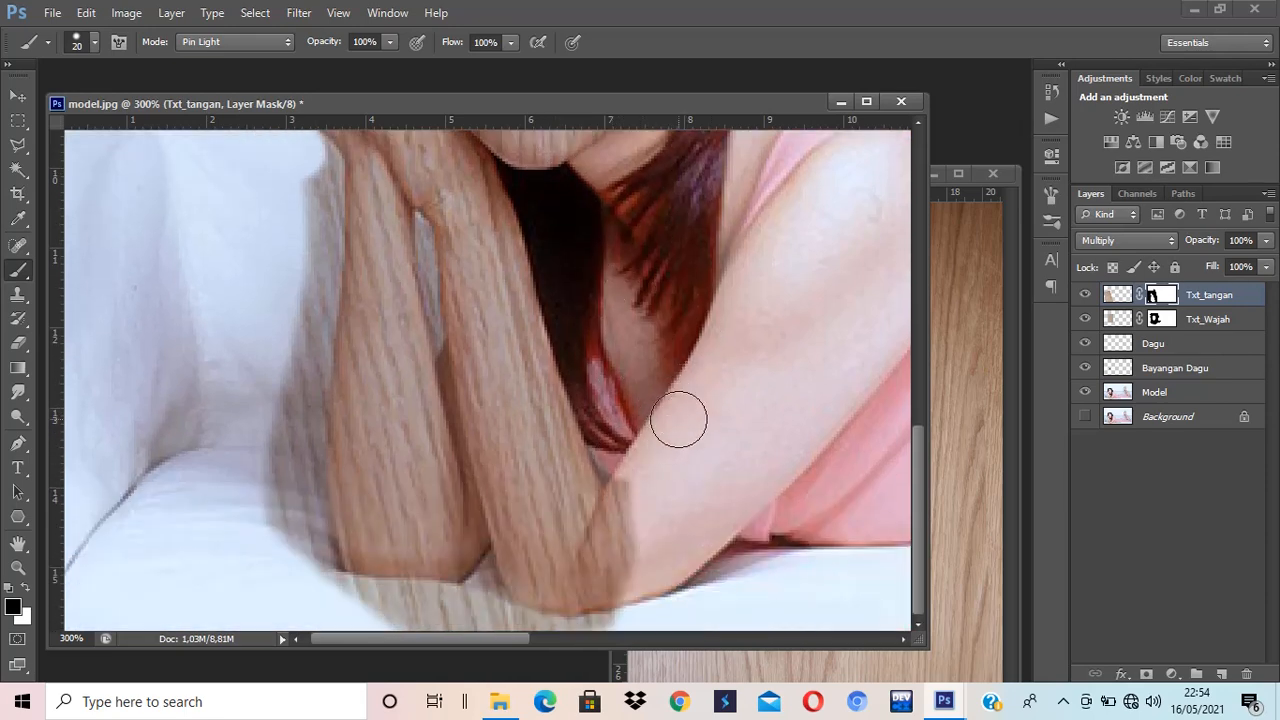
mouse_move(679, 419)
mouse_down()
mouse_move(692, 451)
mouse_move(666, 452)
mouse_move(633, 490)
mouse_move(571, 623)
mouse_move(640, 554)
mouse_up()
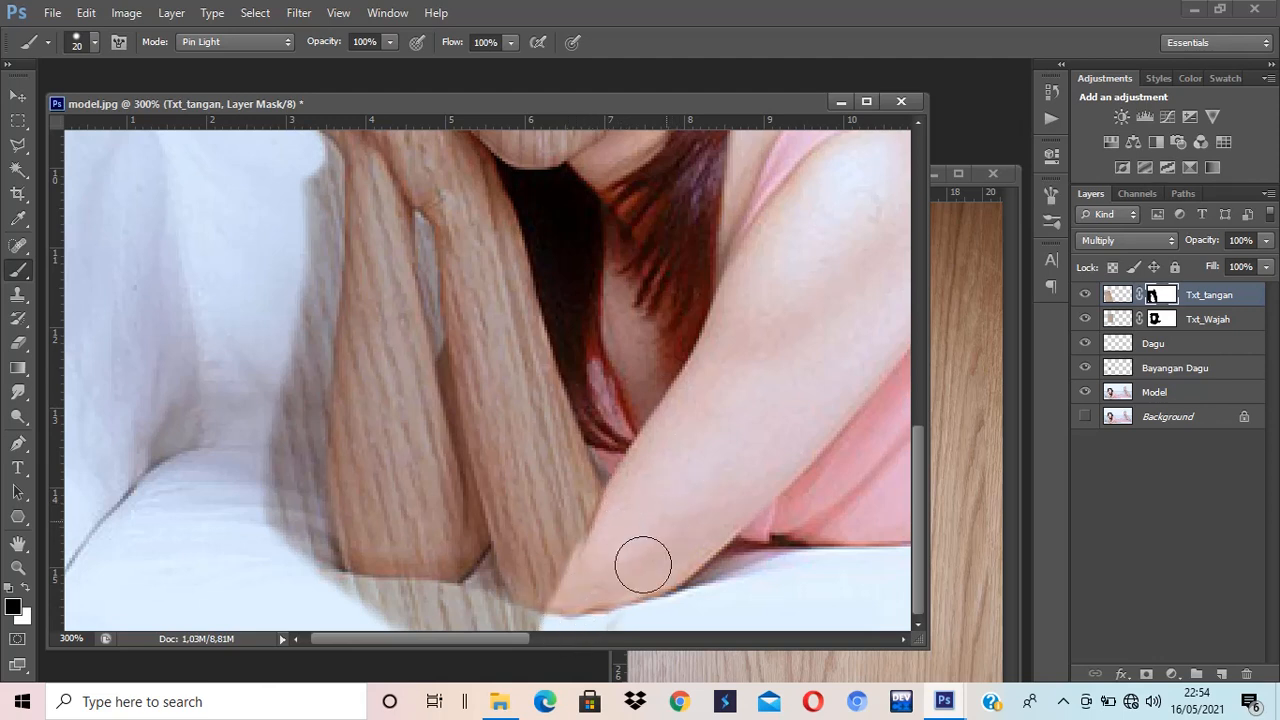
click(545, 629)
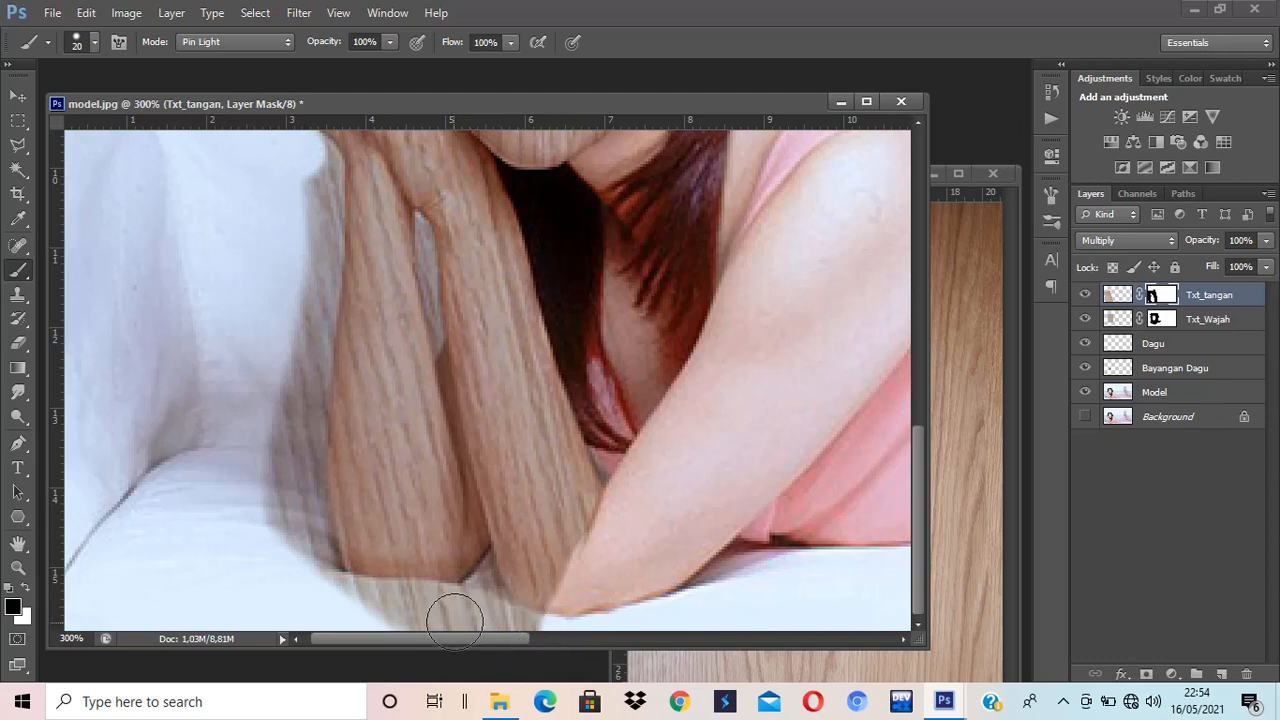
mouse_move(455, 622)
mouse_down()
mouse_move(443, 614)
mouse_move(549, 631)
mouse_move(524, 638)
mouse_up()
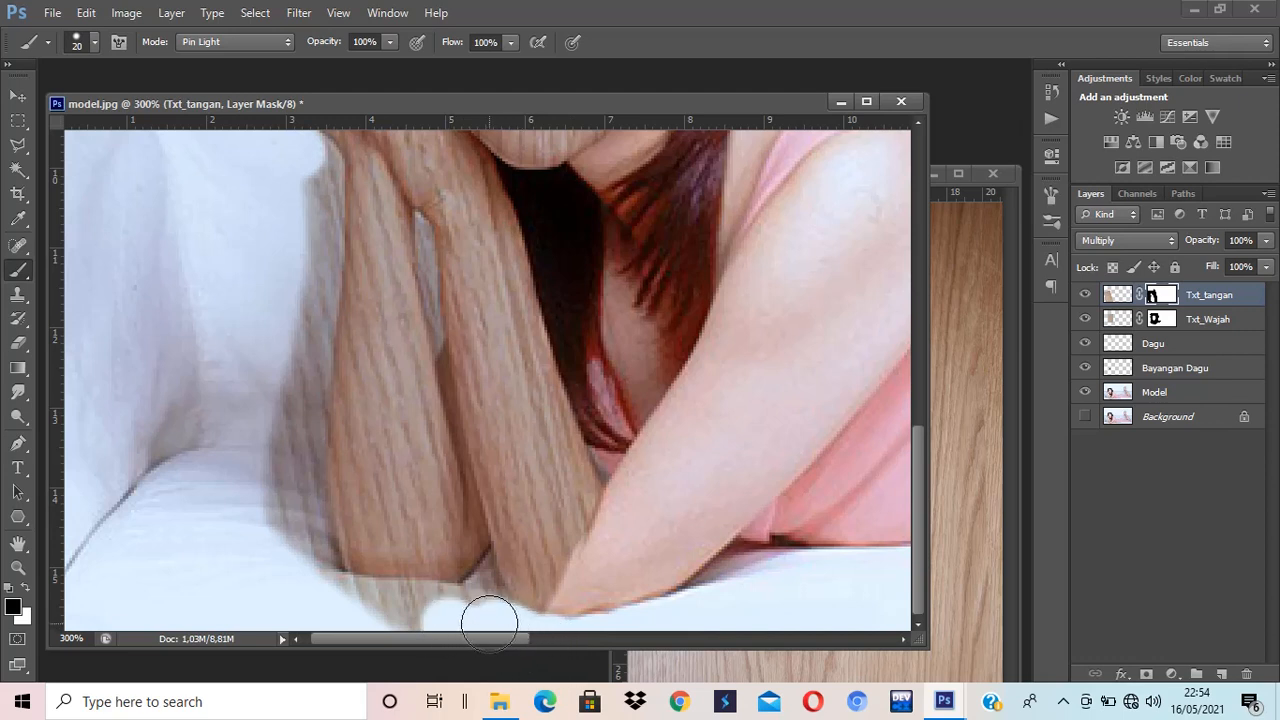
Clean the Txt_tangan mask under the elbows and up the outer edge of the forearm to the wrist, using a brush of about 15 px.
key(bracketleft)
key(bracketleft)
mouse_move(485, 581)
mouse_down()
mouse_move(450, 610)
mouse_move(485, 610)
mouse_move(454, 622)
mouse_move(465, 607)
mouse_move(444, 600)
mouse_move(326, 598)
mouse_move(348, 624)
mouse_move(424, 634)
mouse_move(361, 620)
mouse_move(328, 583)
mouse_move(292, 371)
mouse_move(283, 534)
mouse_up()
key(bracketright)
key(bracketright)
scroll(258, 442, up, 2)
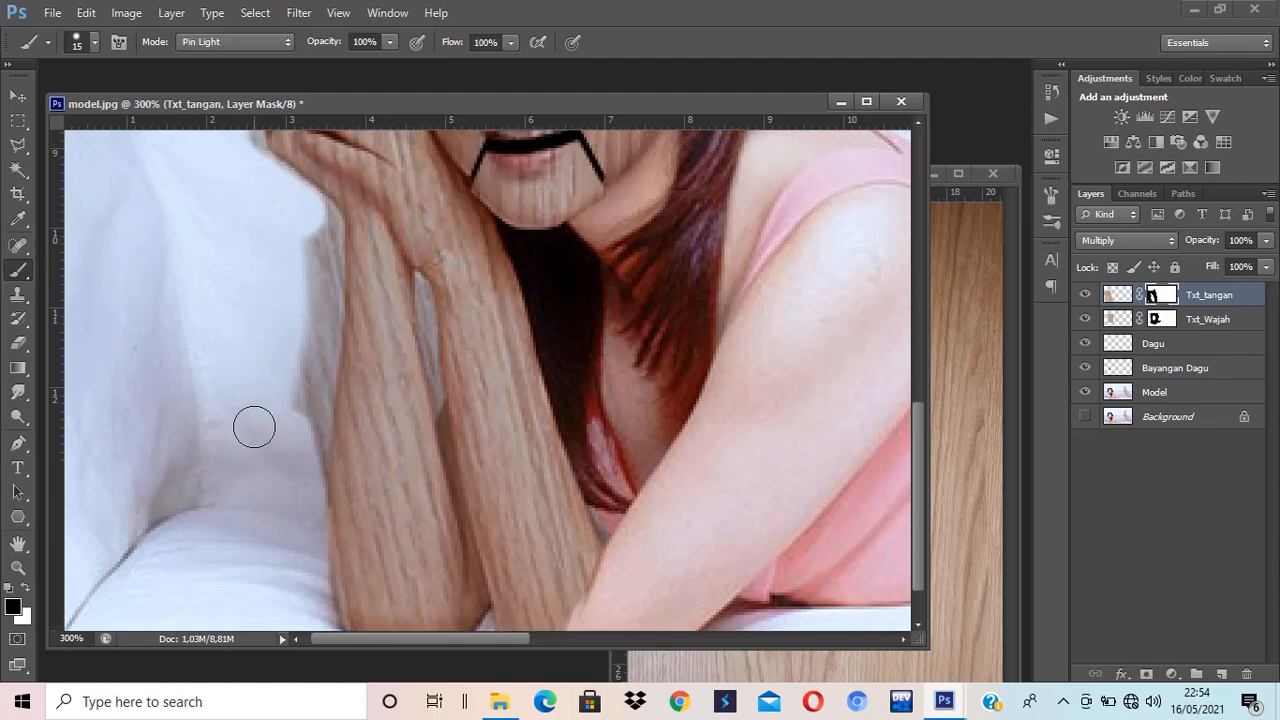
mouse_move(316, 222)
mouse_down()
mouse_move(326, 286)
mouse_move(306, 494)
mouse_move(294, 440)
mouse_move(300, 217)
mouse_move(317, 217)
mouse_move(236, 150)
mouse_up()
Mask out the wood around the fingers with an 8 px brush and in the gap between the forearms with a 6 px brush.
scroll(282, 263, up, 3)
scroll(276, 340, up, 5)
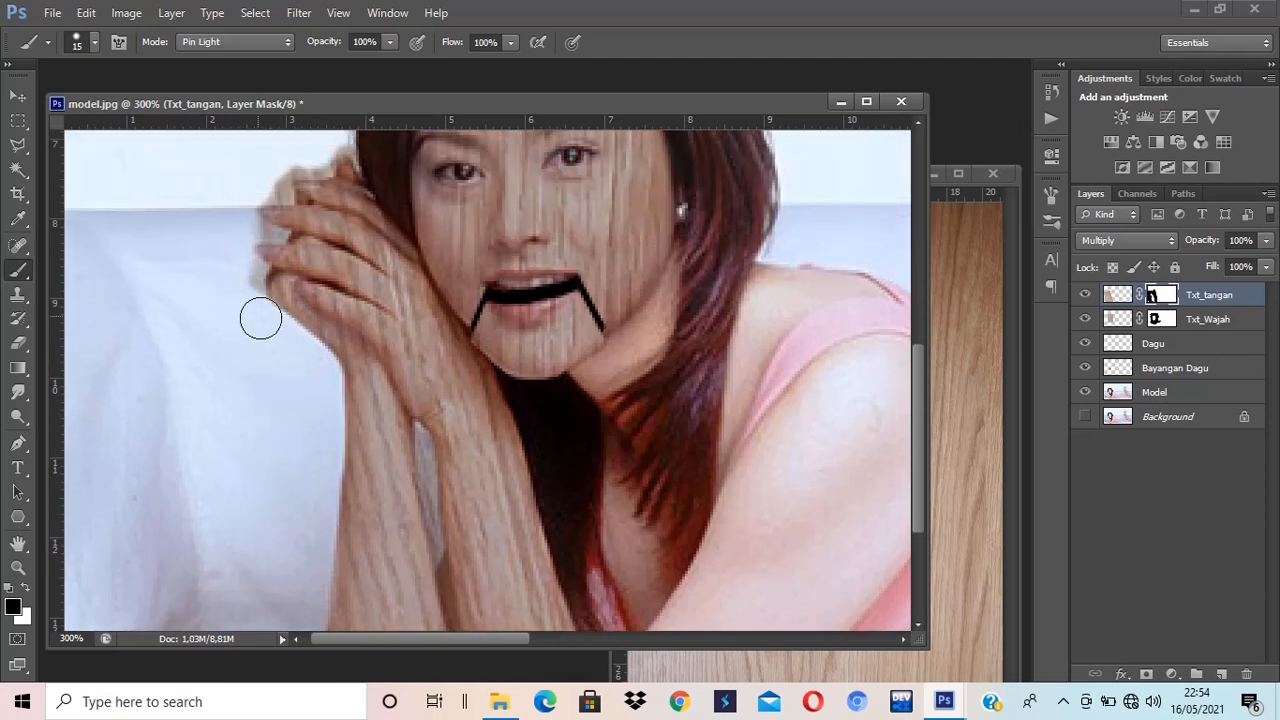
key(bracketleft)
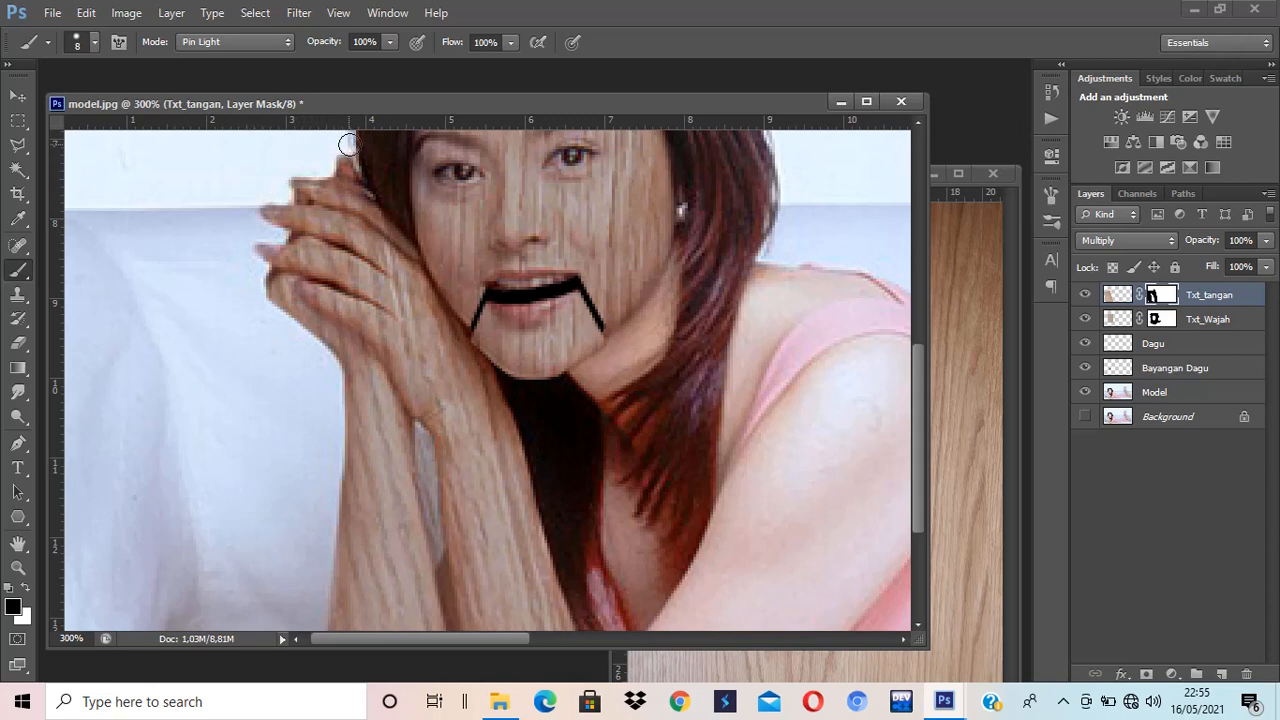
scroll(331, 374, down, 3)
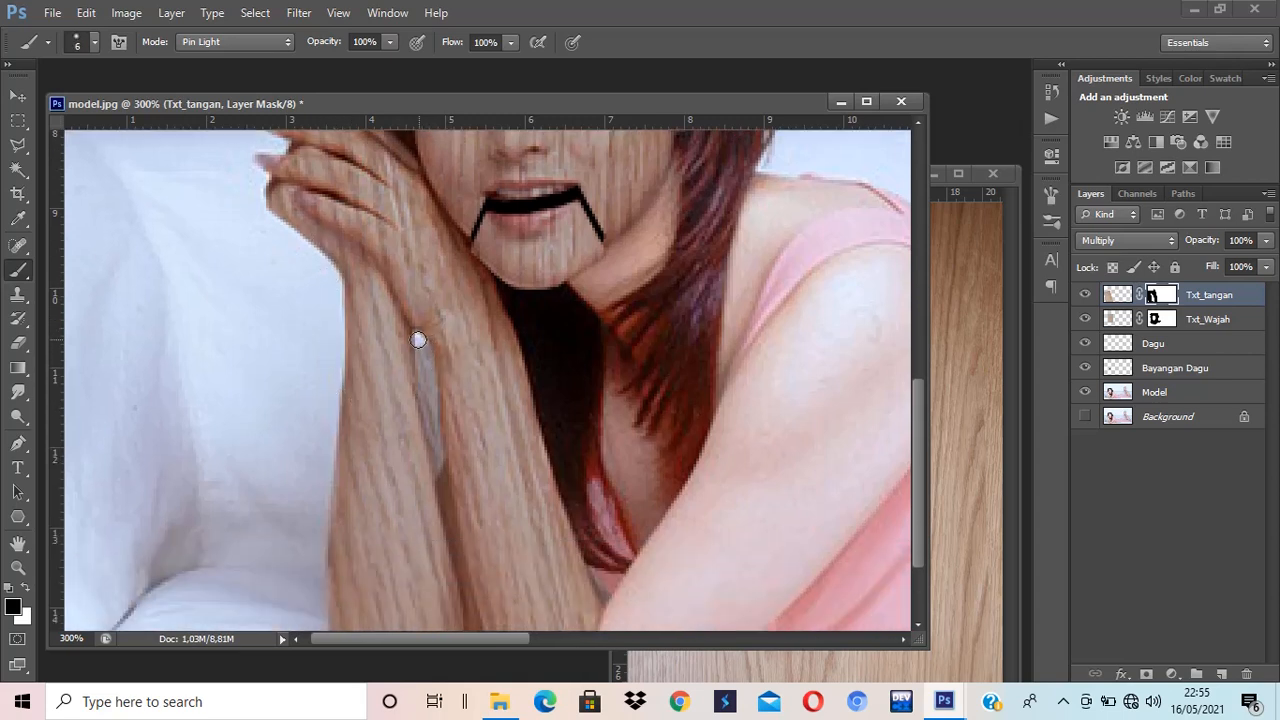
mouse_move(418, 340)
mouse_down()
mouse_move(439, 475)
mouse_move(445, 405)
mouse_move(422, 334)
mouse_up()
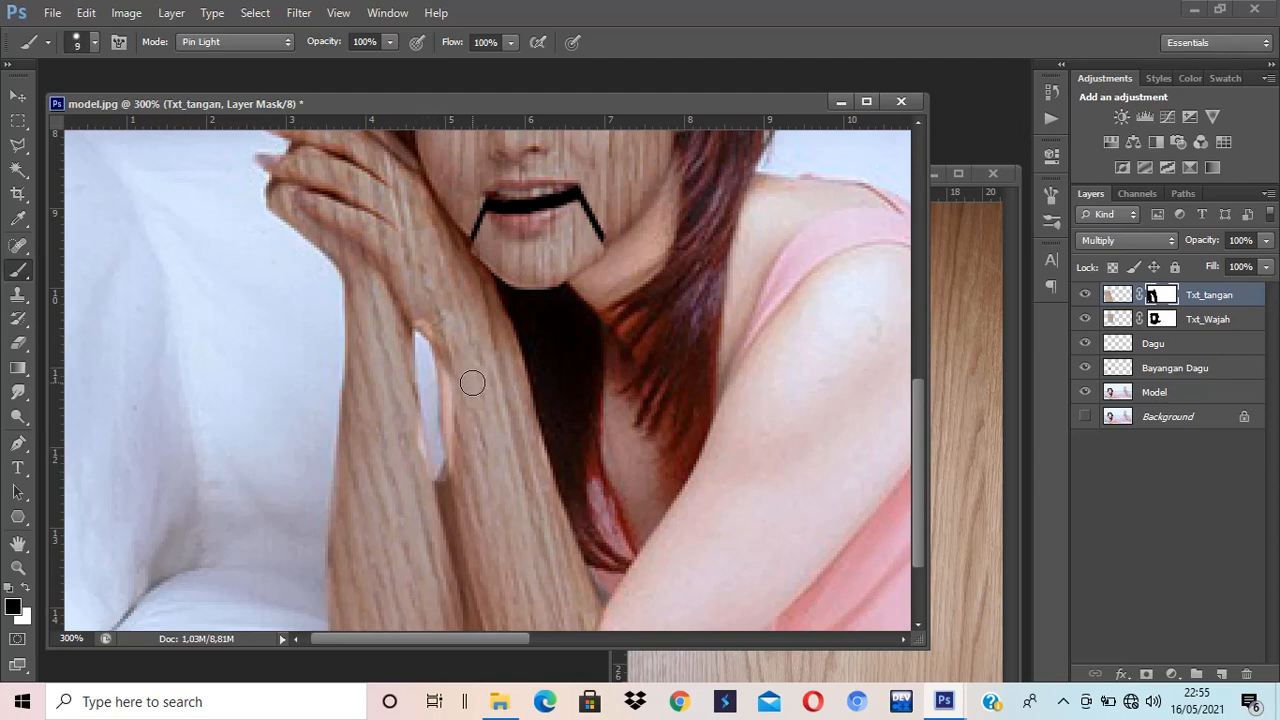
Restore the wood along the forearm edge beside the gap by painting white on the Txt_tangan mask with a 20 px brush.
key(bracketright)
key(bracketright)
key(x)
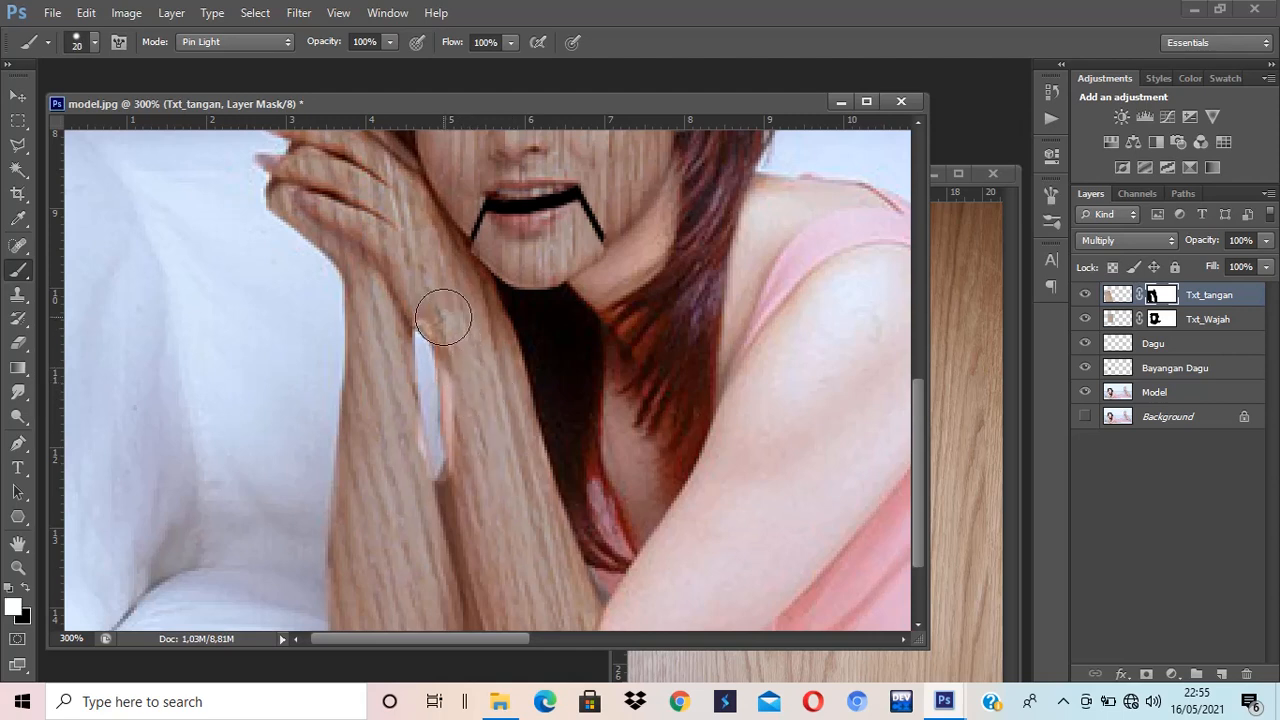
mouse_move(445, 317)
mouse_down()
mouse_move(471, 366)
mouse_move(472, 447)
mouse_up()
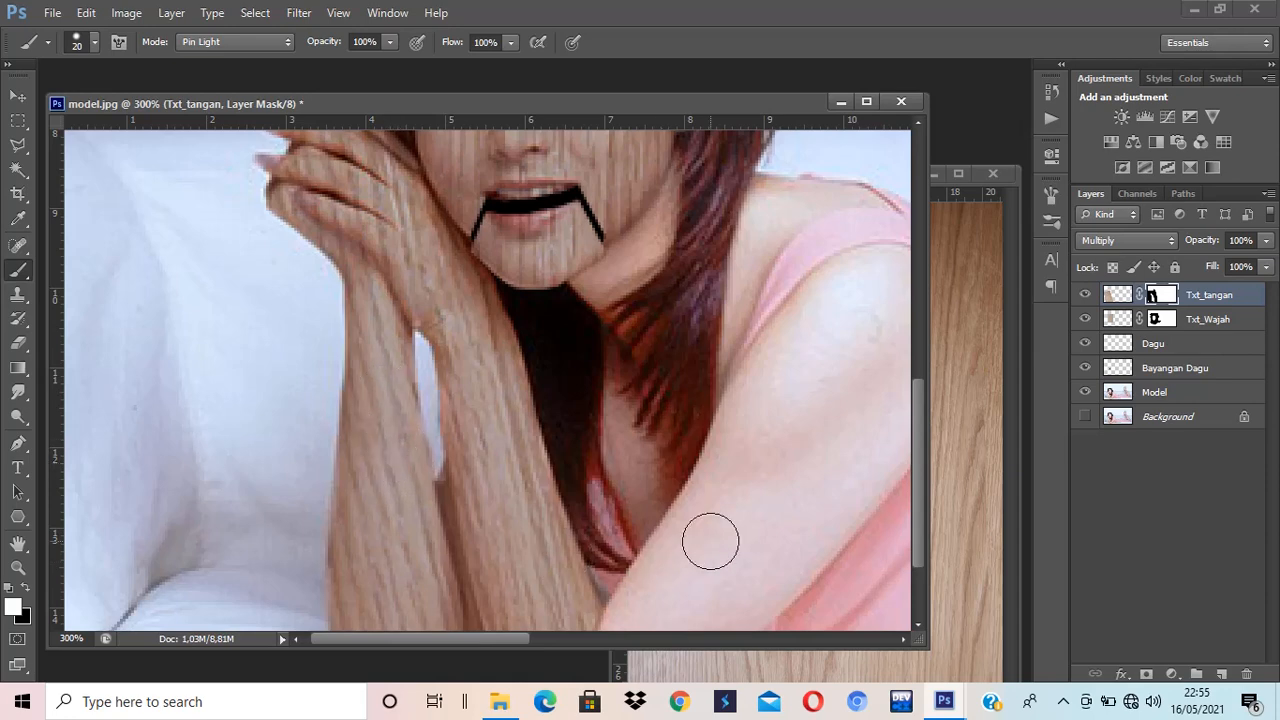
Copy the selected wood piece from wood_texture.JPG into model.jpg as another new layer.
key(ctrl+minus)
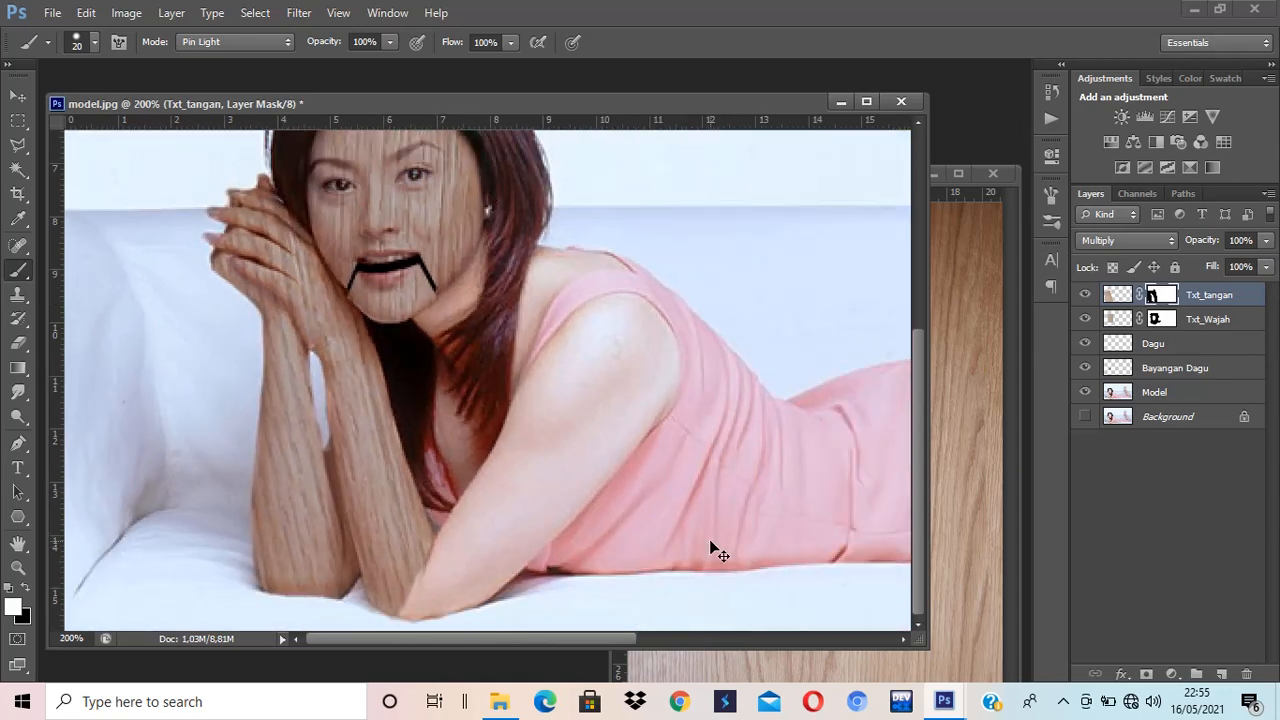
key(v)
click(967, 320)
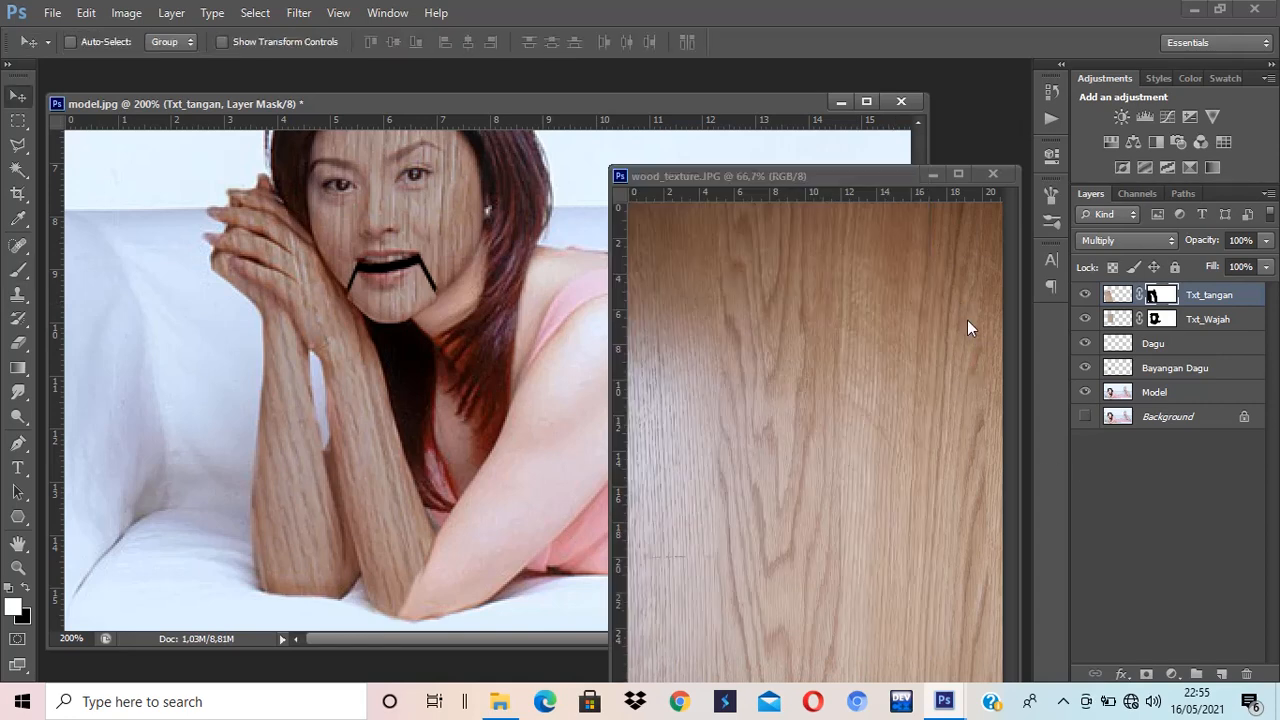
drag(851, 520, 471, 416)
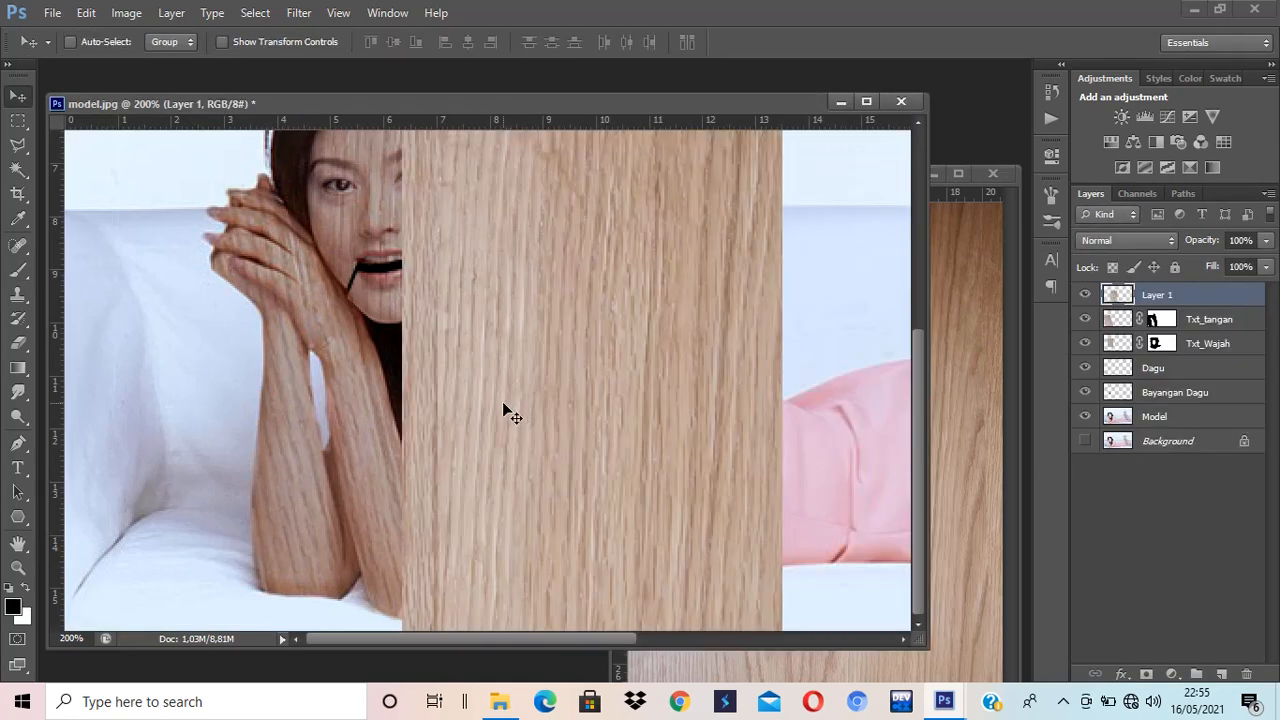
Rotate the new wood layer 31.19° and move it over the model's other arm, centred at X 261 px, Y 340 px.
key(ctrl+t)
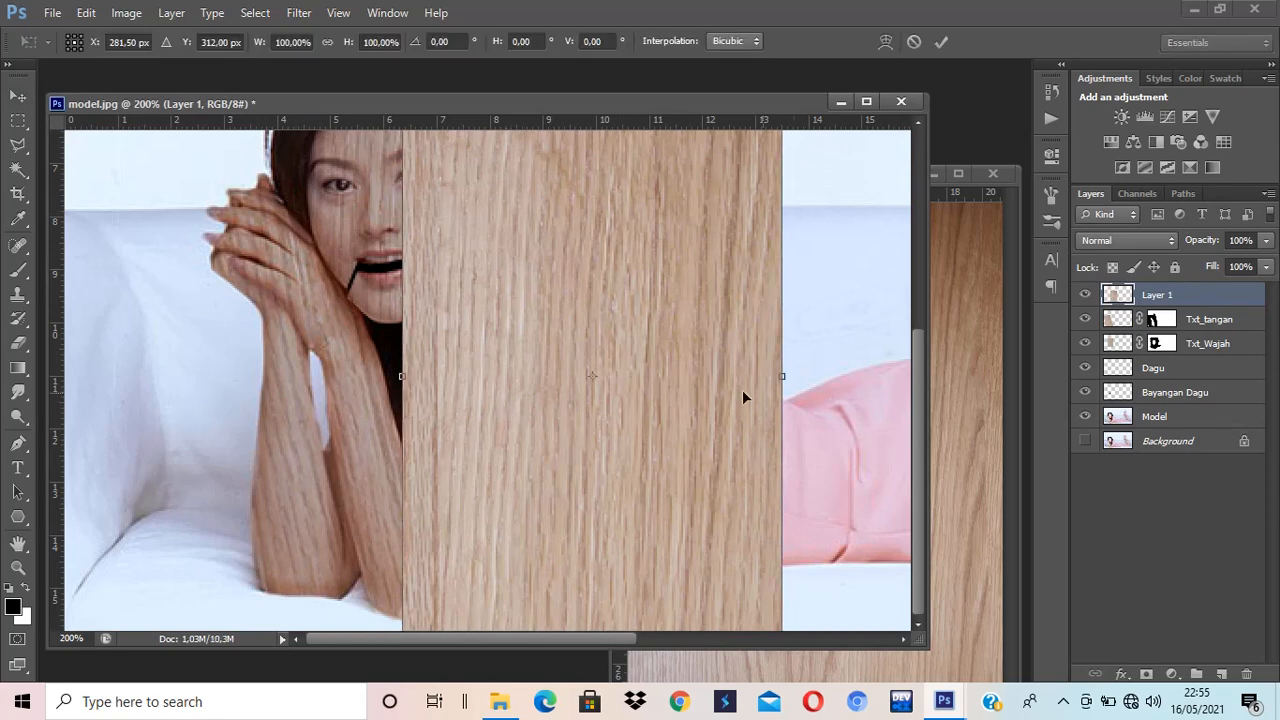
drag(818, 404, 776, 524)
drag(689, 262, 669, 334)
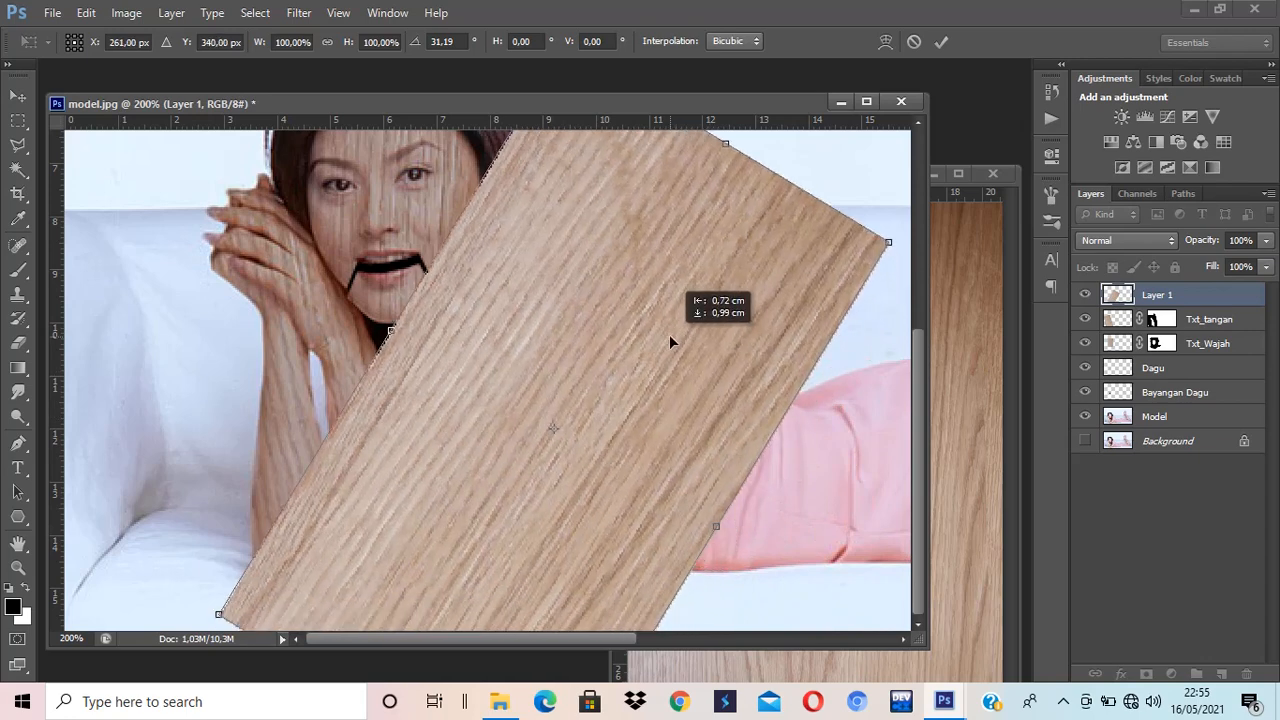
drag(669, 334, 669, 334)
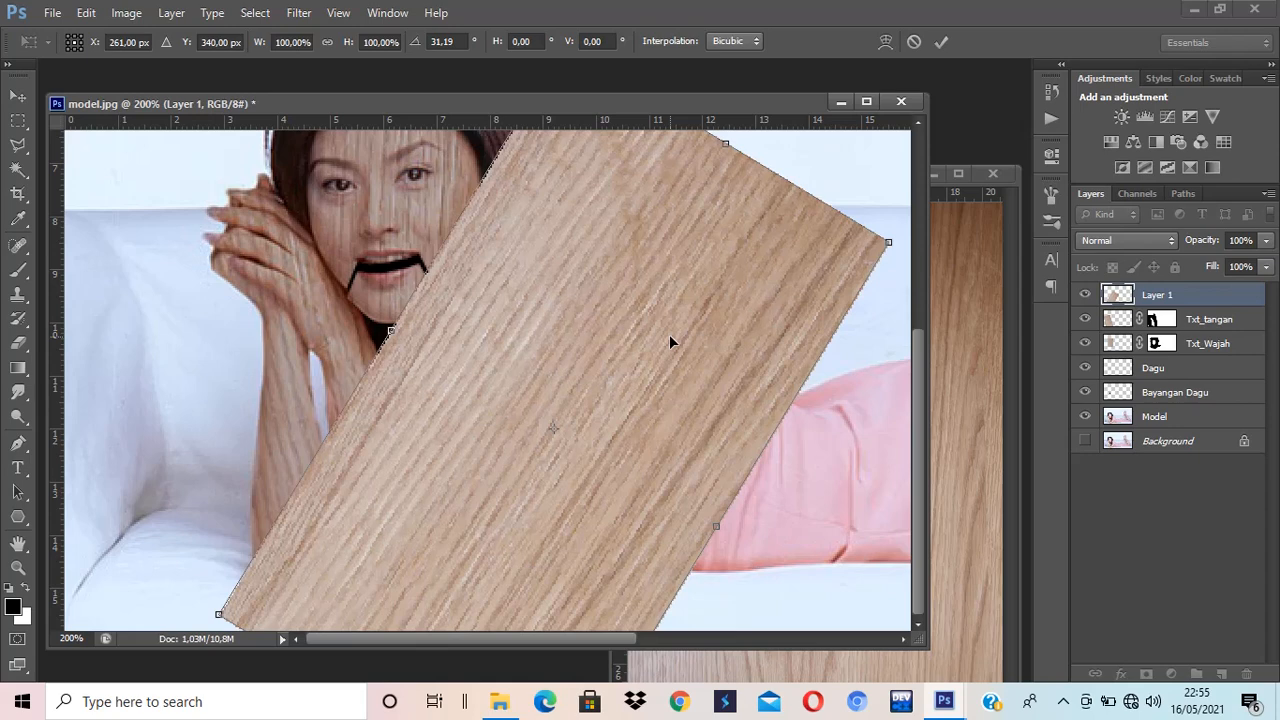
key(Return)
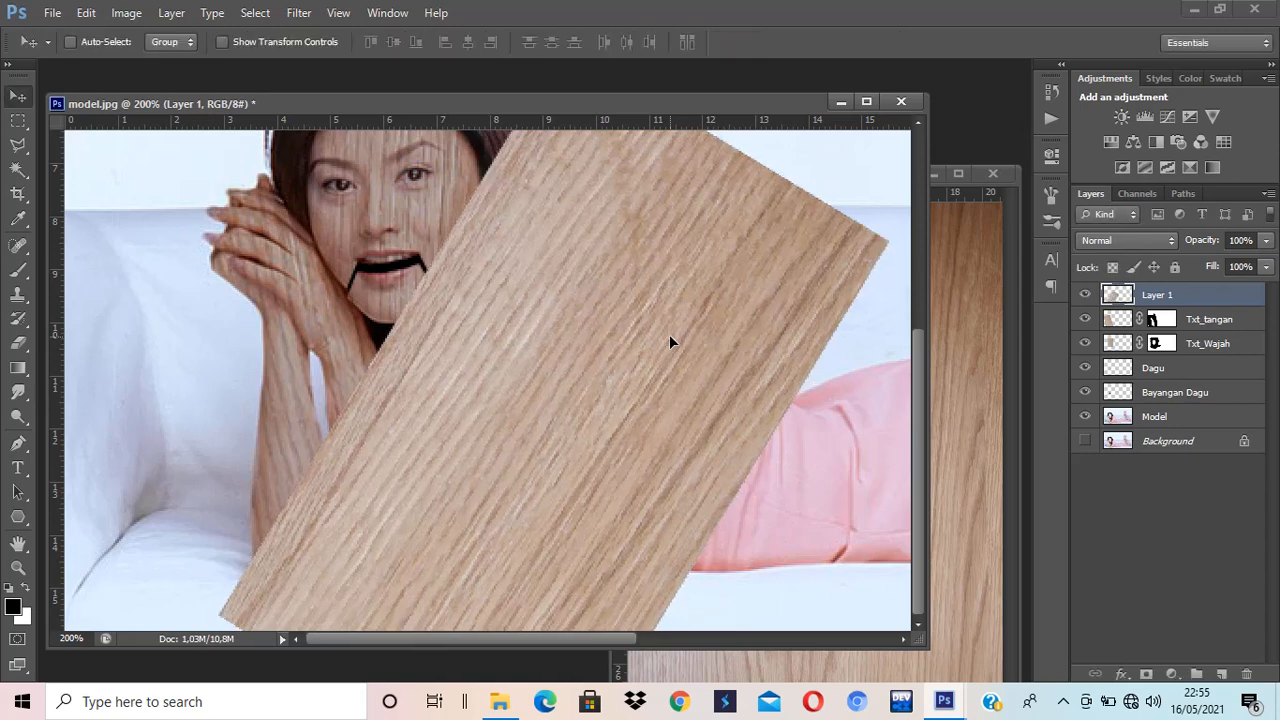
Hide Layer 1 and extend the Txt_tangan wood onto the neck and chest with a 20 px white brush, switching to black for corrections.
click(1085, 294)
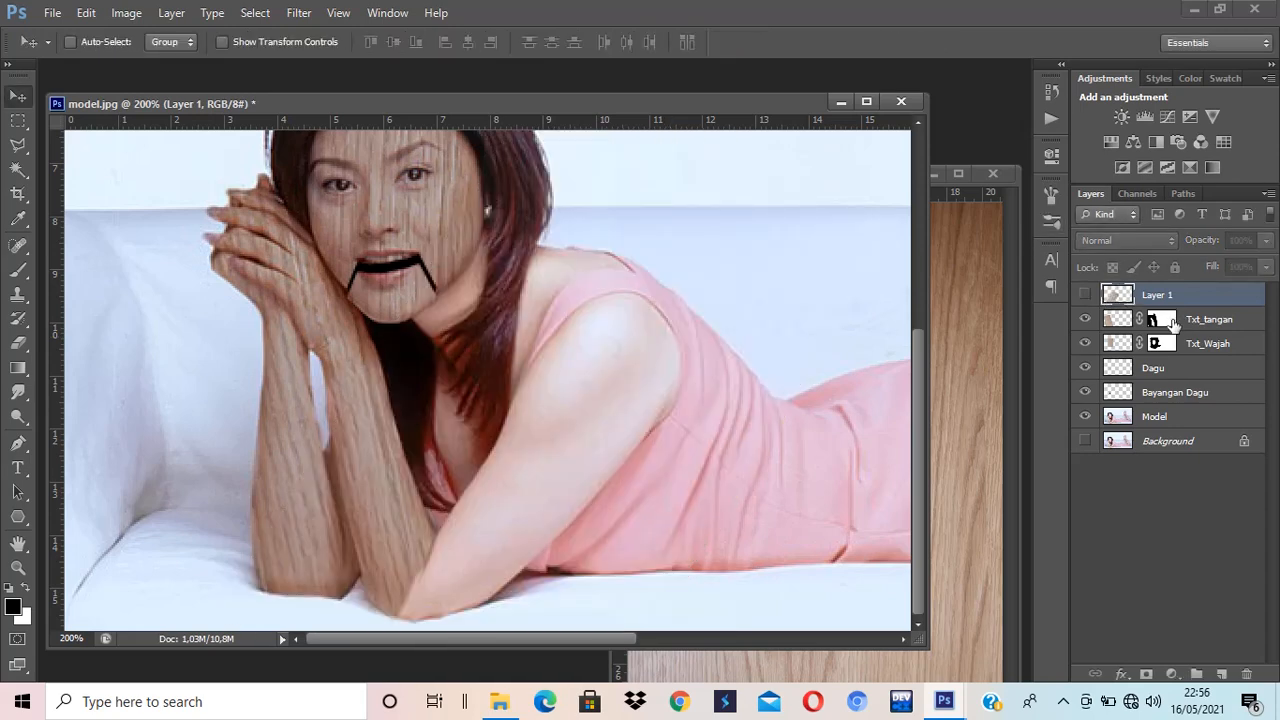
click(1165, 320)
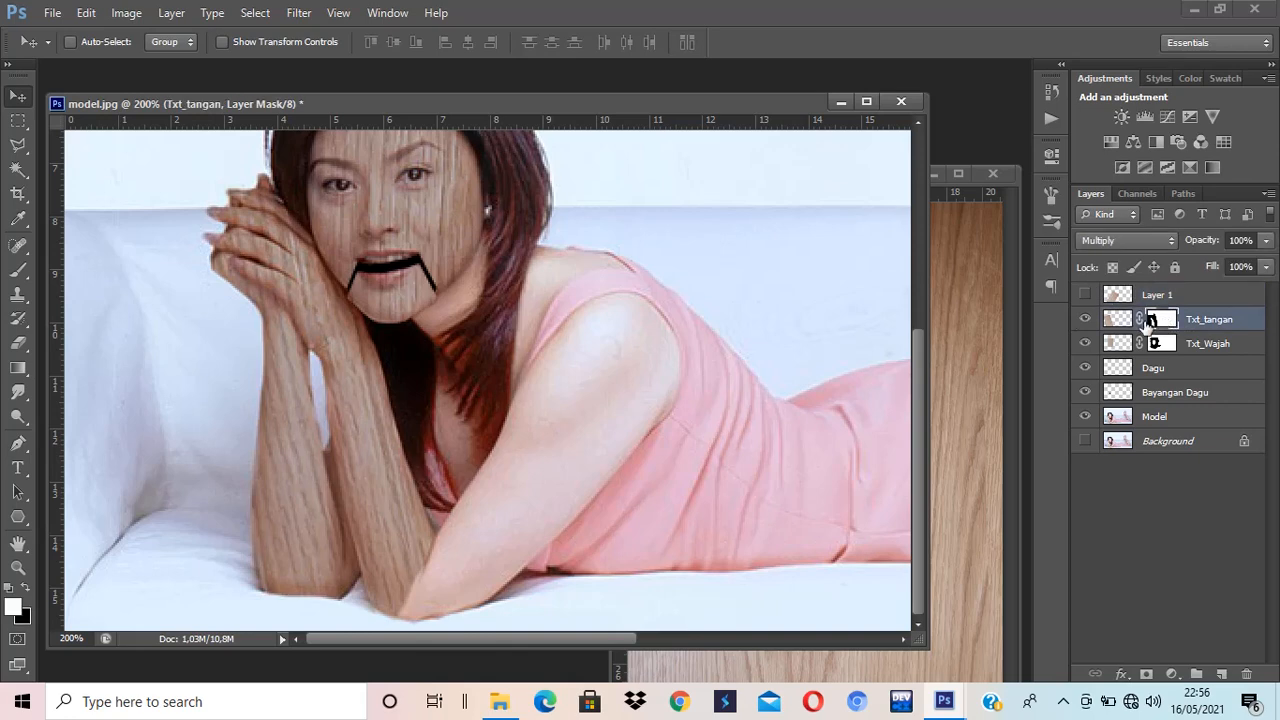
key(b)
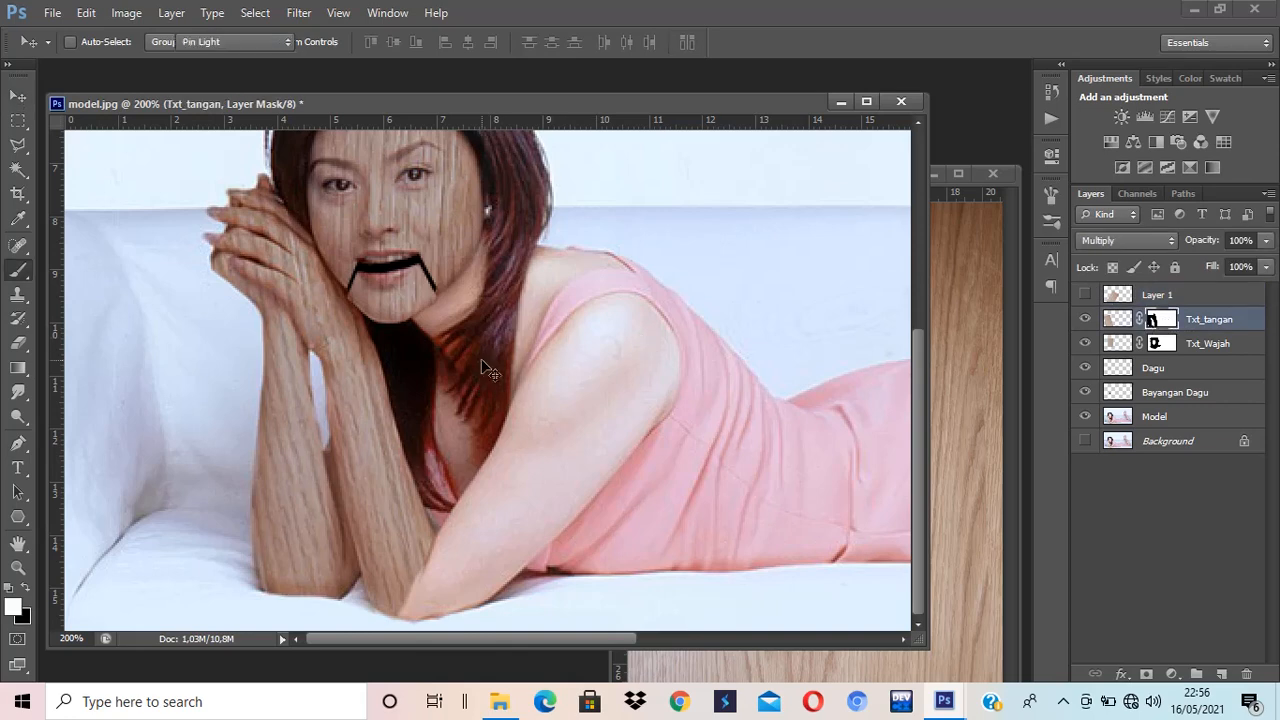
mouse_move(491, 362)
mouse_down()
mouse_move(453, 286)
mouse_move(475, 266)
mouse_move(463, 302)
mouse_move(422, 332)
mouse_move(438, 332)
mouse_move(461, 467)
mouse_up()
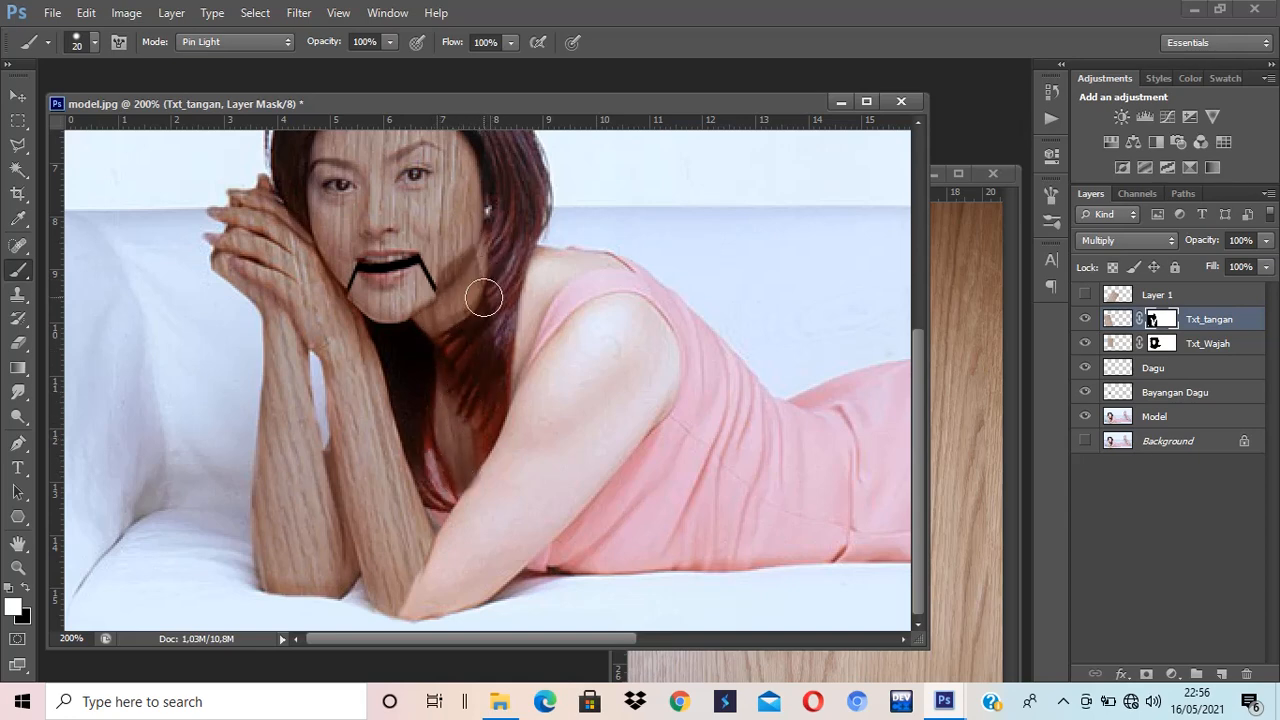
key(x)
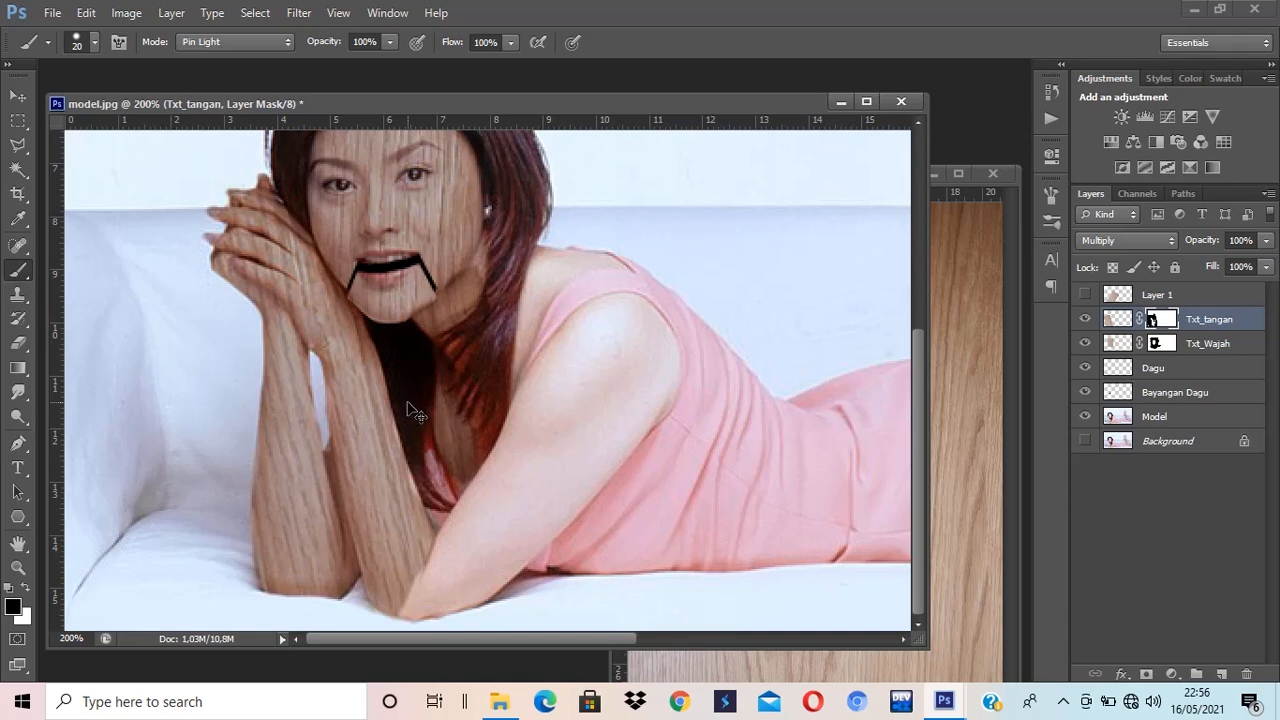
Show Layer 1, rename it txt_lengan and set its blend mode to Multiply.
click(1085, 295)
double_click(1160, 295)
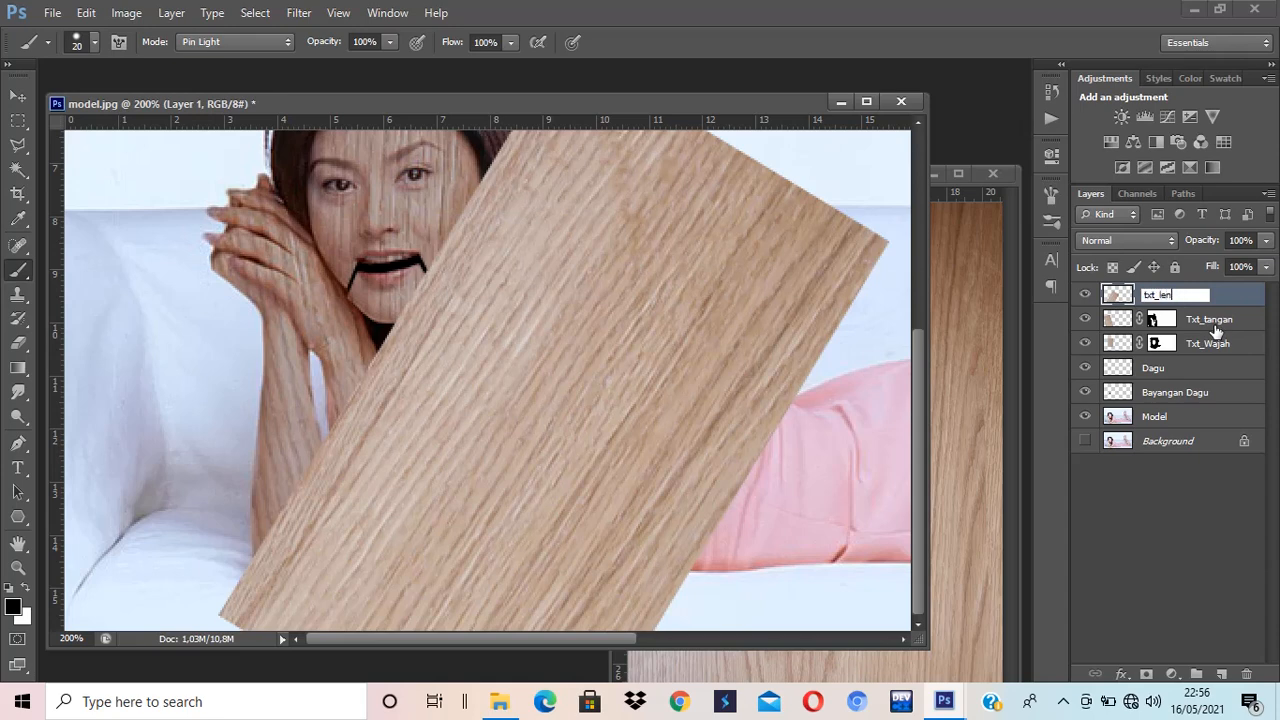
key(Return)
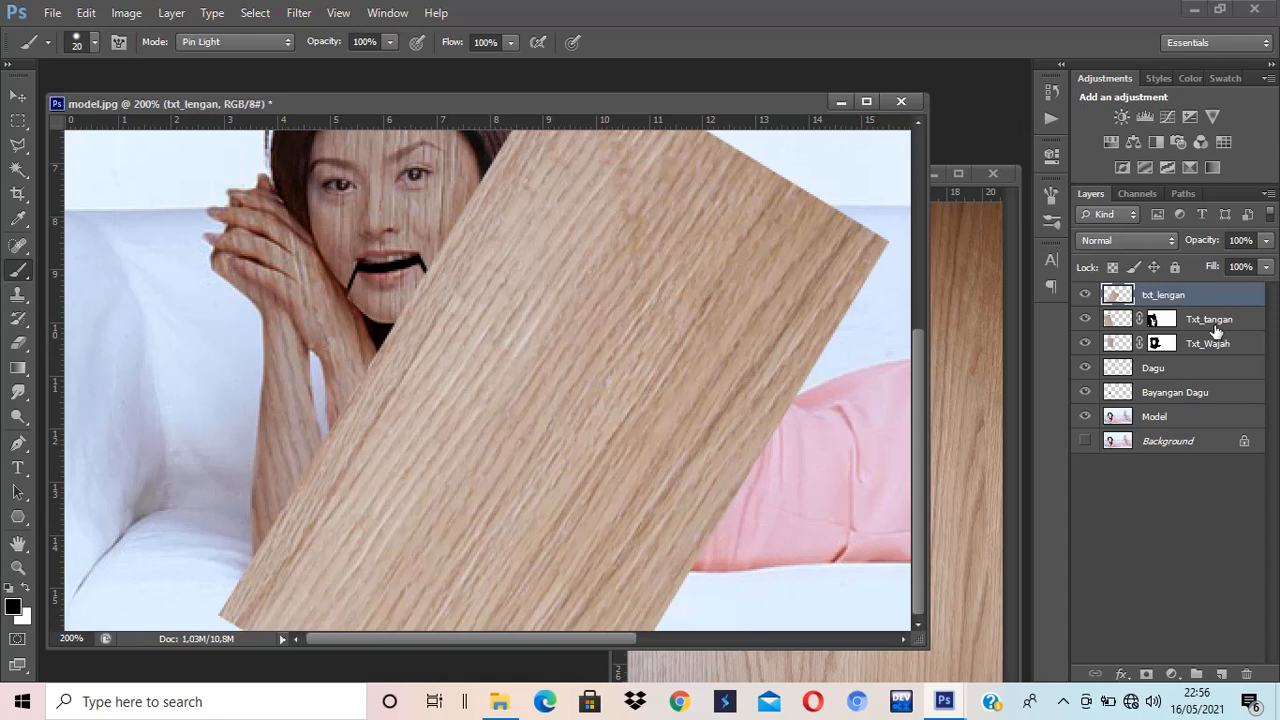
click(1128, 240)
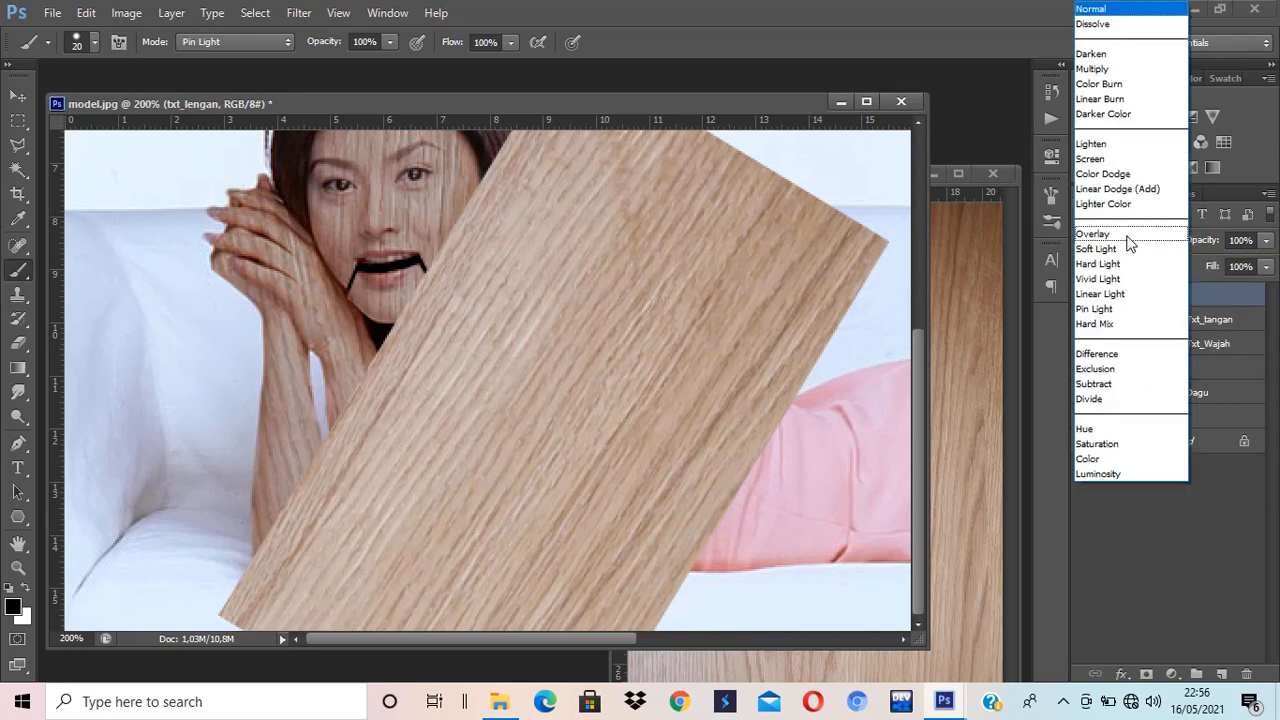
click(1095, 68)
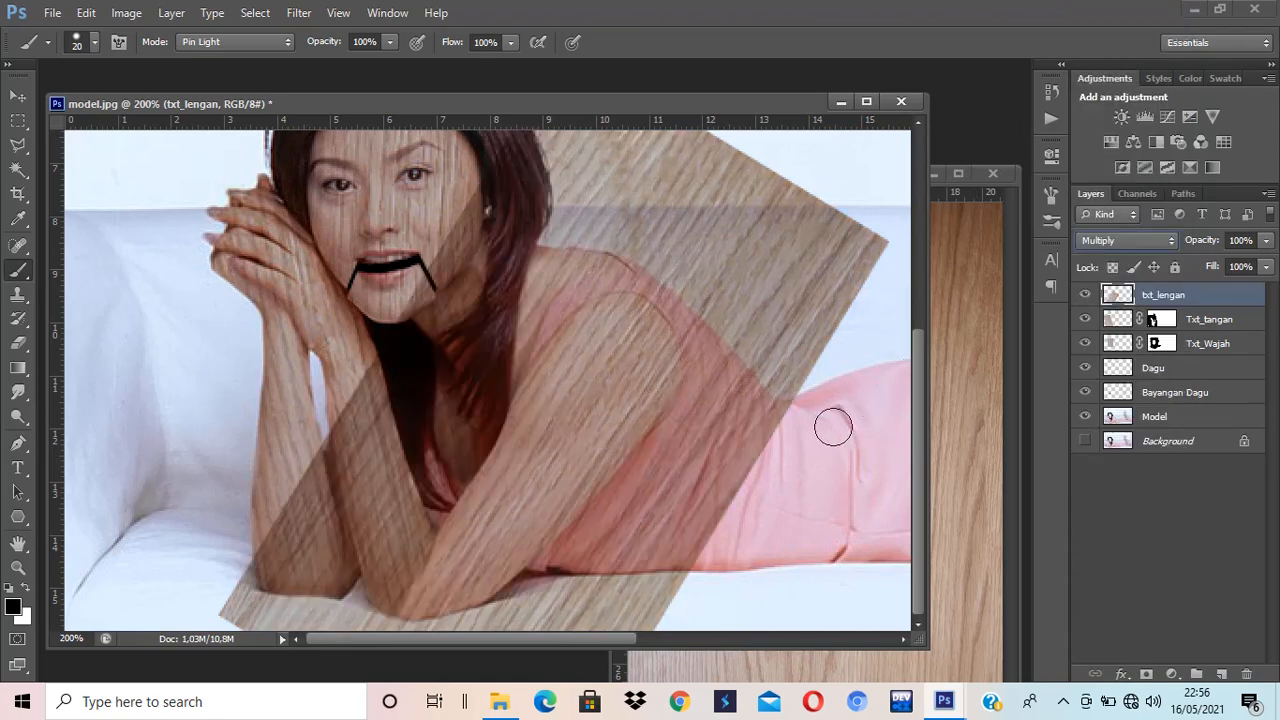
Rotate the txt_lengan wood slightly counterclockwise over the model's upper arm.
key(ctrl+t)
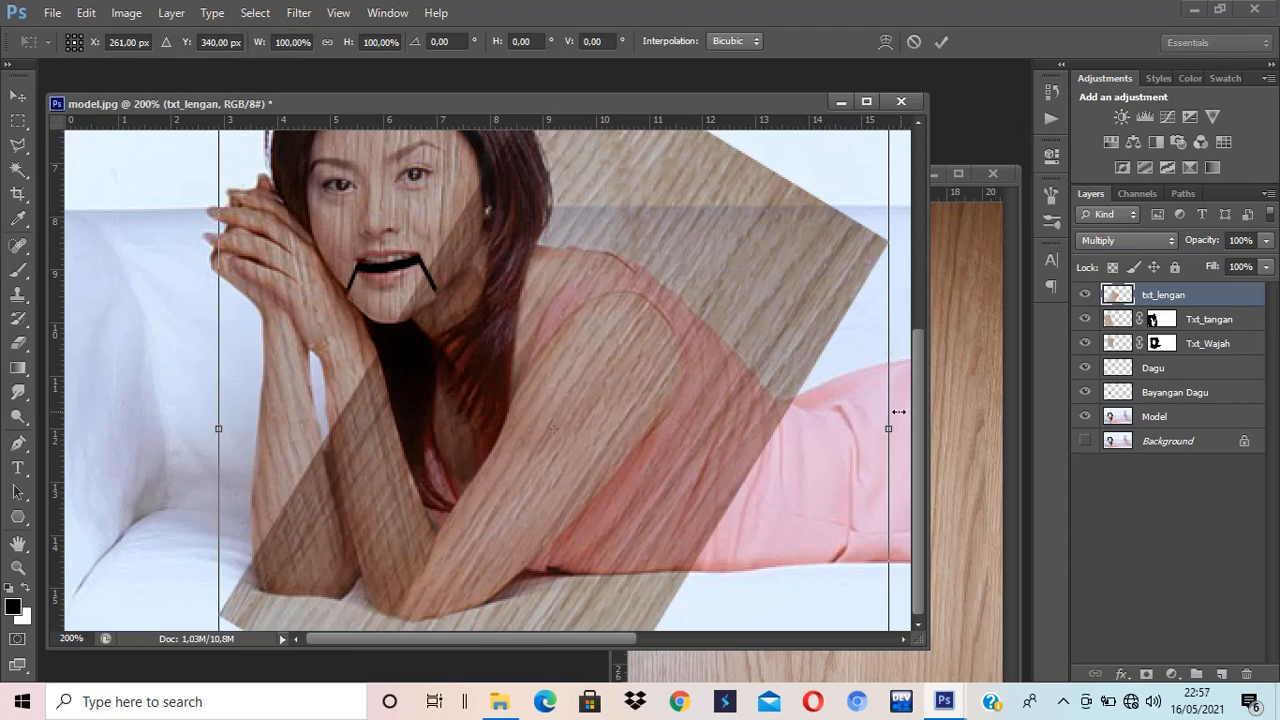
drag(902, 412, 903, 401)
key(Return)
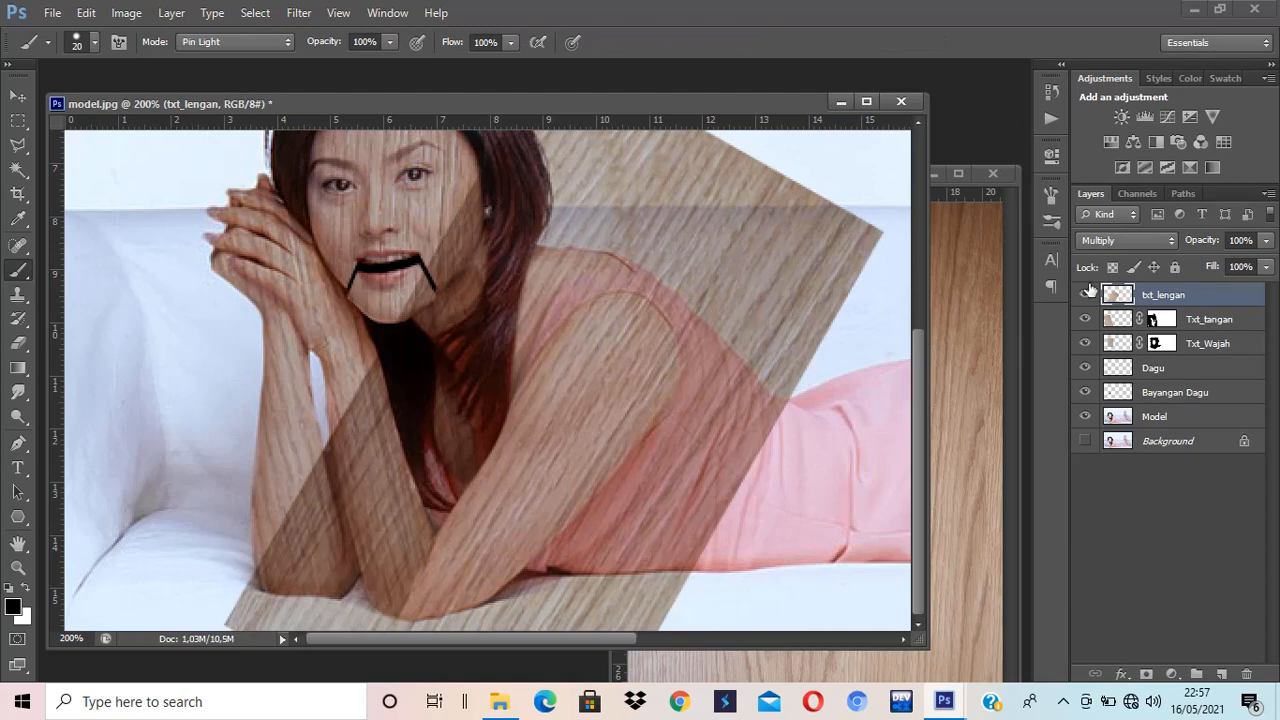
Hide txt_lengan and touch up the Txt_tangan mask over the chest with a 20 px black brush.
click(1086, 294)
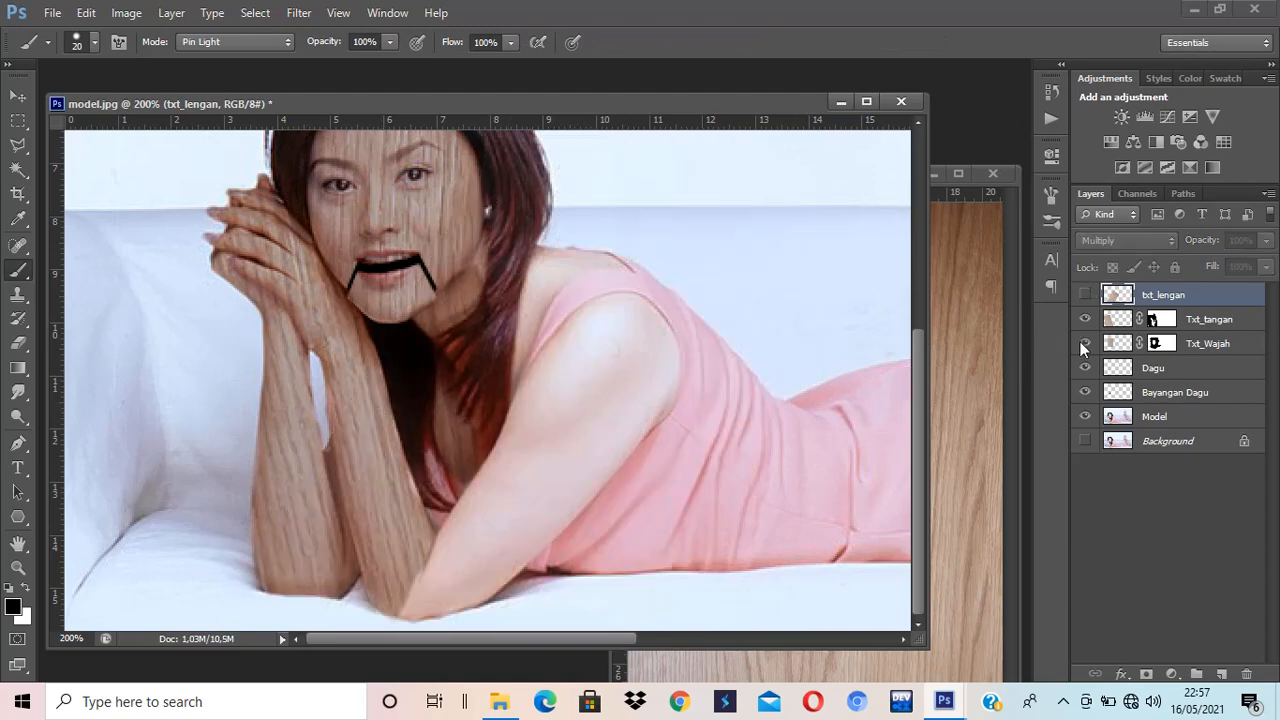
click(1170, 322)
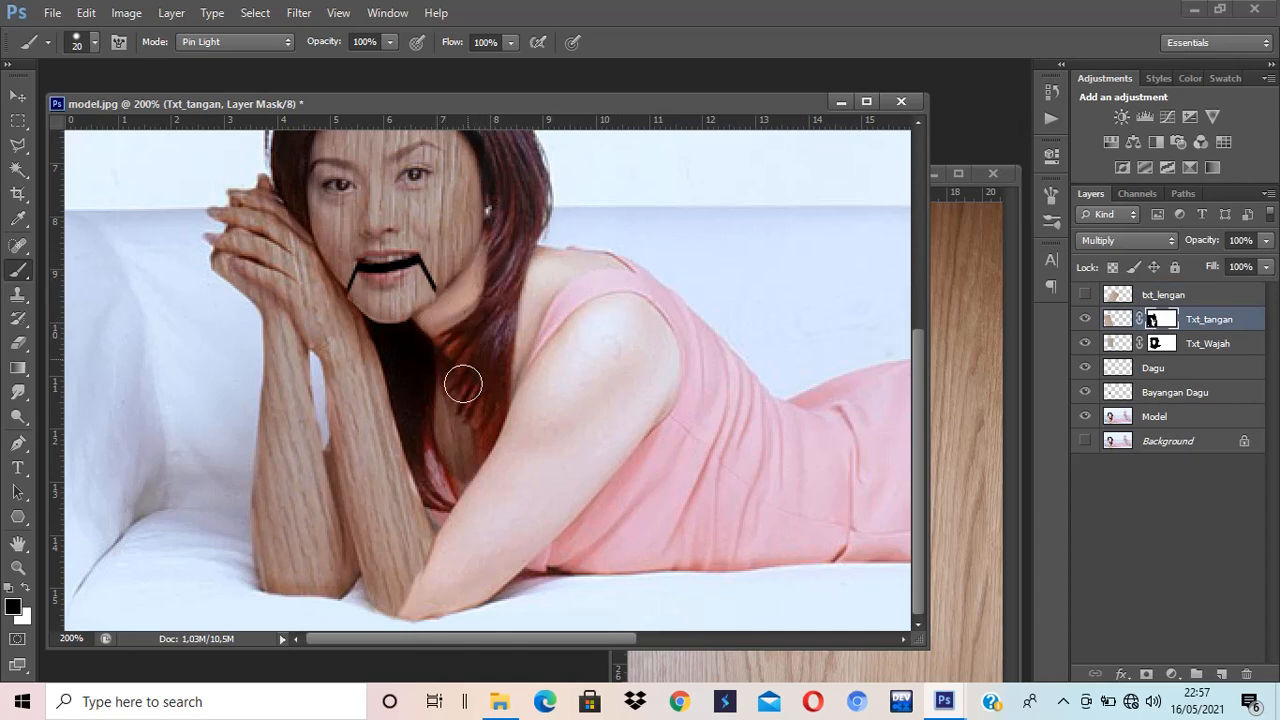
drag(463, 437, 461, 476)
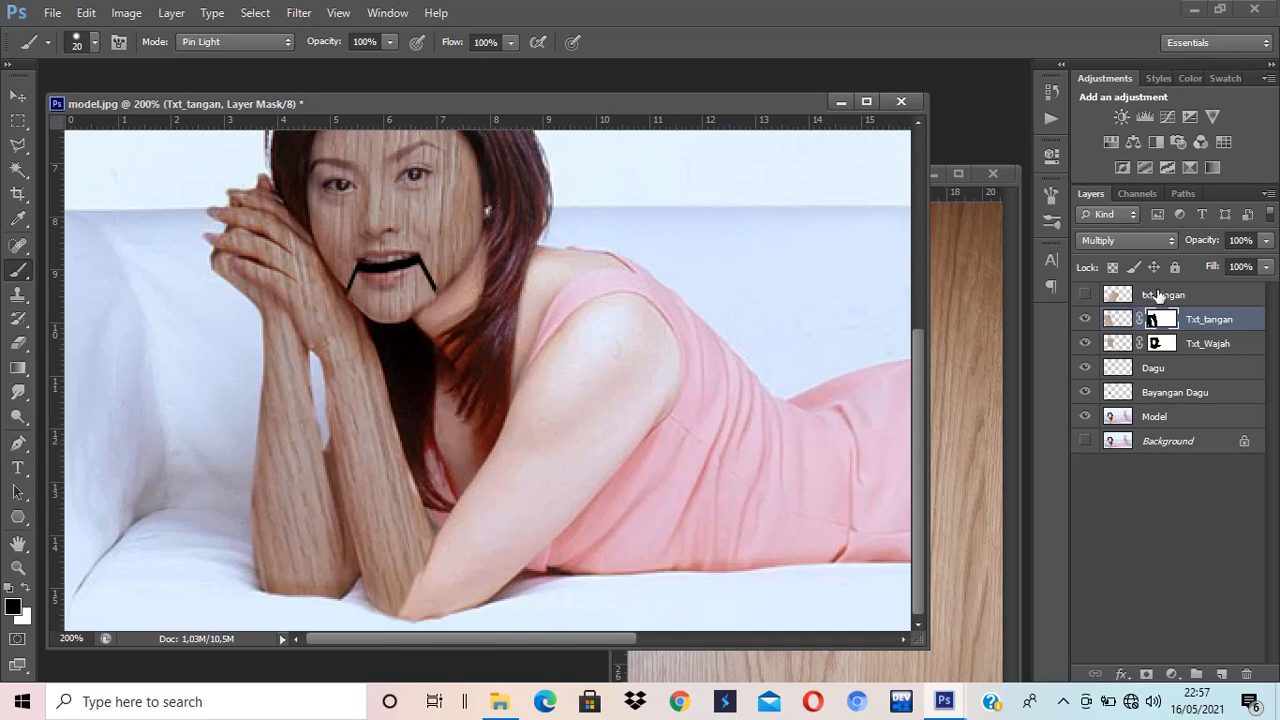
Show the txt_lengan layer again and add a layer mask to it.
click(1158, 294)
click(1086, 295)
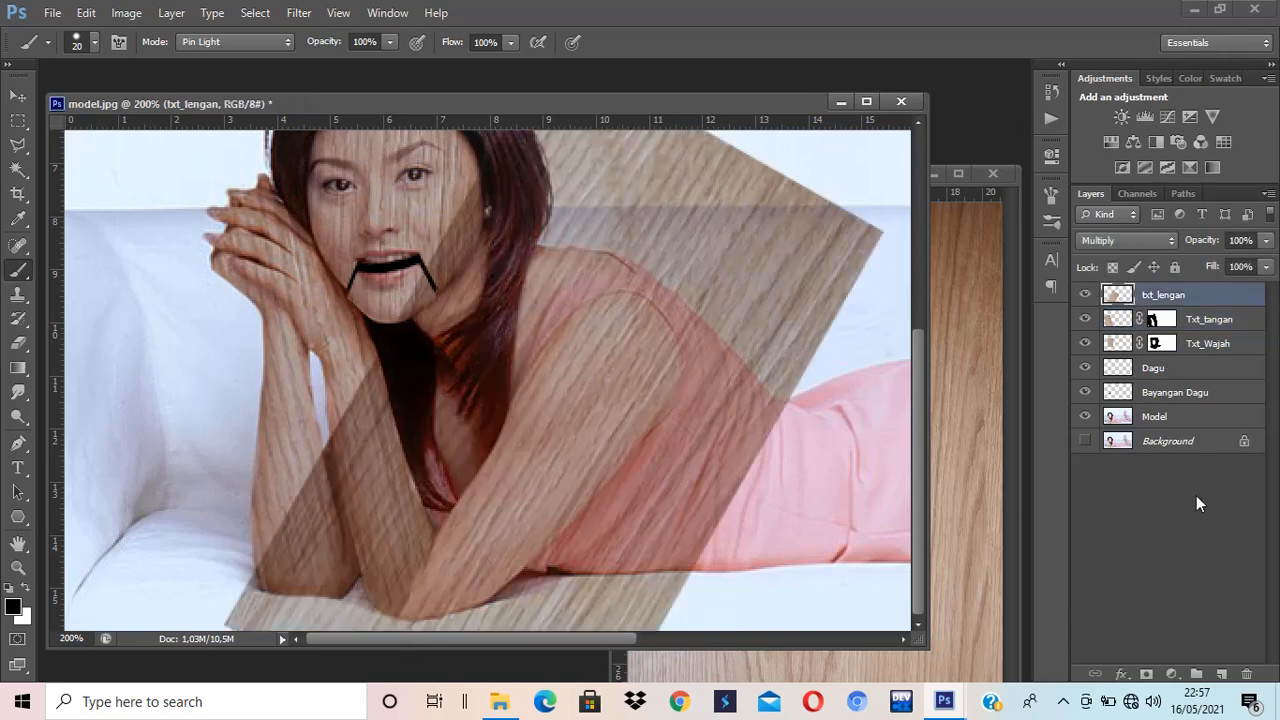
click(1146, 675)
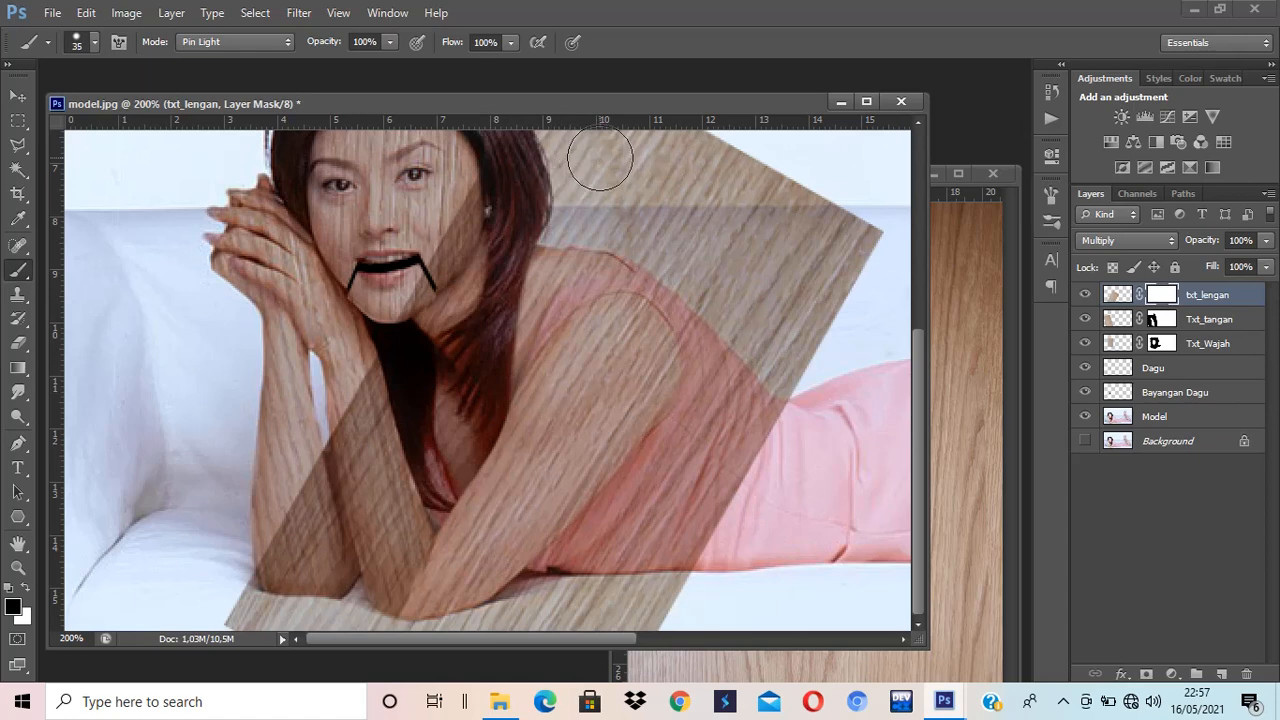
Mask out the txt_lengan wood over the background, dress and other forearms with black, enlarging the brush to 80 px.
key(bracketright)
key(bracketright)
scroll(734, 226, up, 3)
scroll(734, 226, up, 2)
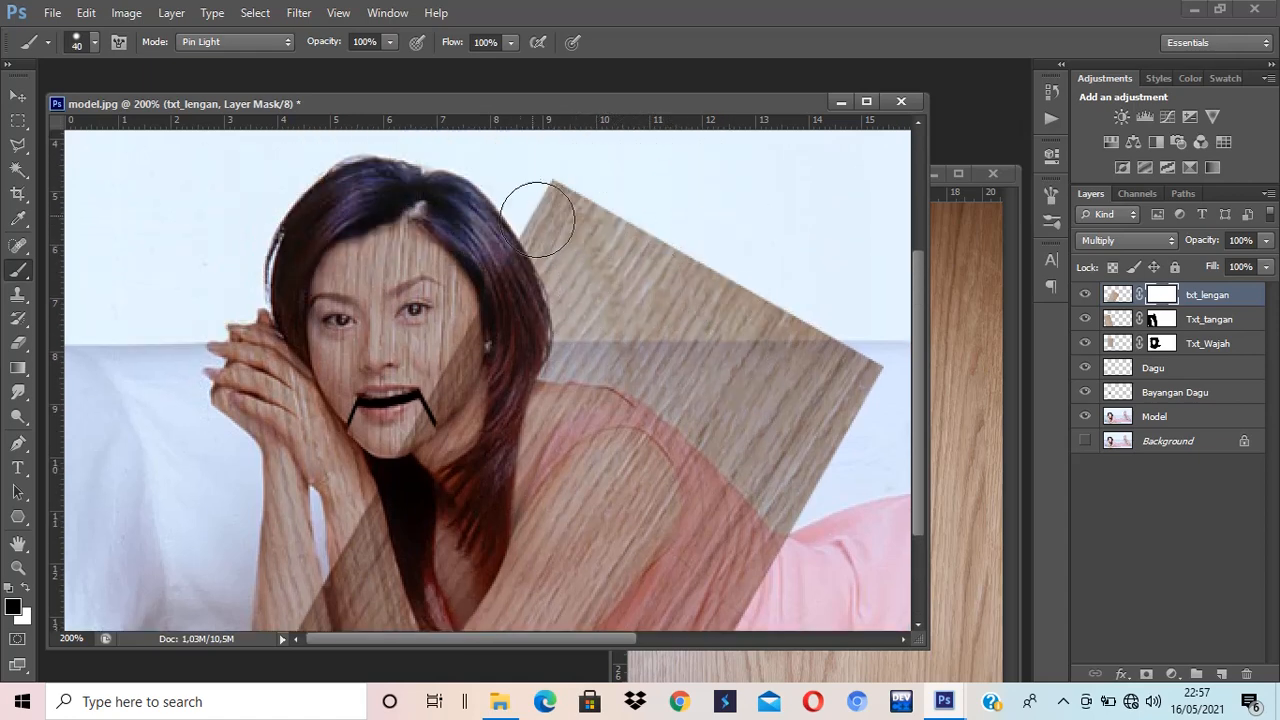
mouse_move(543, 206)
mouse_down()
mouse_move(649, 251)
mouse_move(642, 238)
mouse_move(692, 261)
mouse_move(788, 334)
mouse_move(764, 317)
mouse_move(761, 339)
mouse_move(606, 310)
mouse_move(554, 257)
mouse_up()
key(bracketright)
key(bracketright)
key(bracketright)
key(bracketright)
click(750, 335)
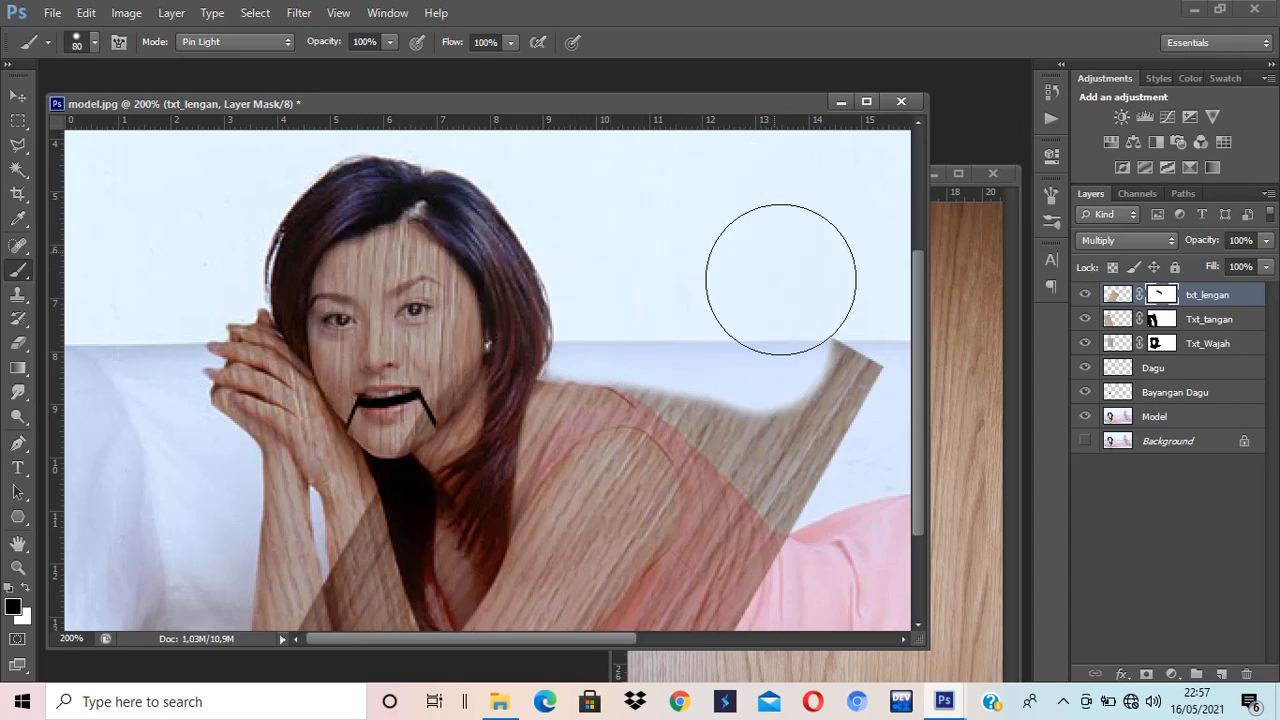
mouse_move(780, 314)
mouse_down()
mouse_move(763, 359)
mouse_move(814, 388)
mouse_move(834, 366)
mouse_move(798, 424)
mouse_move(743, 388)
mouse_move(781, 456)
mouse_move(757, 577)
mouse_move(786, 471)
mouse_up()
scroll(789, 437, down, 3)
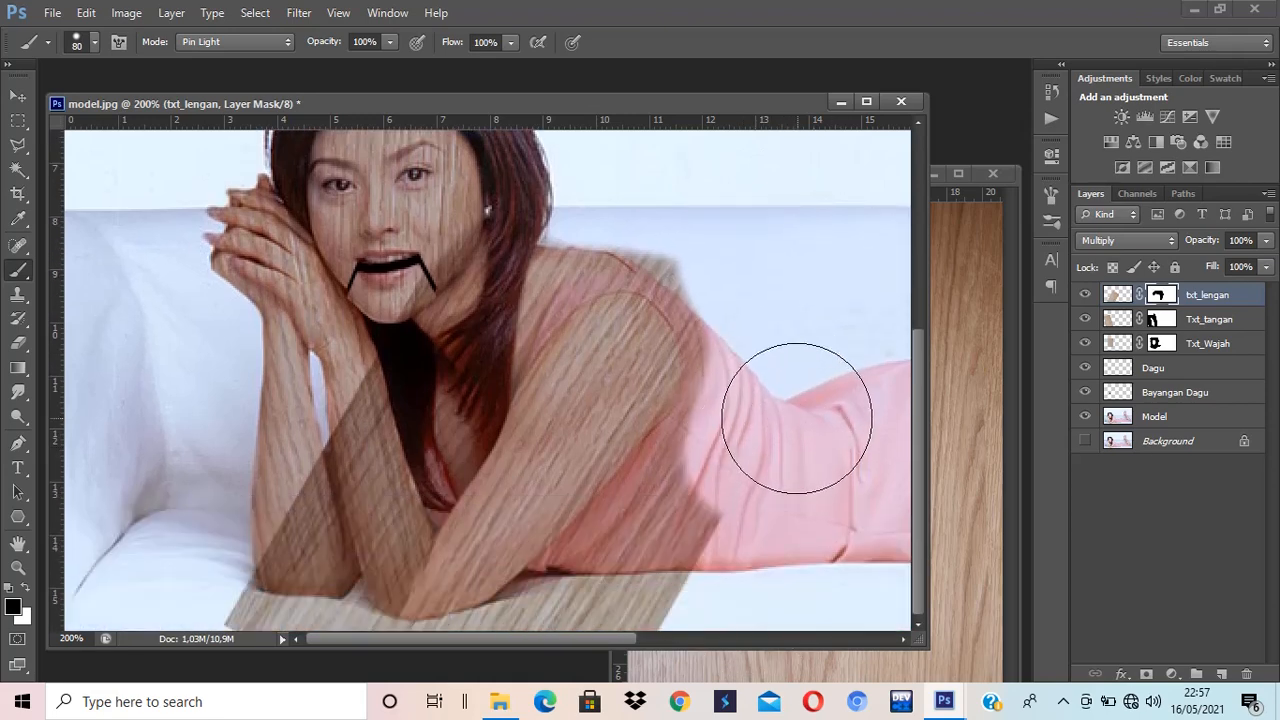
mouse_move(777, 406)
mouse_down()
mouse_move(682, 568)
mouse_move(541, 680)
mouse_move(341, 697)
mouse_move(249, 611)
mouse_move(313, 556)
mouse_move(335, 485)
mouse_move(340, 413)
mouse_move(326, 371)
mouse_move(289, 334)
mouse_move(217, 316)
mouse_move(222, 367)
mouse_move(198, 497)
mouse_up()
Trim the txt_lengan mask to the arm and shoulder edges with a 30 px brush, alternating black and white, and refine the dress strap at 5 px.
key(bracketleft)
key(bracketleft)
key(bracketleft)
key(bracketleft)
key(bracketleft)
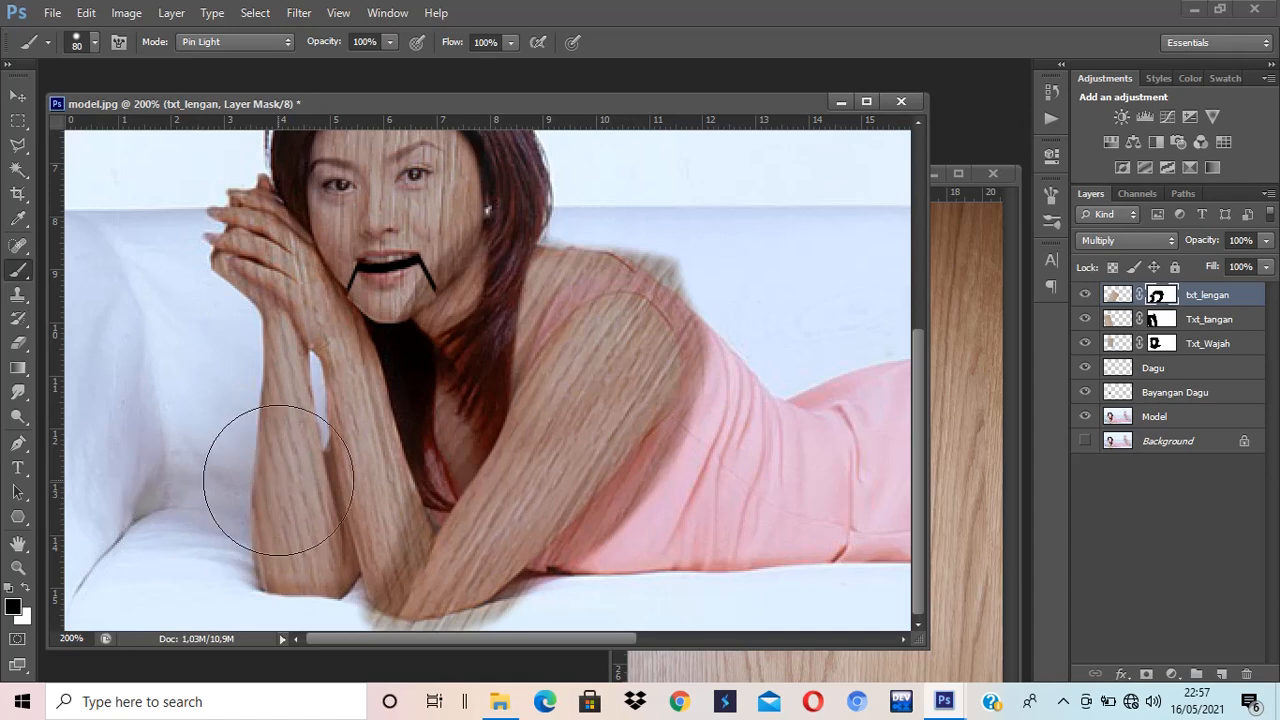
mouse_move(663, 234)
mouse_down()
mouse_move(661, 251)
mouse_move(694, 297)
mouse_move(714, 386)
mouse_move(597, 548)
mouse_move(555, 580)
mouse_move(610, 531)
mouse_move(573, 554)
mouse_move(602, 544)
mouse_up()
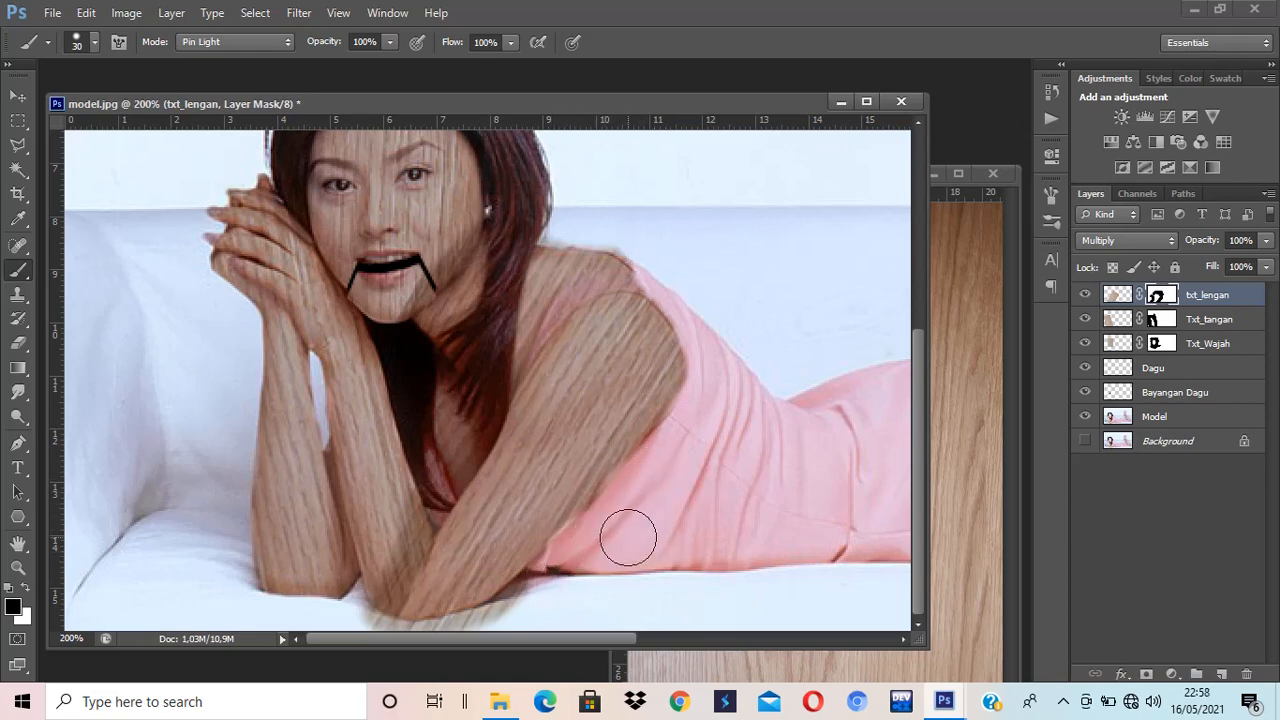
key(x)
drag(551, 499, 540, 524)
key(x)
drag(617, 515, 501, 623)
key(x)
mouse_move(481, 567)
mouse_down()
mouse_move(515, 540)
mouse_move(493, 561)
mouse_up()
key(x)
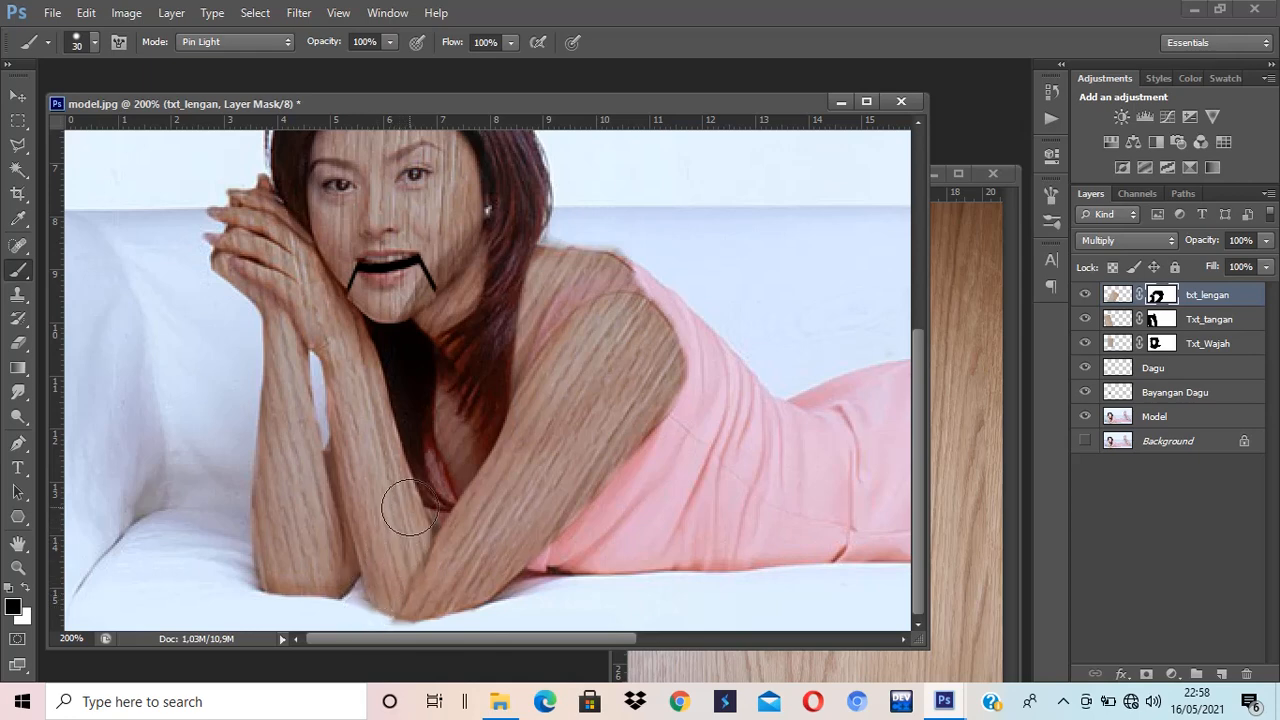
key(bracketleft)
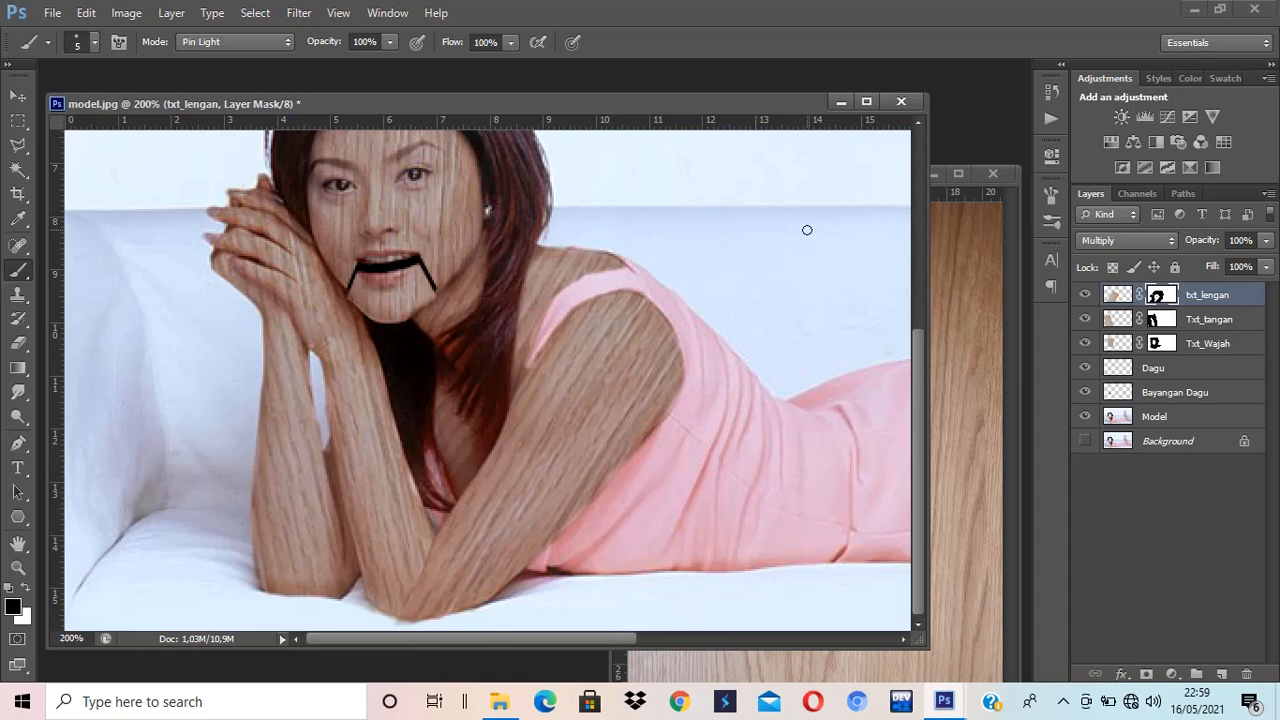
Activate the Txt_tangan mask and switch the 5 px brush to white for touching up where the arms meet.
click(1162, 319)
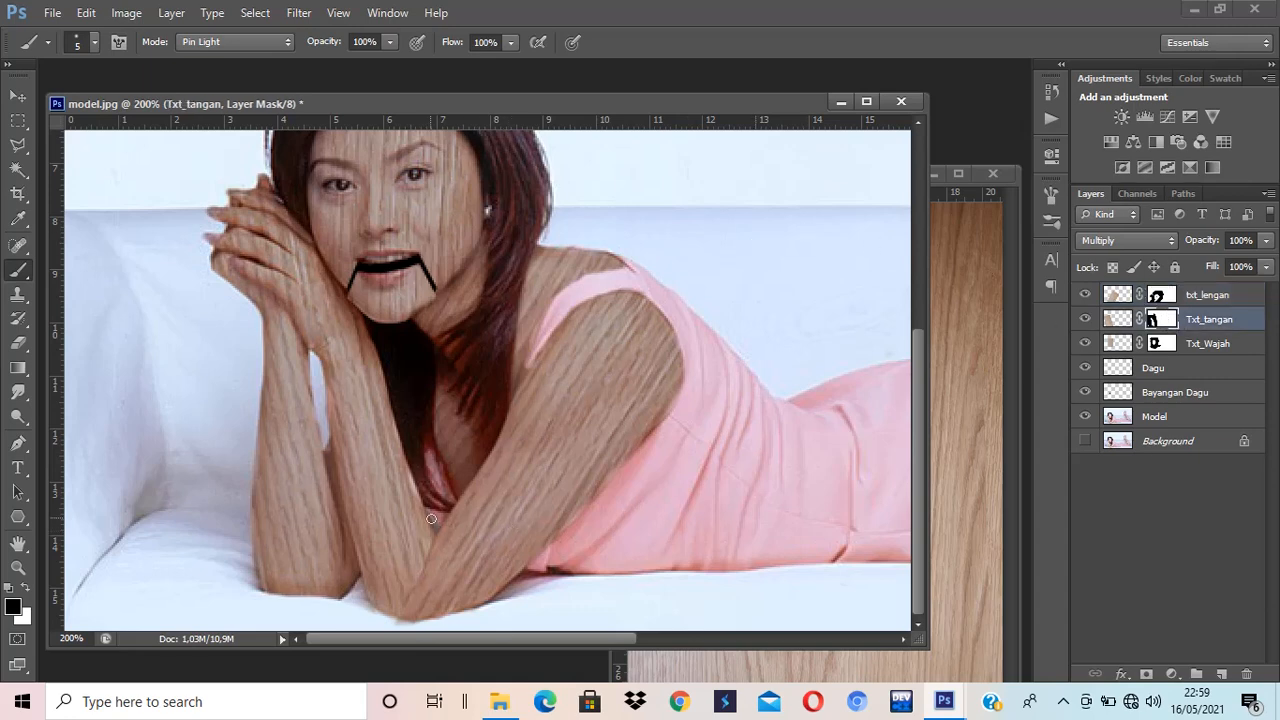
key(x)
scroll(819, 396, down, 2)
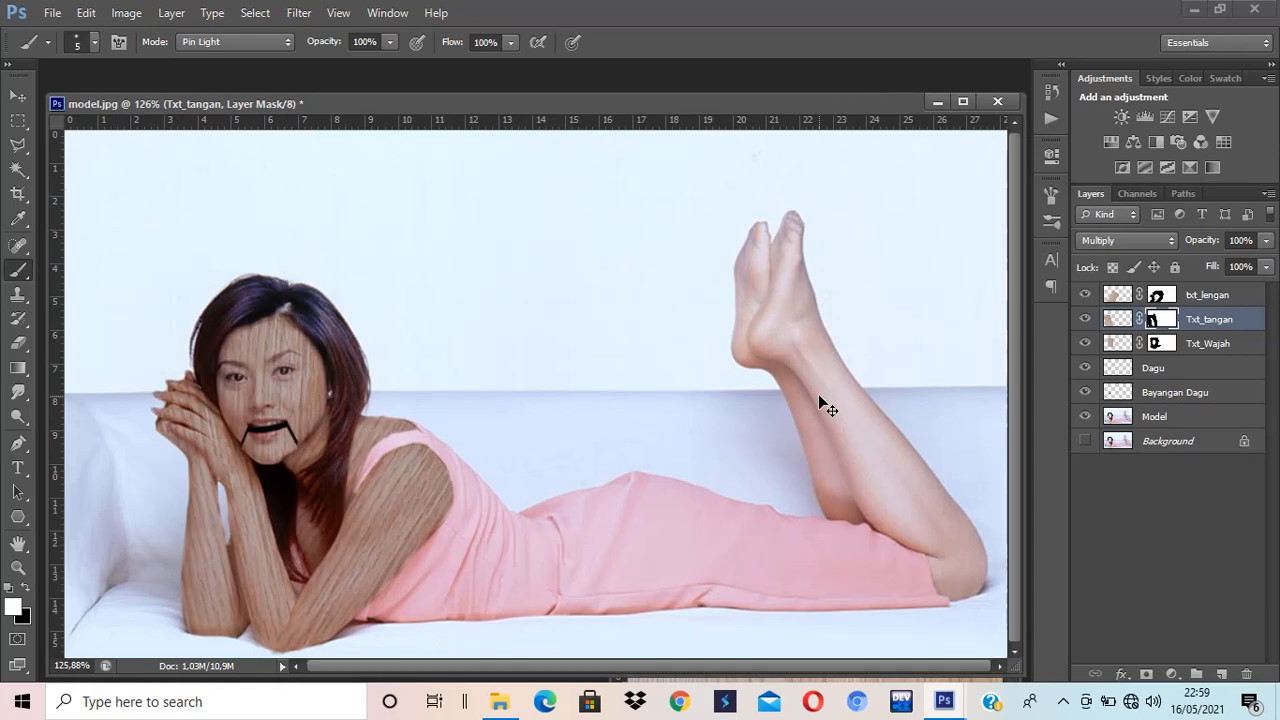
Examine the model's bare legs and feet up close, and shrink the model.jpg window to uncover the wood texture document.
scroll(818, 394, down, 1)
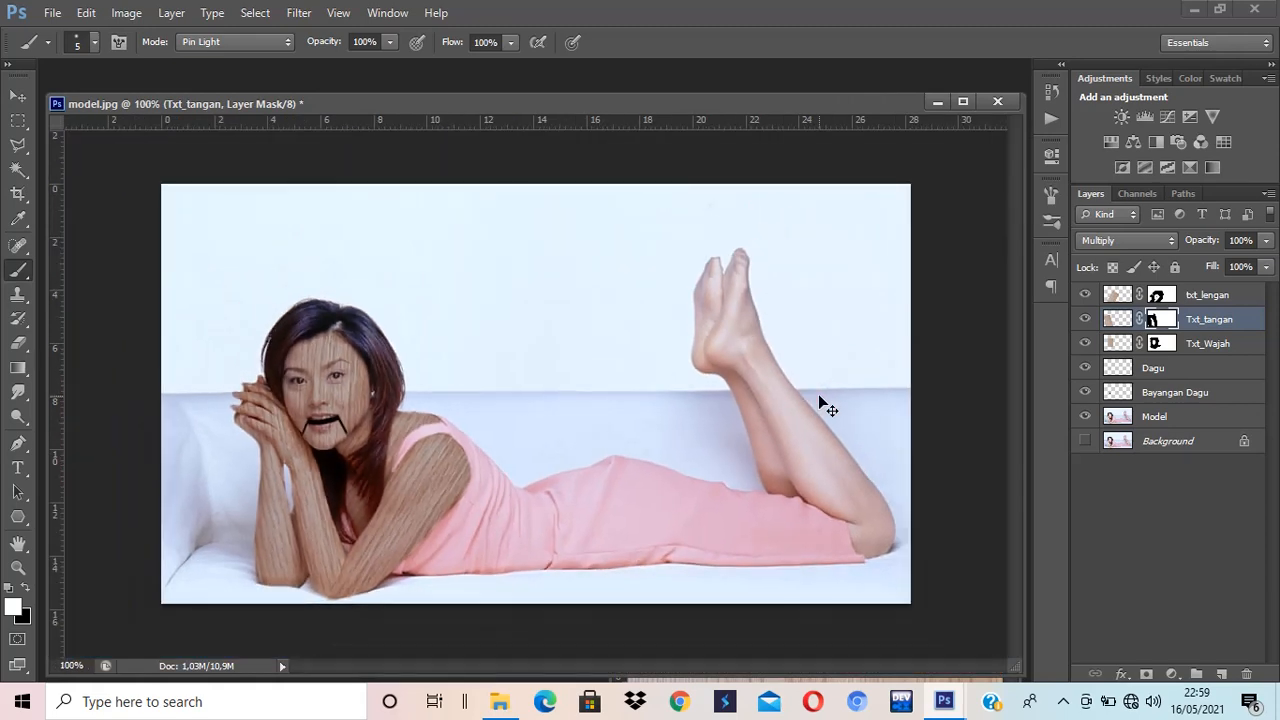
scroll(818, 394, up, 2)
key(ctrl+plus)
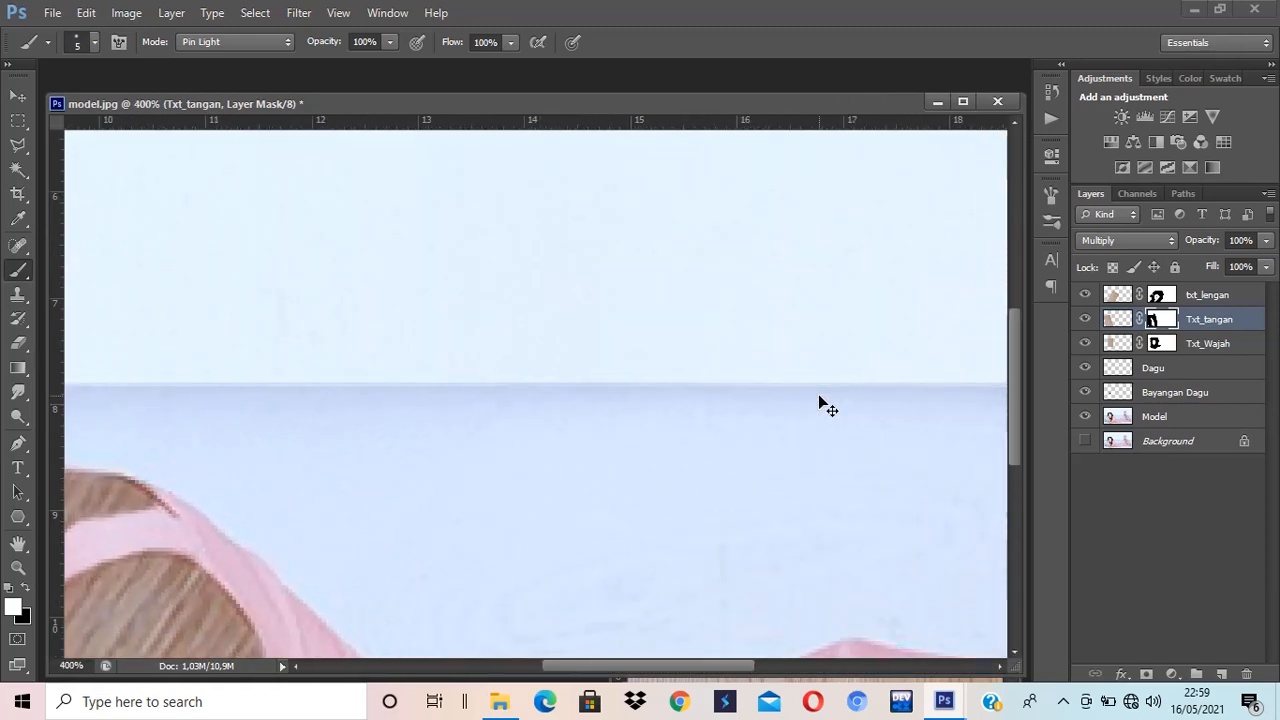
drag(928, 434, 461, 463)
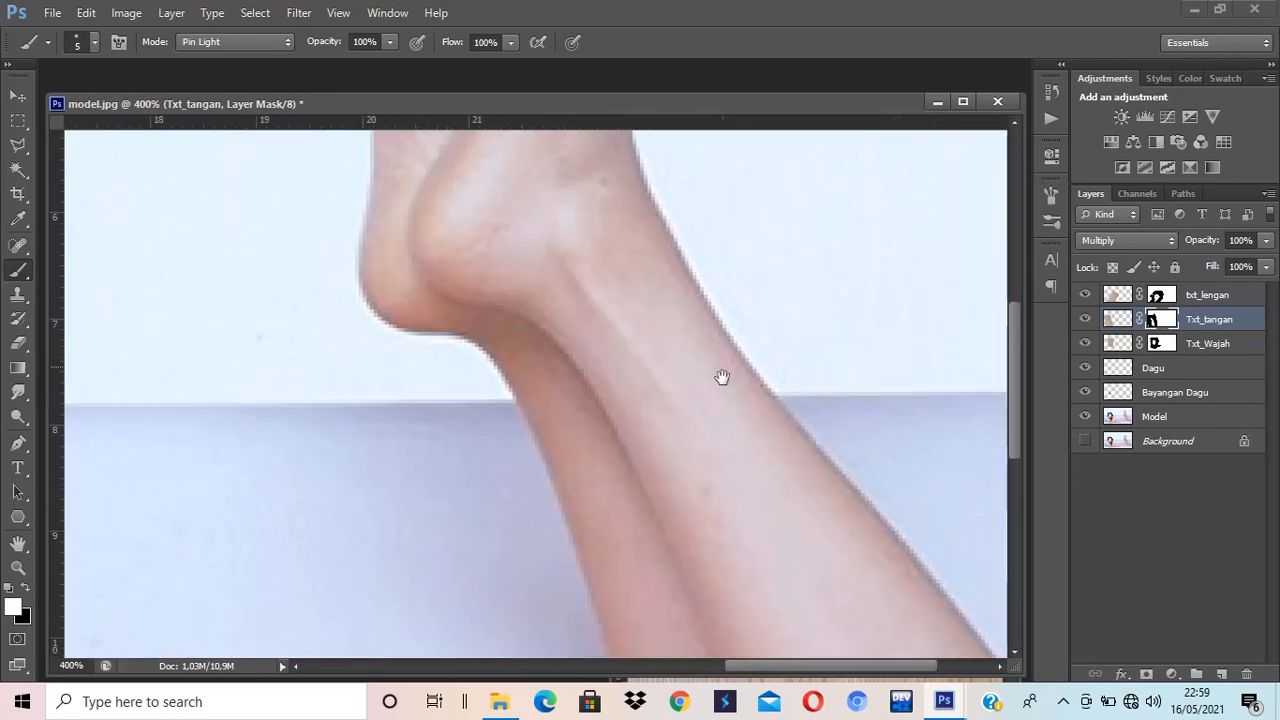
drag(1018, 675, 873, 560)
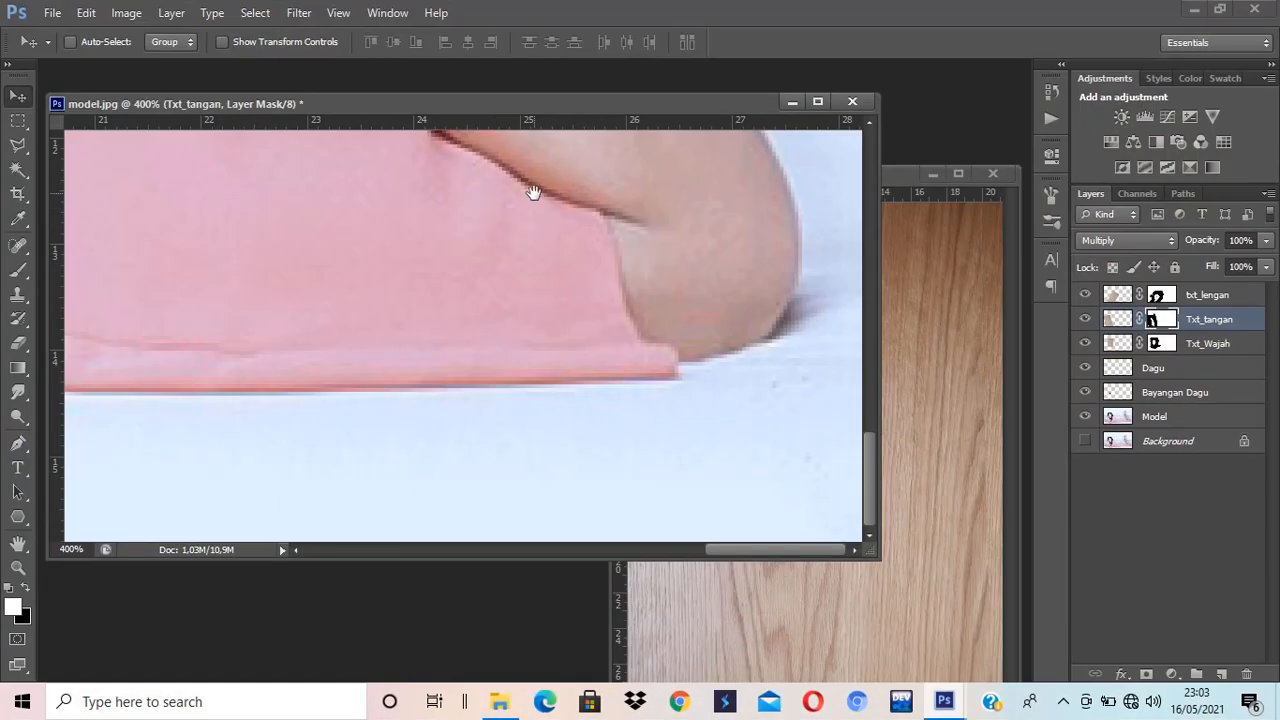
drag(534, 300, 536, 357)
drag(490, 222, 548, 530)
drag(505, 284, 527, 325)
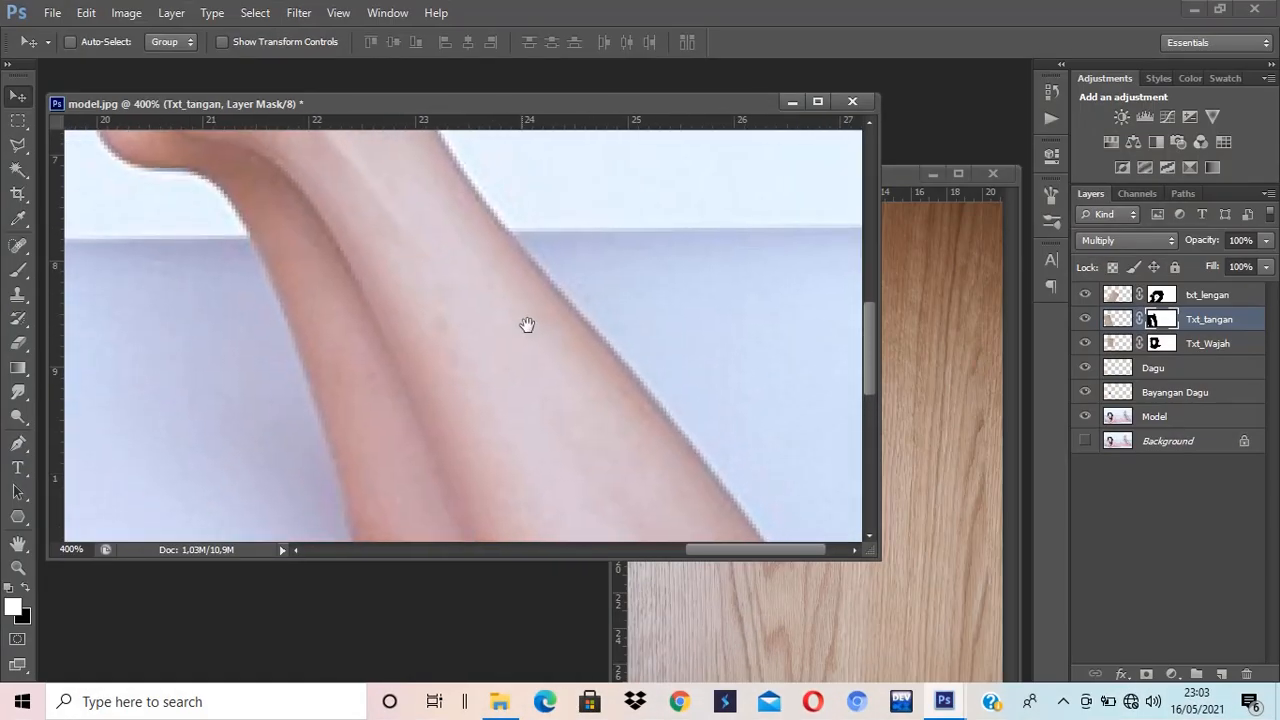
key(ctrl+minus)
key(ctrl+minus)
key(ctrl+minus)
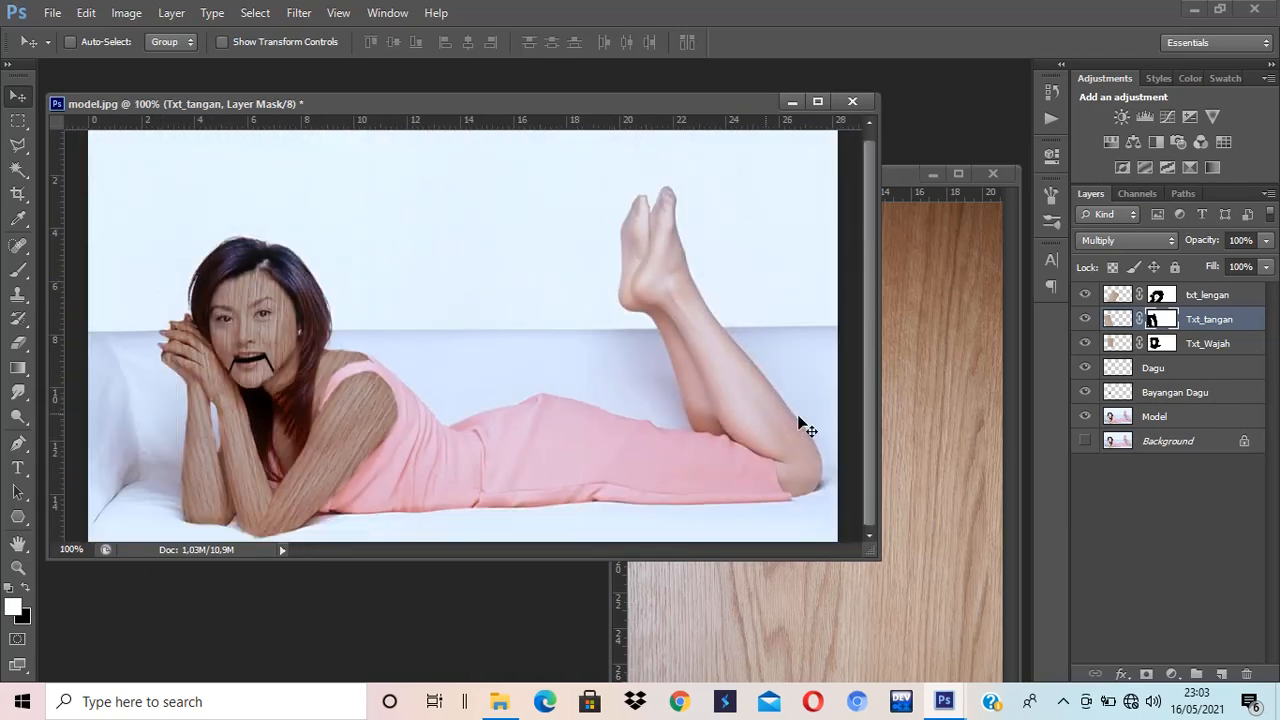
Copy the selected wood piece from the wood texture document into model.jpg as a new layer near the legs.
click(950, 480)
drag(957, 483, 626, 408)
drag(1208, 320, 1188, 304)
Rotate the new wood layer about -35.4° and move it over the legs, centred at X 656.5 px, Y 224 px.
key(ctrl+t)
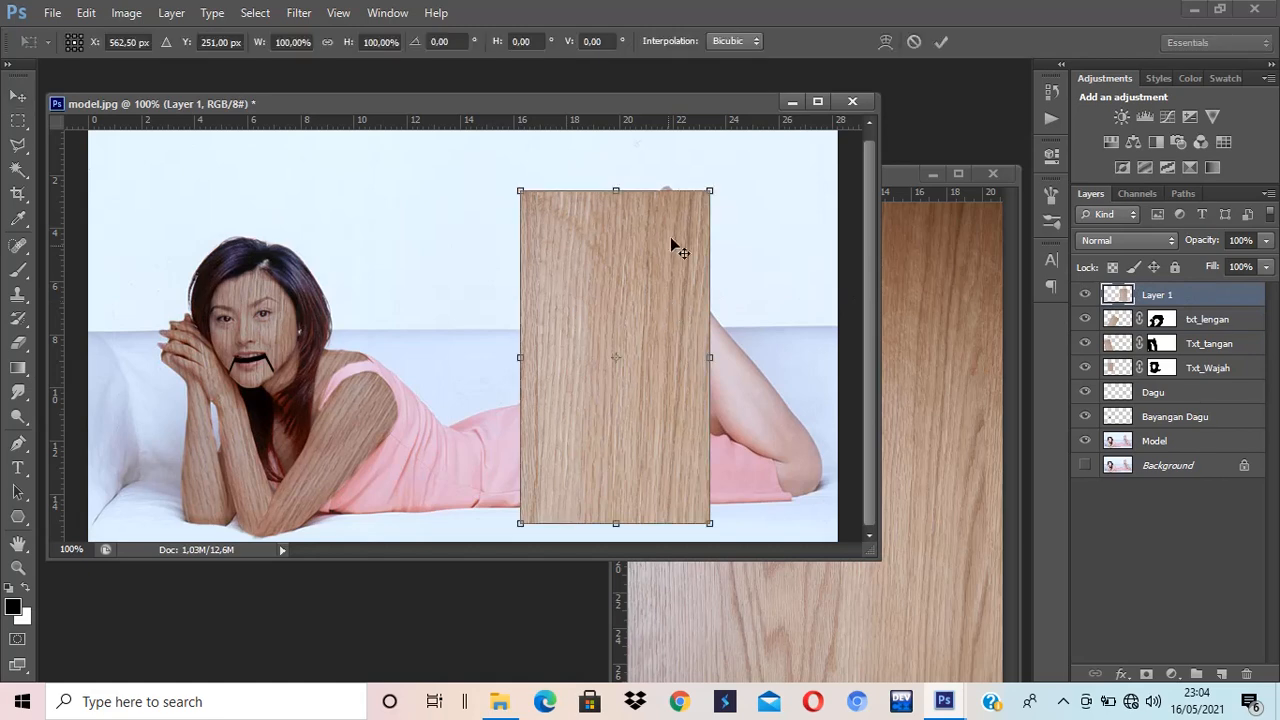
drag(737, 211, 636, 138)
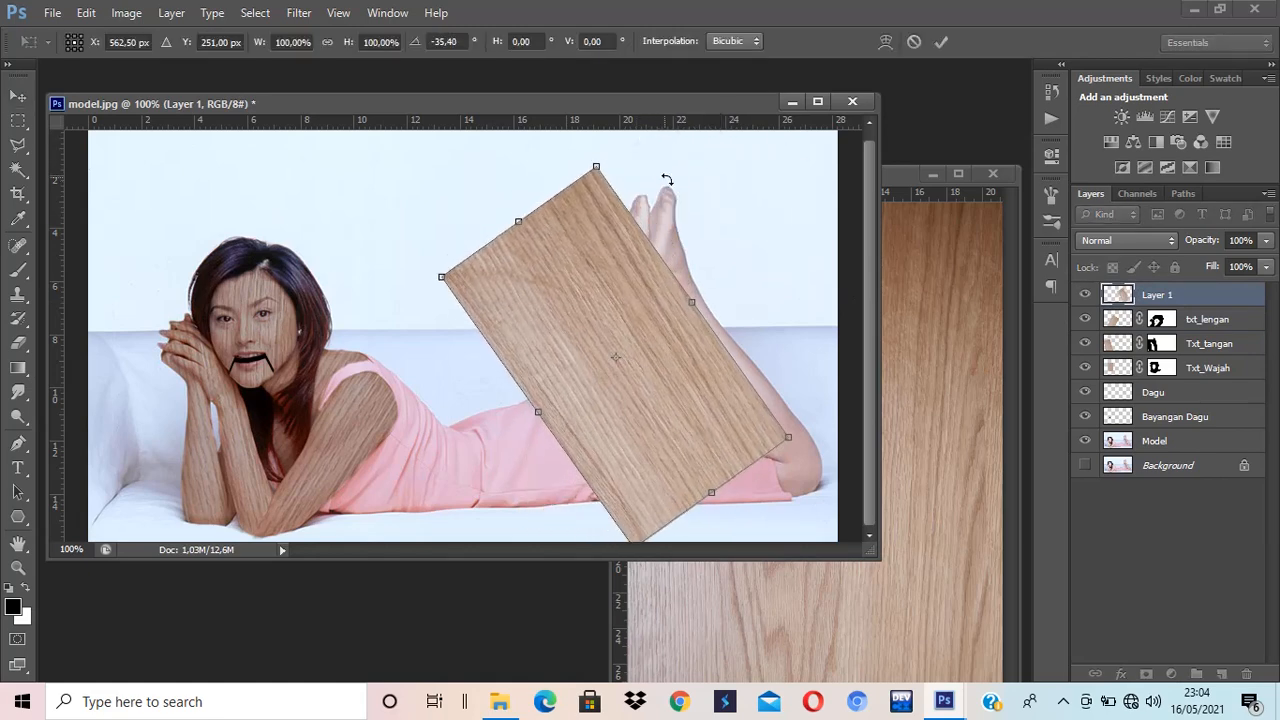
key(Return)
drag(689, 390, 760, 368)
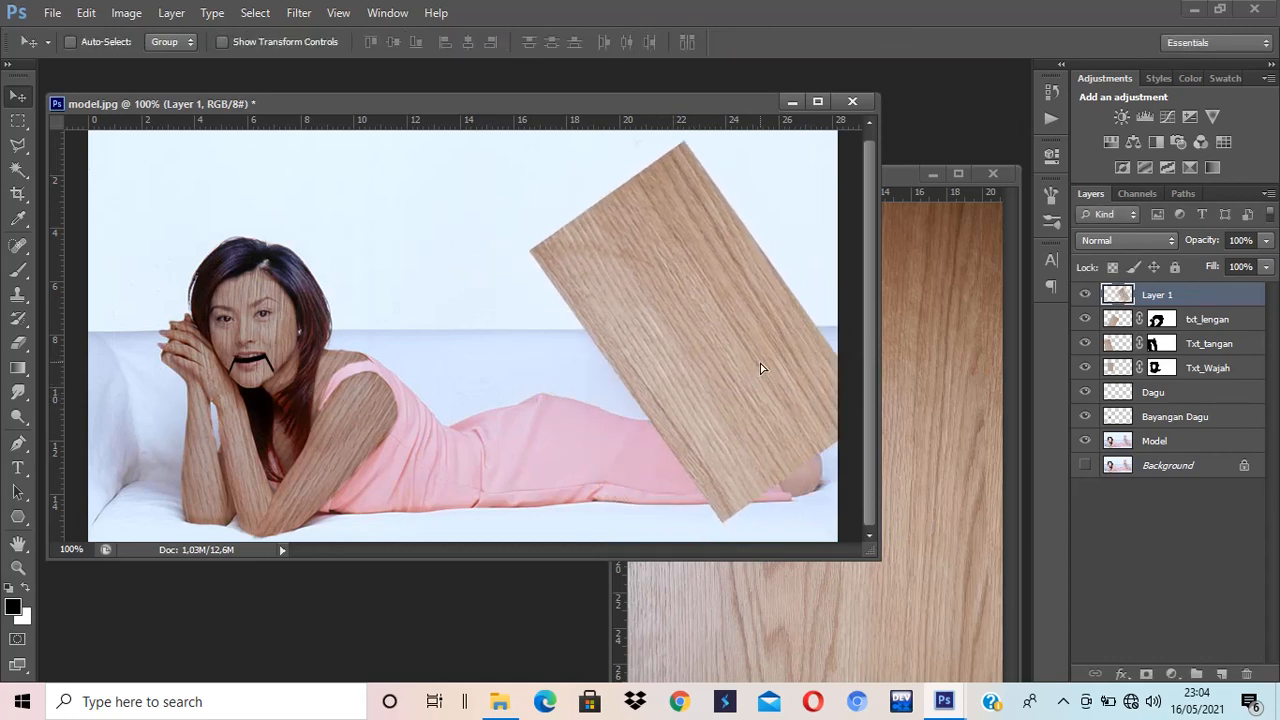
Scale the leg wood layer to about 116% and reposition it at X 653.5 px, Y 238 px to cover the legs.
key(ctrl+t)
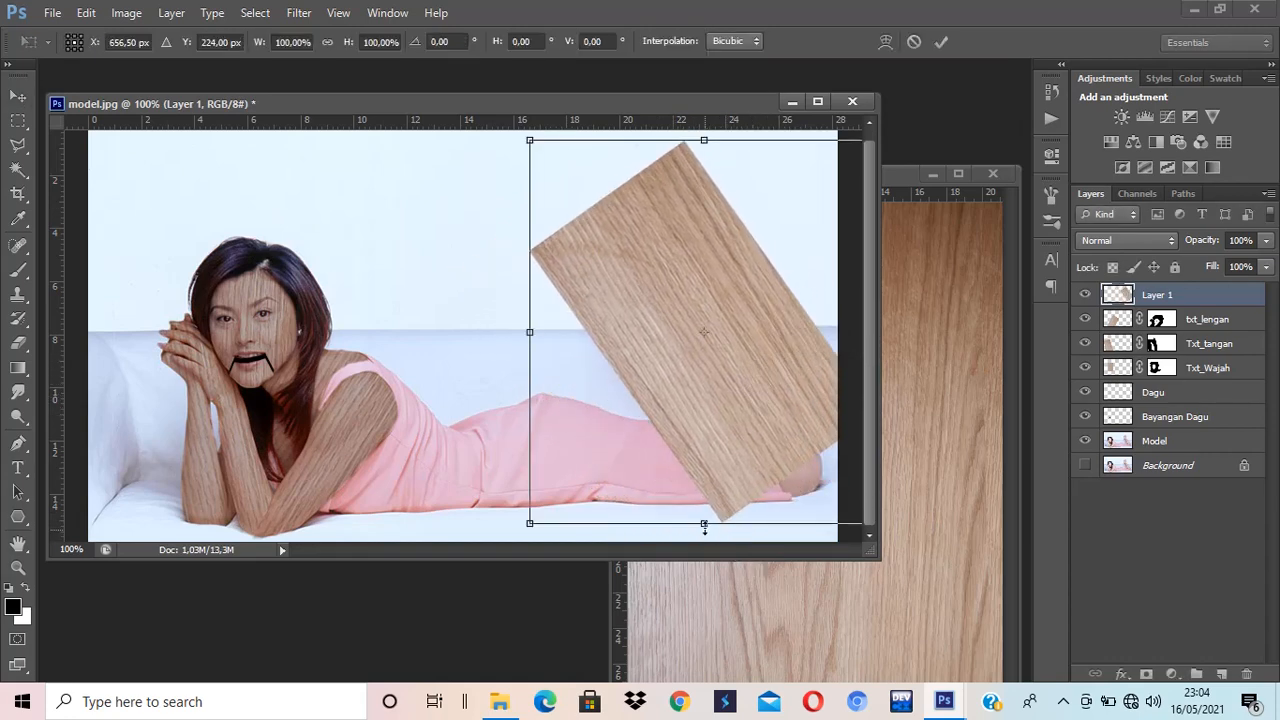
drag(529, 523, 480, 592)
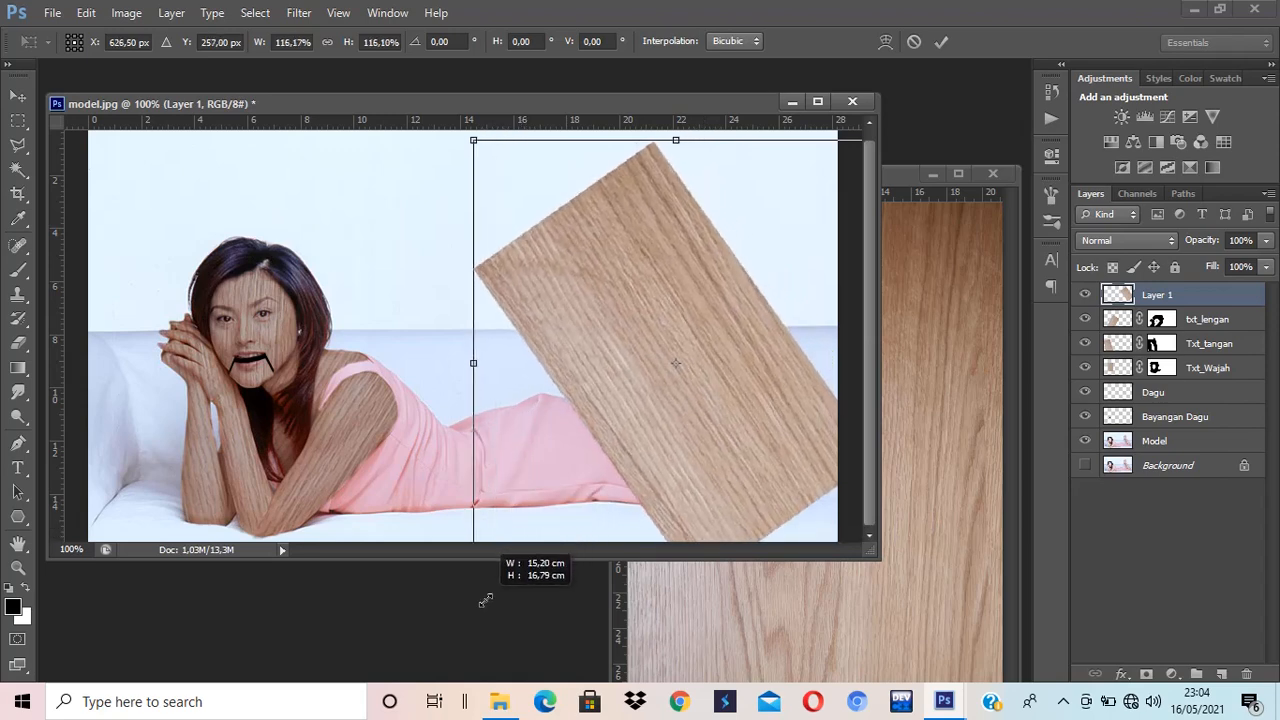
drag(663, 454, 697, 436)
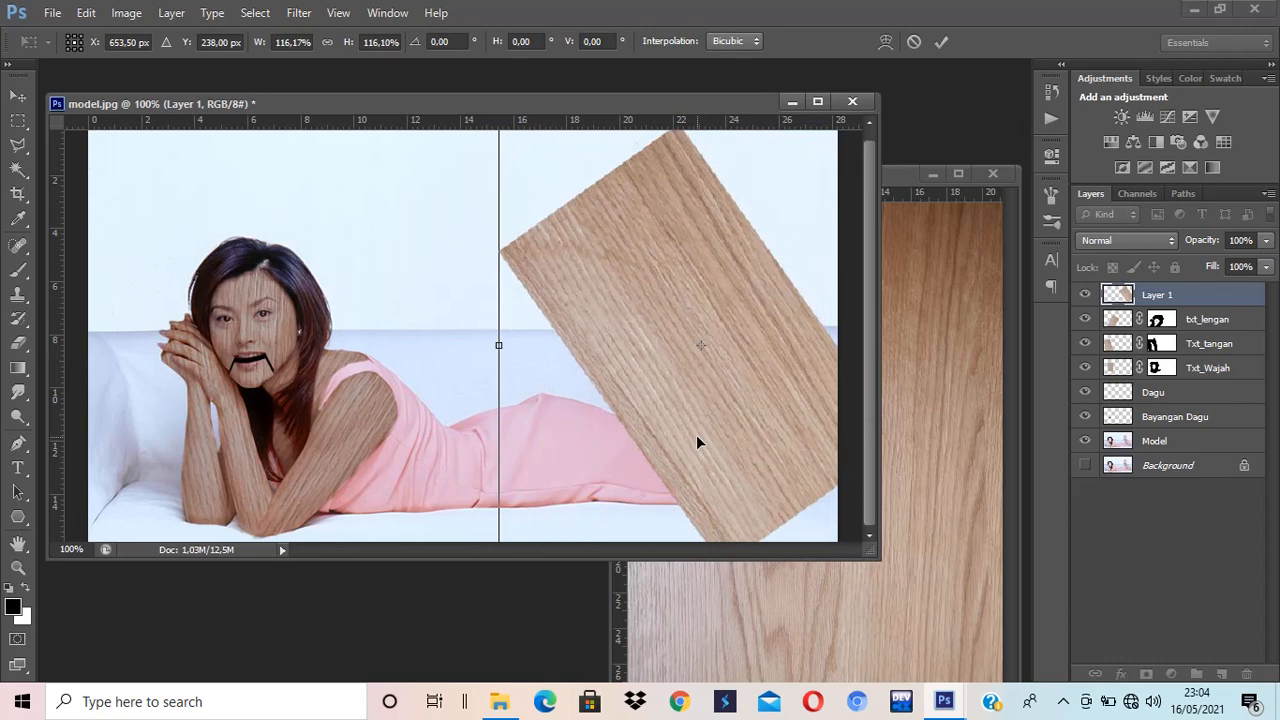
key(Return)
Set the leg wood layer's blend mode to Multiply and rename the layer Txt_Kaki.
click(1169, 240)
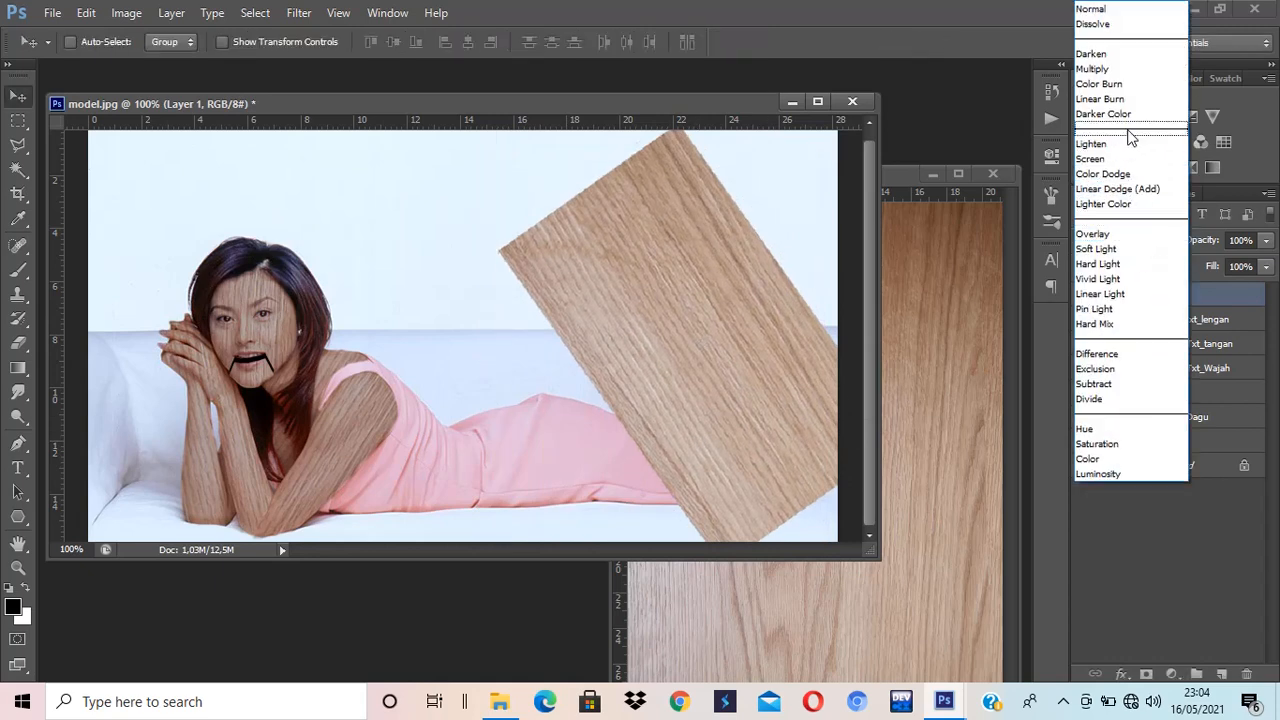
click(1092, 69)
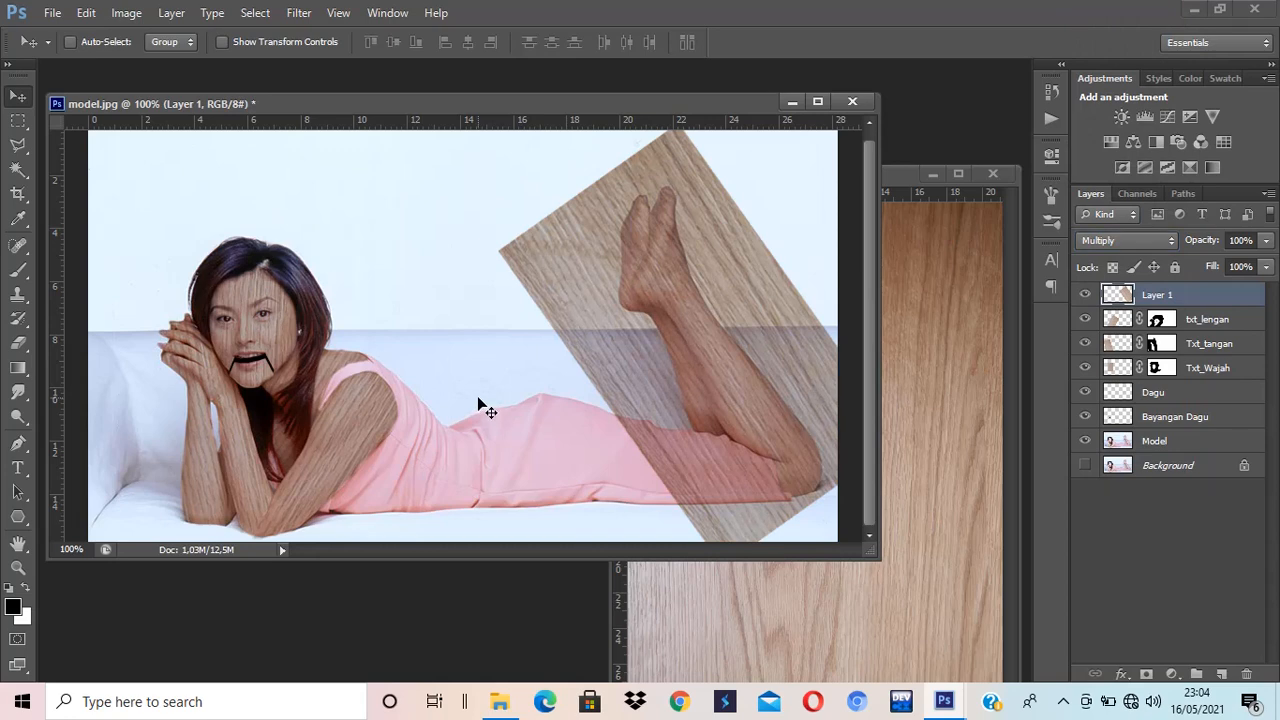
key(ctrl+t)
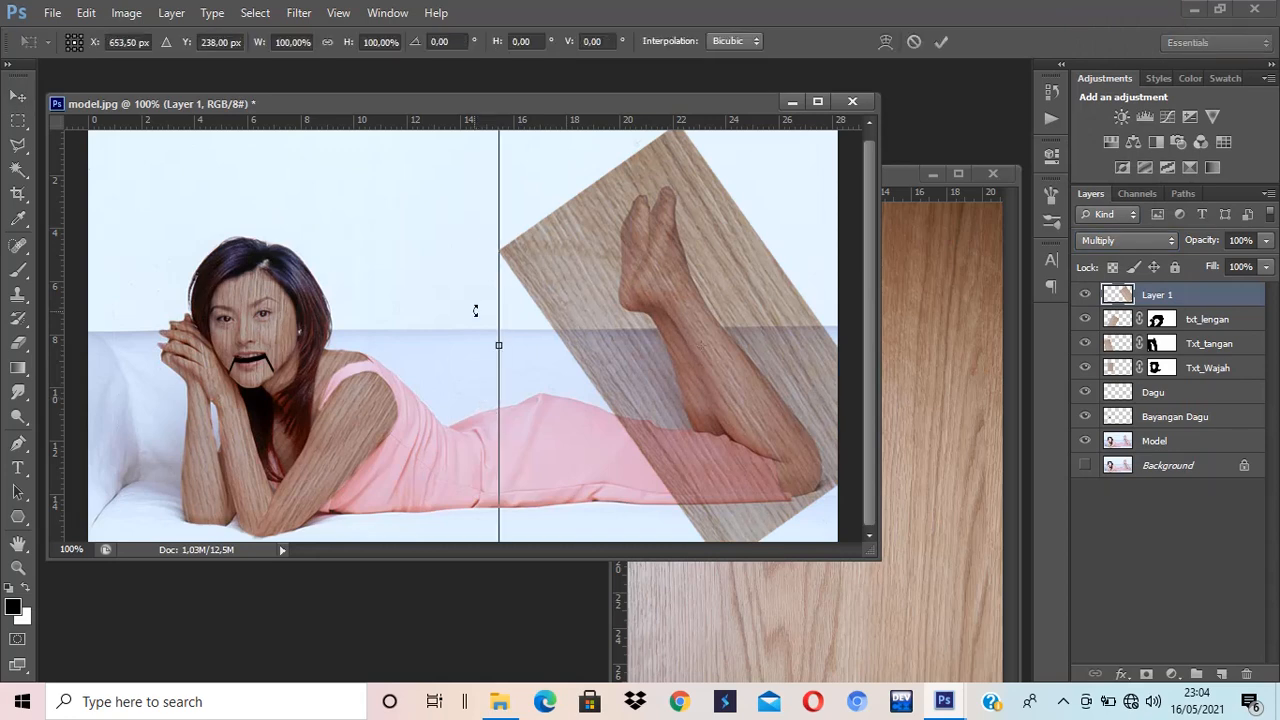
drag(466, 309, 461, 310)
key(Return)
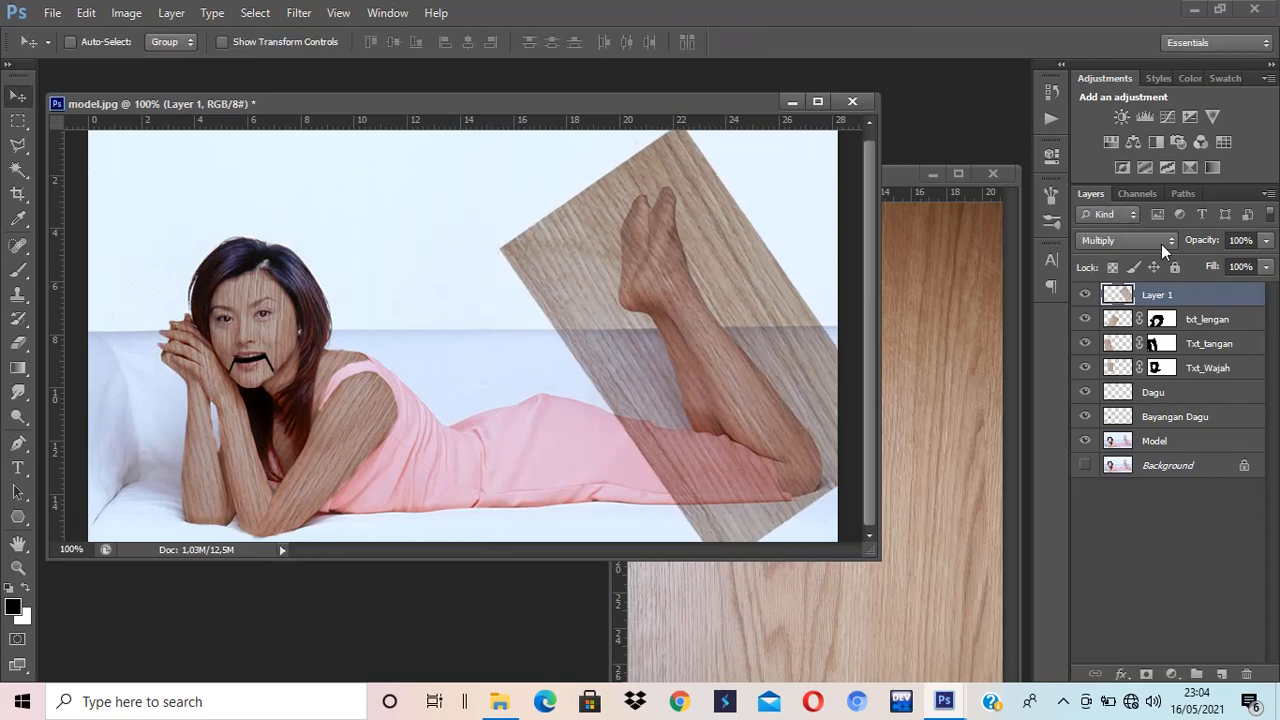
double_click(1156, 296)
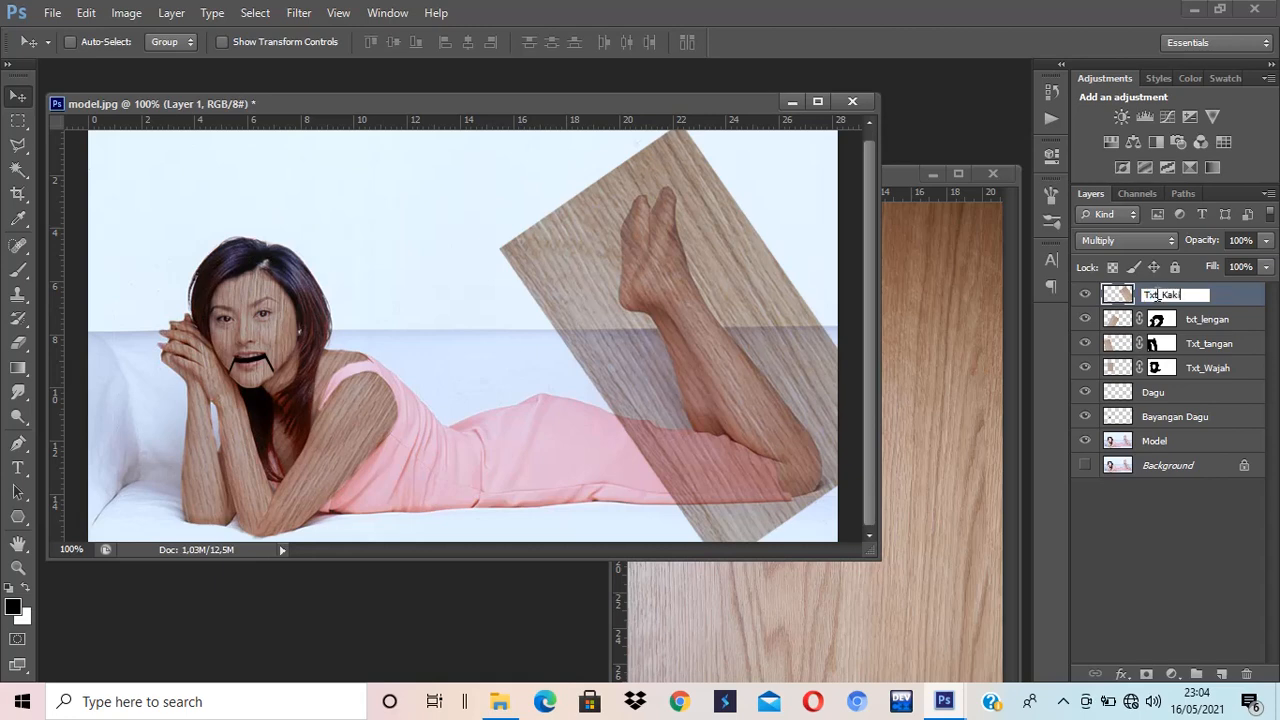
key(Return)
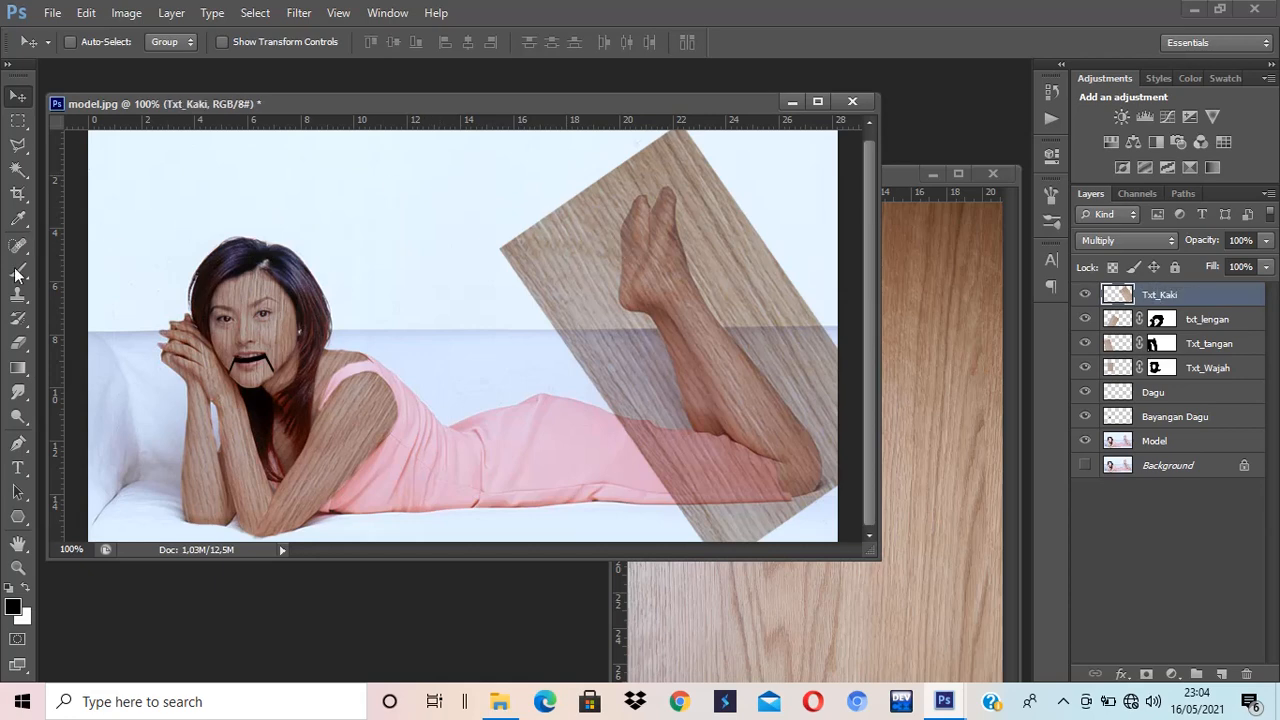
Add a layer mask to Txt_Kaki and roughly paint out the wood around the legs in black with a 60 px brush.
key(b)
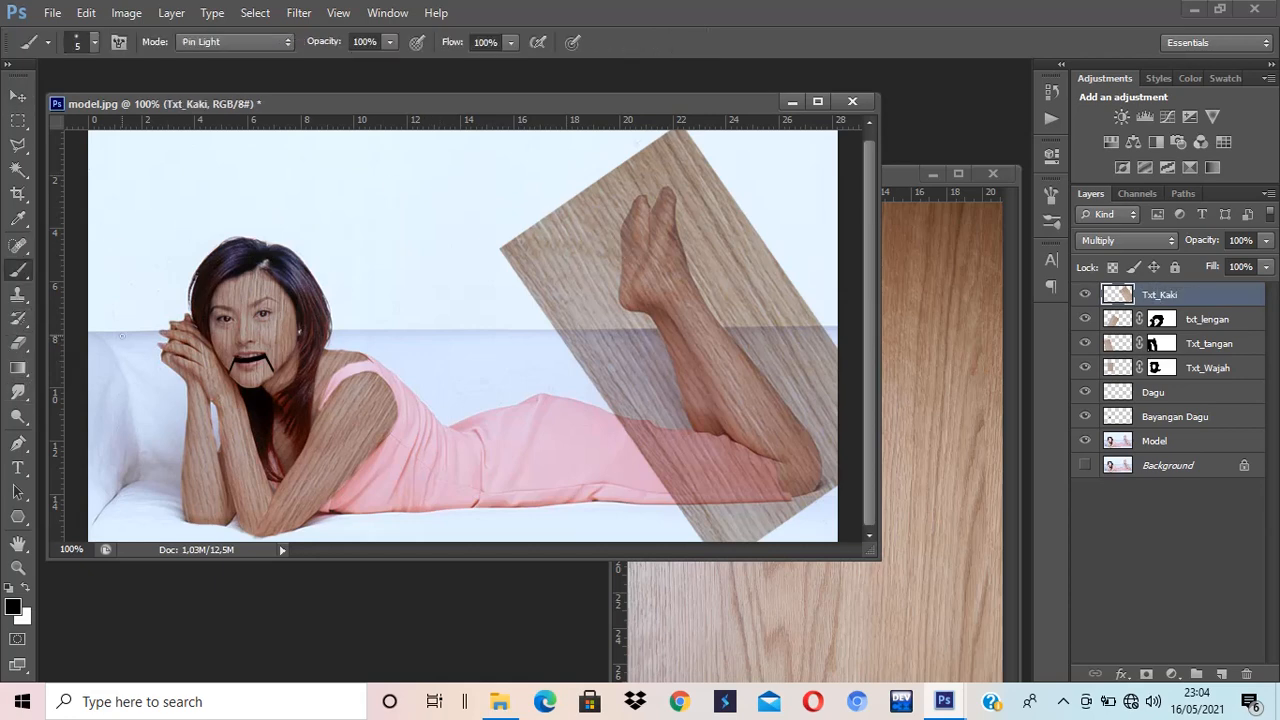
click(1146, 674)
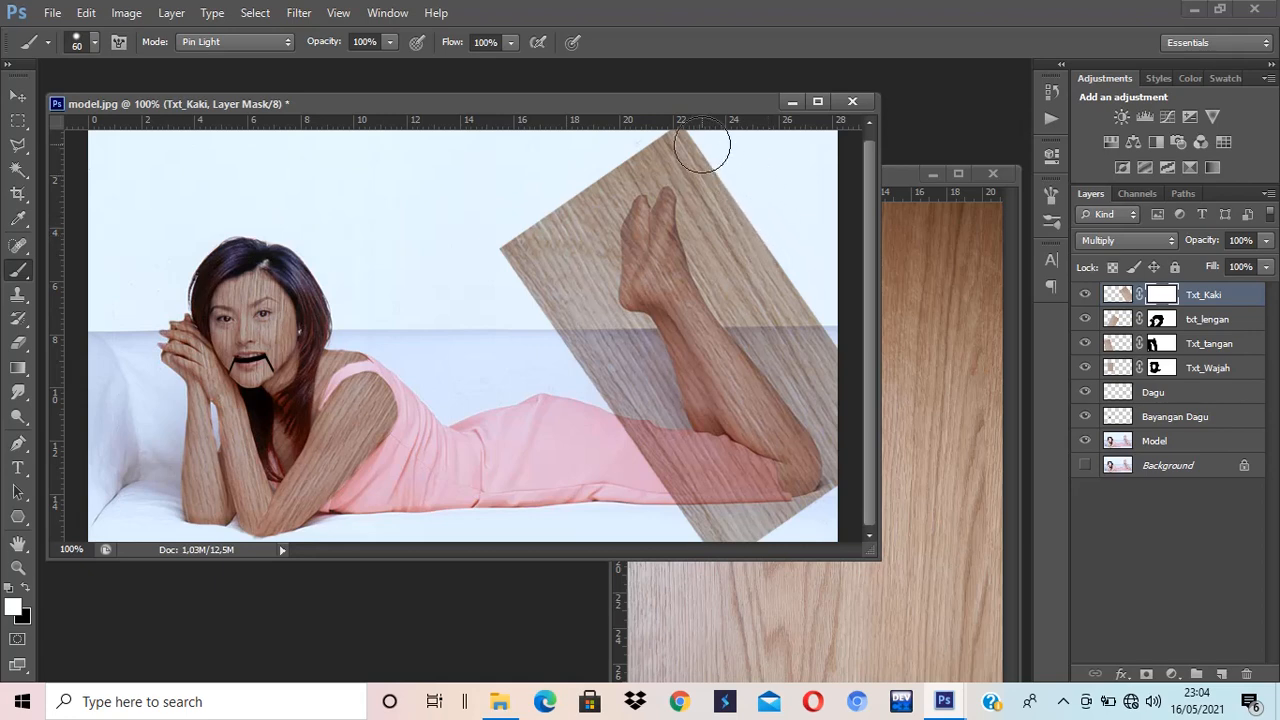
key(x)
mouse_move(766, 200)
mouse_down()
mouse_move(688, 139)
mouse_move(652, 142)
mouse_move(568, 214)
mouse_move(511, 241)
mouse_move(523, 267)
mouse_move(548, 276)
mouse_move(588, 232)
mouse_move(585, 319)
mouse_move(649, 409)
mouse_move(549, 328)
mouse_move(617, 429)
mouse_move(667, 465)
mouse_move(732, 483)
mouse_move(776, 557)
mouse_move(701, 514)
mouse_move(701, 543)
mouse_move(759, 564)
mouse_move(775, 542)
mouse_move(674, 494)
mouse_move(797, 541)
mouse_move(853, 509)
mouse_move(863, 456)
mouse_move(723, 274)
mouse_move(691, 143)
mouse_up()
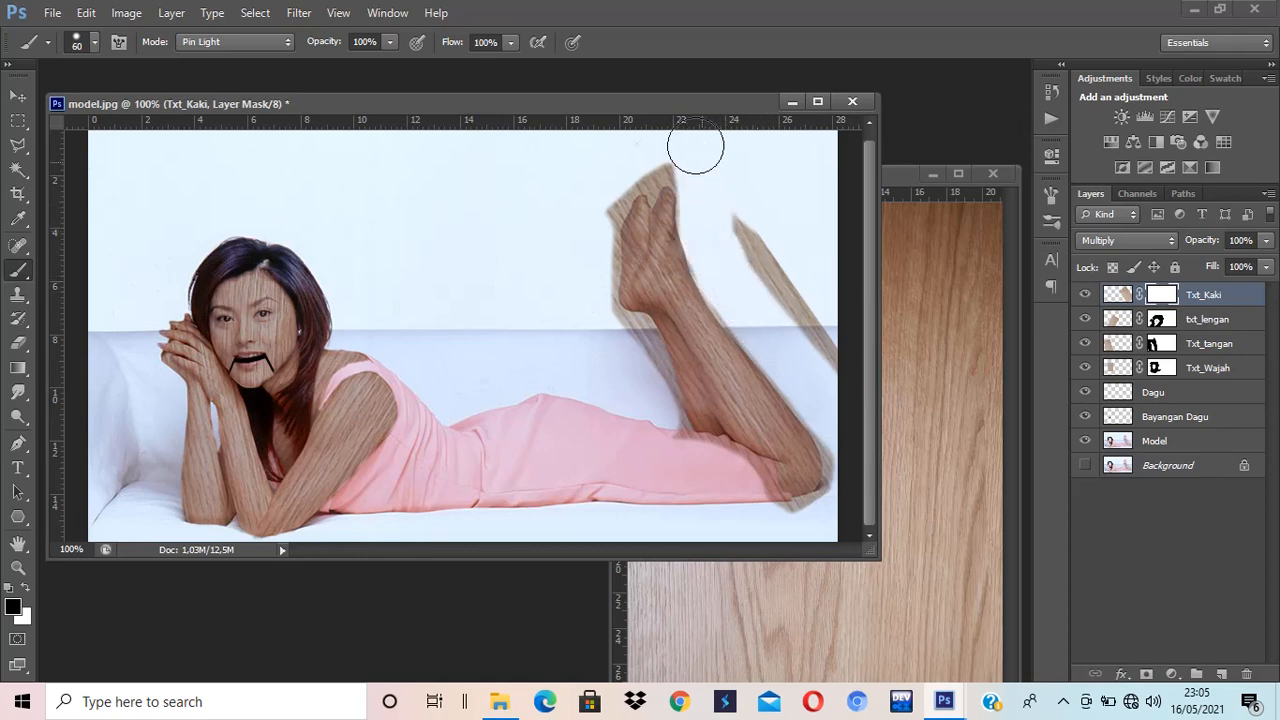
drag(758, 256, 806, 289)
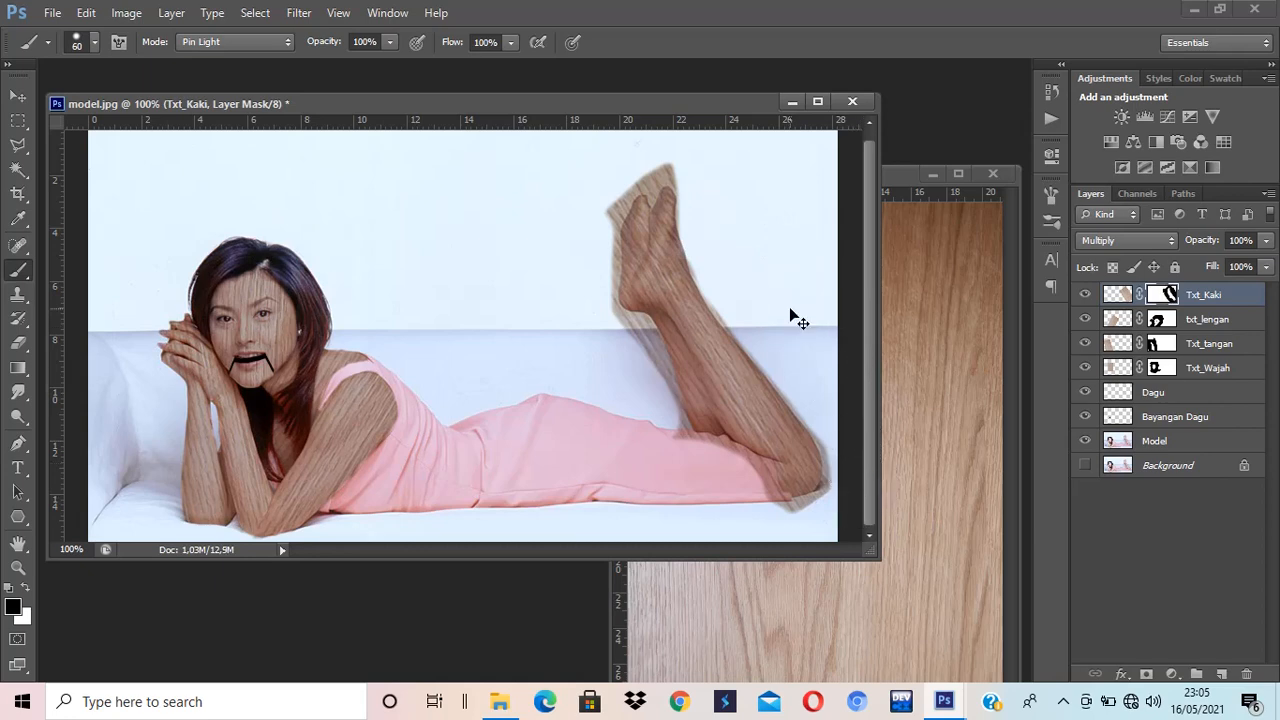
Reduce the mask brush to 25 px and paint out the excess wood along the toes and front of the foot.
click(18, 97)
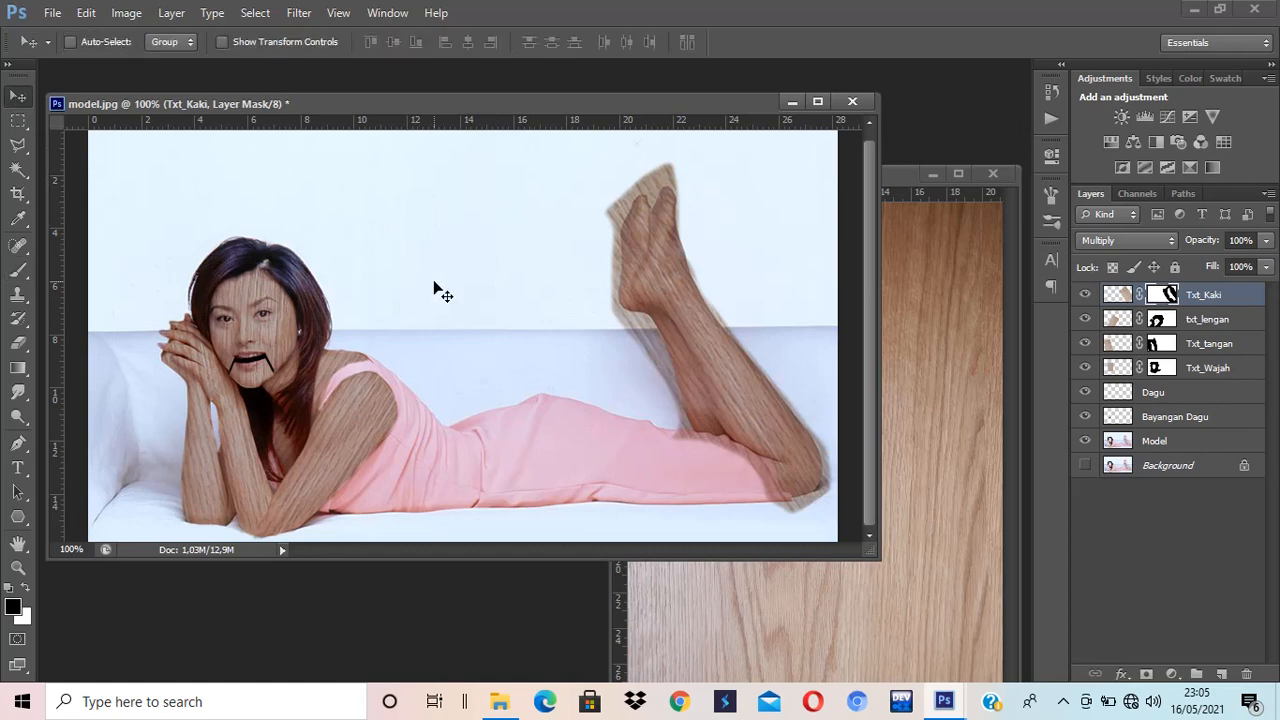
key(ctrl+plus)
key(ctrl+plus)
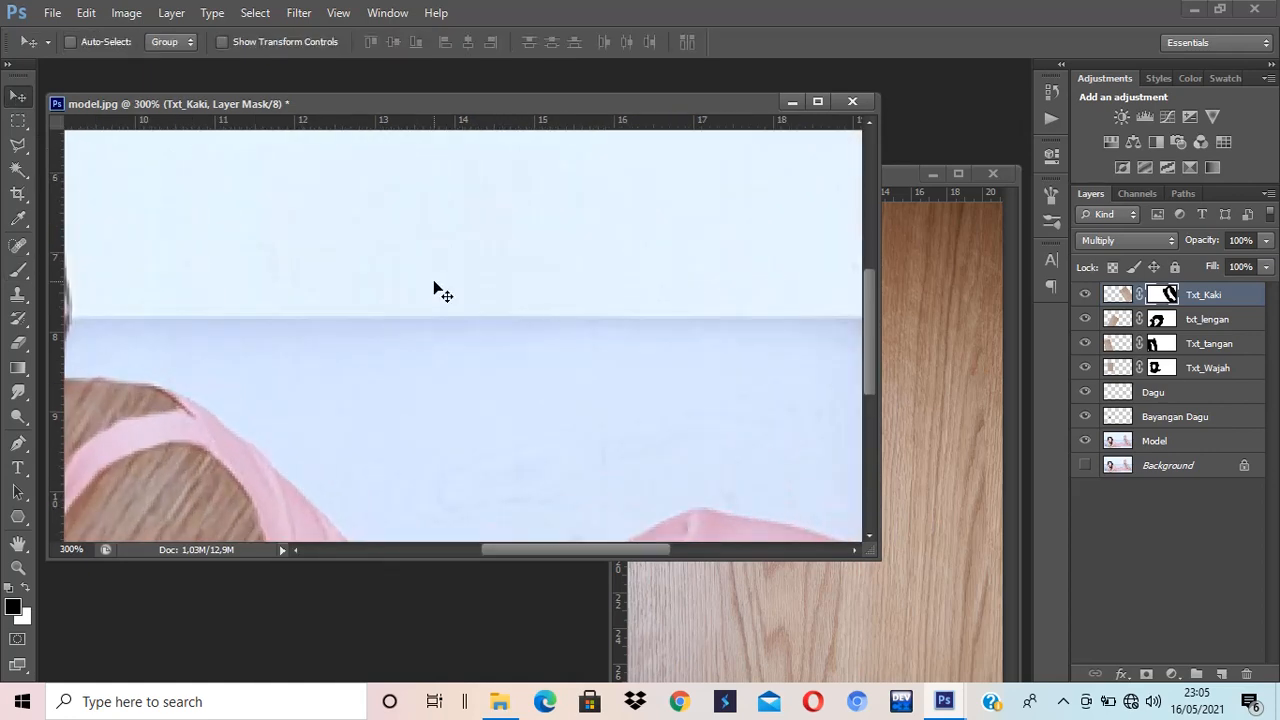
drag(866, 552, 988, 640)
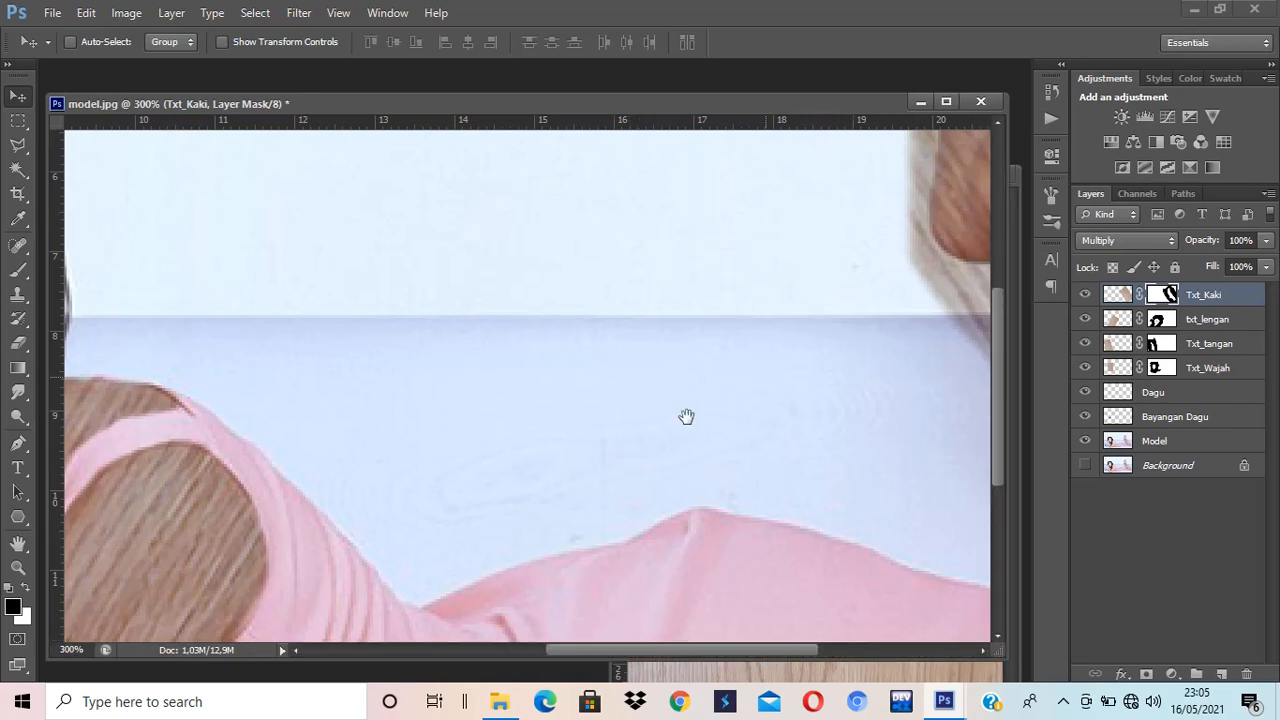
drag(686, 417, 414, 500)
drag(711, 400, 730, 492)
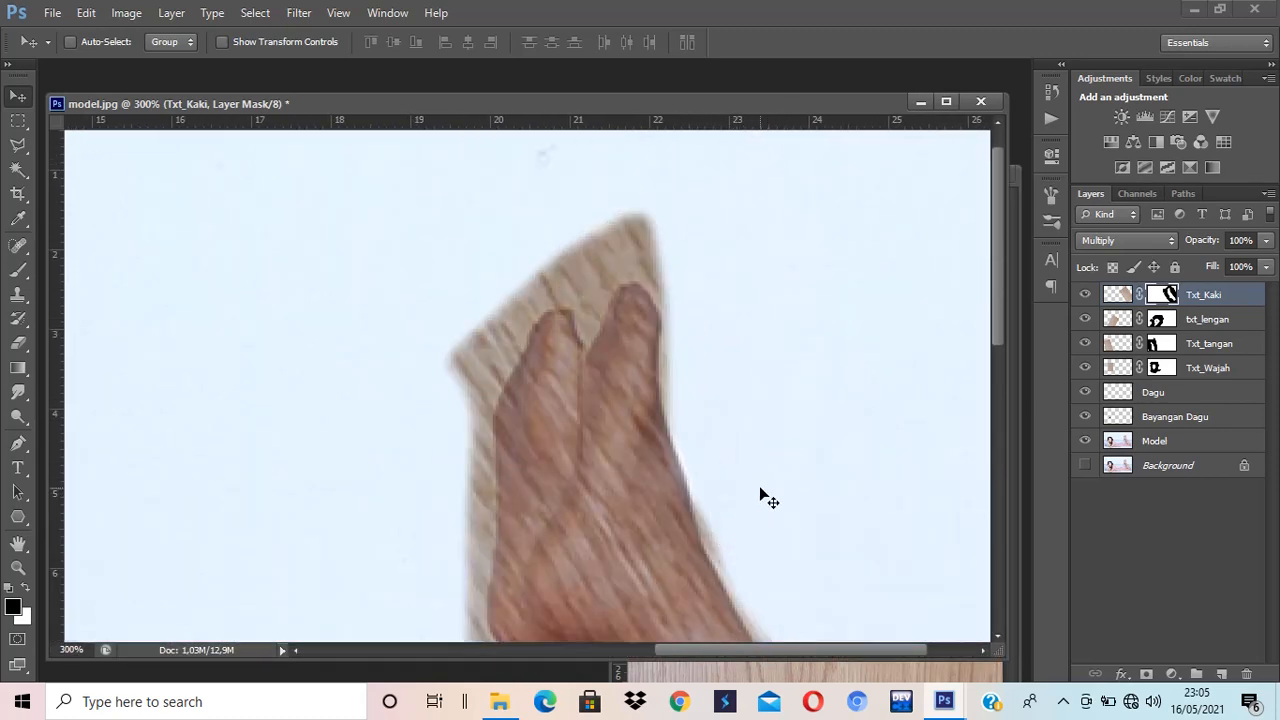
key(b)
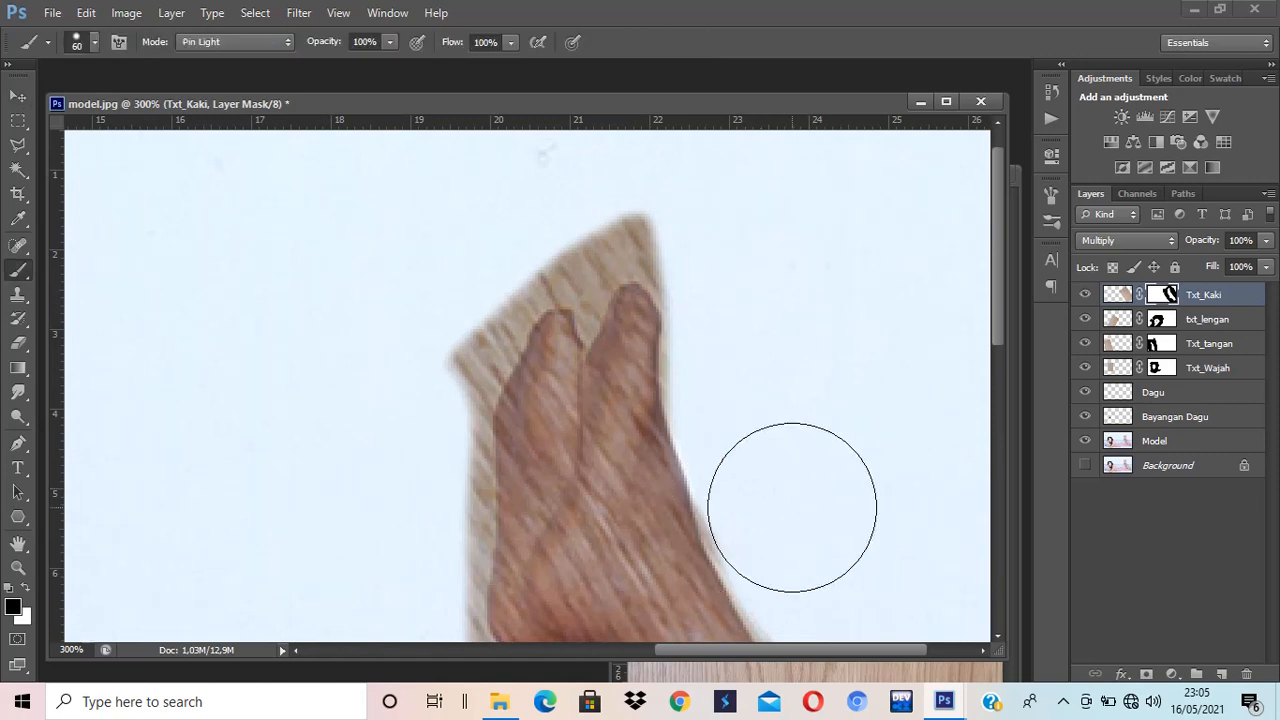
key(bracketleft)
key(bracketleft)
key(bracketleft)
key(bracketleft)
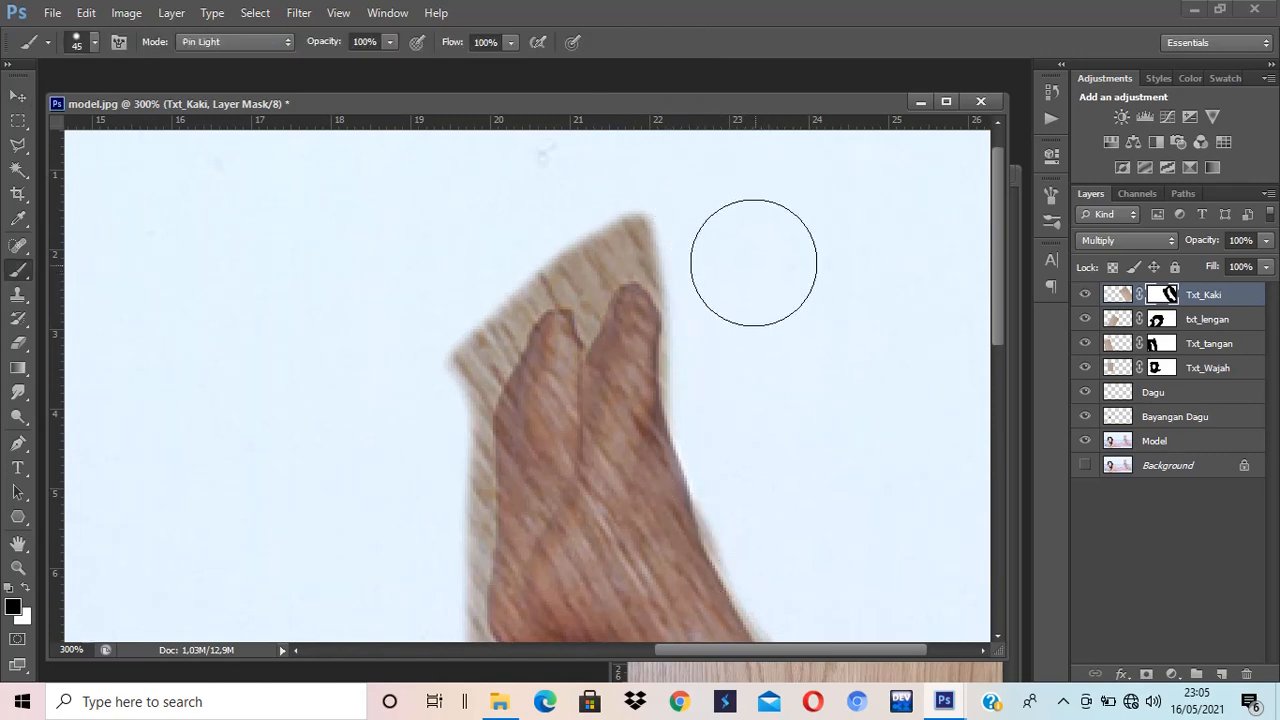
mouse_move(673, 241)
mouse_down()
mouse_move(698, 308)
mouse_move(695, 420)
mouse_move(722, 454)
mouse_move(739, 528)
mouse_move(727, 514)
mouse_move(757, 566)
mouse_move(748, 464)
mouse_move(691, 279)
mouse_up()
key(space)
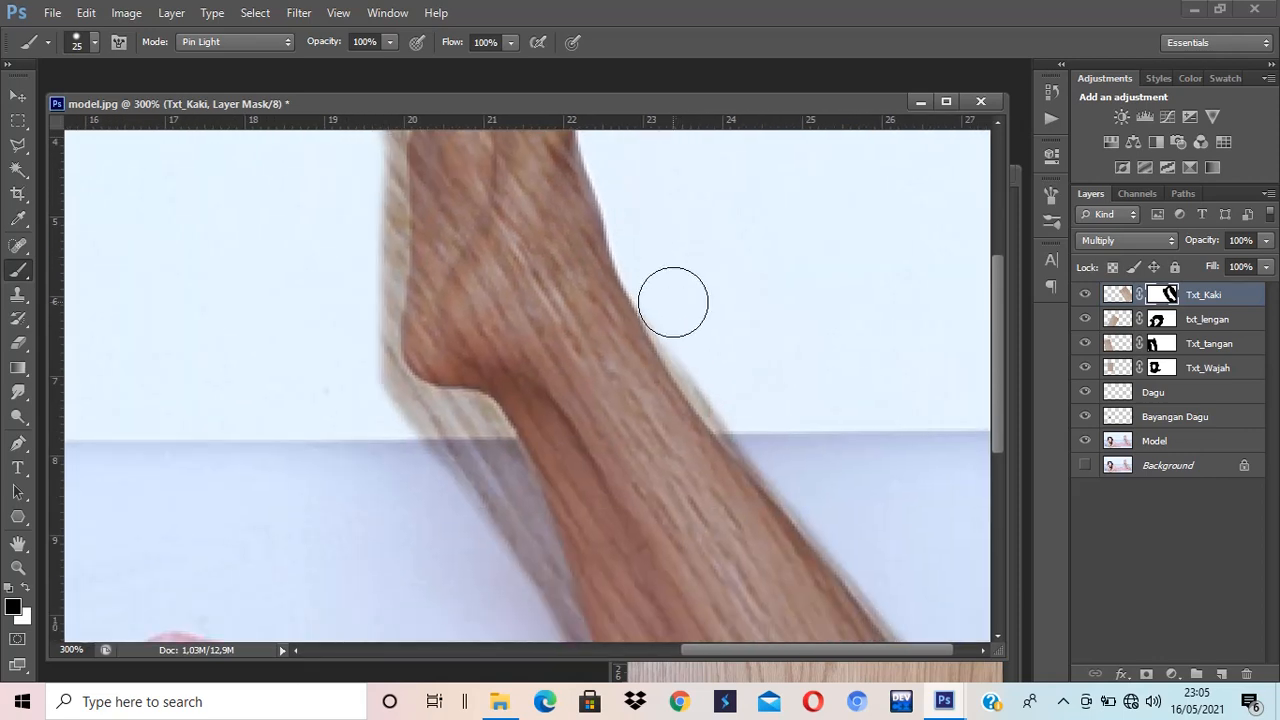
mouse_move(722, 452)
mouse_down()
mouse_move(705, 346)
mouse_move(740, 397)
mouse_up()
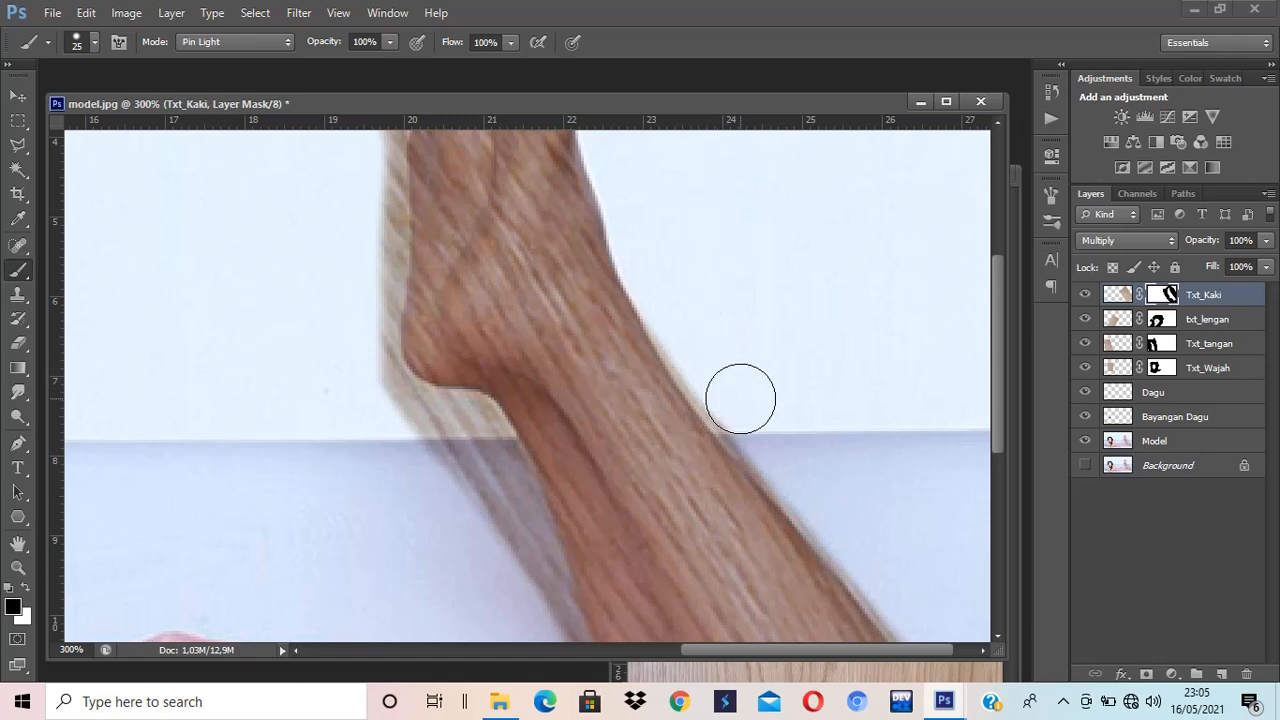
shift+click(203, 157)
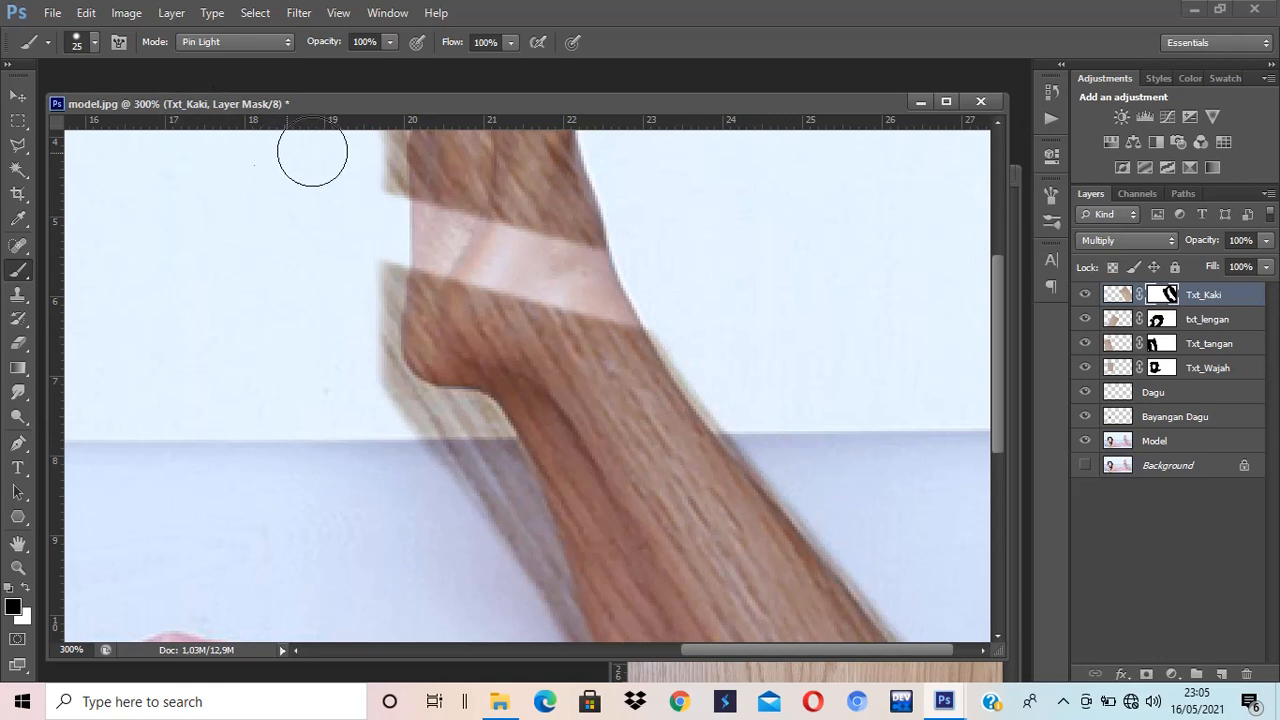
mouse_move(312, 152)
mouse_down()
mouse_move(548, 202)
mouse_move(754, 263)
mouse_up()
mouse_move(480, 234)
mouse_down()
mouse_move(451, 308)
mouse_move(518, 295)
mouse_up()
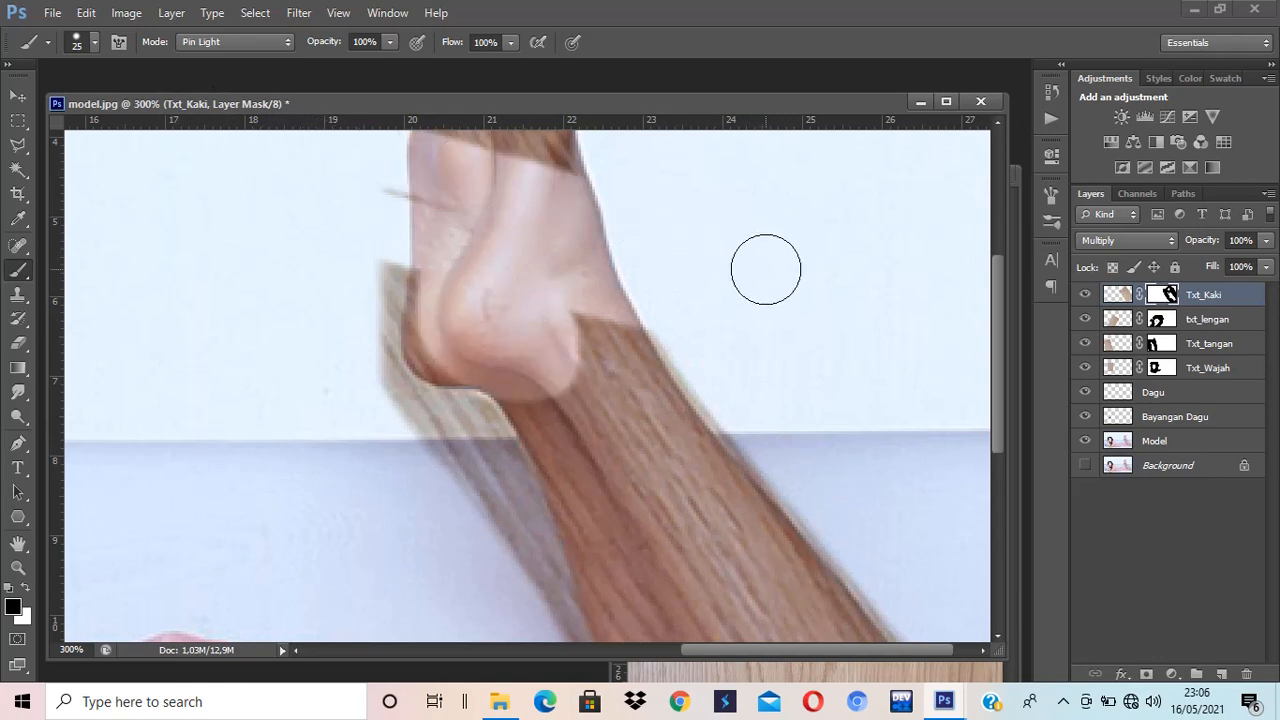
key(ctrl+alt+z)
key(ctrl+alt+z)
key(ctrl+alt+z)
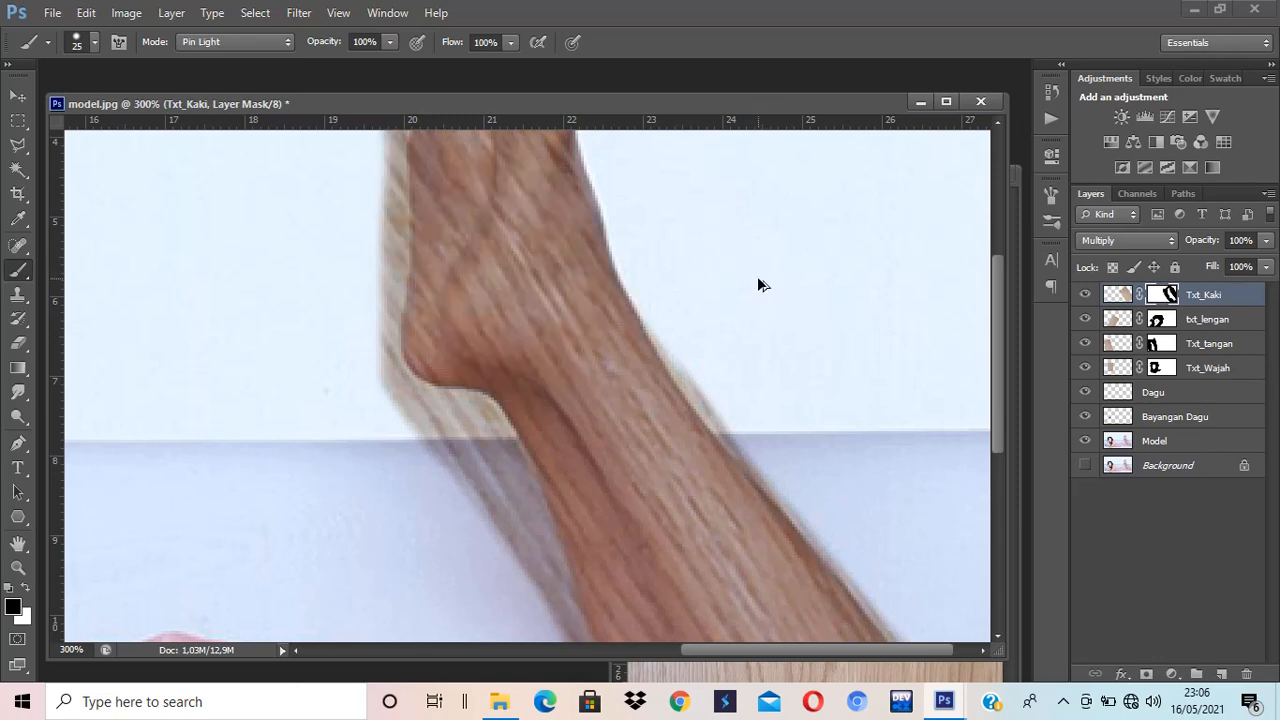
scroll(431, 268, up, 1)
scroll(431, 268, up, 3)
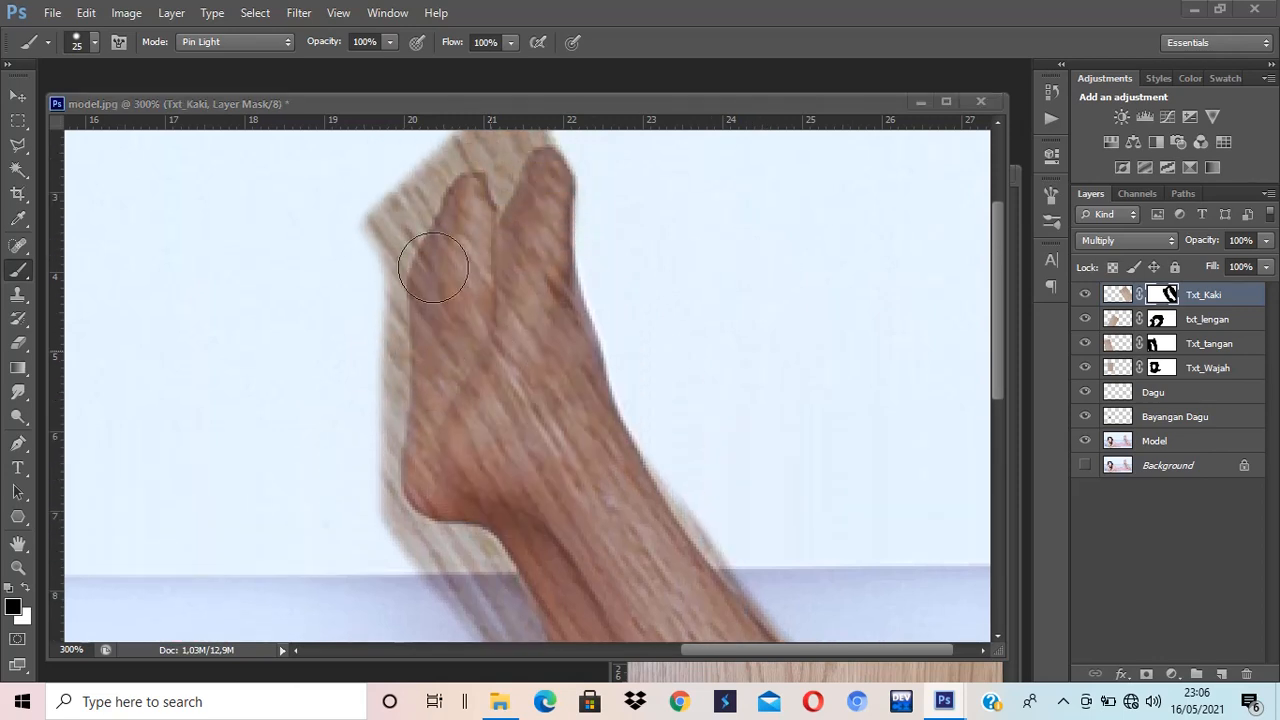
scroll(434, 268, down, 3)
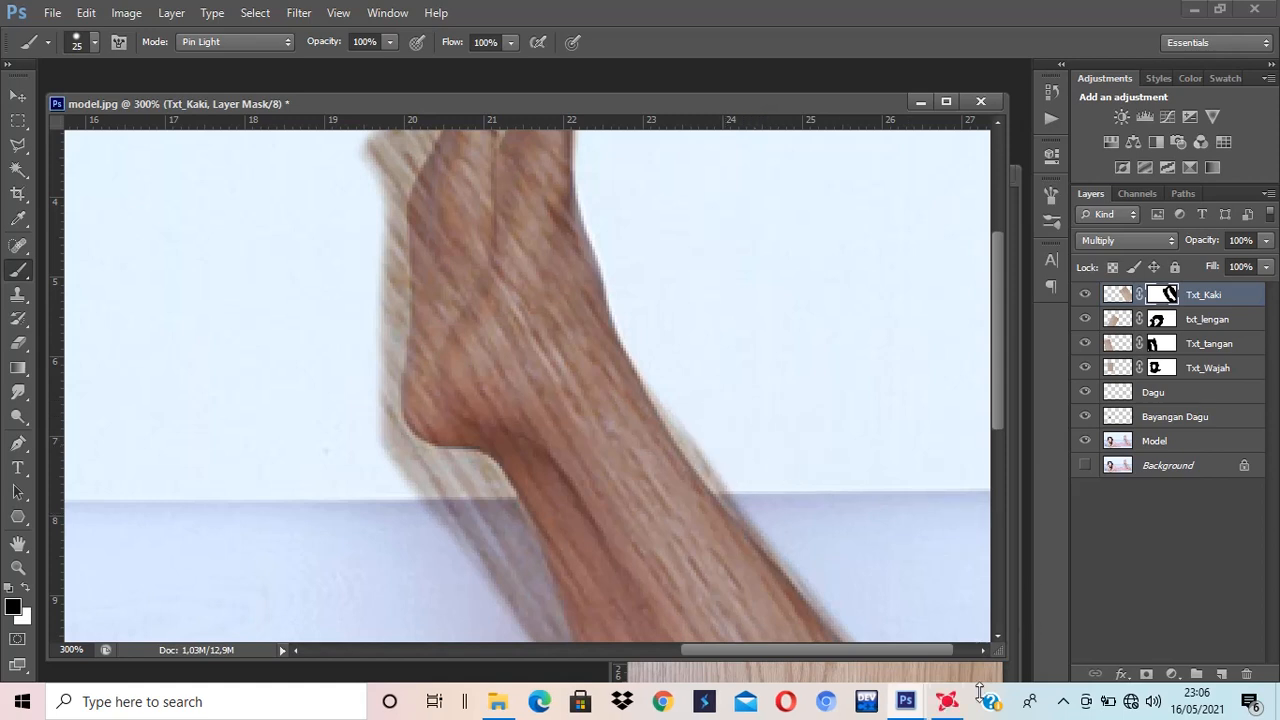
click(946, 702)
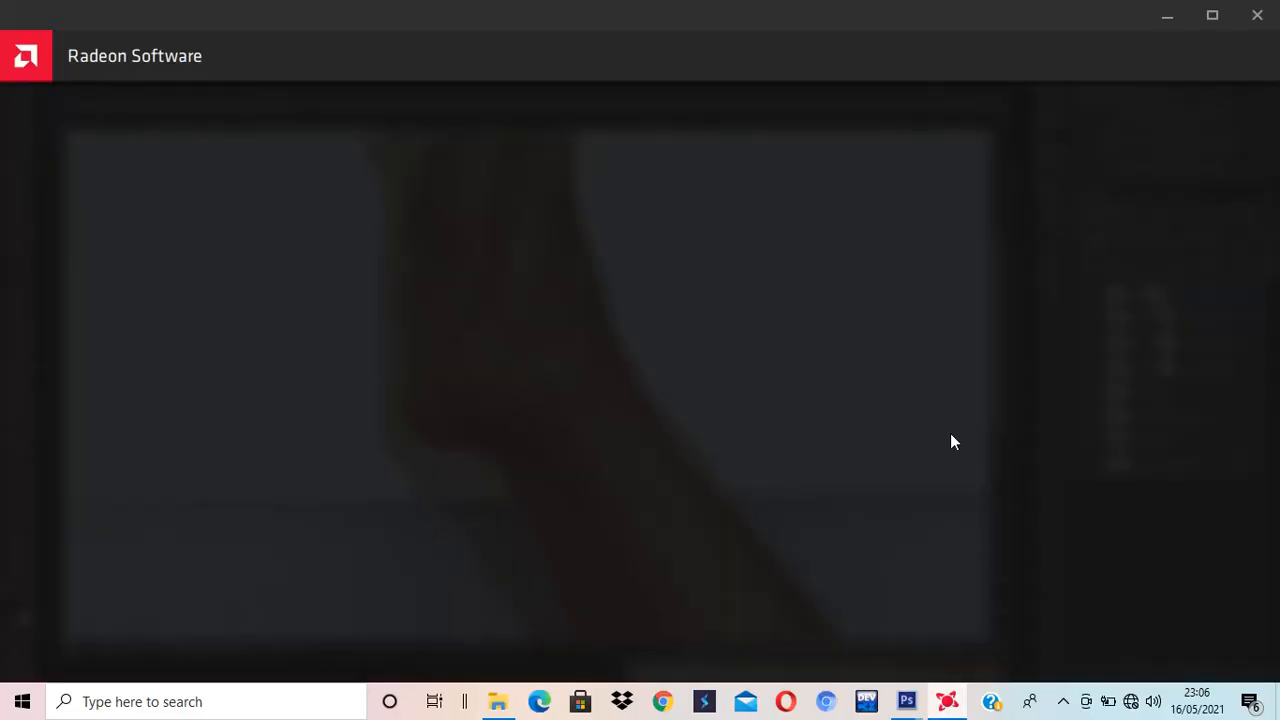
click(1257, 18)
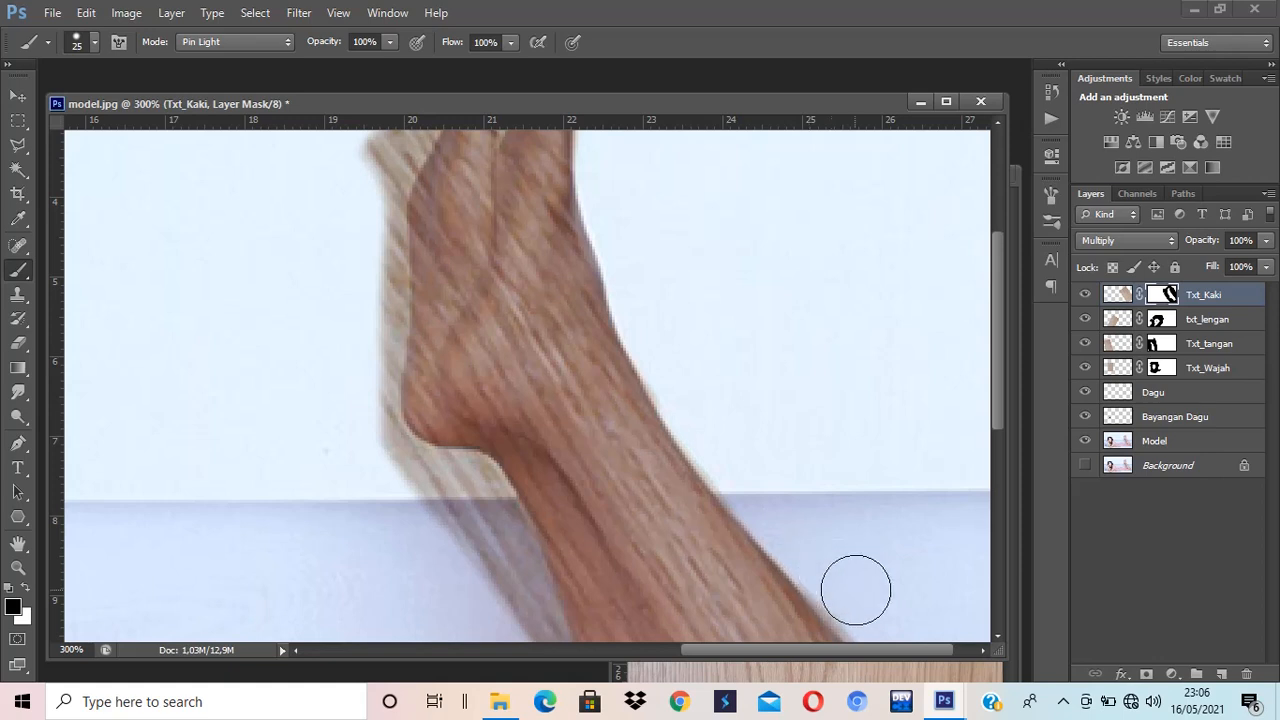
Mask off the excess wood along the shin, around the knee and over the dress hem with the 25 px brush.
mouse_move(849, 560)
mouse_down()
mouse_move(740, 431)
mouse_move(694, 306)
mouse_up()
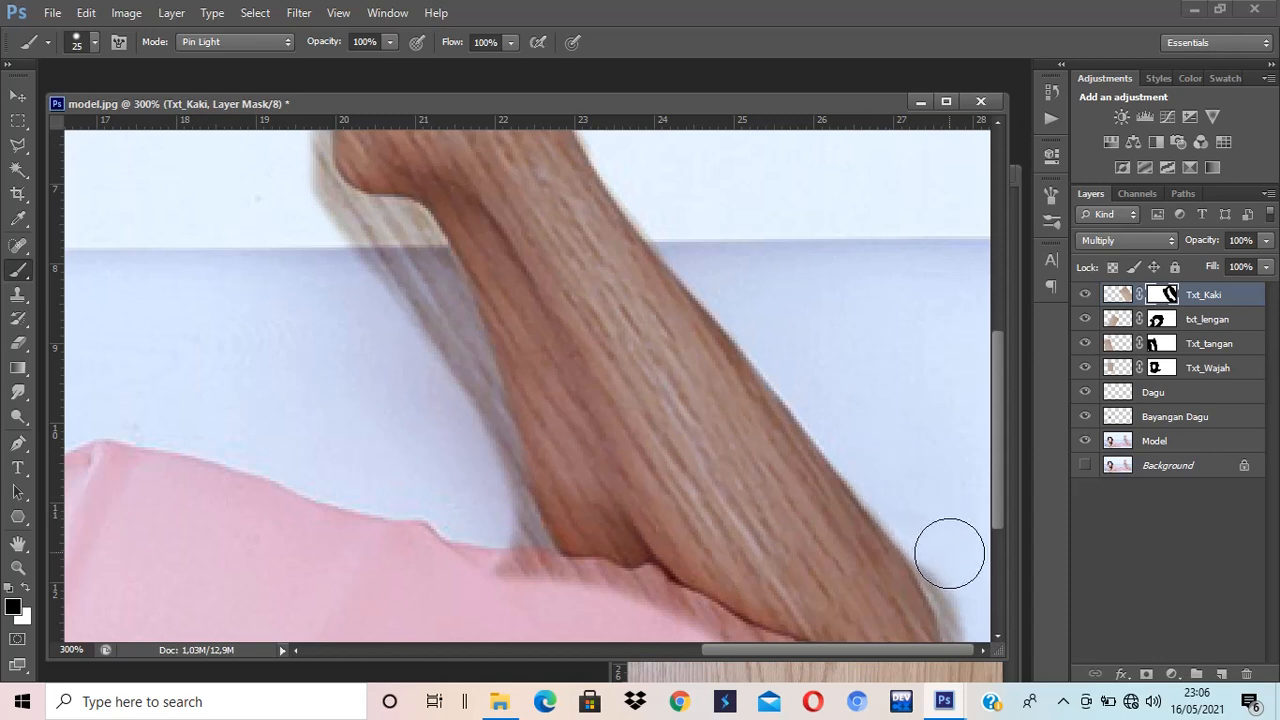
drag(951, 543, 800, 415)
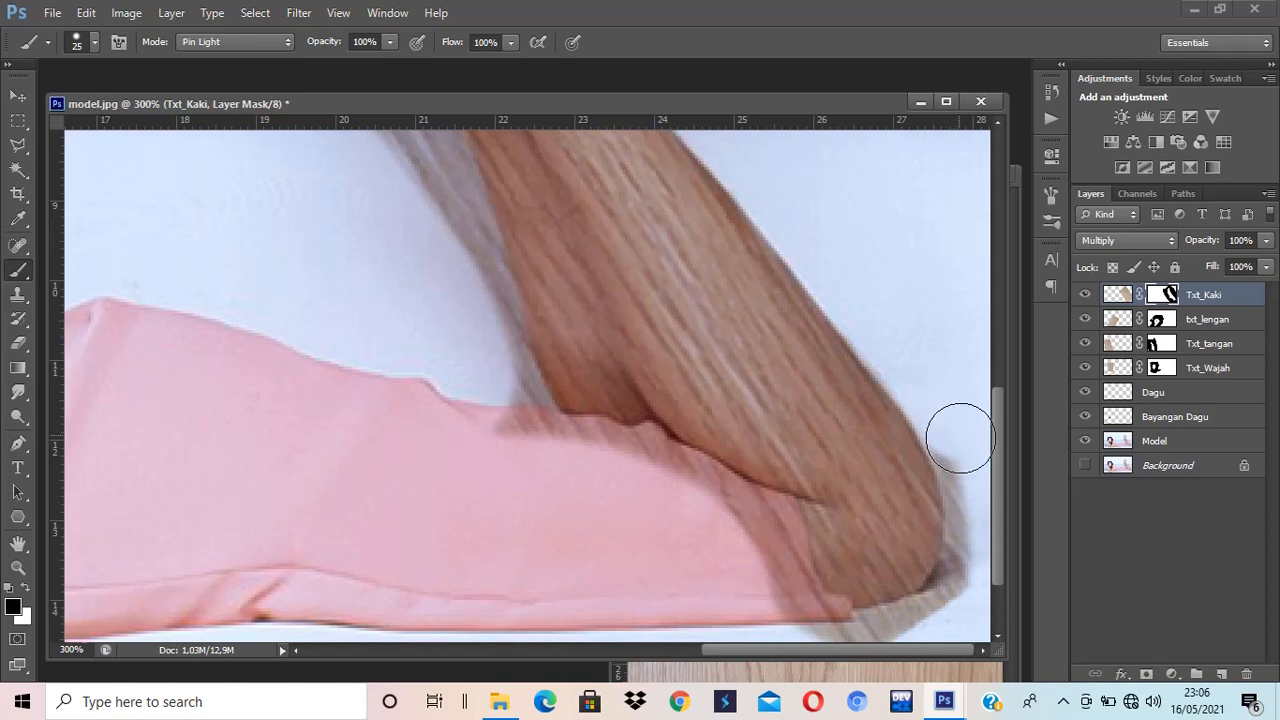
mouse_move(979, 489)
mouse_down()
mouse_move(971, 582)
mouse_move(930, 637)
mouse_move(832, 658)
mouse_move(936, 624)
mouse_move(985, 566)
mouse_move(970, 598)
mouse_move(839, 645)
mouse_move(769, 579)
mouse_move(763, 553)
mouse_move(779, 583)
mouse_move(768, 520)
mouse_move(730, 516)
mouse_move(637, 457)
mouse_move(565, 460)
mouse_move(596, 450)
mouse_move(521, 442)
mouse_move(498, 402)
mouse_move(527, 424)
mouse_move(498, 400)
mouse_up()
Restore wood on the calf with white, and mask the spill behind the calf up to the heel with black.
key(x)
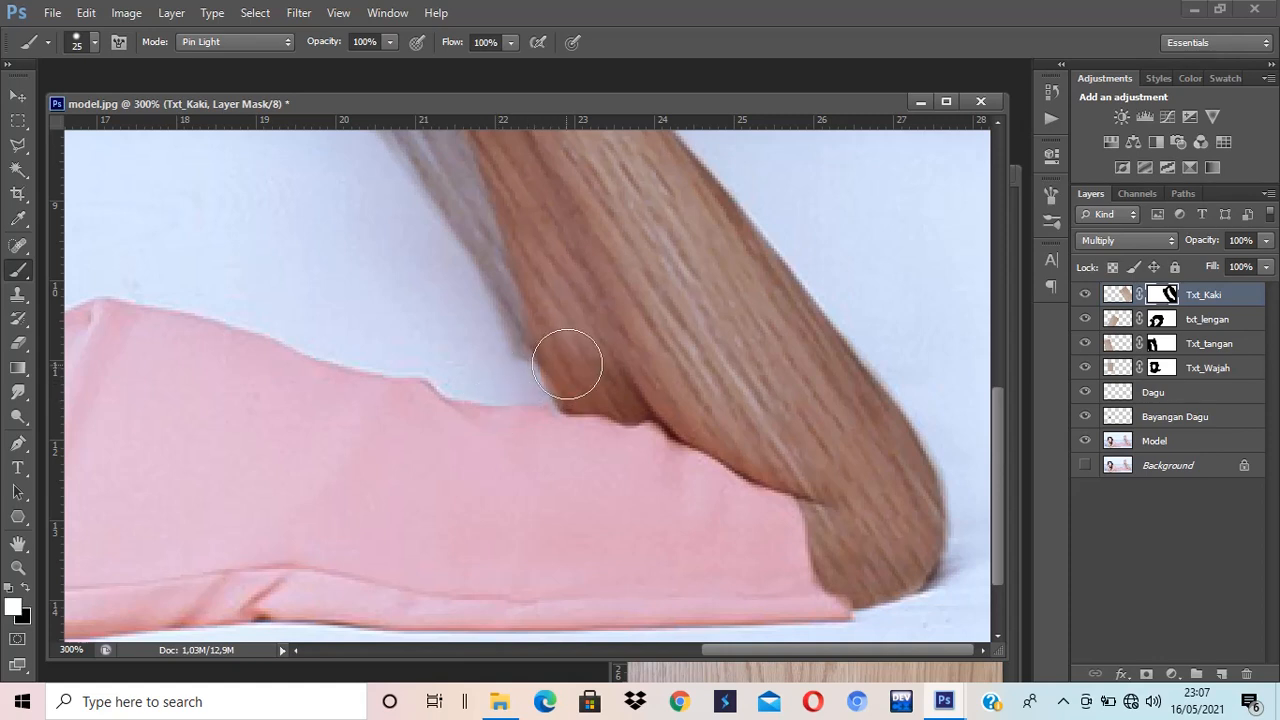
mouse_move(567, 364)
mouse_down()
mouse_move(498, 369)
mouse_move(477, 287)
mouse_move(510, 399)
mouse_move(460, 372)
mouse_move(673, 678)
mouse_up()
key(x)
mouse_move(675, 594)
mouse_down()
mouse_move(631, 449)
mouse_move(701, 625)
mouse_move(635, 471)
mouse_move(644, 513)
mouse_move(651, 459)
mouse_move(605, 373)
mouse_move(547, 362)
mouse_move(496, 323)
mouse_move(605, 466)
mouse_up()
Mask out the remaining wood around the toes and soles, refining the toe edges with a 9 px brush.
scroll(605, 466, up, 5)
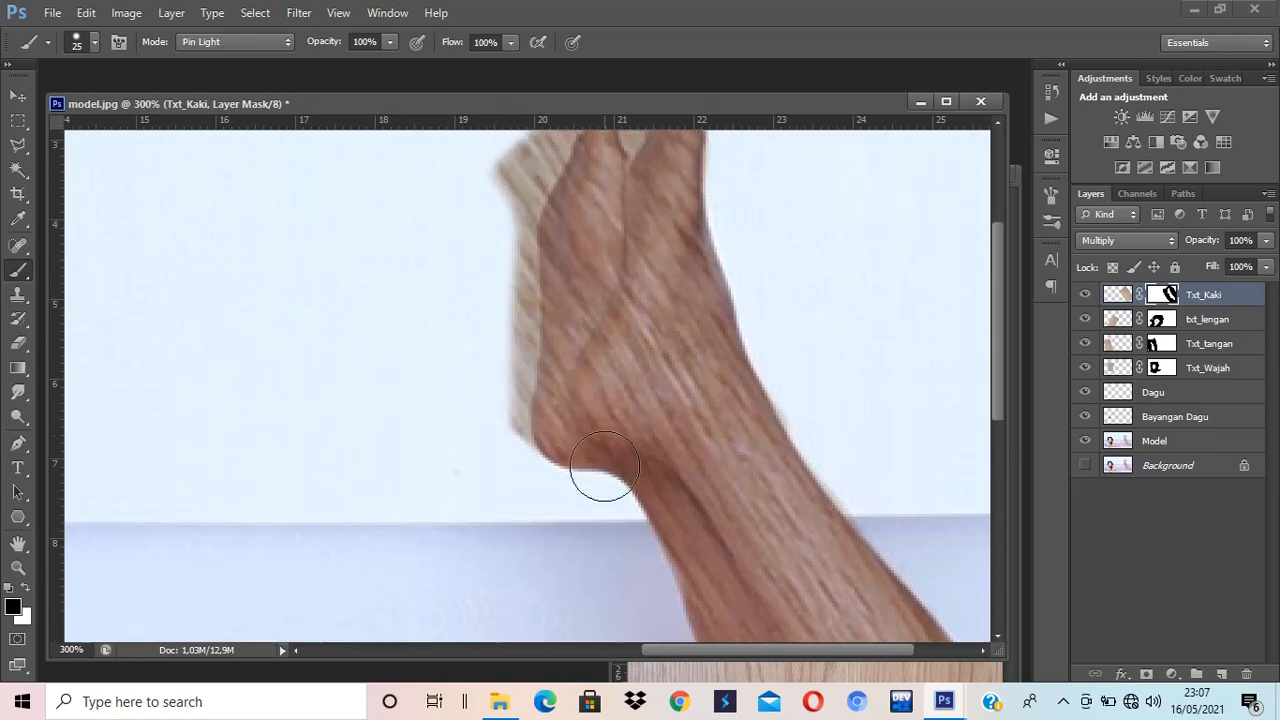
scroll(736, 256, up, 1)
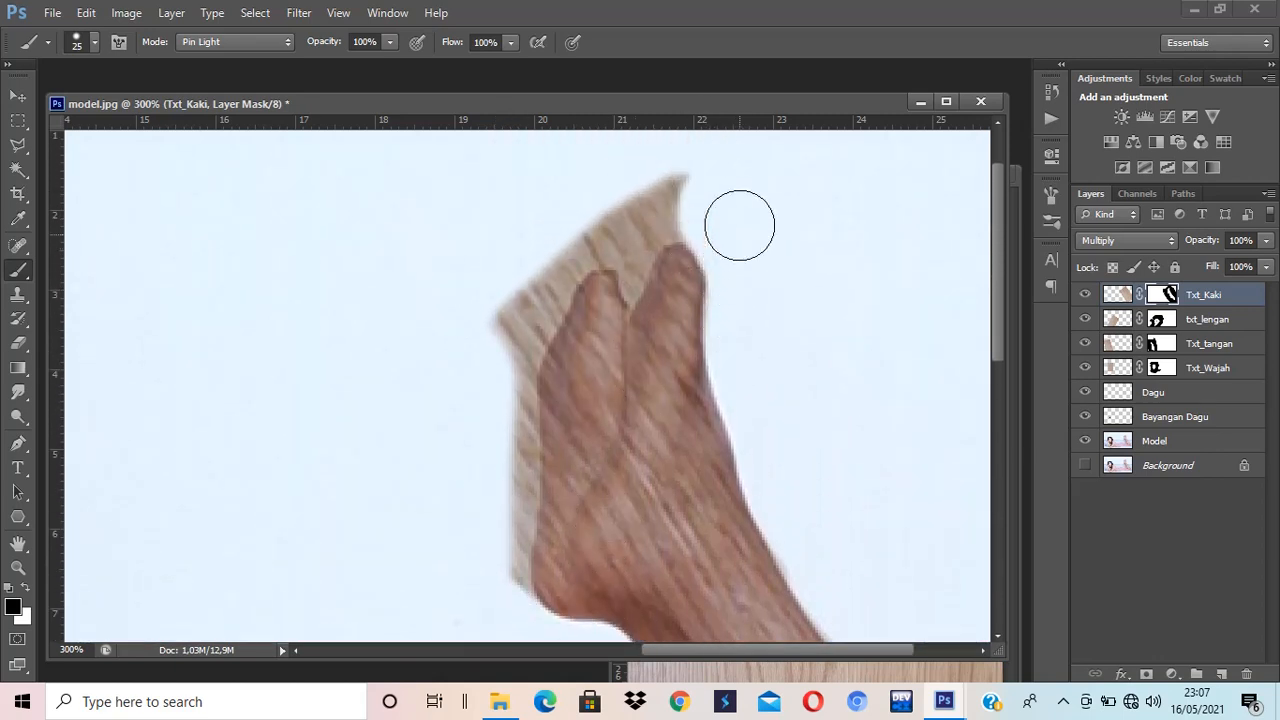
mouse_move(708, 183)
mouse_down()
mouse_move(594, 220)
mouse_move(511, 326)
mouse_move(497, 471)
mouse_move(501, 445)
mouse_move(497, 609)
mouse_move(509, 629)
mouse_up()
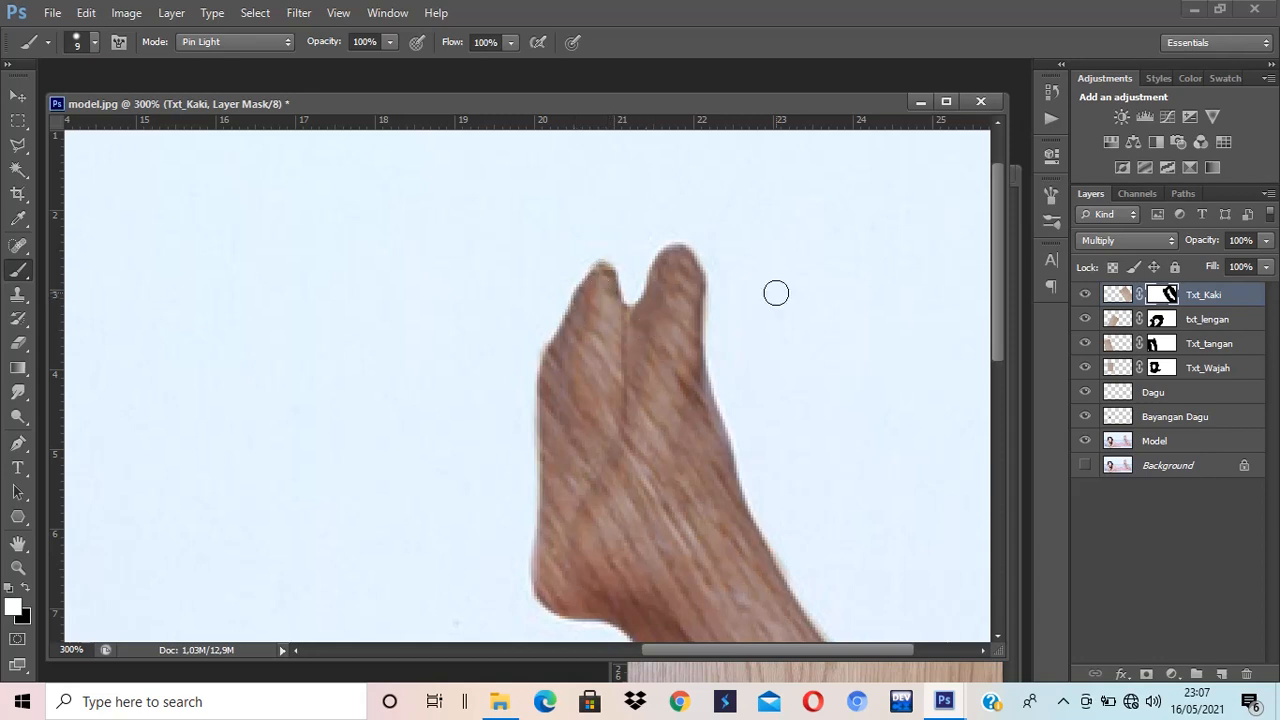
key(ctrl+0)
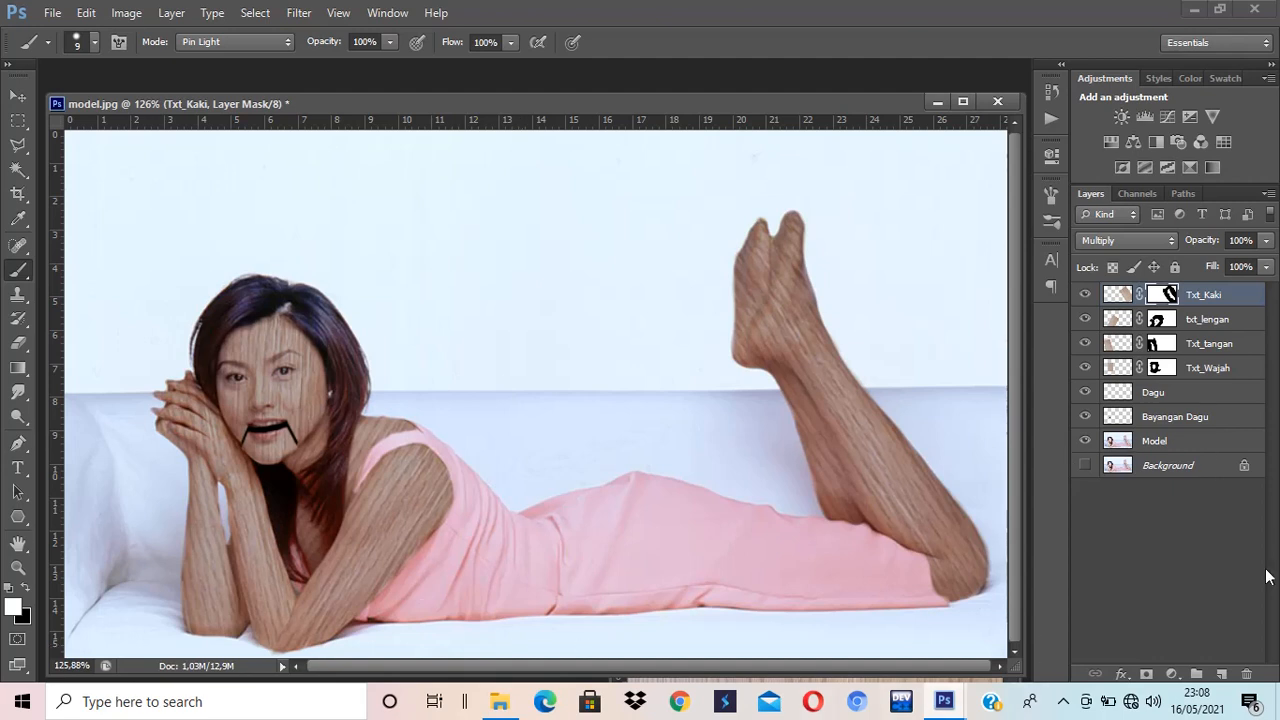
Create a new layer named Brush above Txt_Kaki and set the brush to 60 px with 88% hardness.
click(1221, 675)
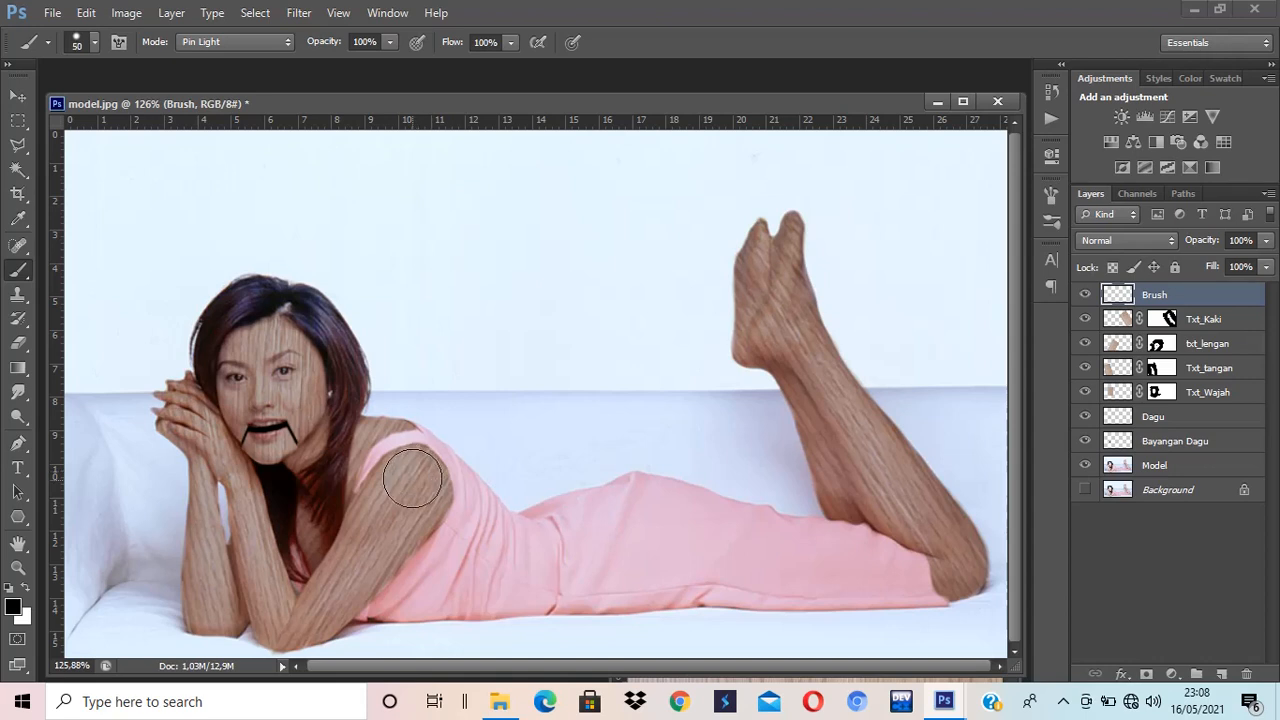
click(93, 43)
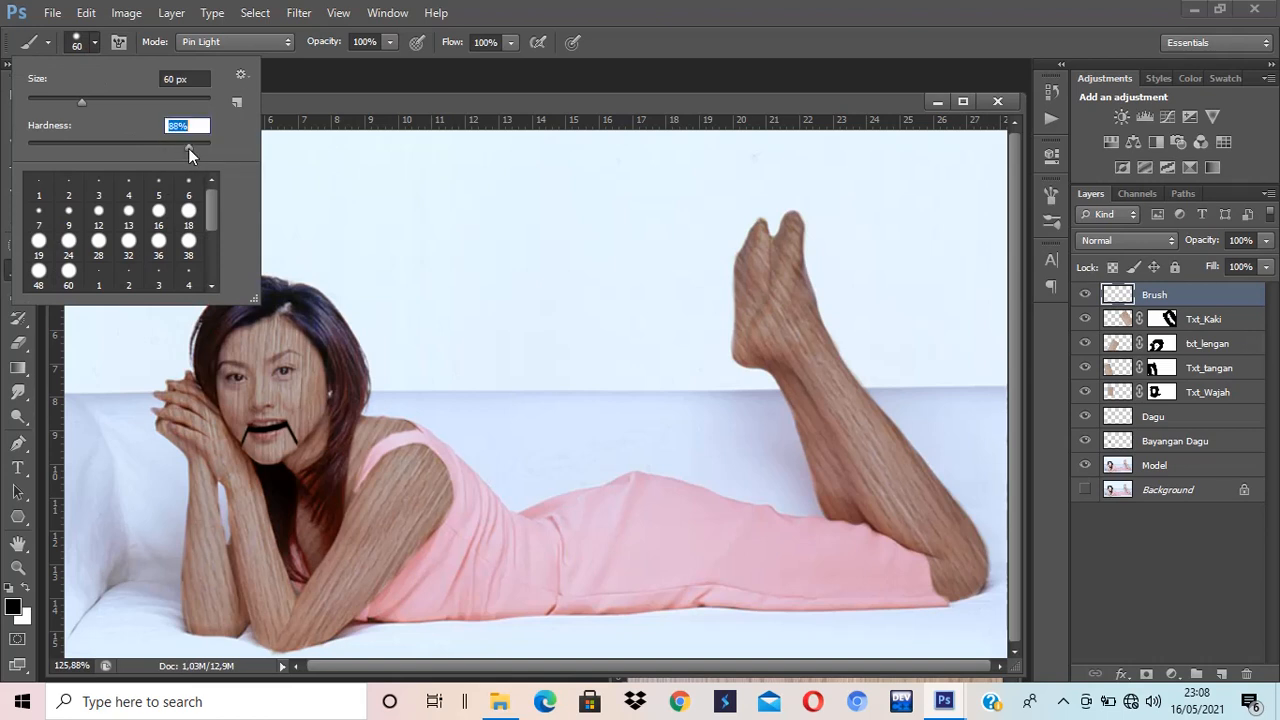
click(736, 36)
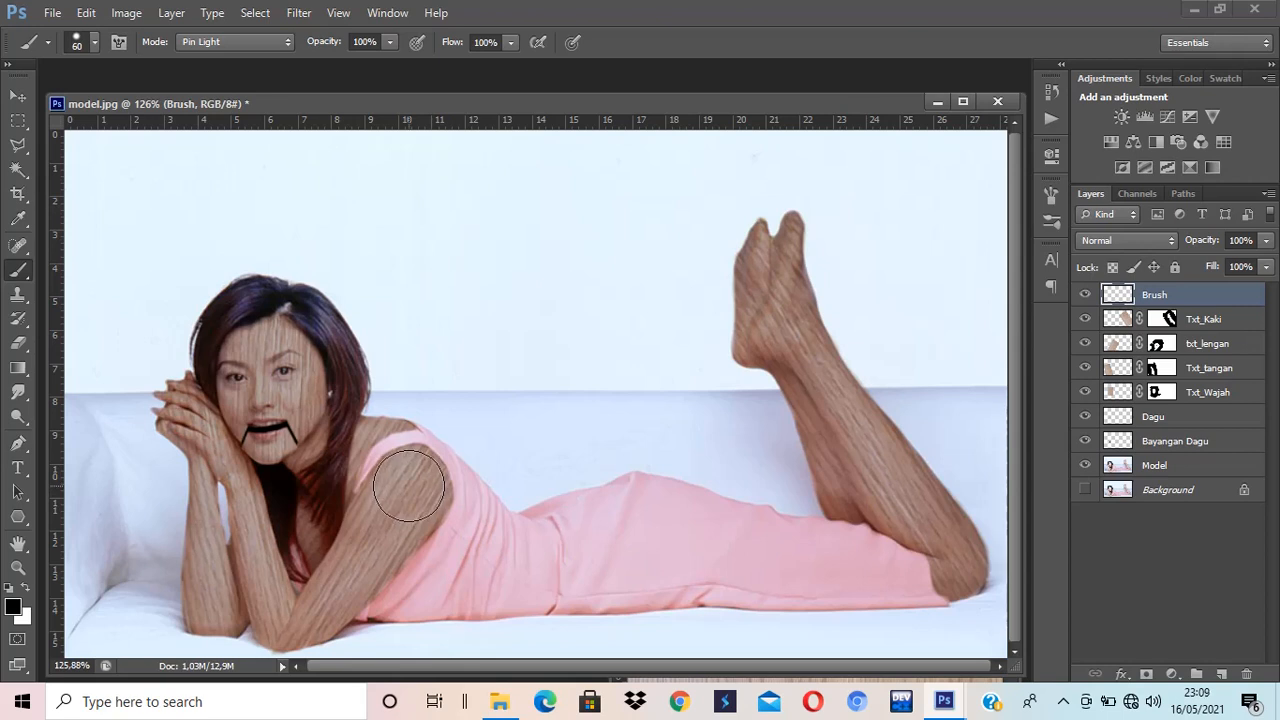
Stamp a black 60 px round joint mark on the upper arm just below the shoulder on the Brush layer.
click(409, 486)
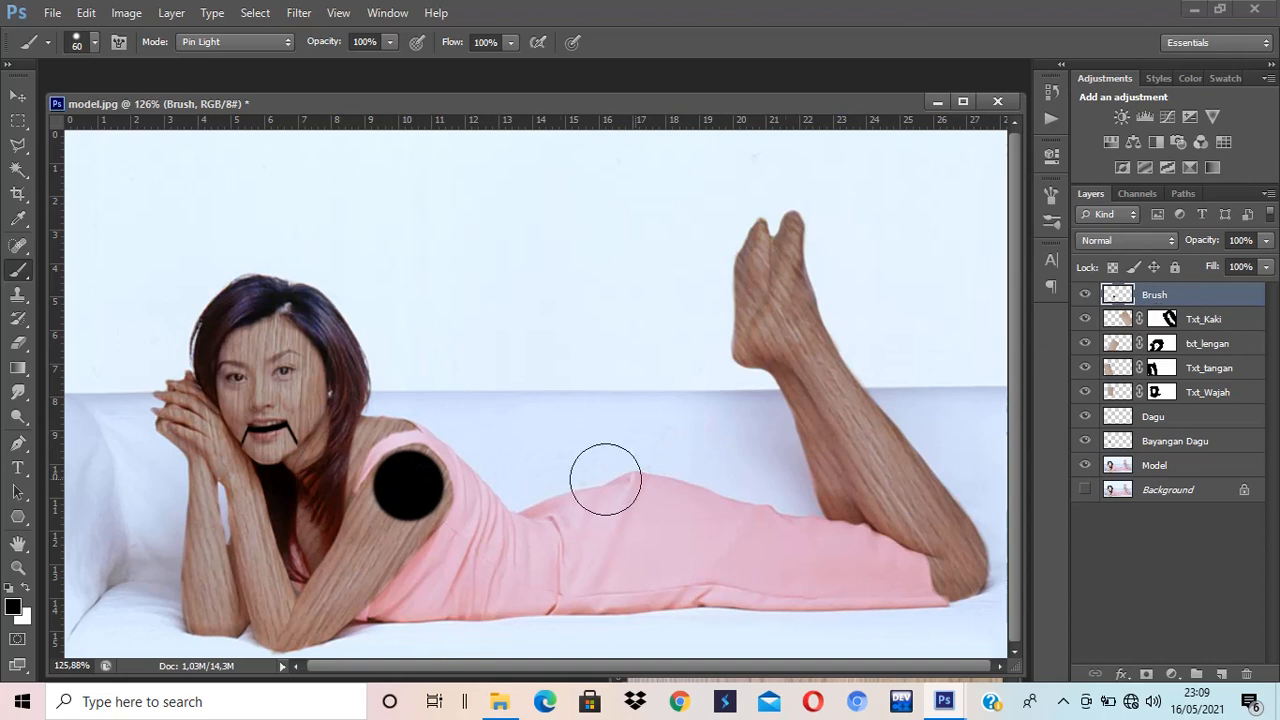
click(93, 42)
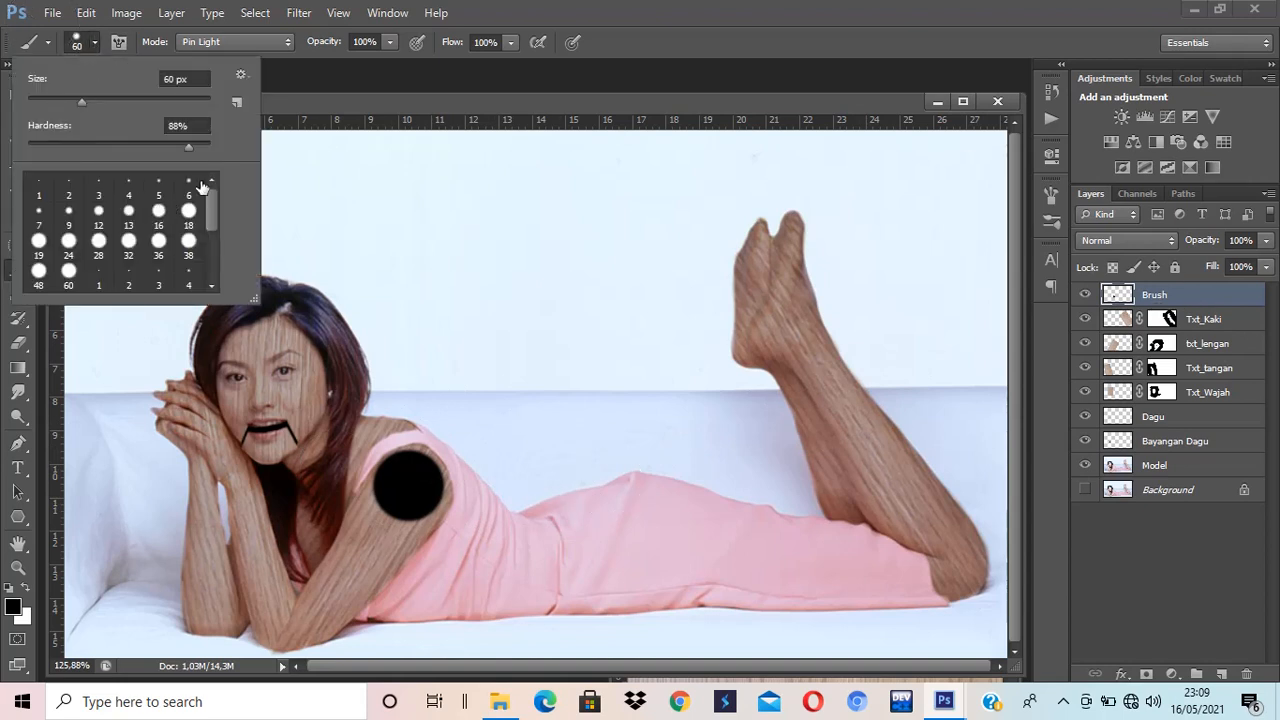
click(663, 6)
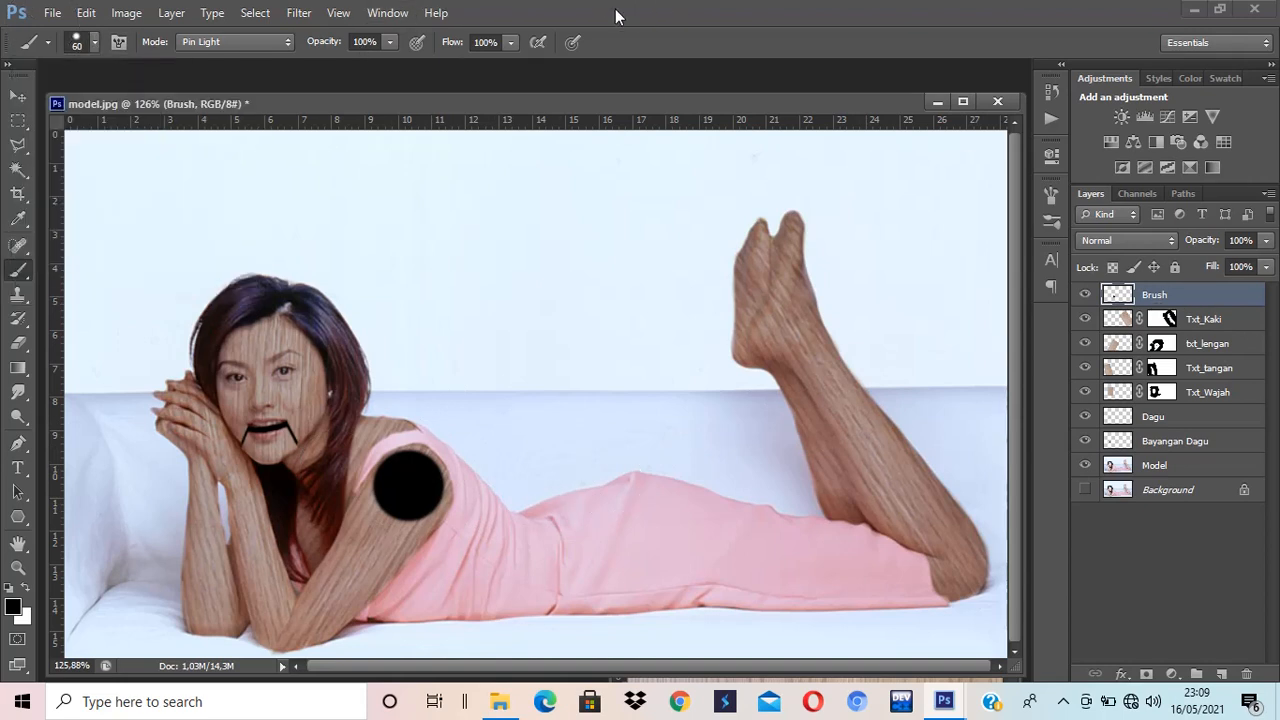
Open the Brush settings and shape the hard round 60 px tip into an ellipse with 20% roundness and a 16° angle.
click(374, 14)
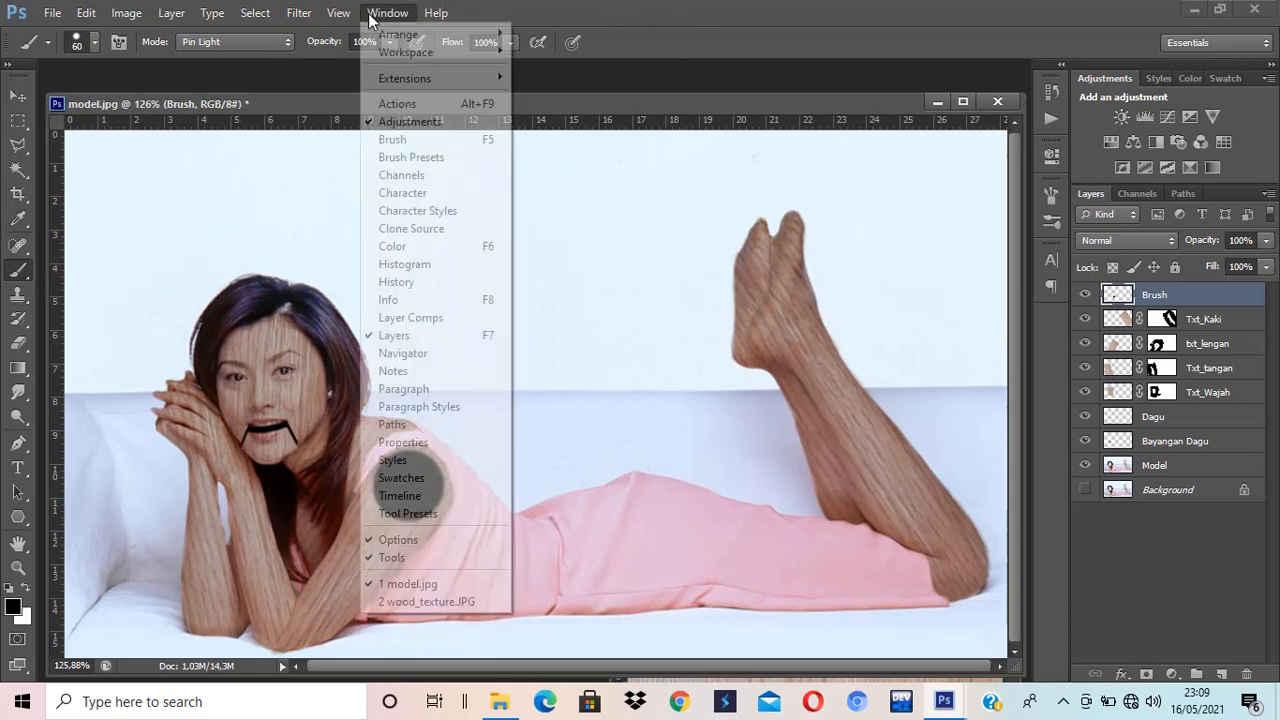
click(424, 140)
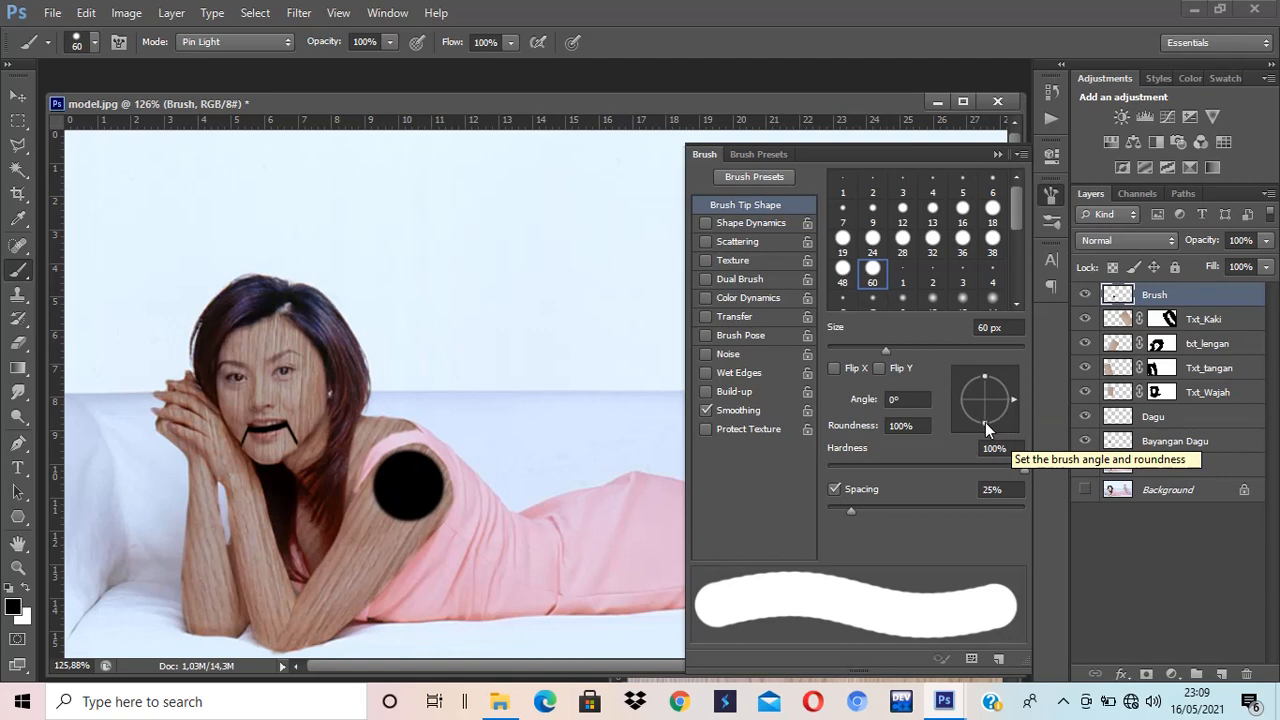
drag(985, 422, 985, 405)
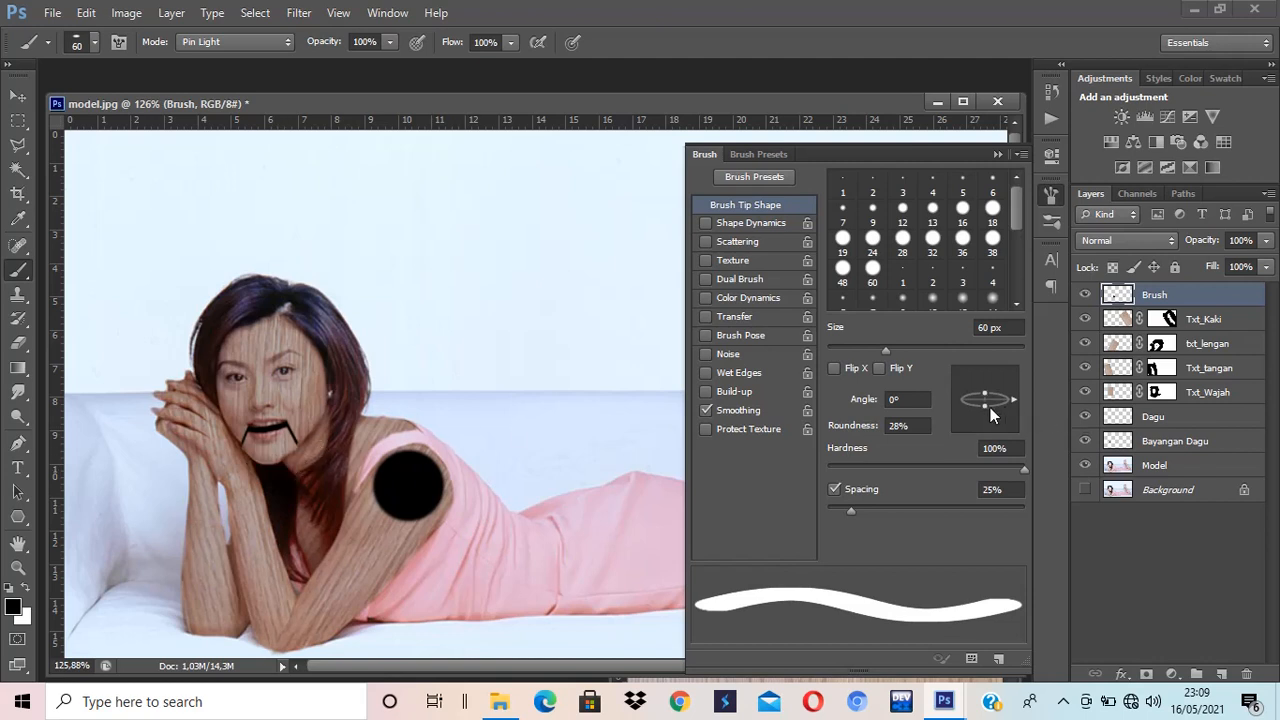
drag(985, 405, 985, 403)
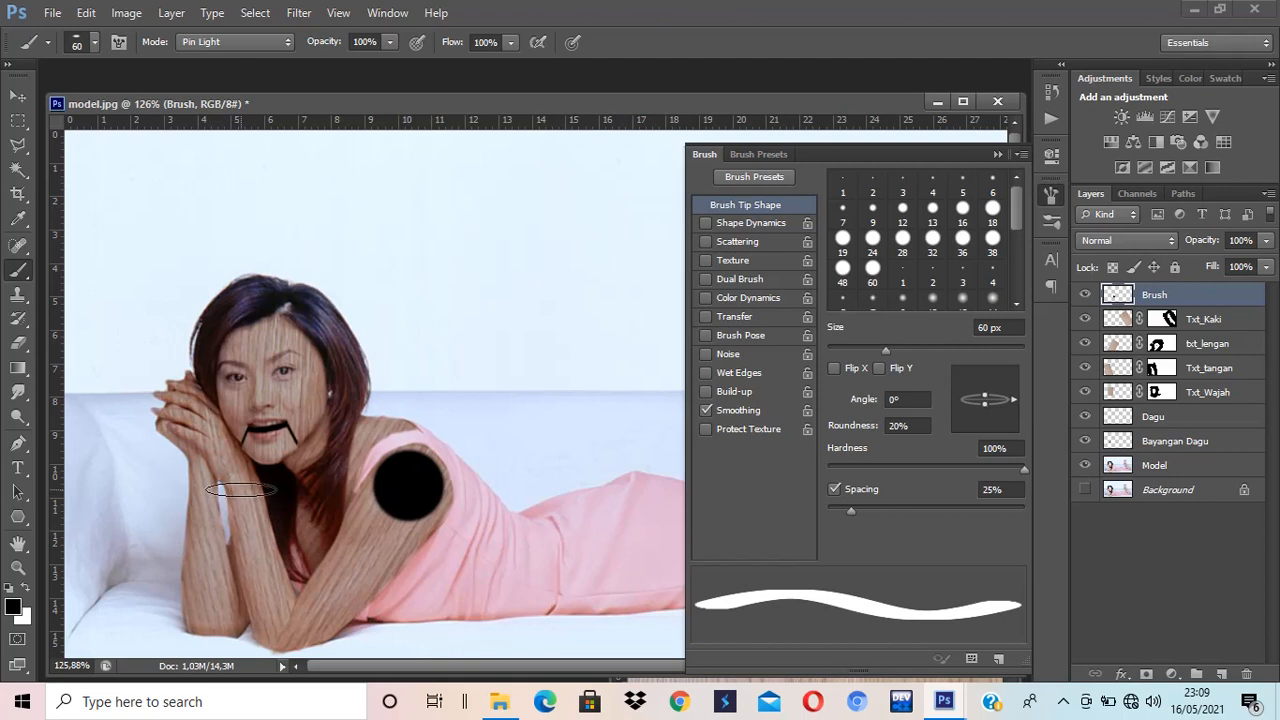
drag(1013, 400, 1012, 394)
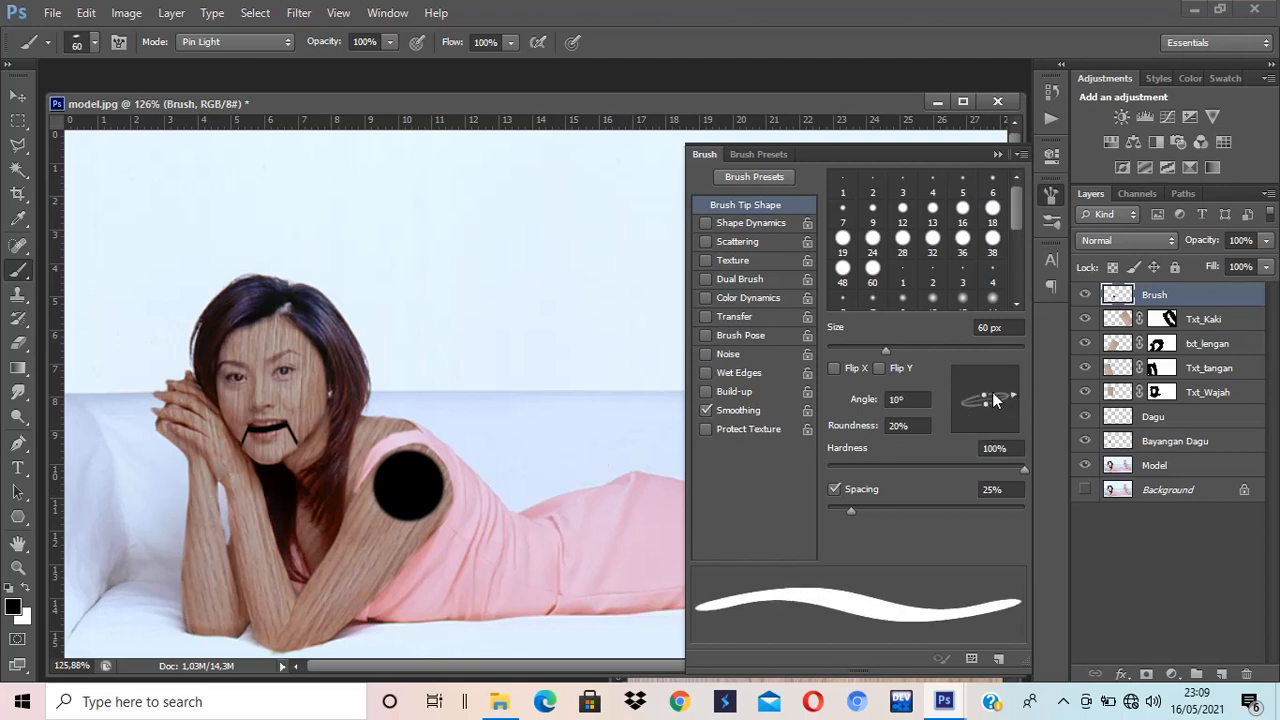
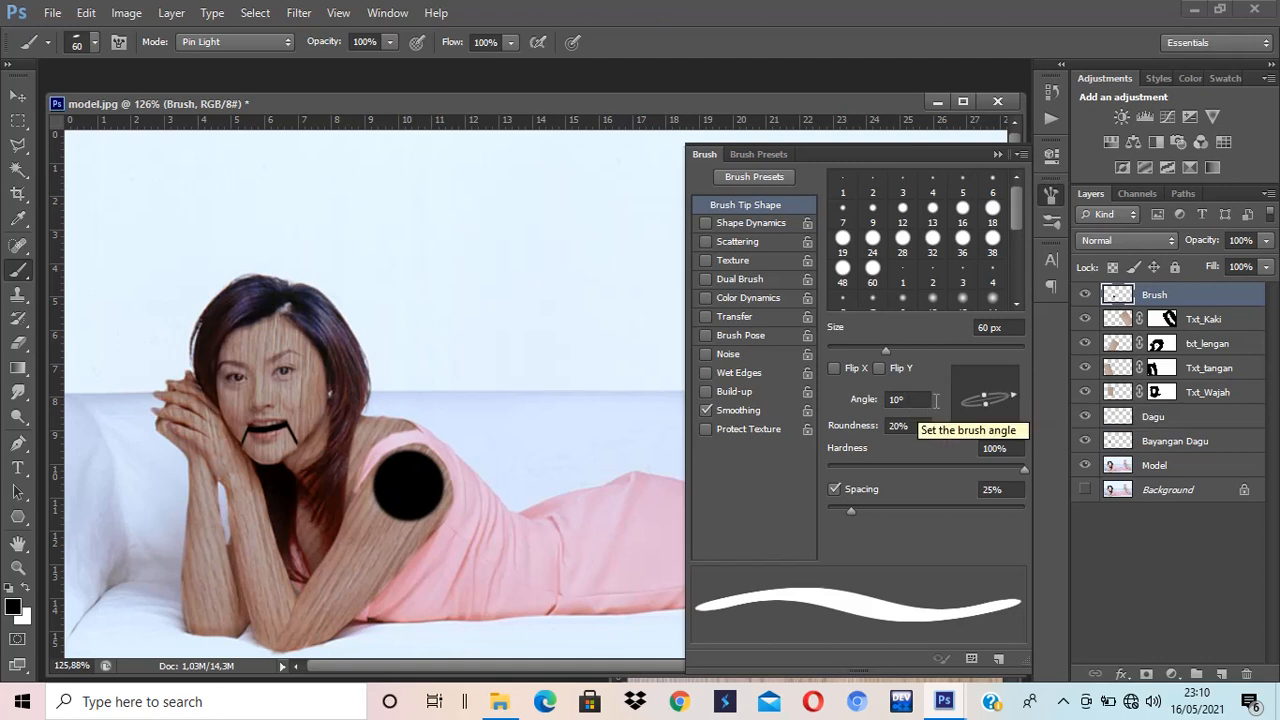
mouse_move(1017, 404)
mouse_down()
mouse_move(1010, 378)
mouse_move(1017, 389)
mouse_up()
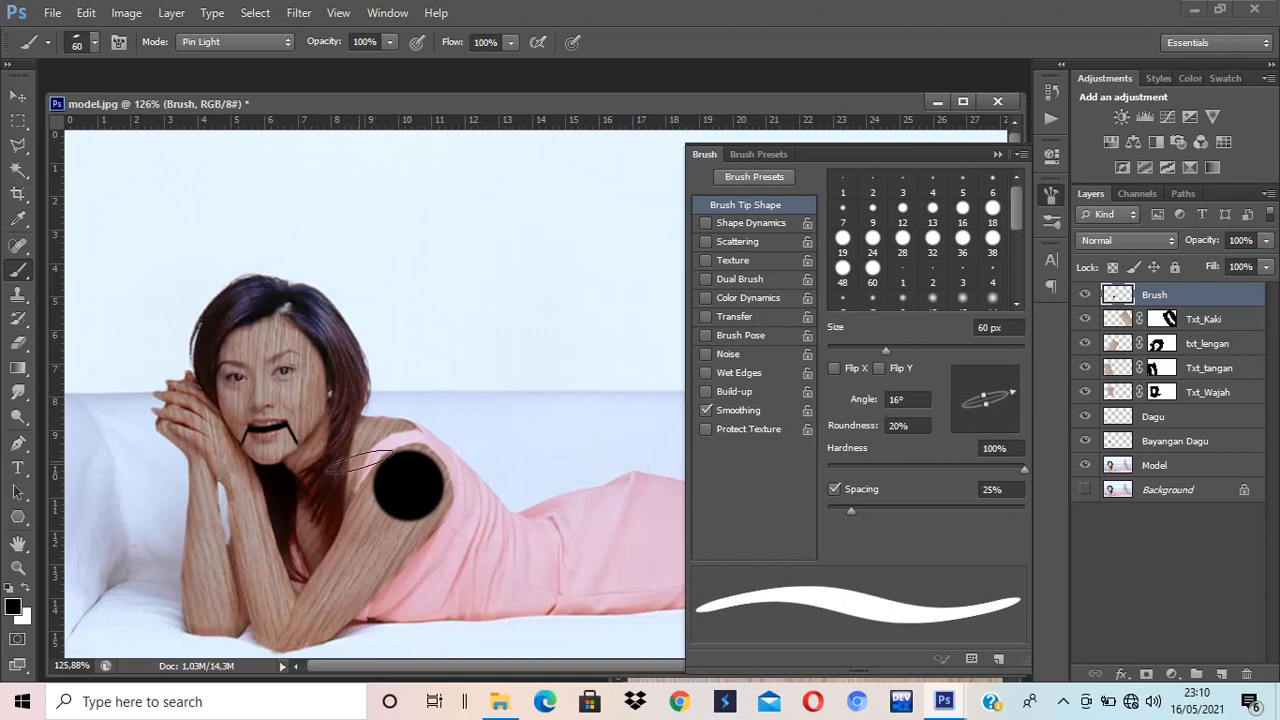
Stamp two black ellipses across the front forearm below the wrist, the upper one at 30 px and the lower one at 35 px.
key(ctrl+plus)
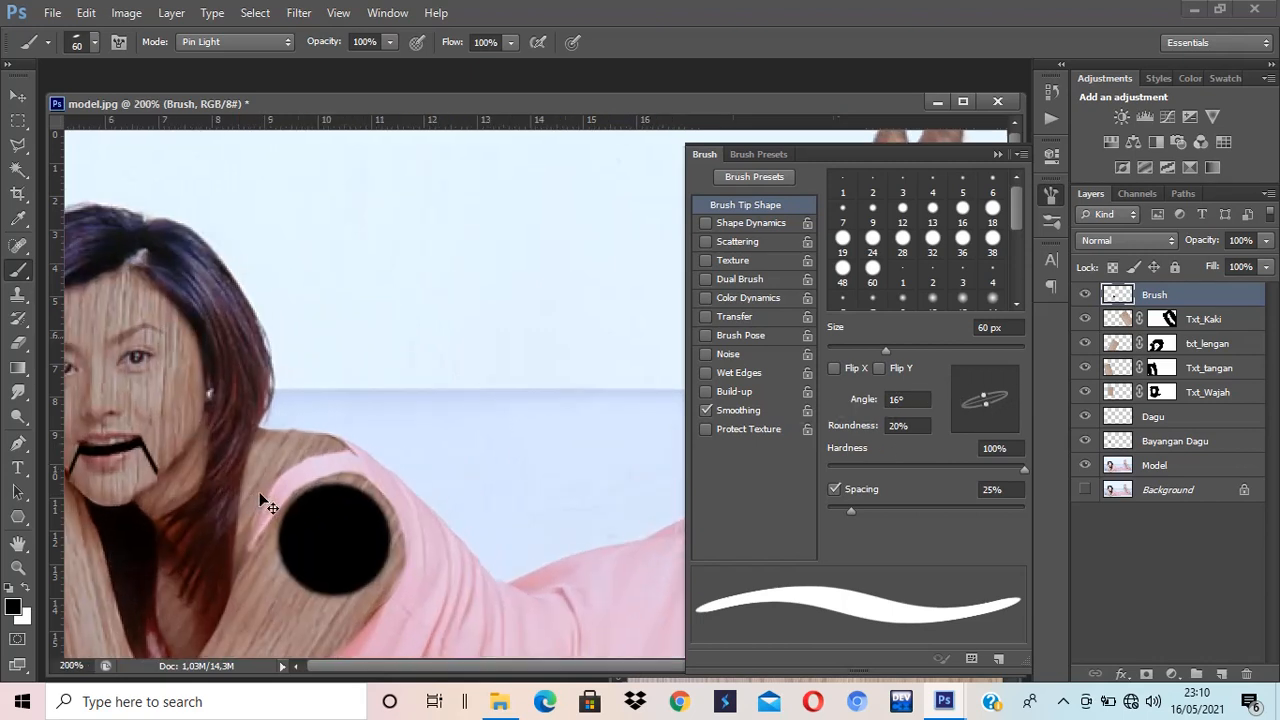
drag(189, 500, 469, 345)
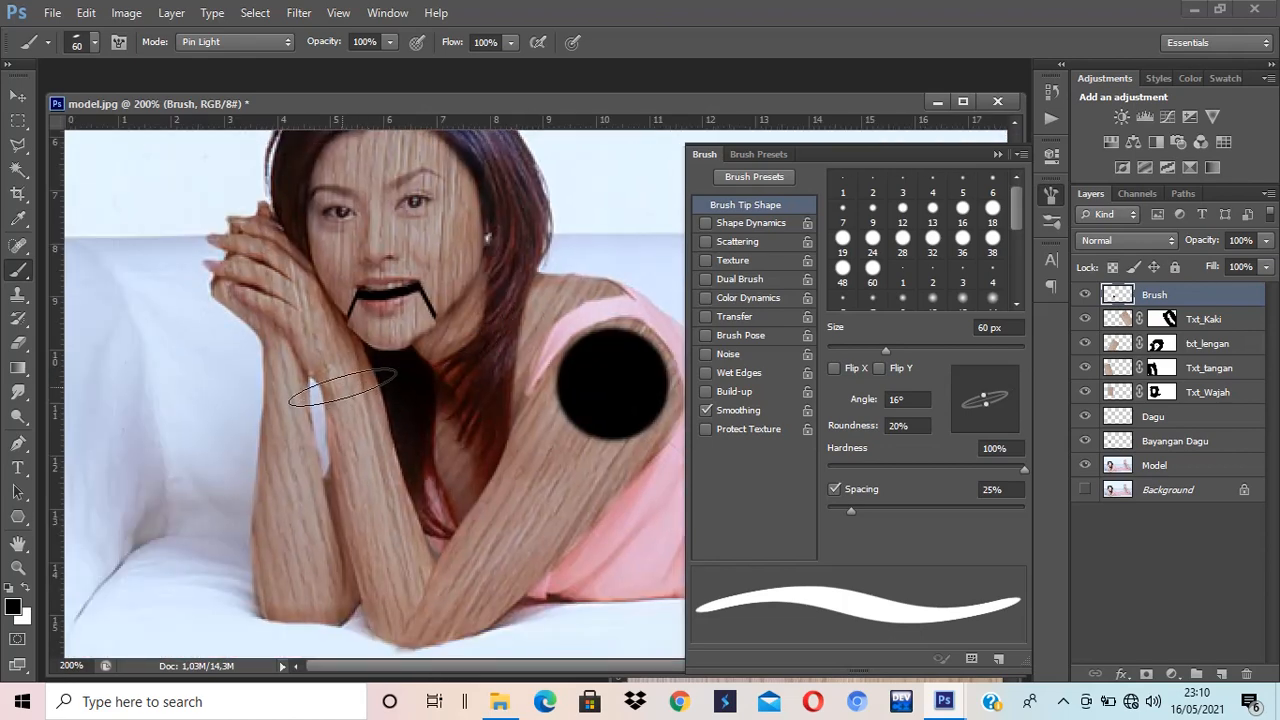
key(bracketleft)
key(bracketleft)
key(bracketleft)
key(bracketleft)
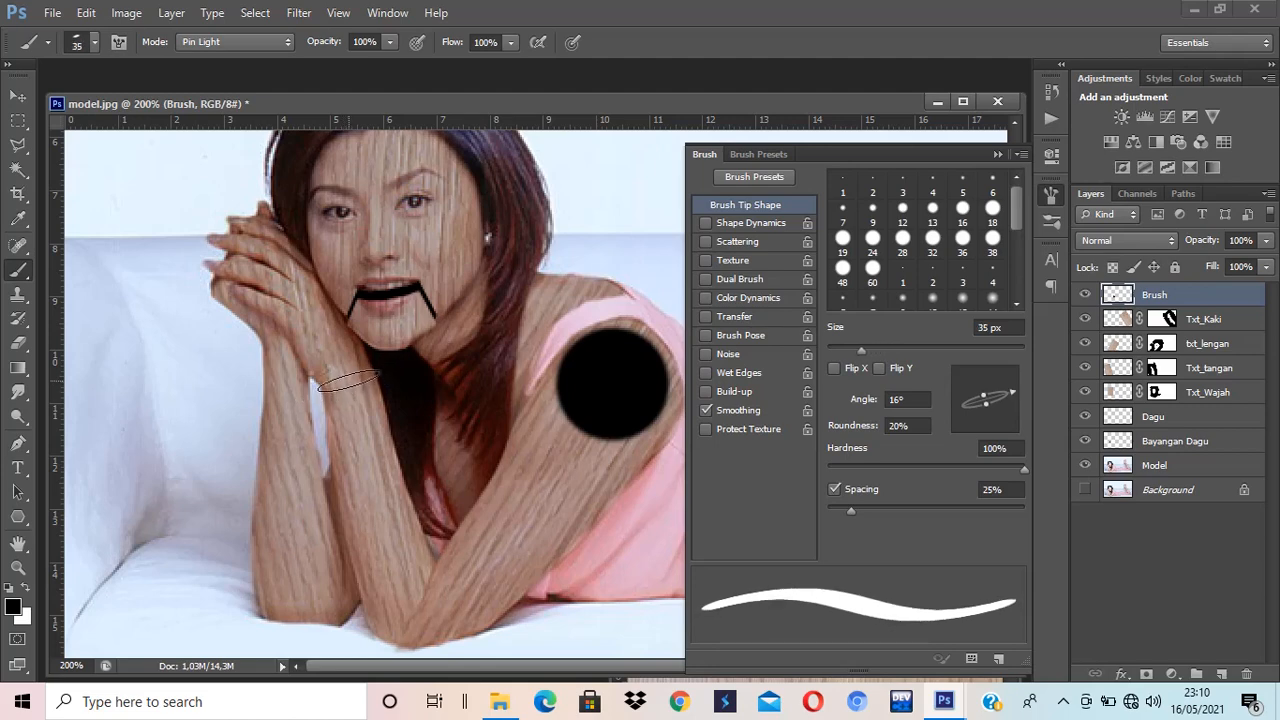
key(bracketleft)
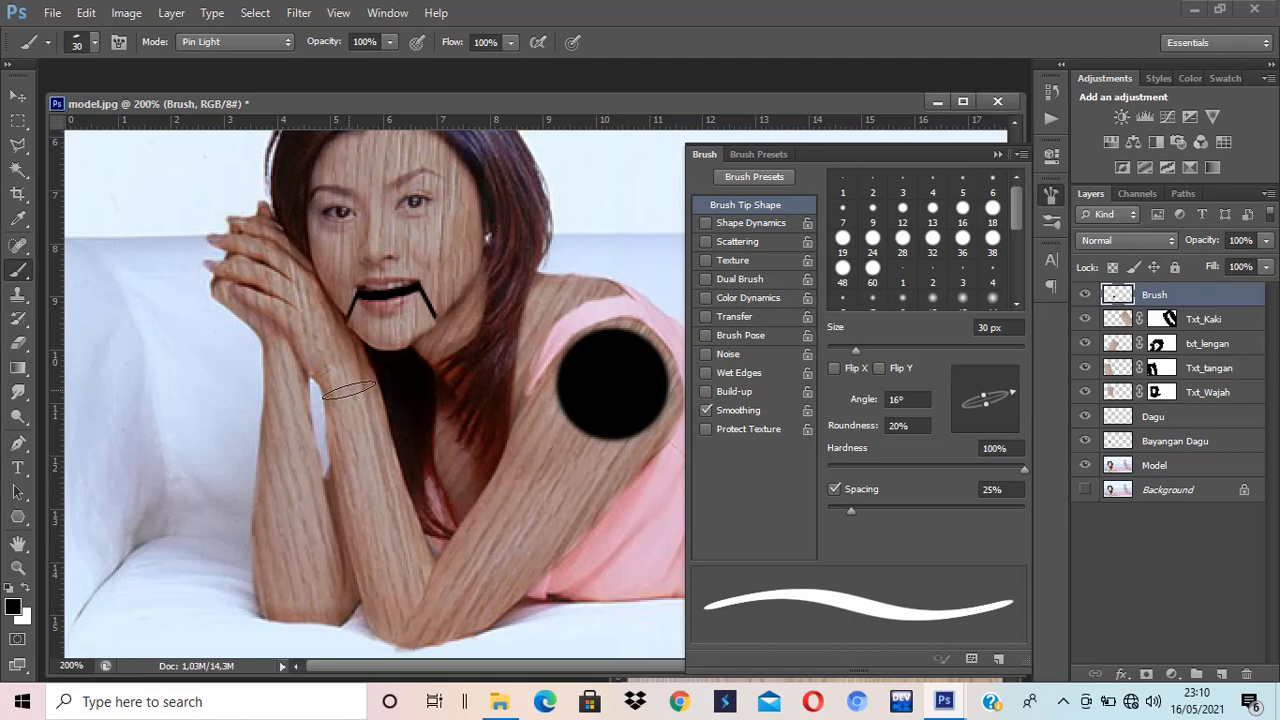
click(349, 390)
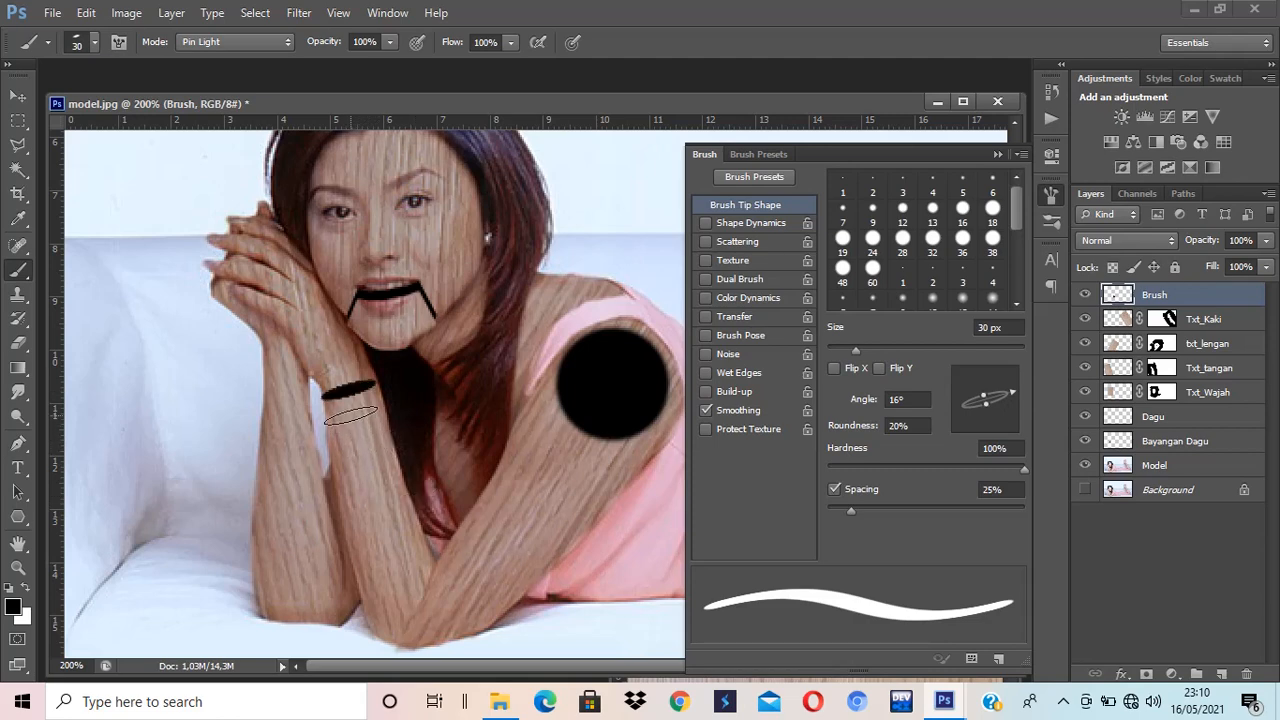
key(bracketright)
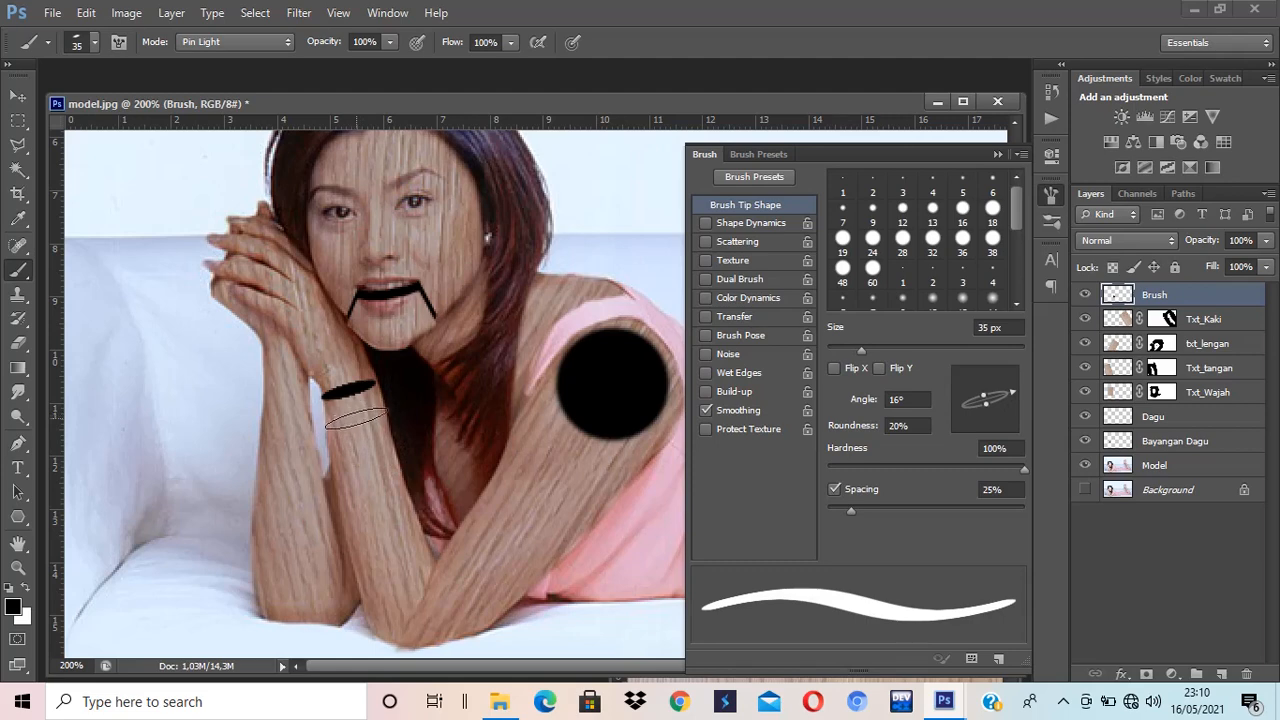
click(355, 418)
Set the tip angle to 2° and stamp two black ellipses across the rear forearm below the wrist, at 25 px and 30 px.
drag(1010, 391, 1011, 397)
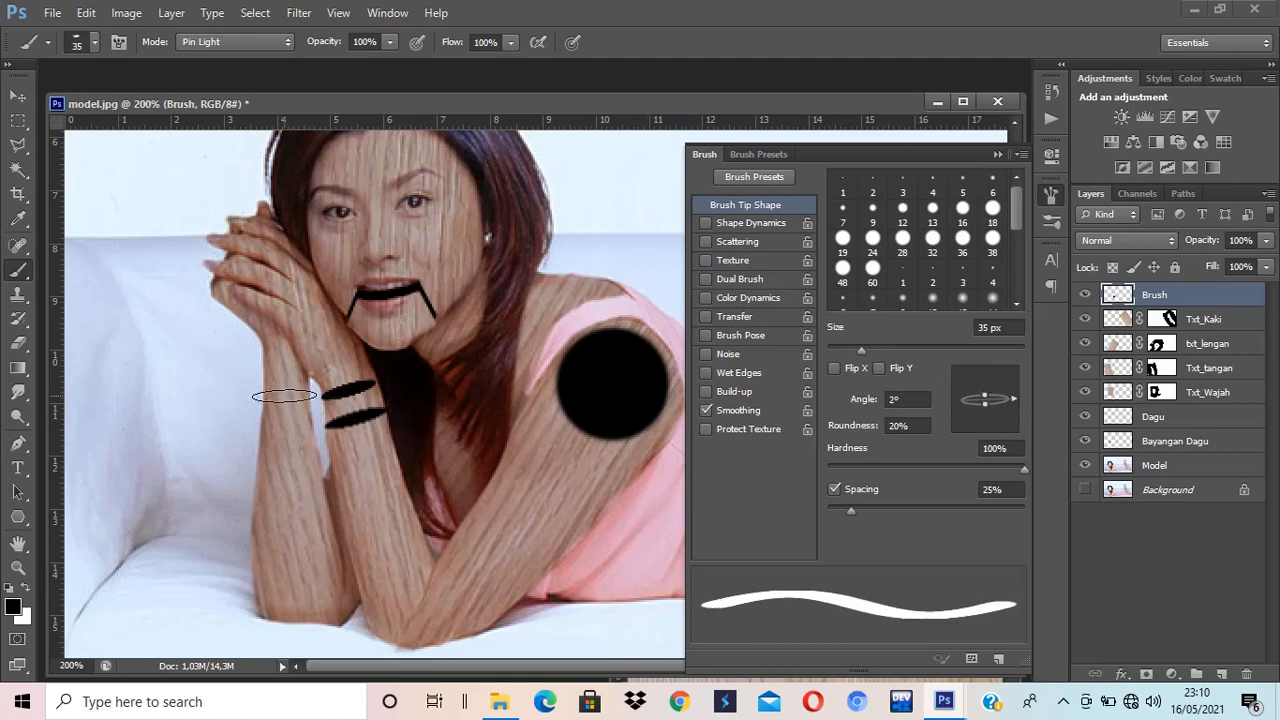
key(bracketleft)
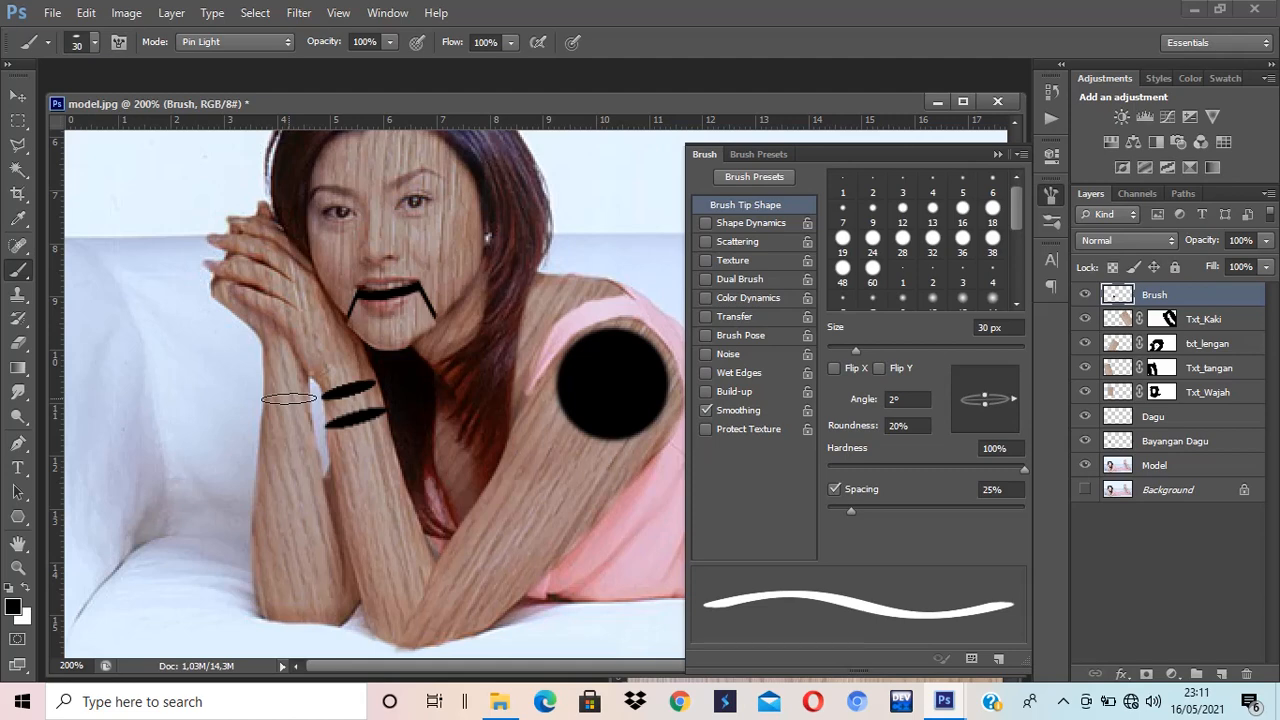
key(bracketleft)
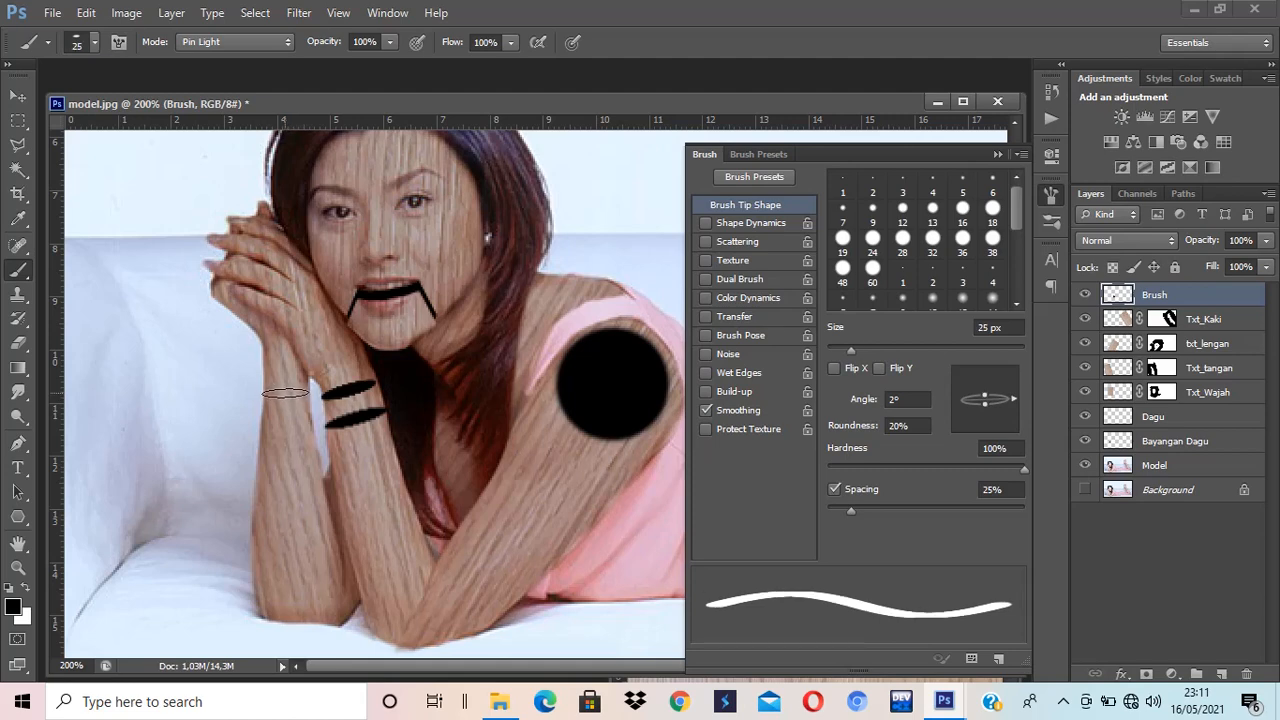
click(287, 393)
key(bracketright)
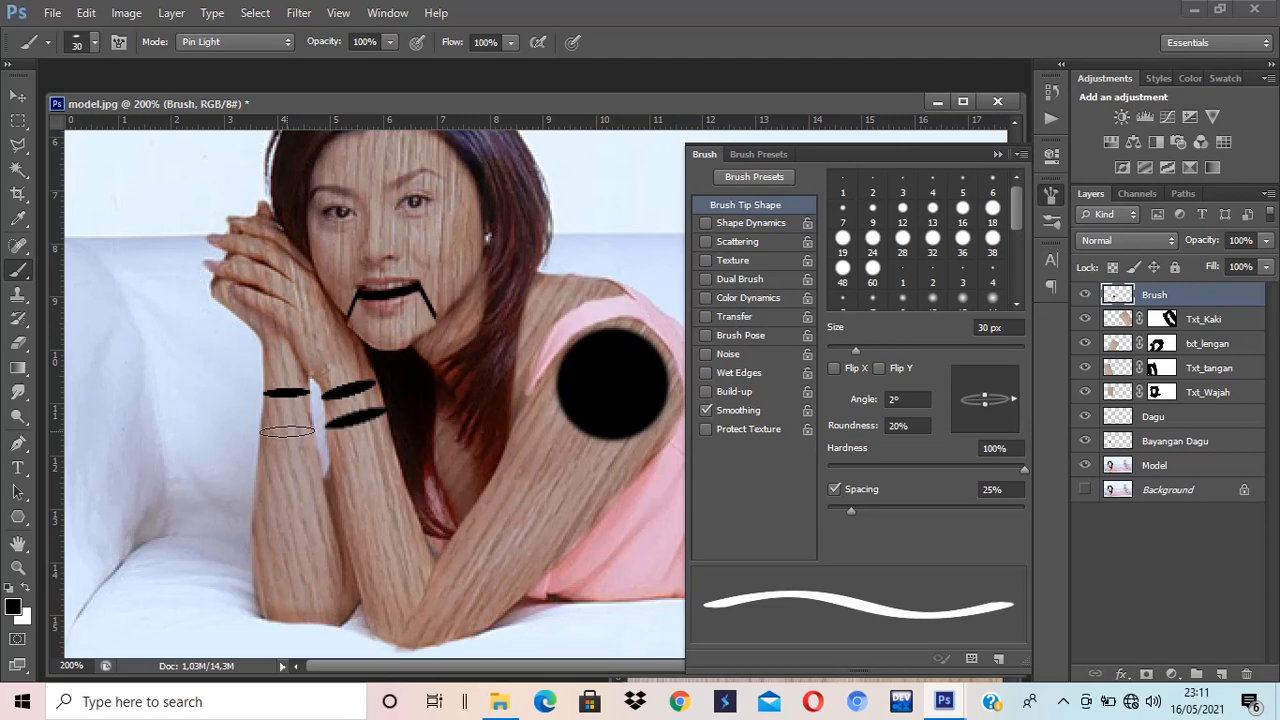
click(287, 431)
Enlarge the tip to 45 px, tilt it to 33° and stamp a black ellipse across the front forearm just above the elbow.
drag(1013, 397, 1014, 383)
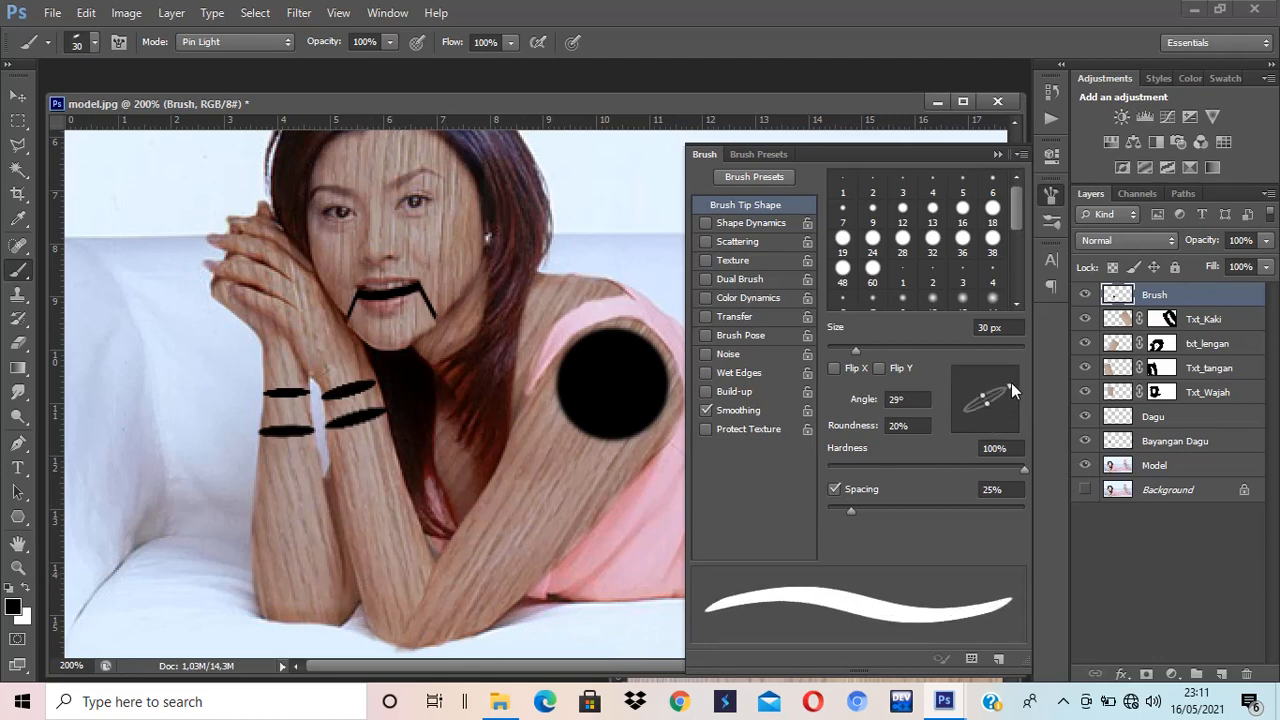
drag(1011, 382, 1014, 390)
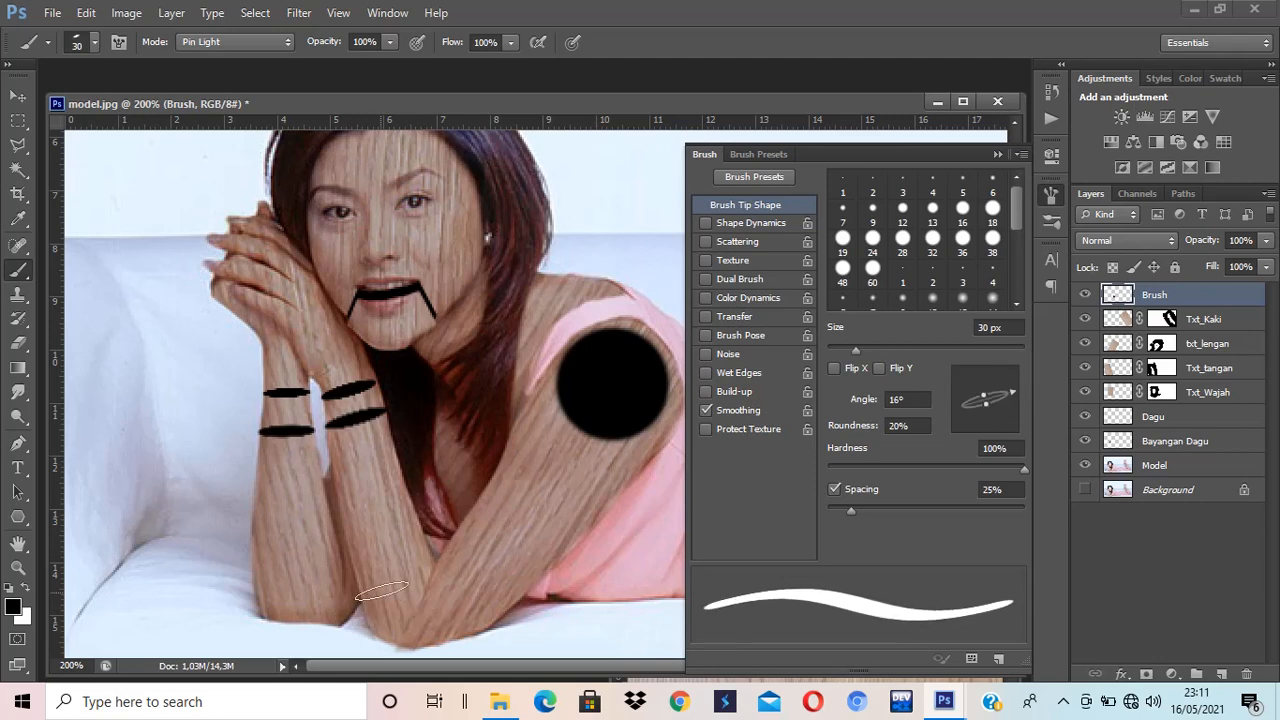
key(bracketright)
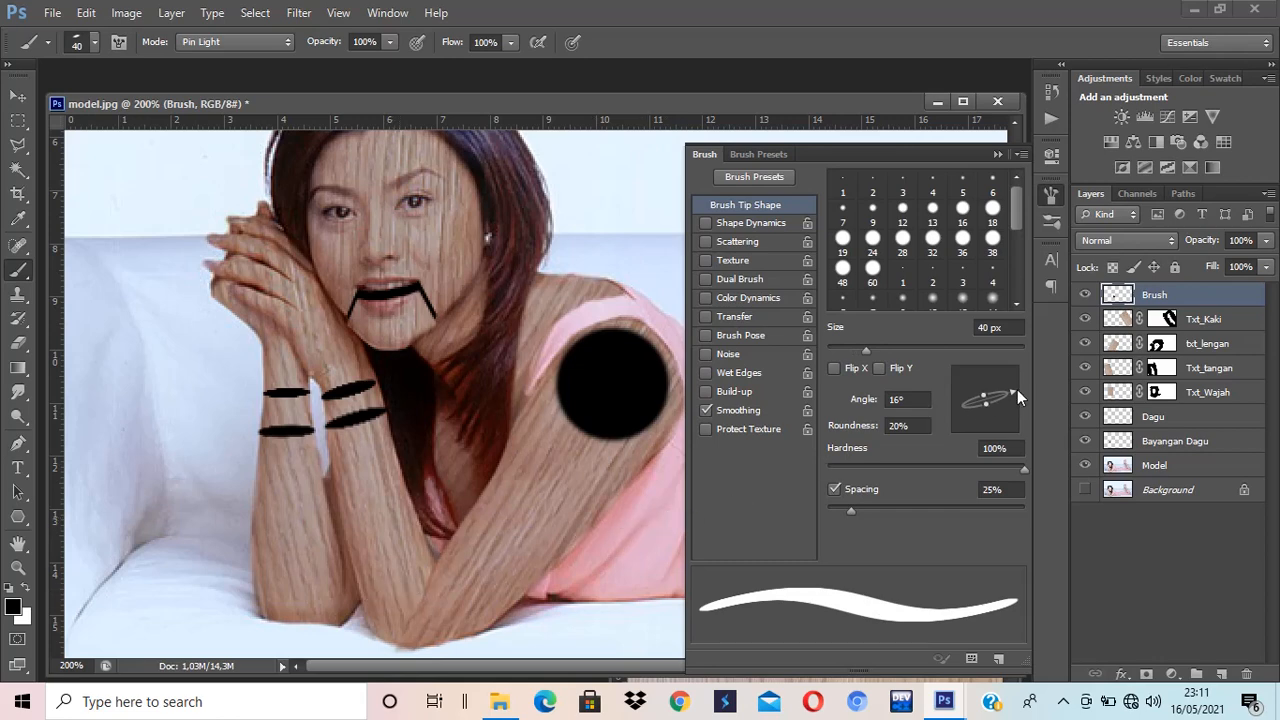
drag(1011, 392, 1011, 387)
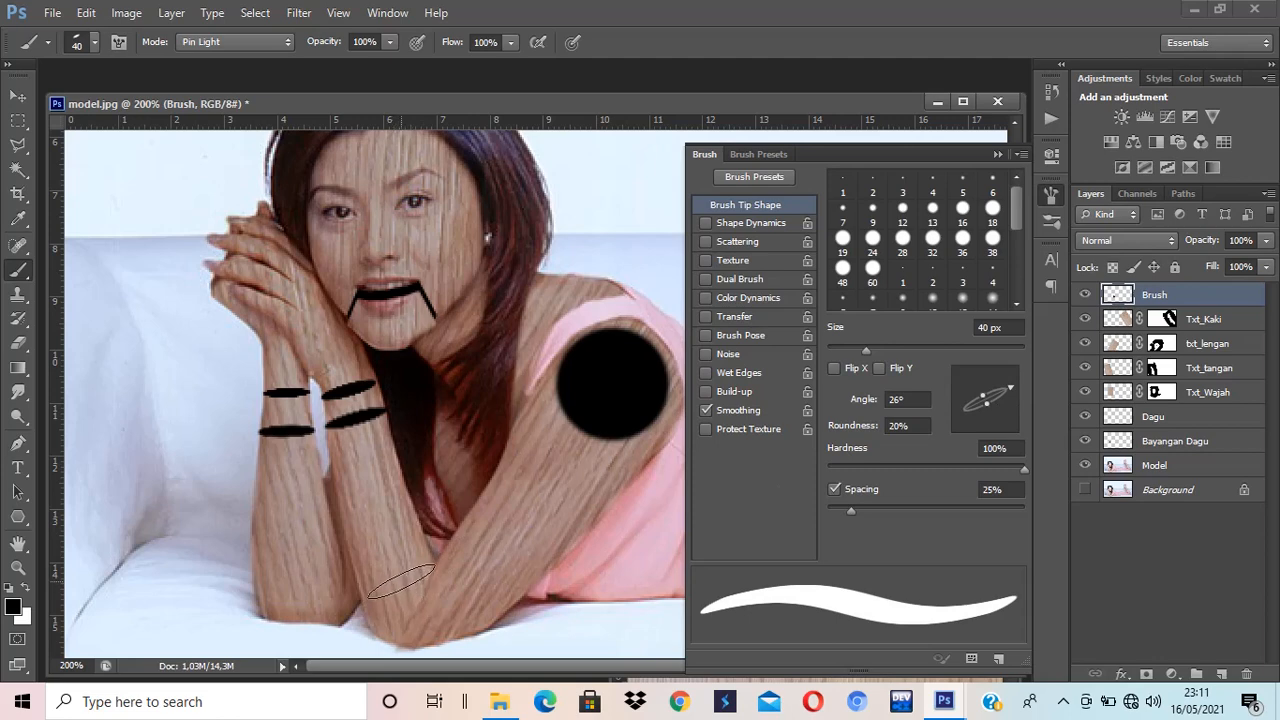
key(bracketright)
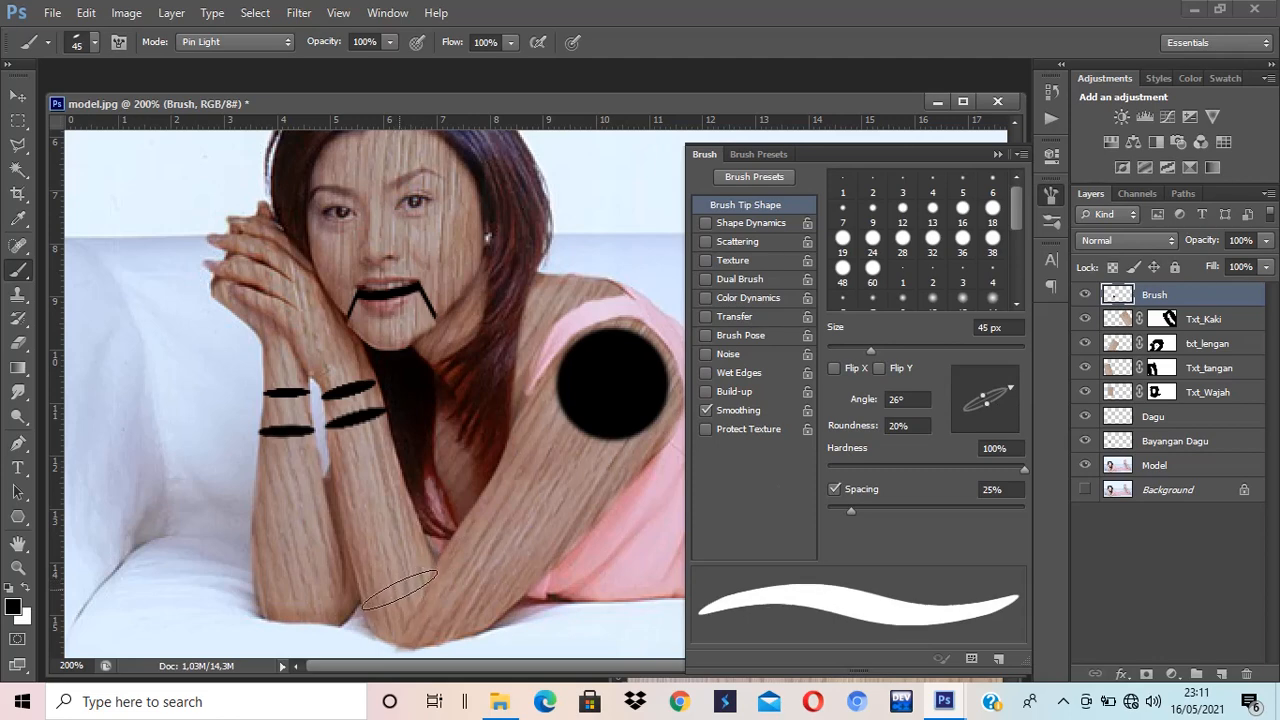
drag(1010, 389, 1007, 383)
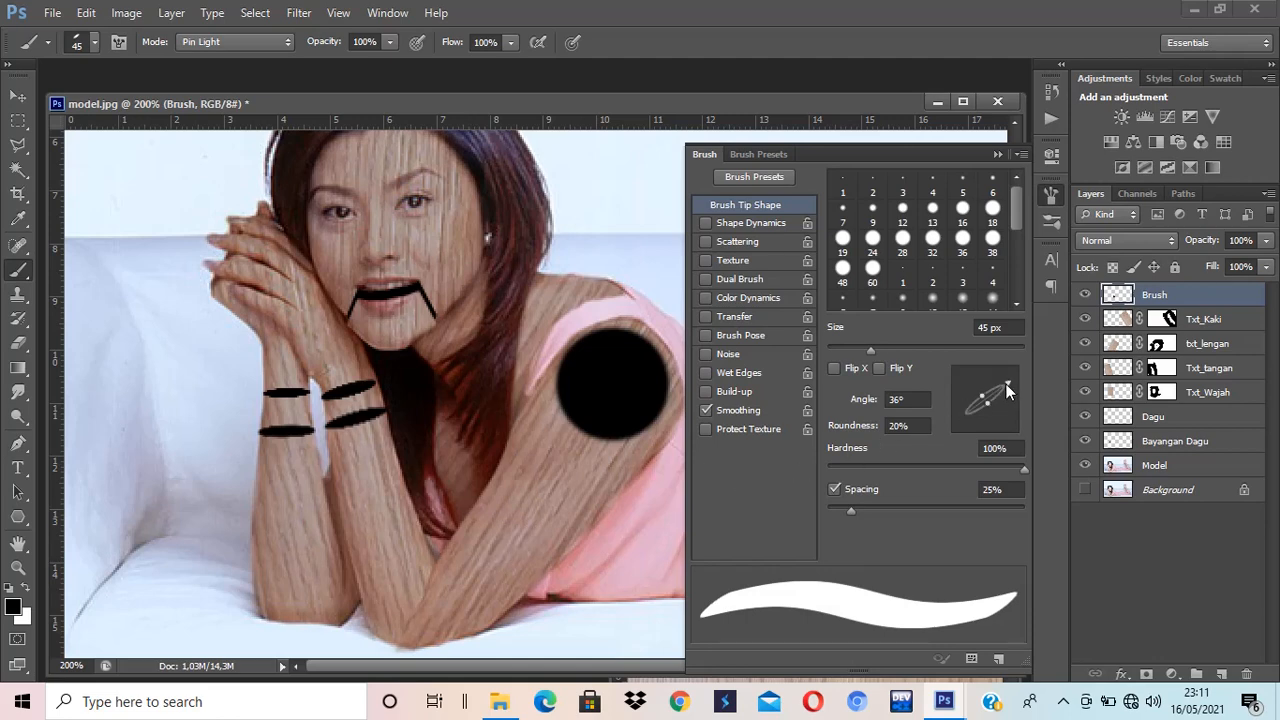
drag(1008, 390, 1007, 388)
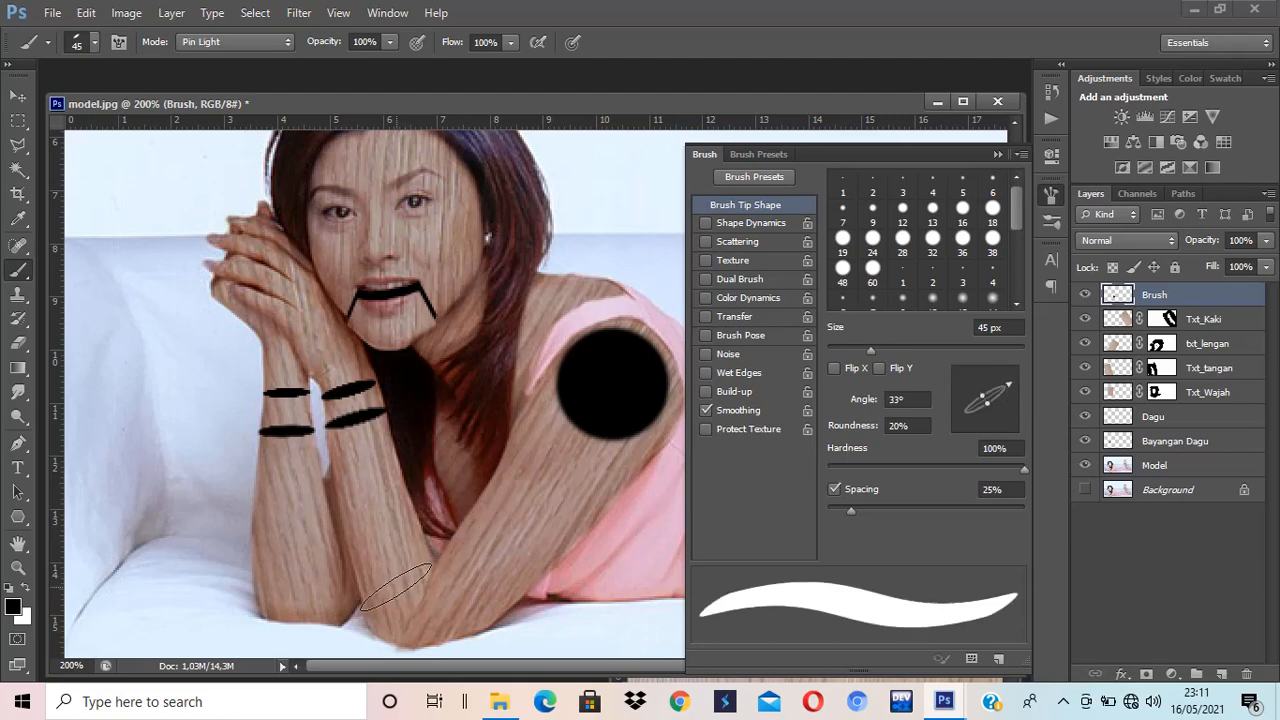
click(395, 577)
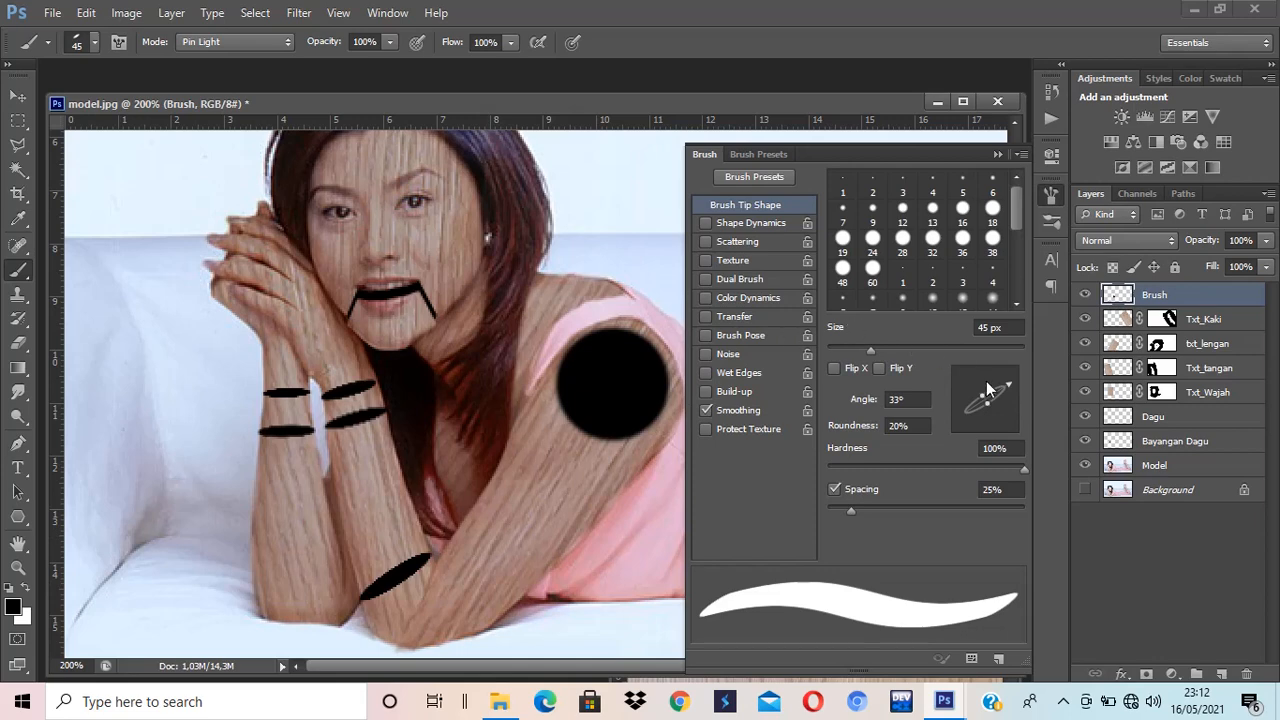
Undo the elbow stamp and mark the elbow with two black ellipses, at -45° on the upper arm and 31° on the forearm.
drag(1008, 390, 1002, 416)
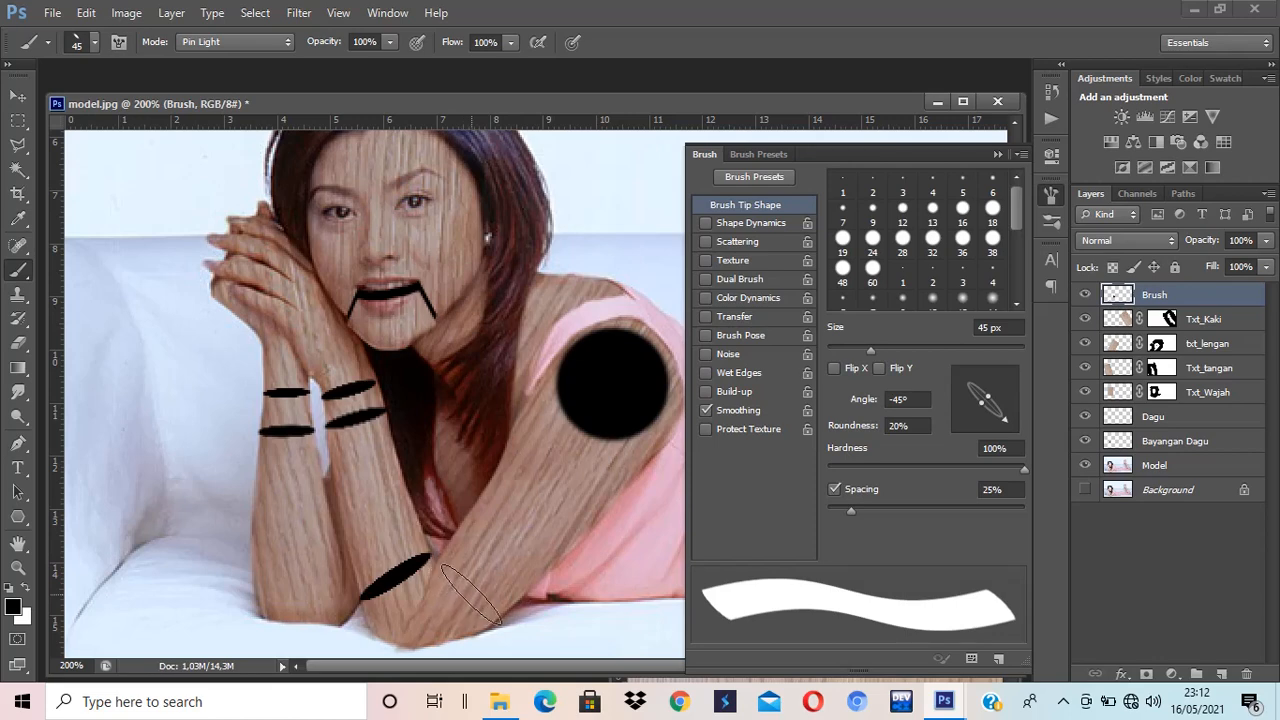
key(ctrl+z)
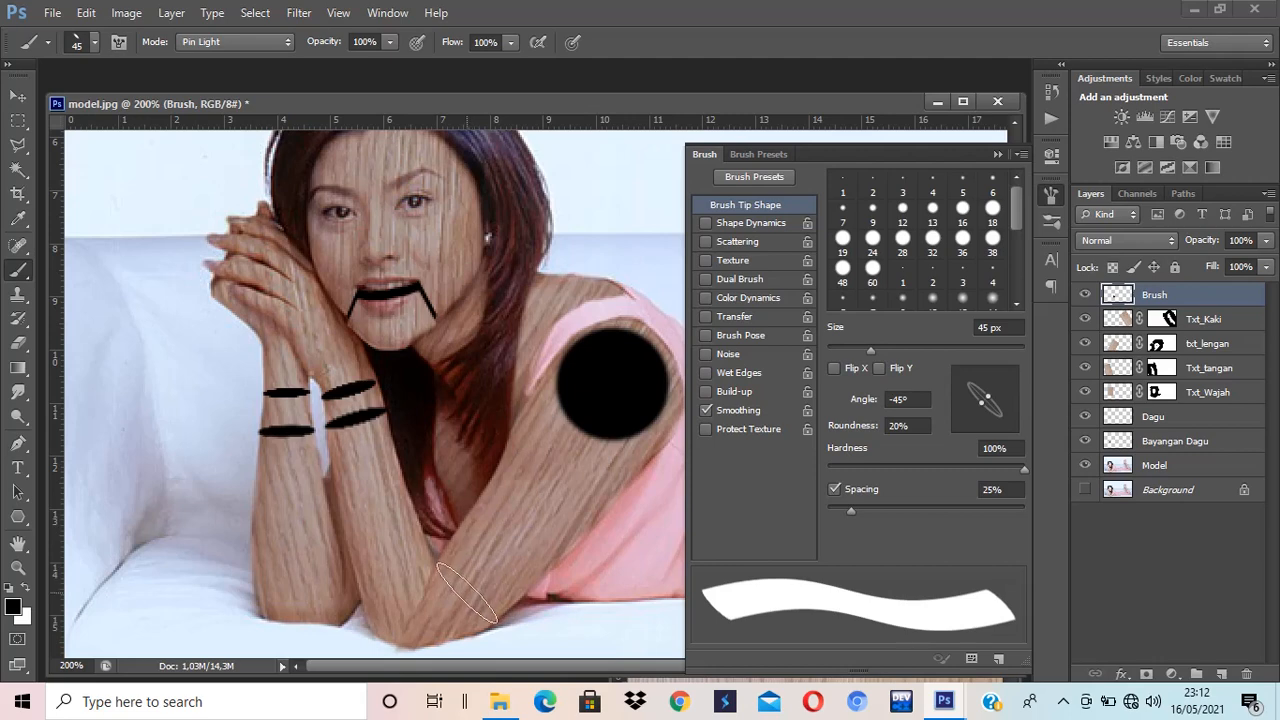
click(466, 592)
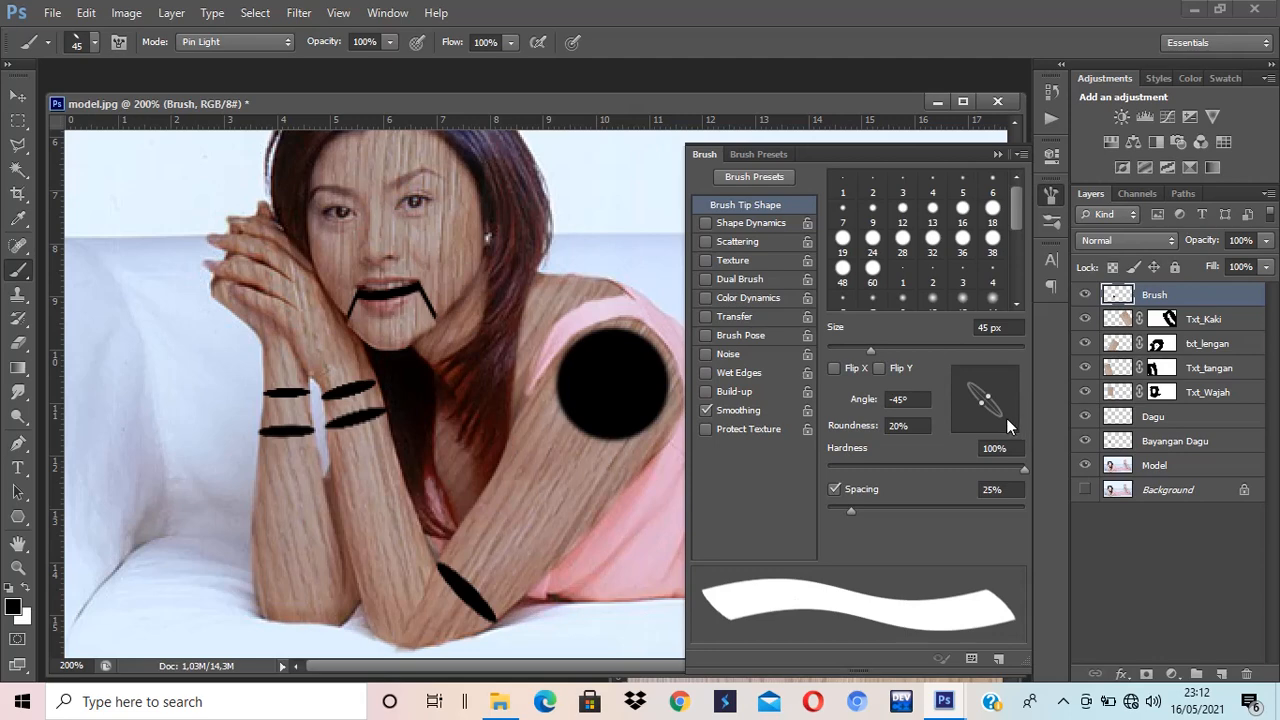
drag(1006, 418, 1018, 379)
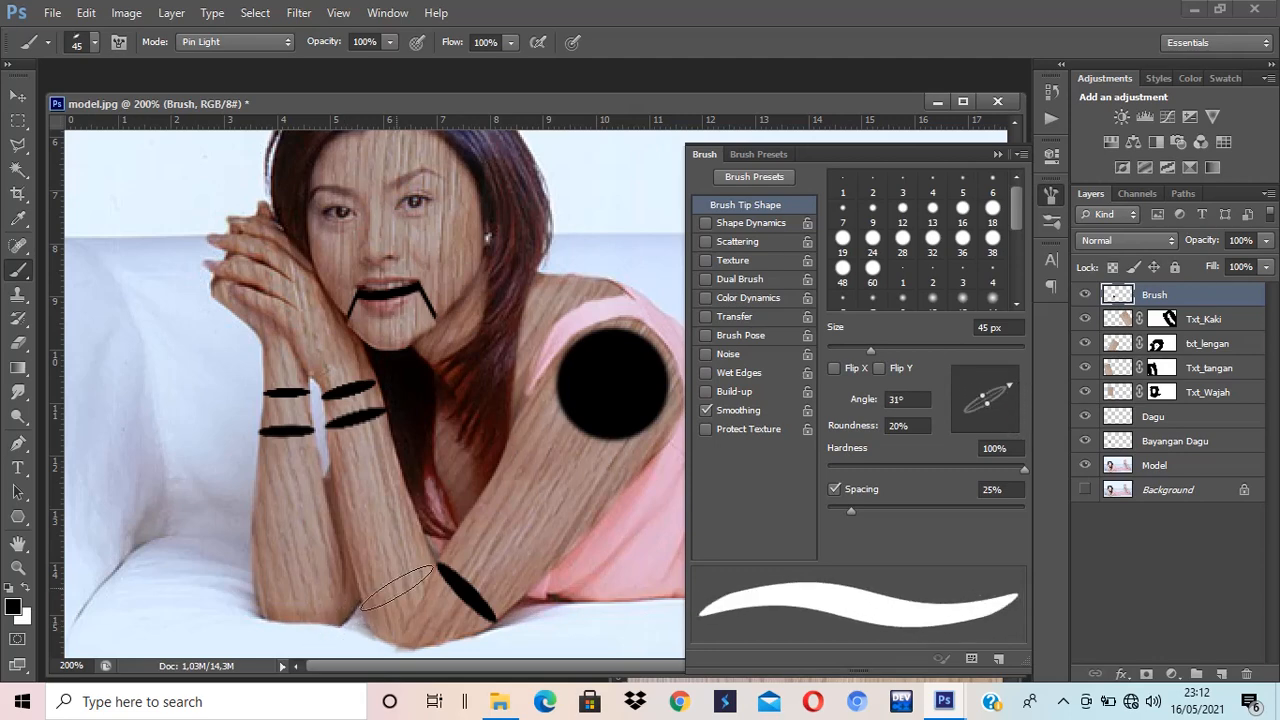
click(398, 589)
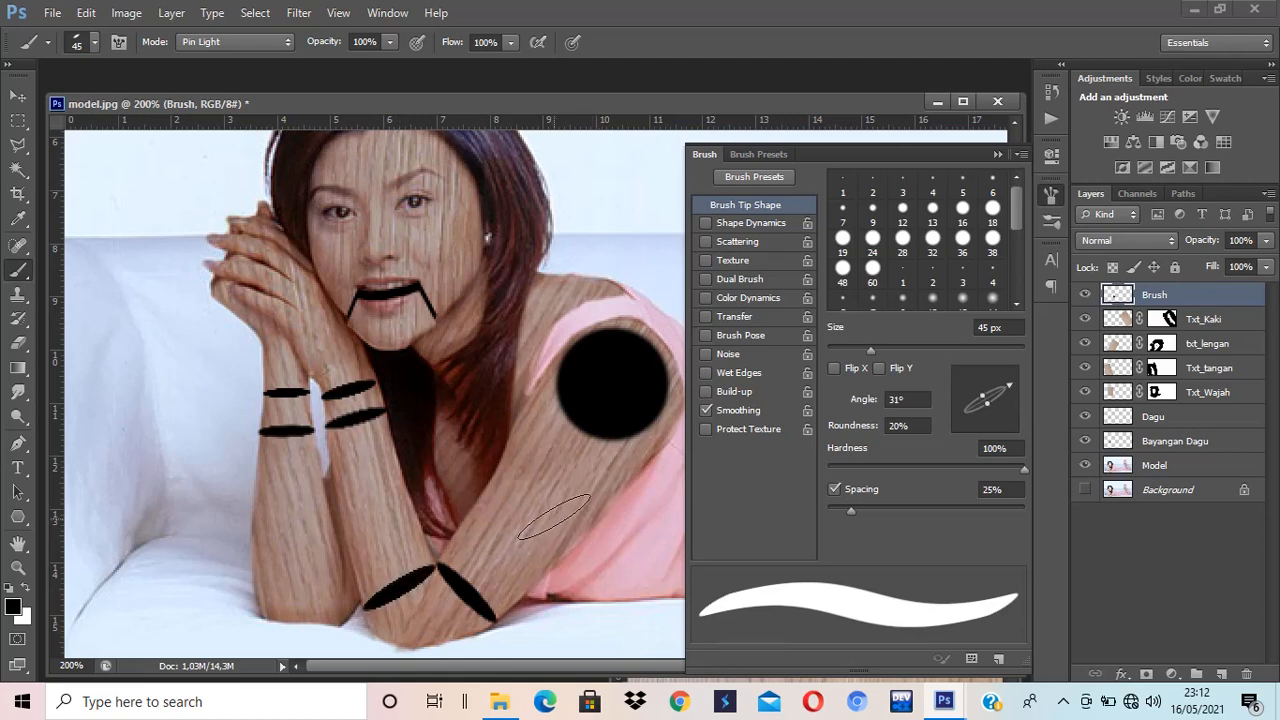
Reduce the tip to 40 px and stamp a black ellipse at 31° across the front ankle.
drag(590, 522, 66, 545)
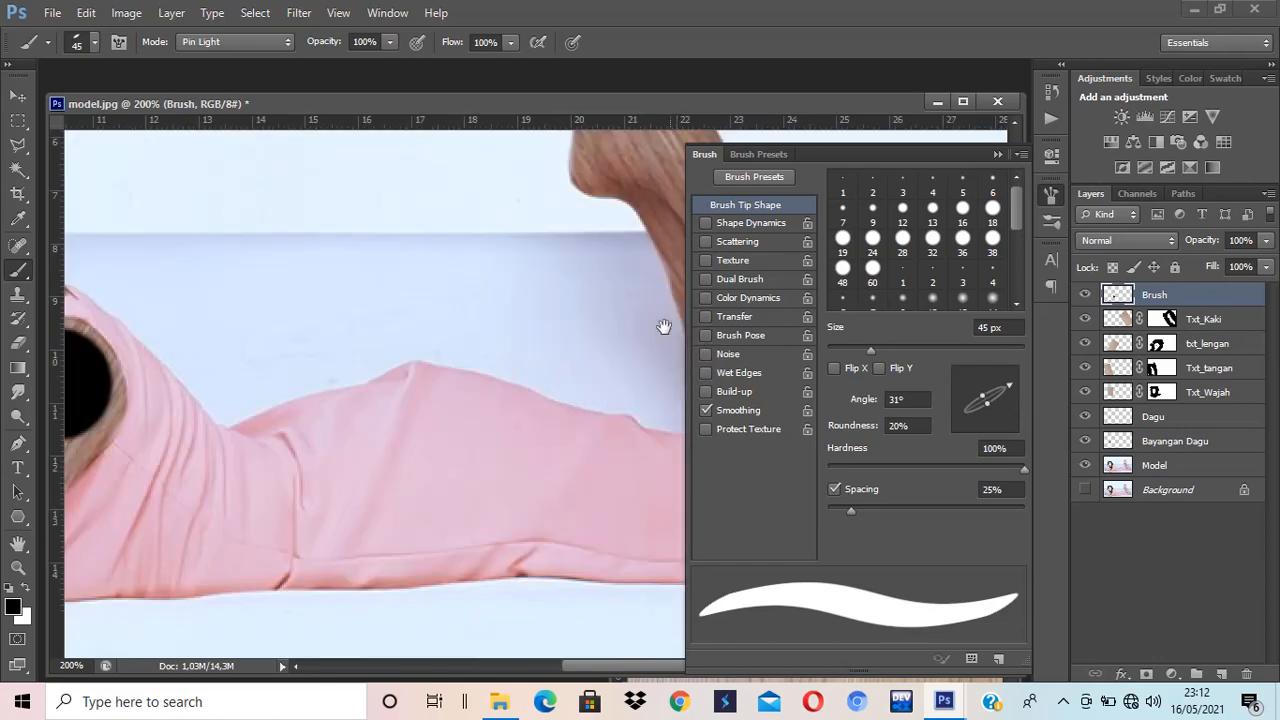
drag(663, 326, 386, 429)
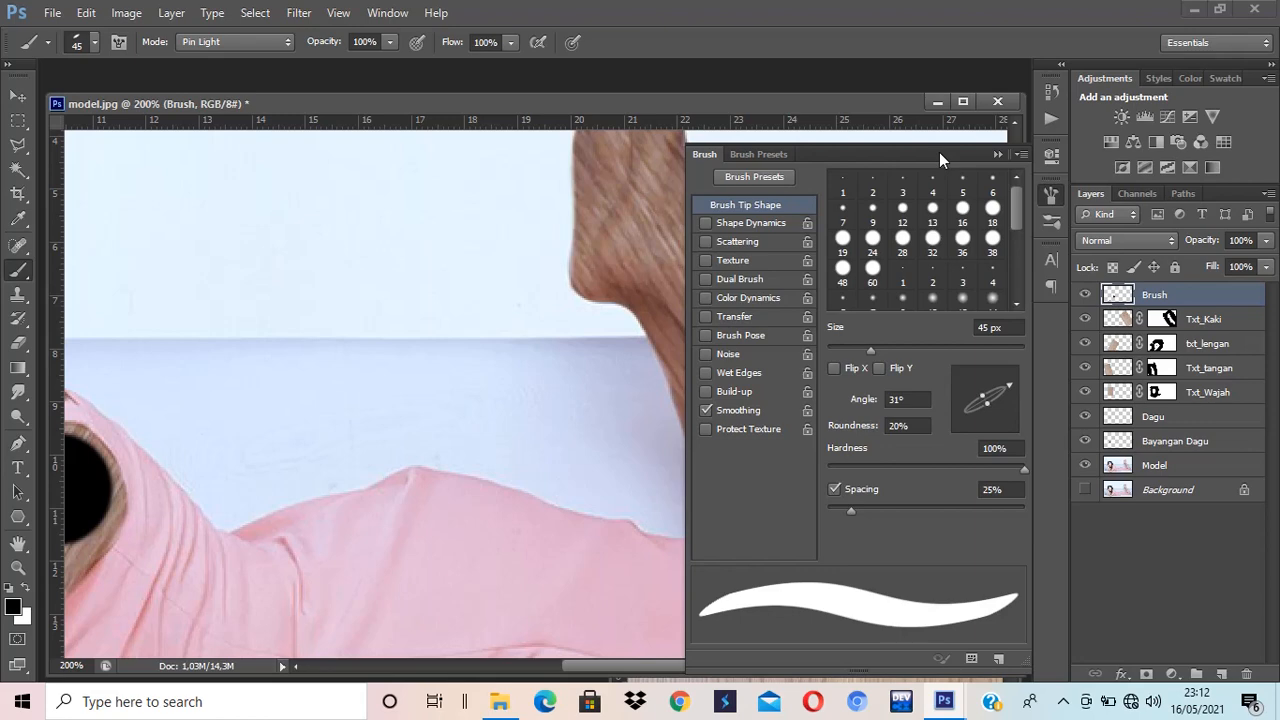
key(ctrl+minus)
key(ctrl+plus)
key(ctrl+plus)
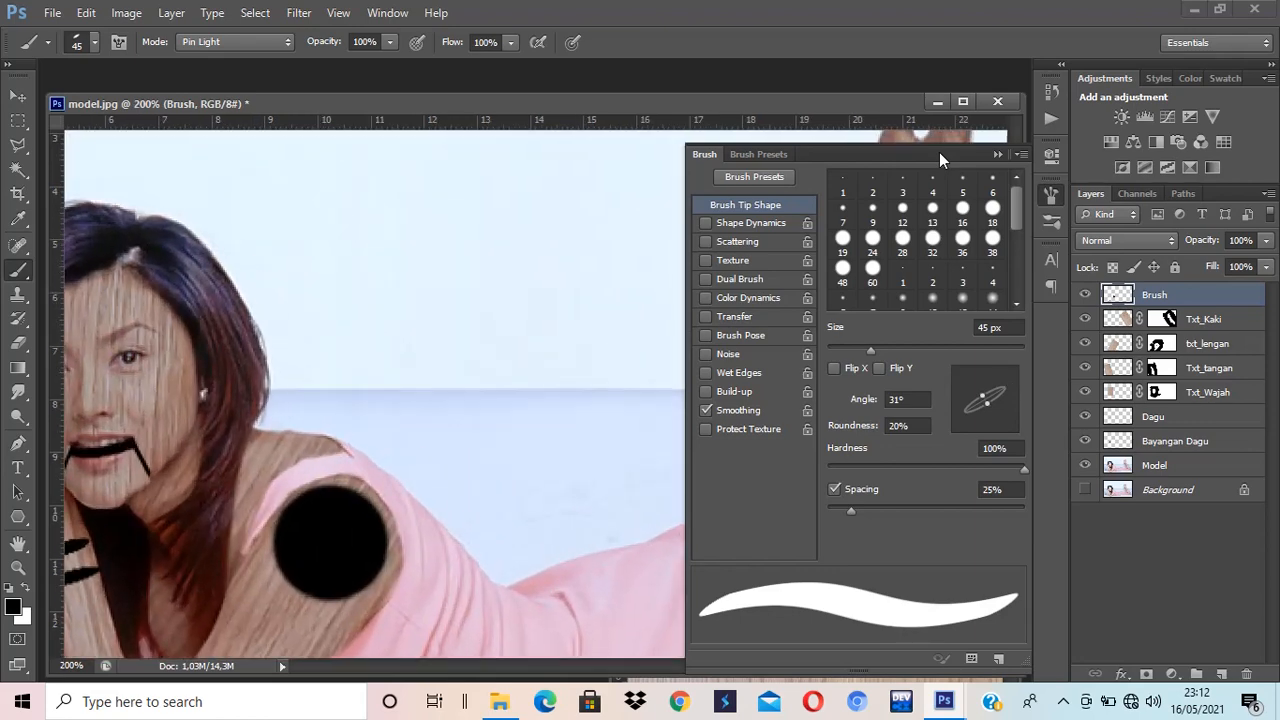
drag(598, 253, 182, 302)
drag(621, 112, 378, 122)
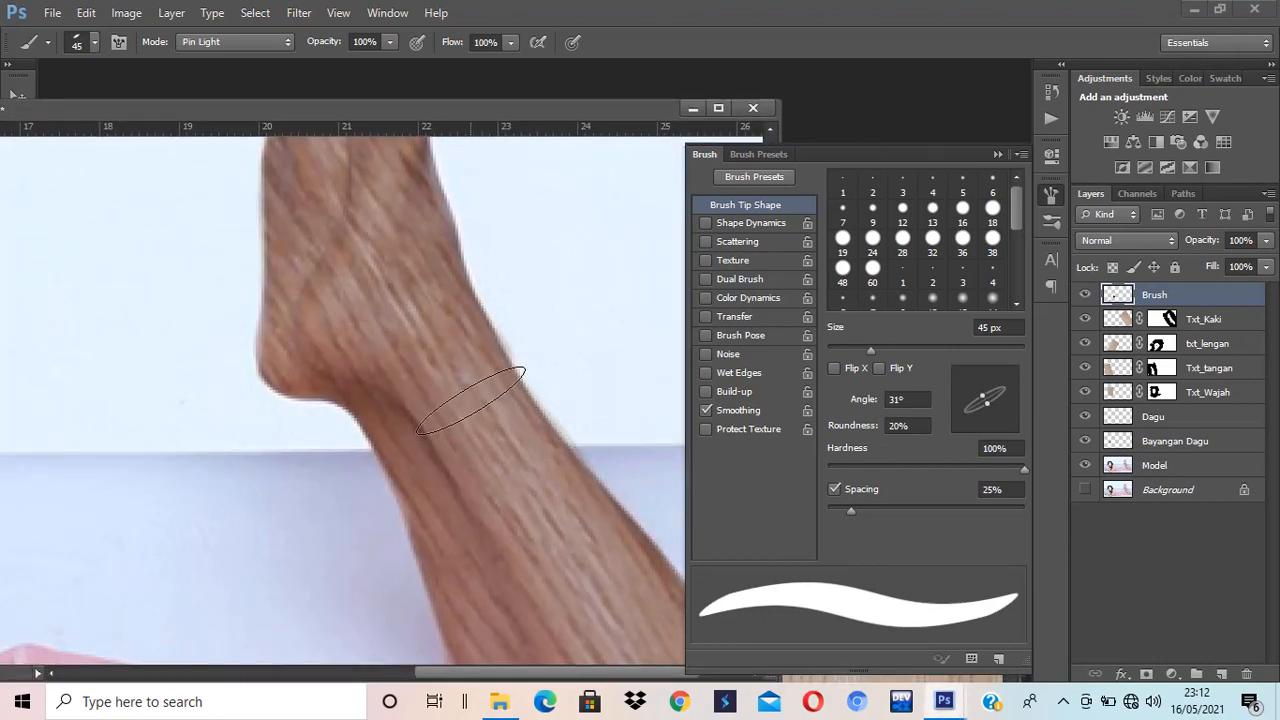
key(bracketleft)
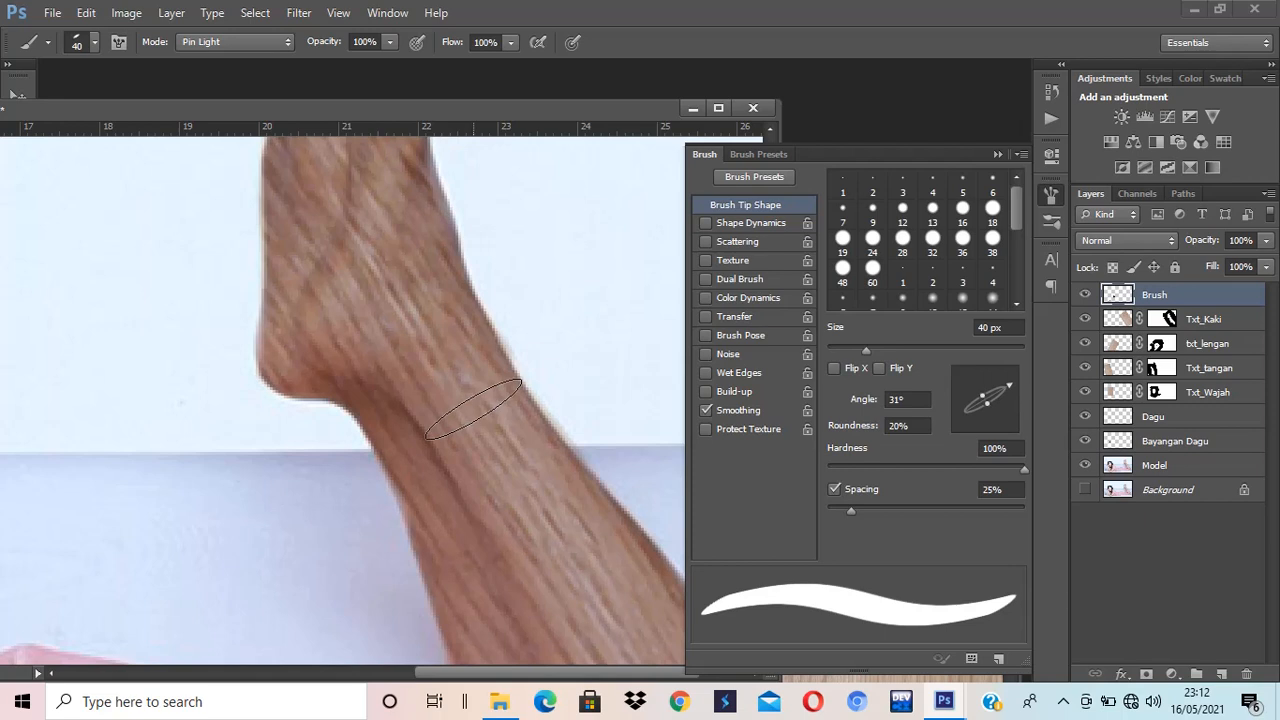
click(473, 408)
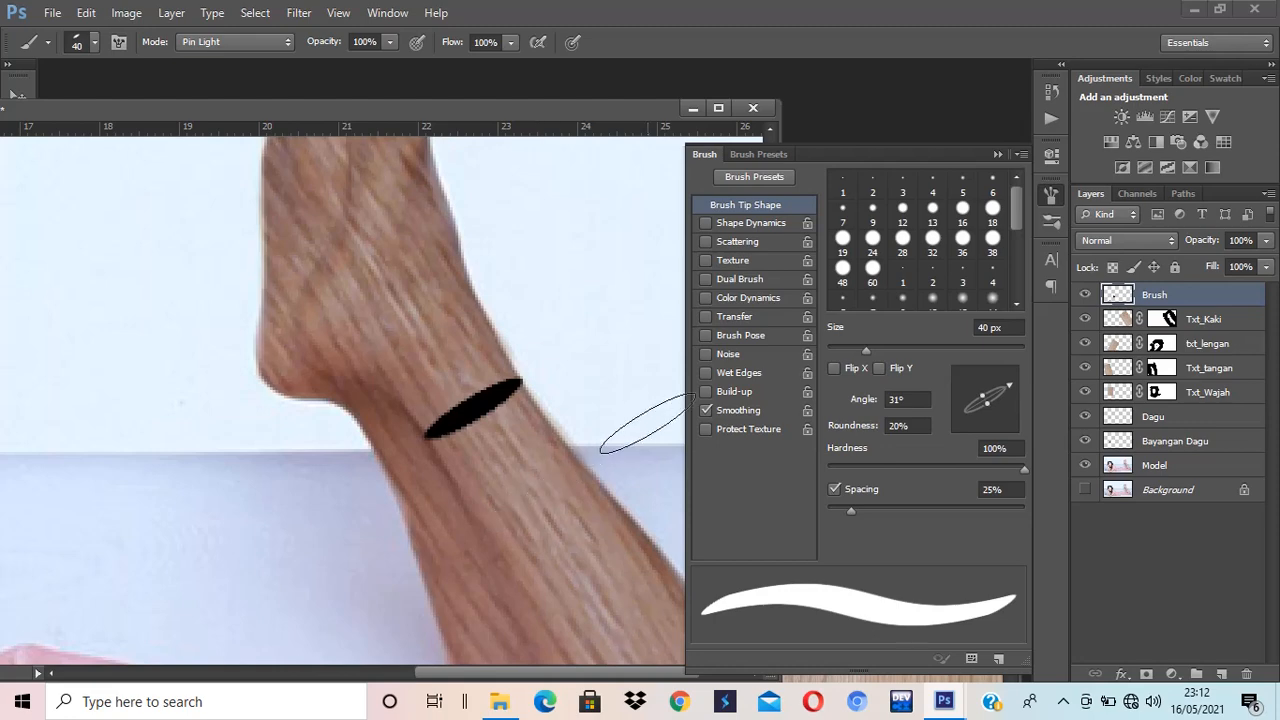
Undo a trial 40 px stamp and stamp a 45 px black ellipse across the front leg just below the first ankle mark.
key(ctrl+0)
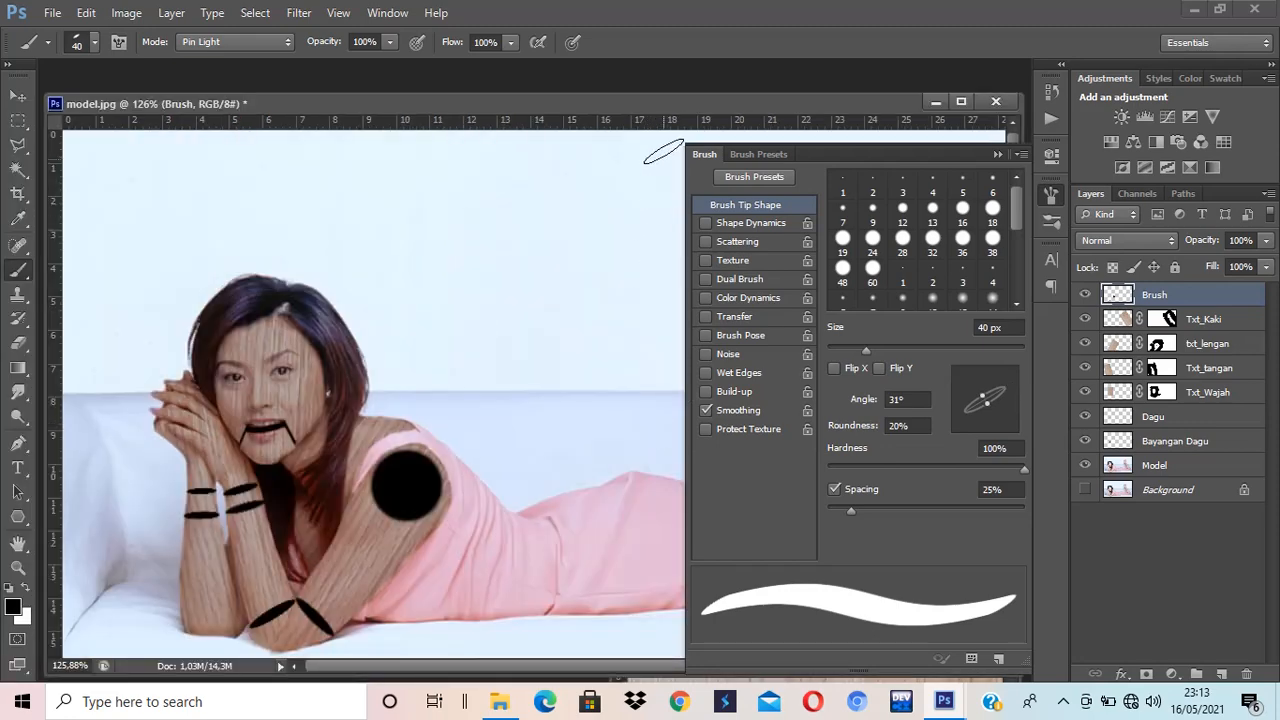
drag(655, 104, 289, 141)
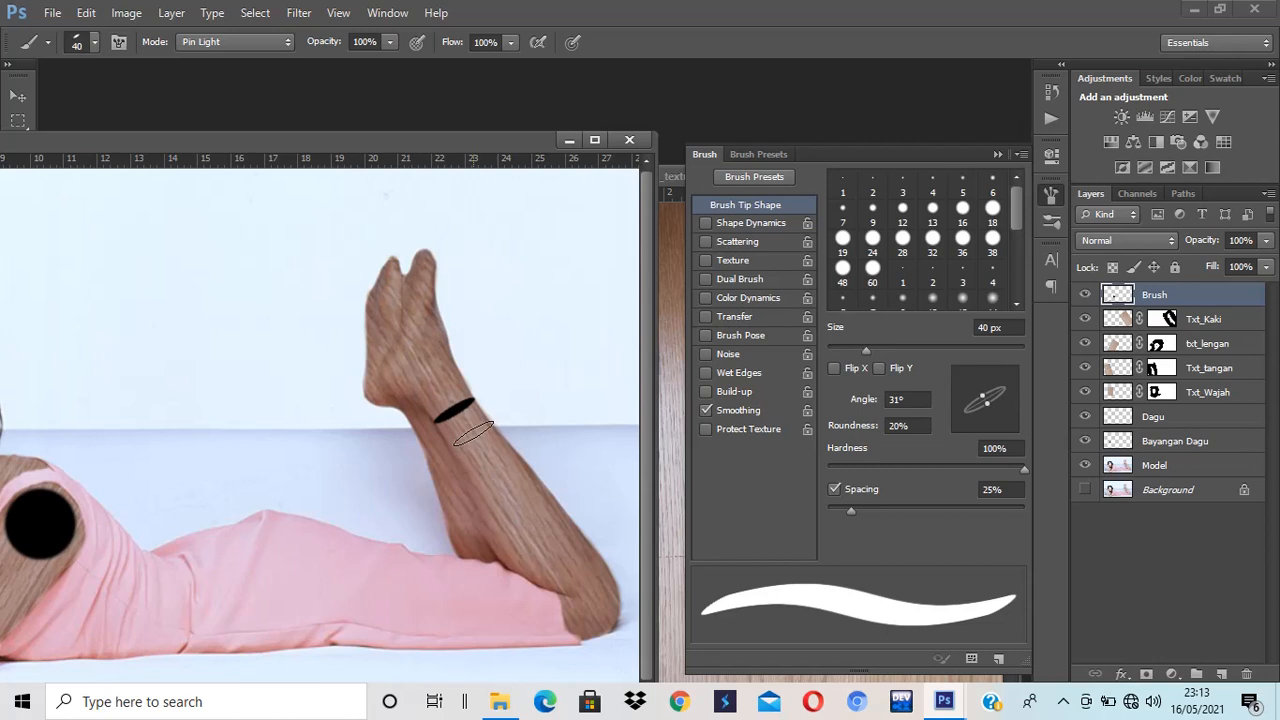
click(473, 432)
key(ctrl+z)
key(bracketright)
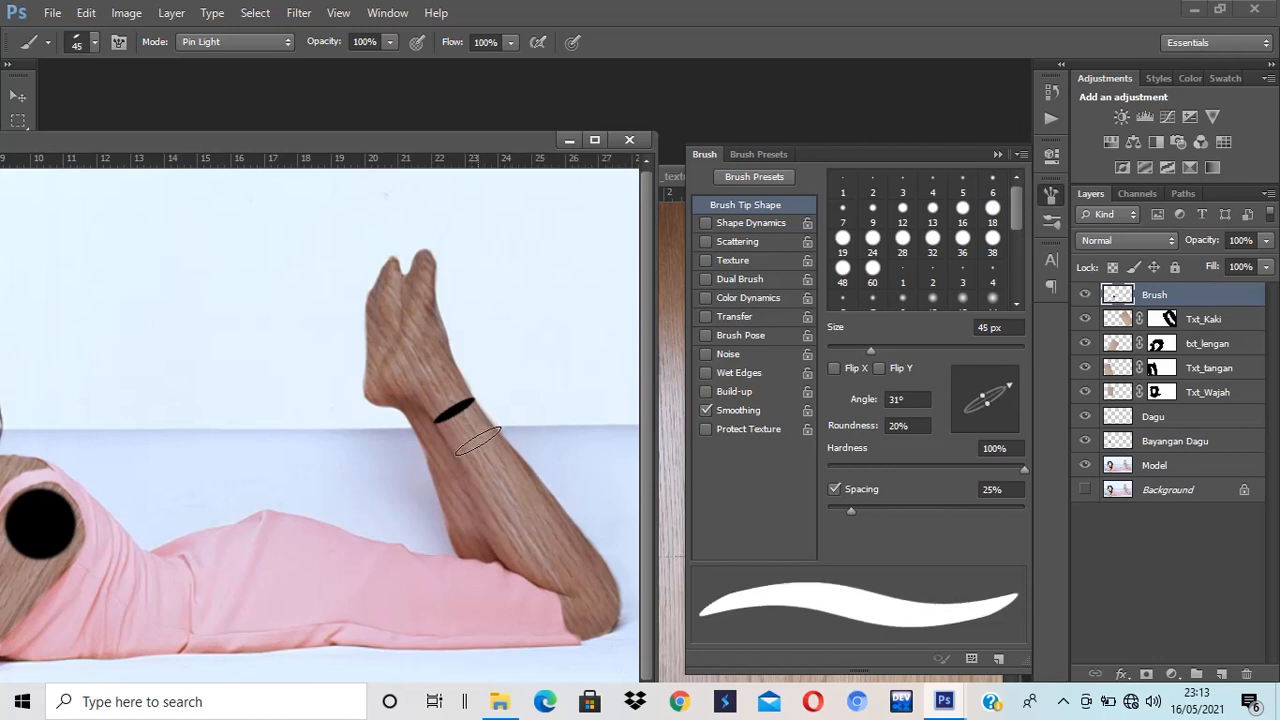
click(475, 443)
Try a 25 px black ellipse across the rear ankle, beside the gap between the front leg's two marks.
key(bracketleft)
key(bracketleft)
key(bracketleft)
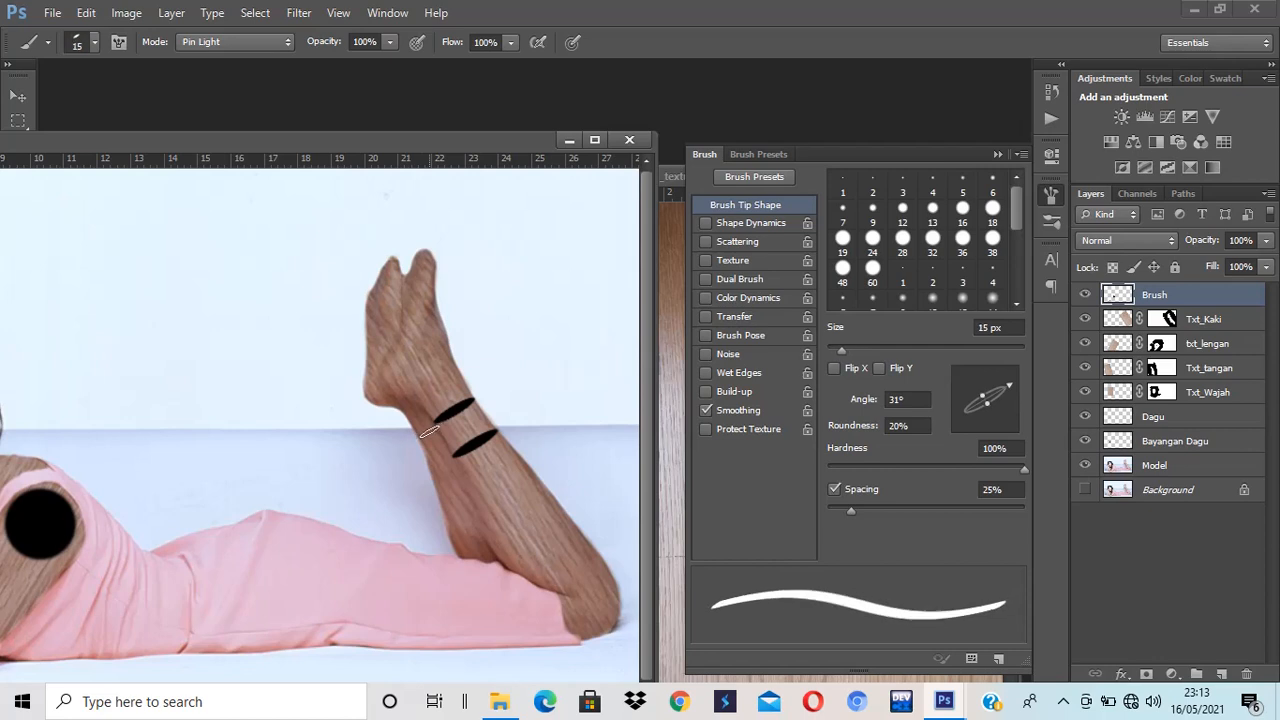
key(bracketright)
key(bracketright)
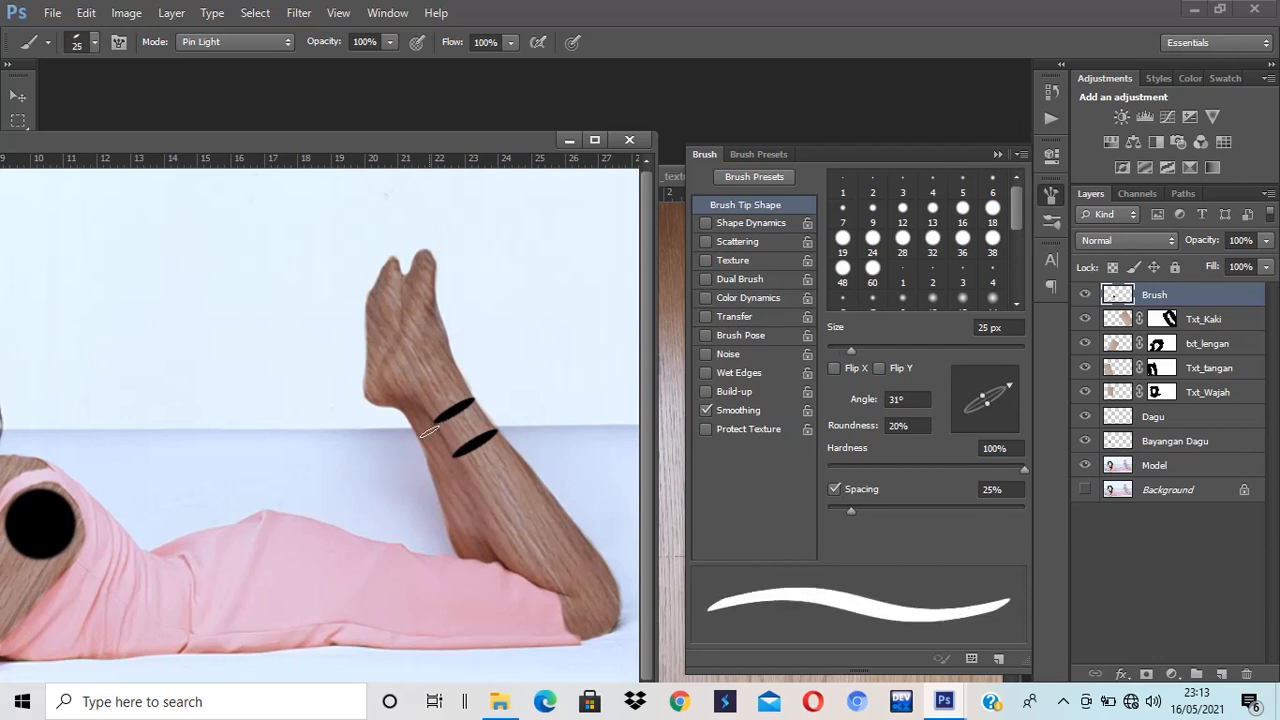
key(bracketleft)
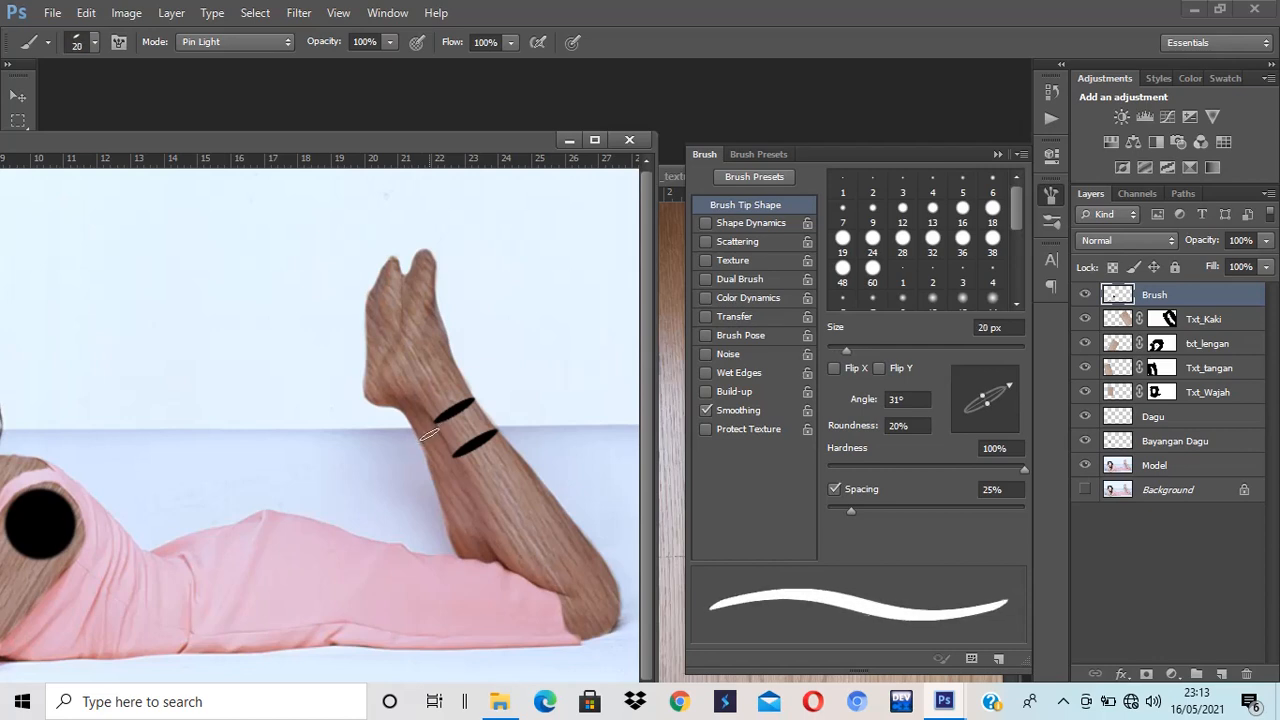
key(bracketright)
click(429, 434)
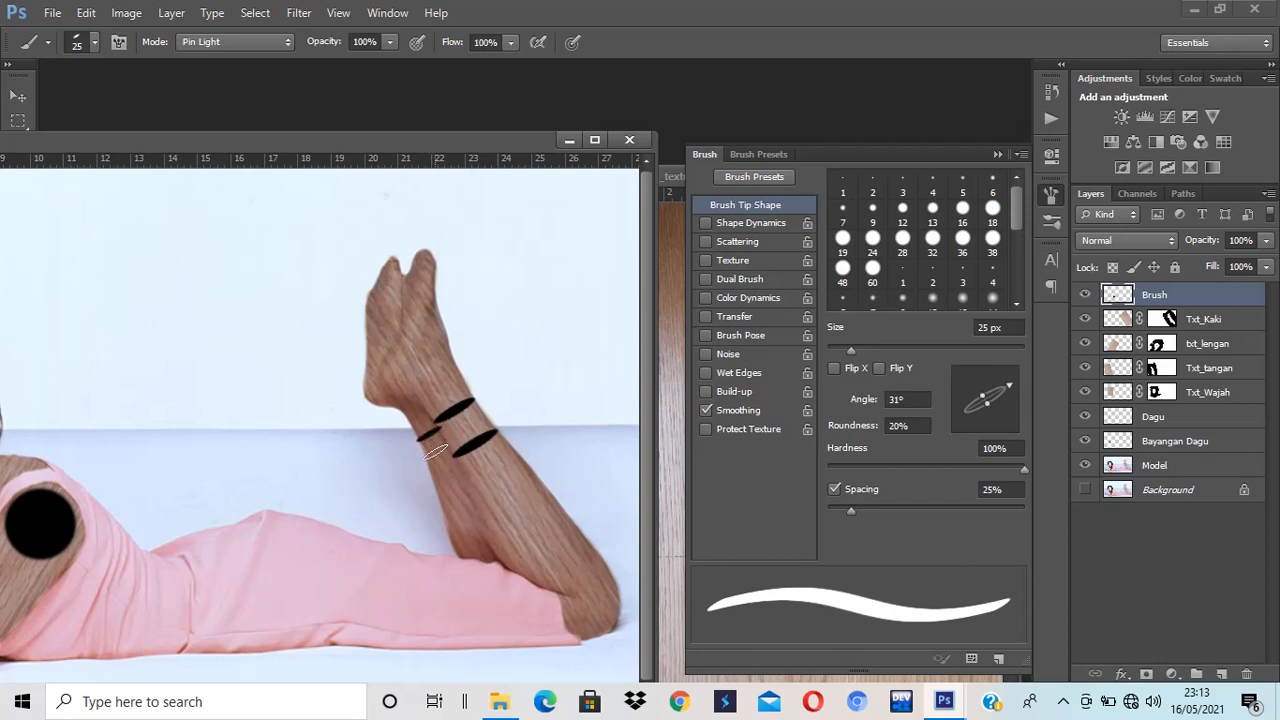
key(ctrl+z)
Stamp two black ellipses across the rear ankle, the upper one at 20 px and the lower one at 25 px.
key(bracketleft)
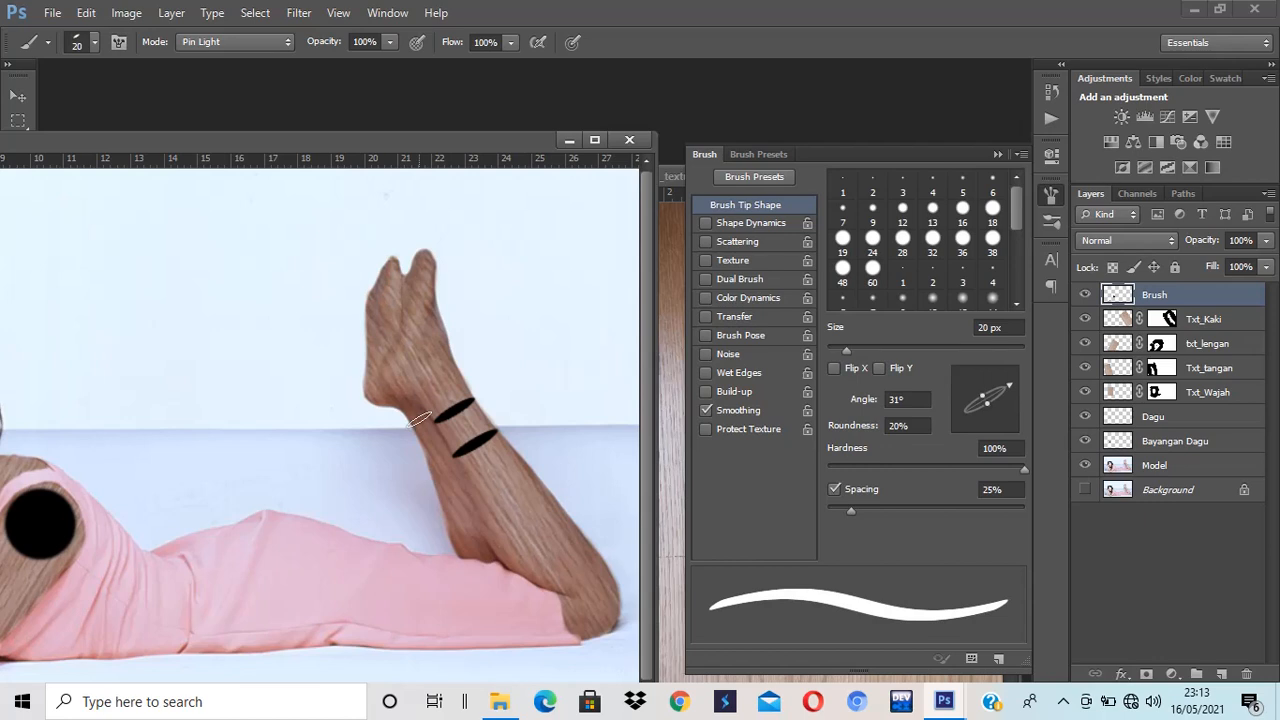
click(419, 419)
key(bracketright)
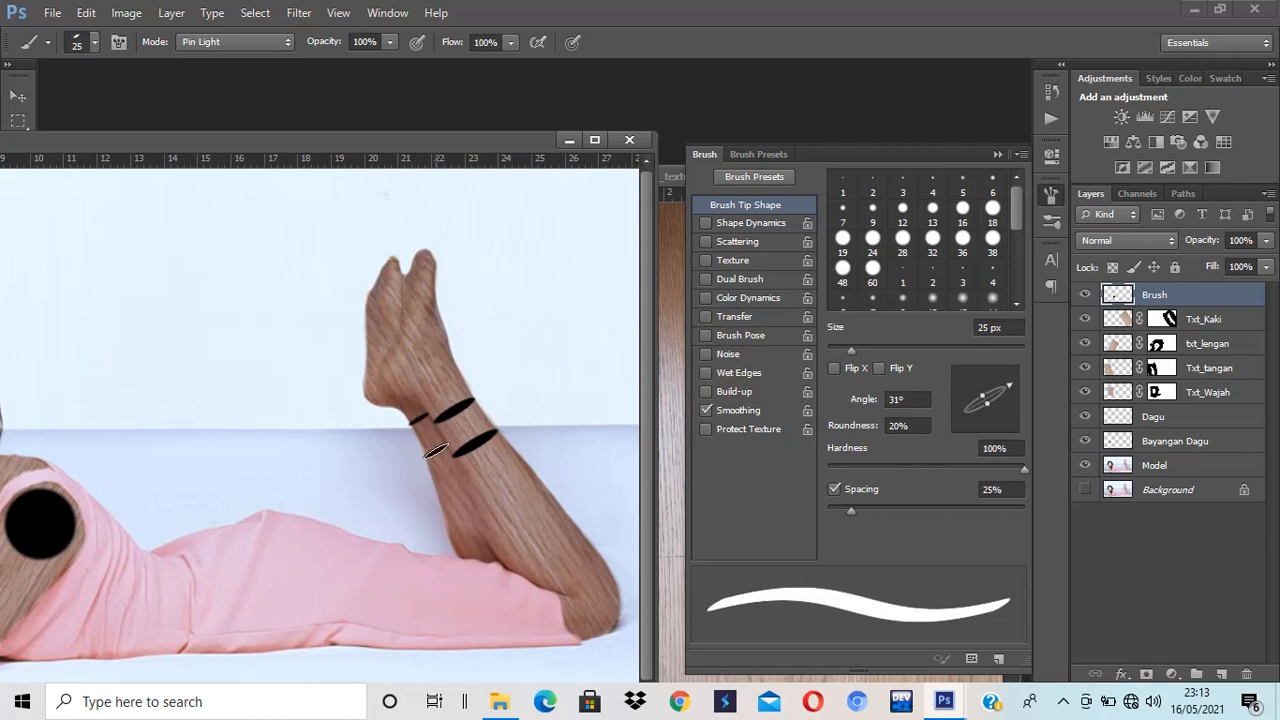
click(436, 451)
Enlarge the tip to 45 px and mark the knee with two black ellipses, the upper at 31° and the lower at -45°.
key(bracketright)
key(bracketright)
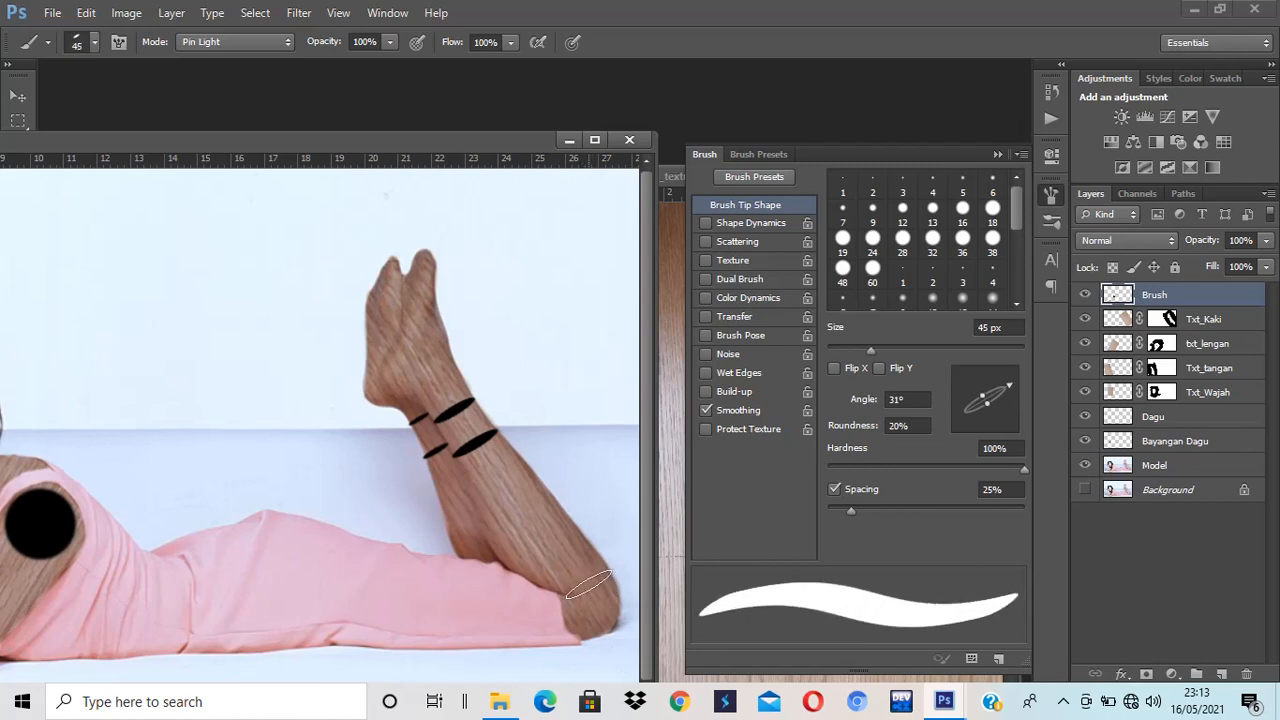
click(586, 583)
drag(1007, 386, 1013, 427)
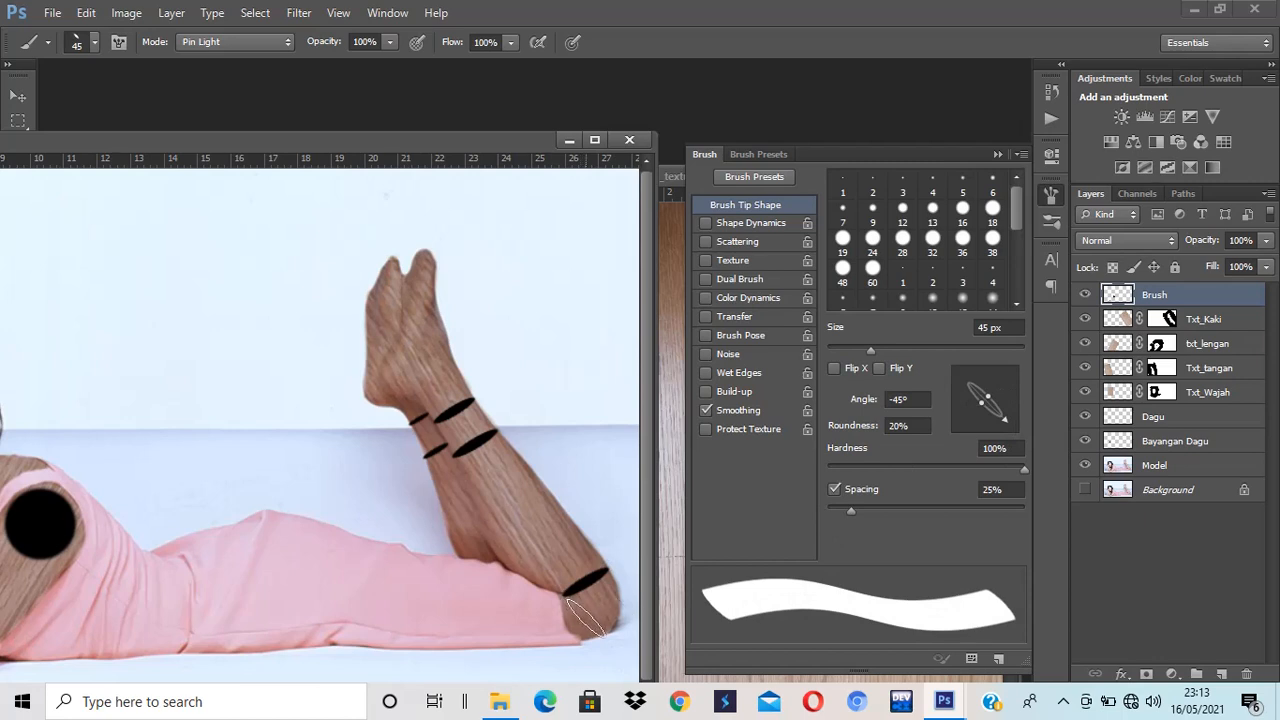
click(582, 615)
key(ctrl+minus)
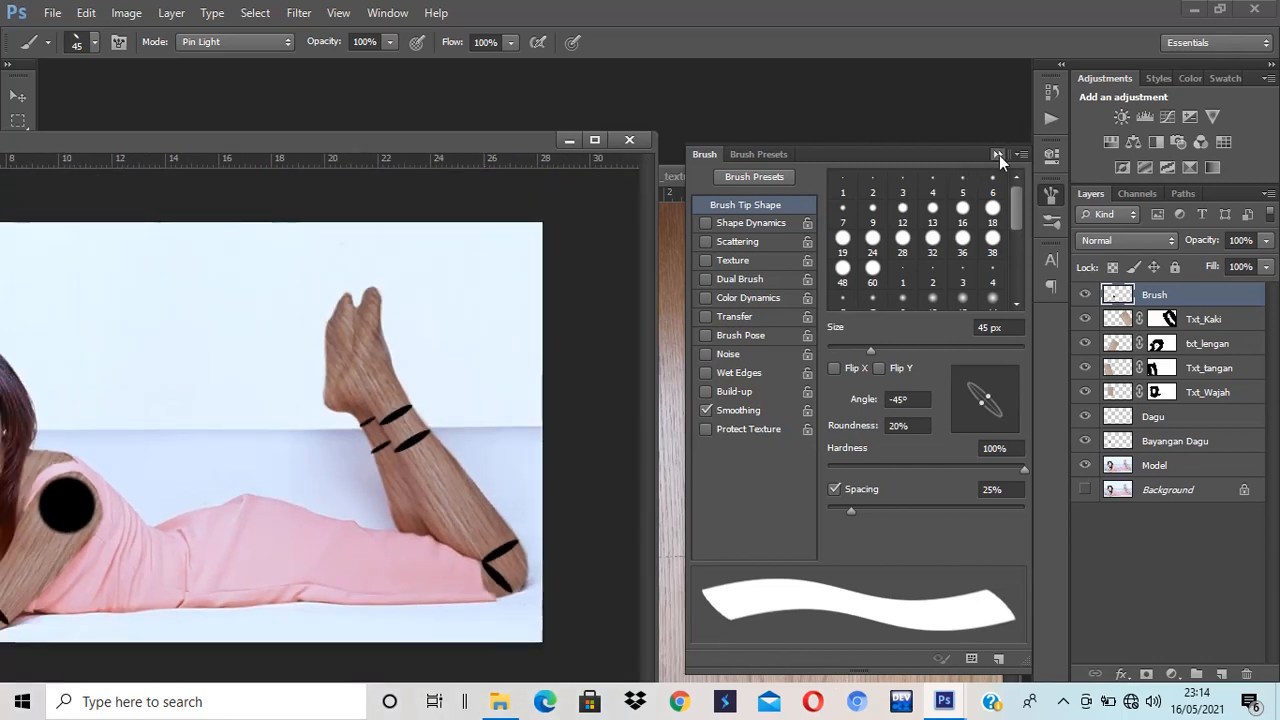
Restore the brush tip to a round shape with 100% roundness and bring the whole model image into view.
click(998, 155)
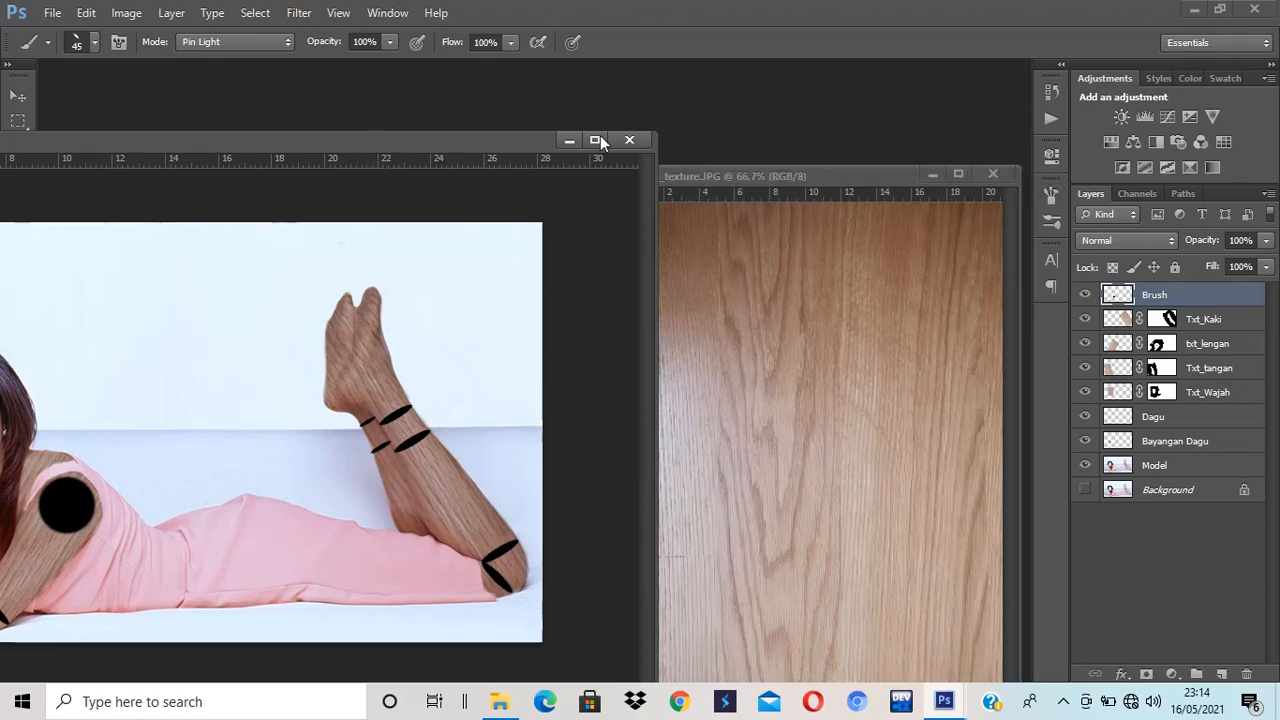
click(390, 14)
click(405, 139)
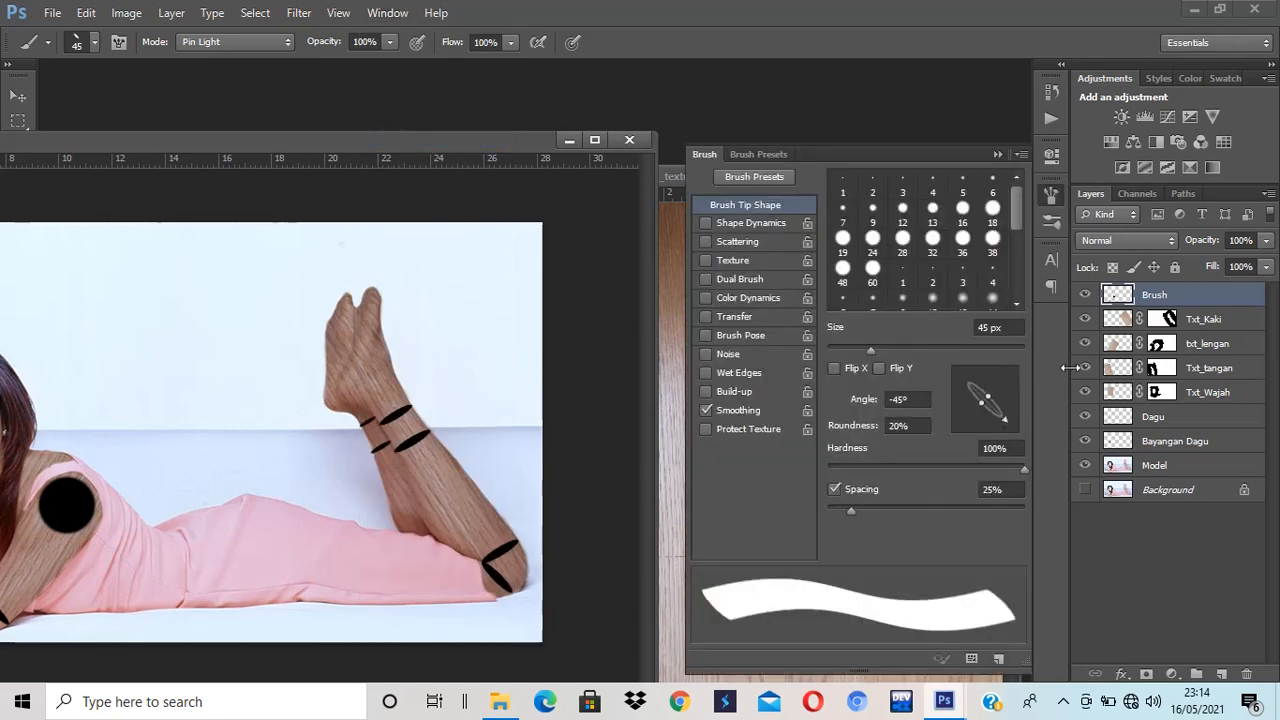
drag(980, 408, 966, 427)
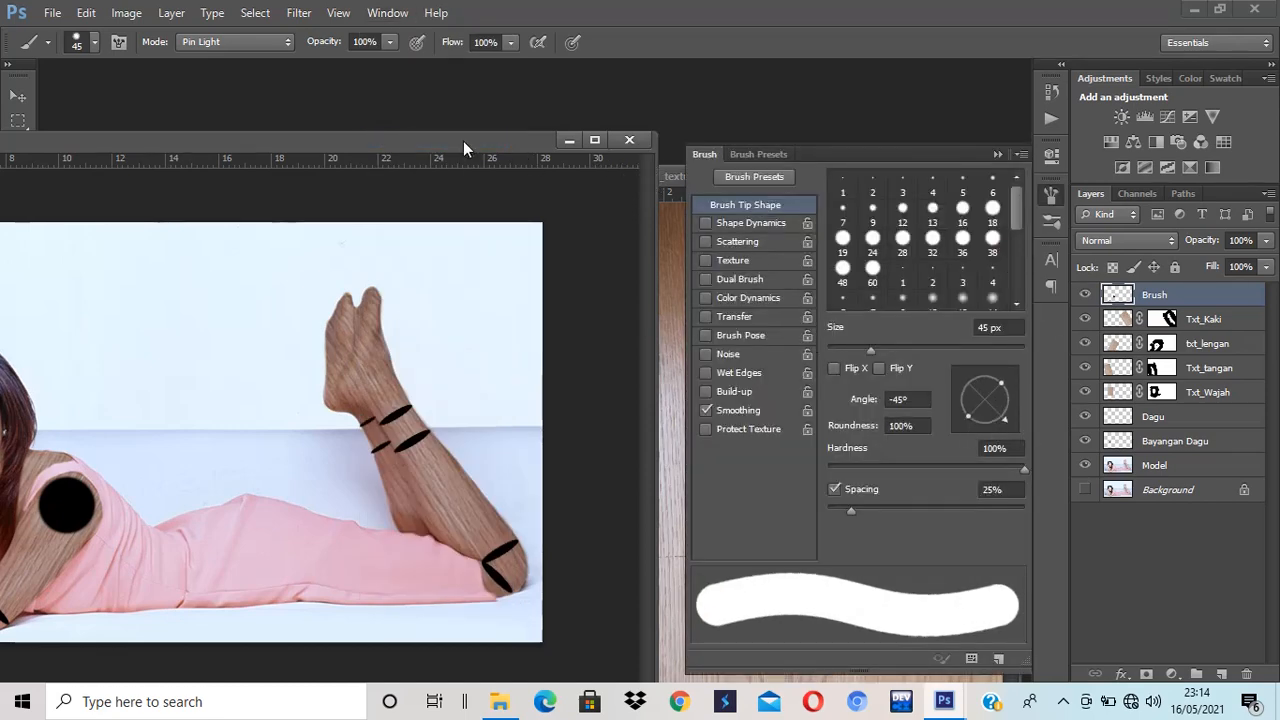
click(996, 152)
drag(414, 141, 705, 89)
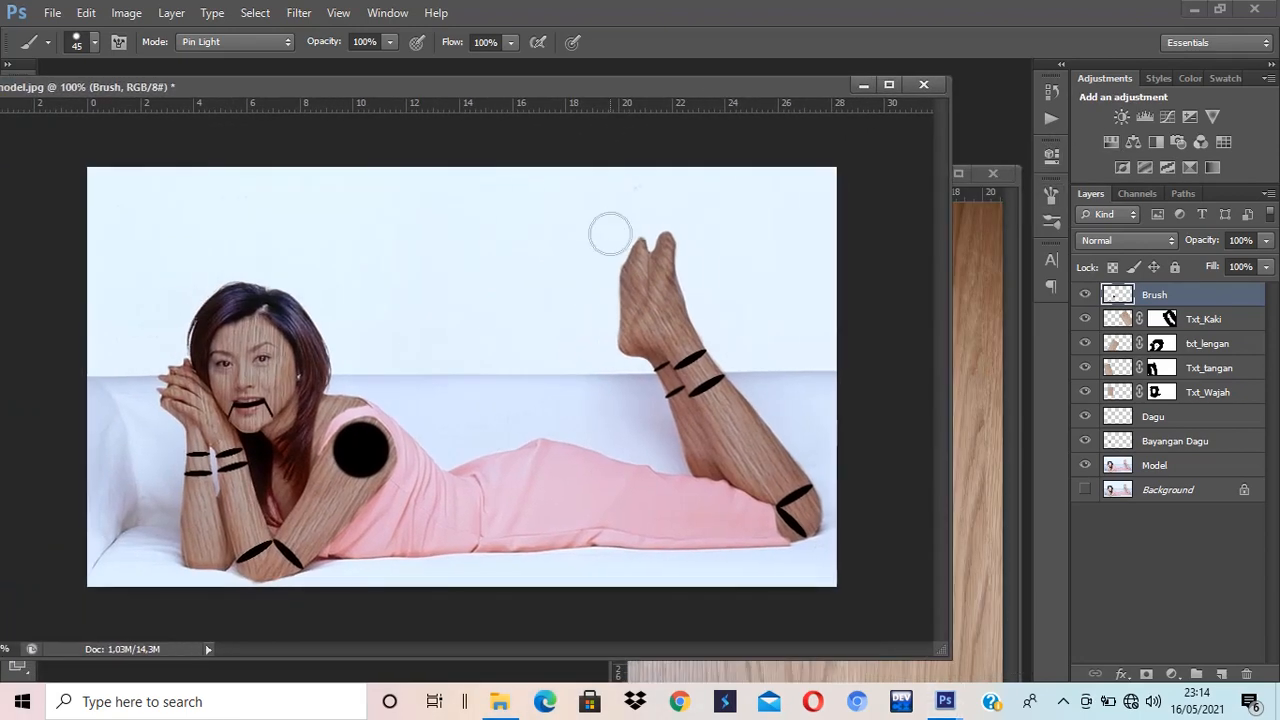
On the Txt_tangan layer mask, paint black with a 15 px tip between the black marks on both wrists to hide the wood texture.
key(ctrl+plus)
key(ctrl+plus)
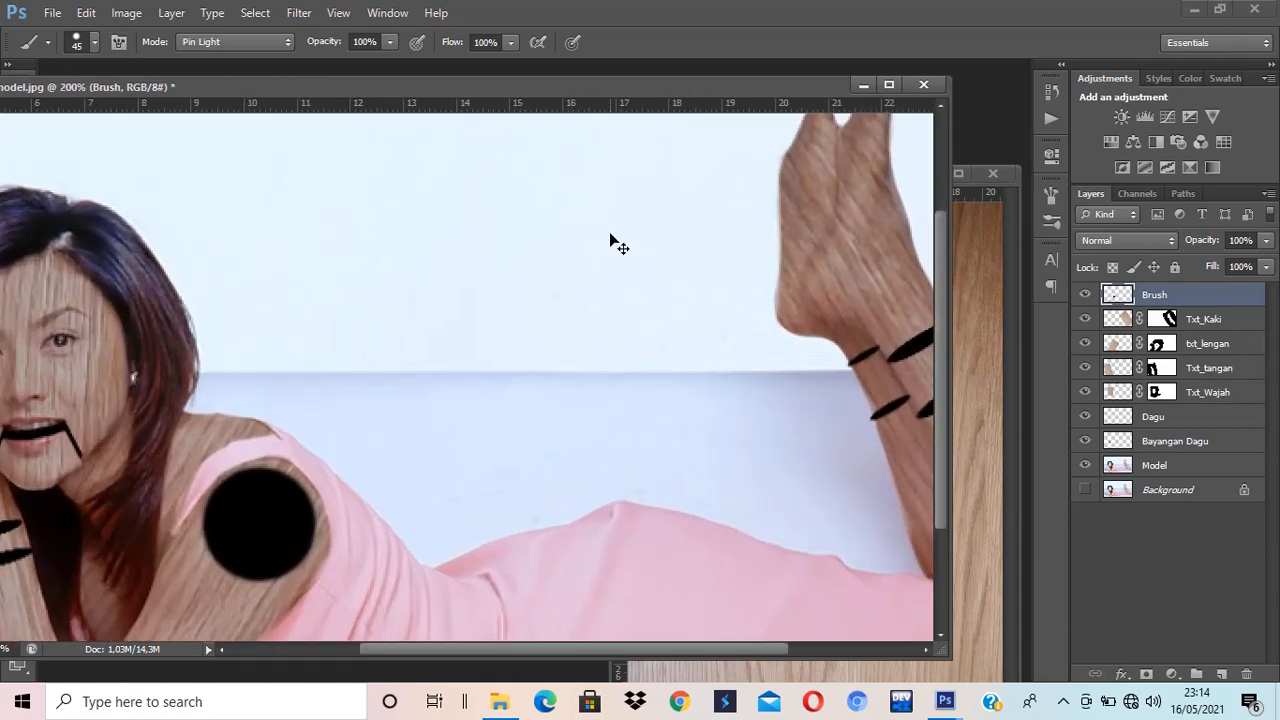
drag(322, 473, 901, 283)
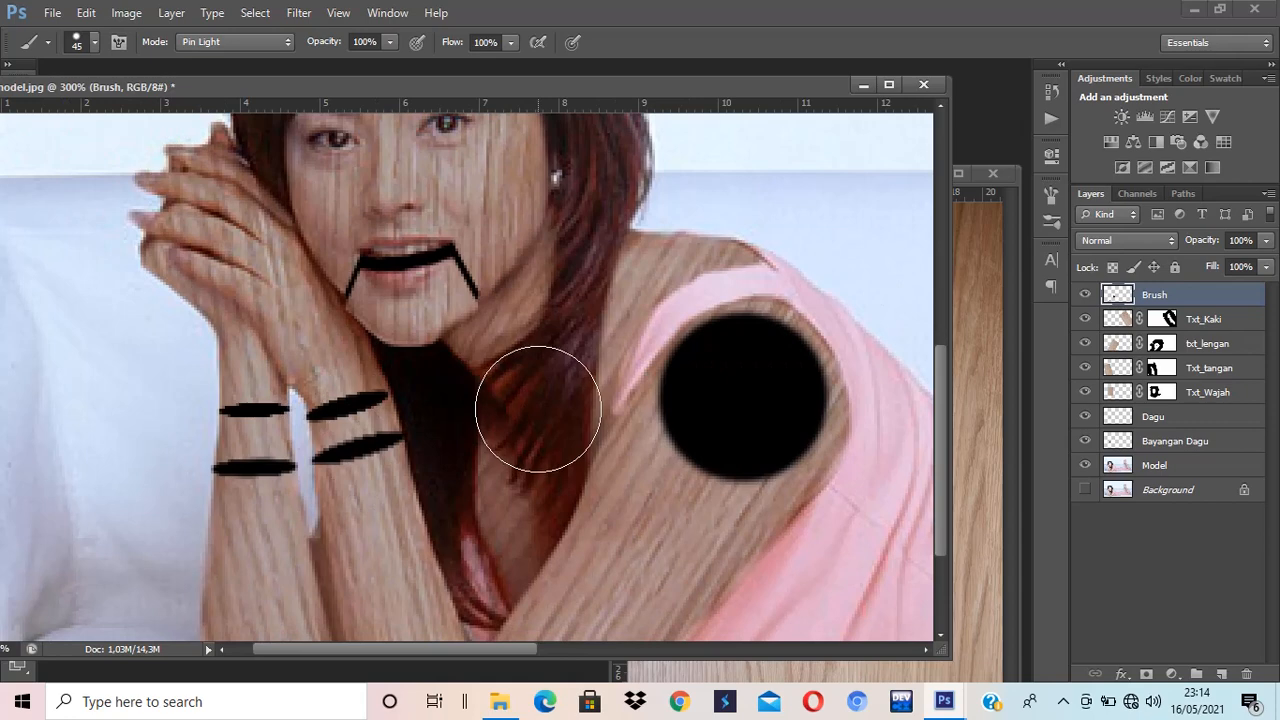
key(bracketleft)
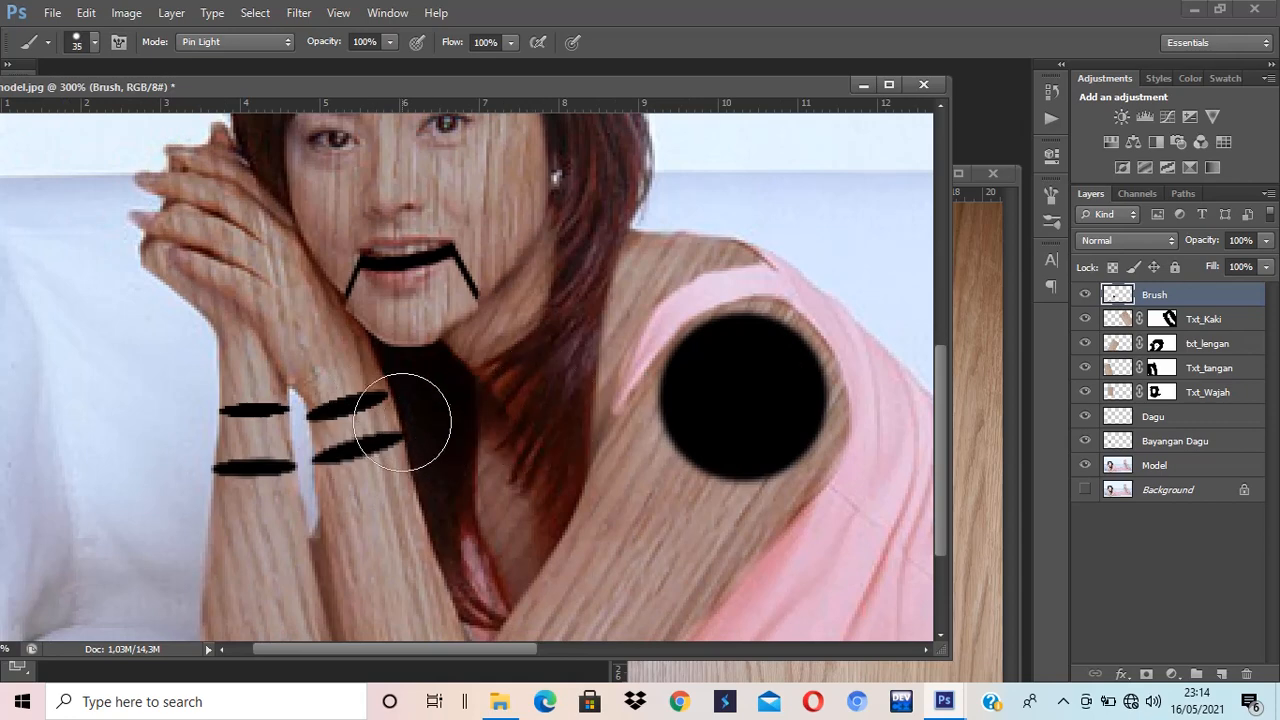
key(bracketleft)
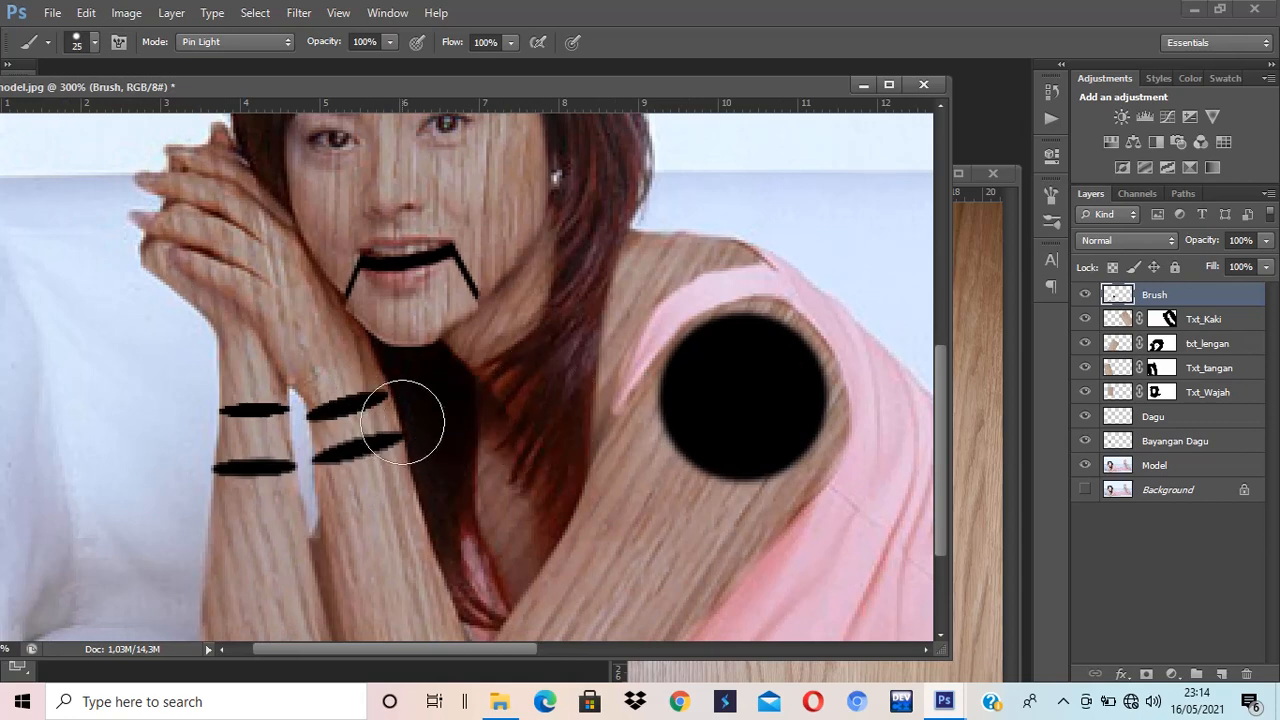
click(1177, 369)
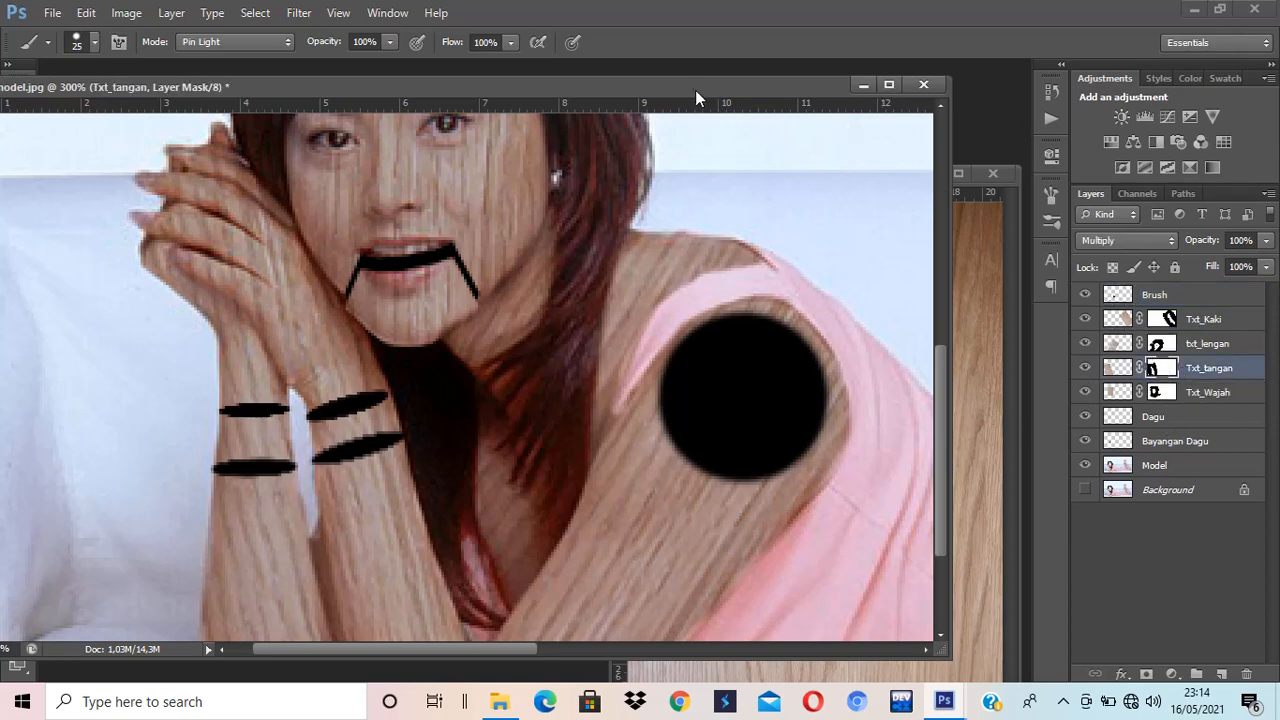
drag(692, 87, 775, 78)
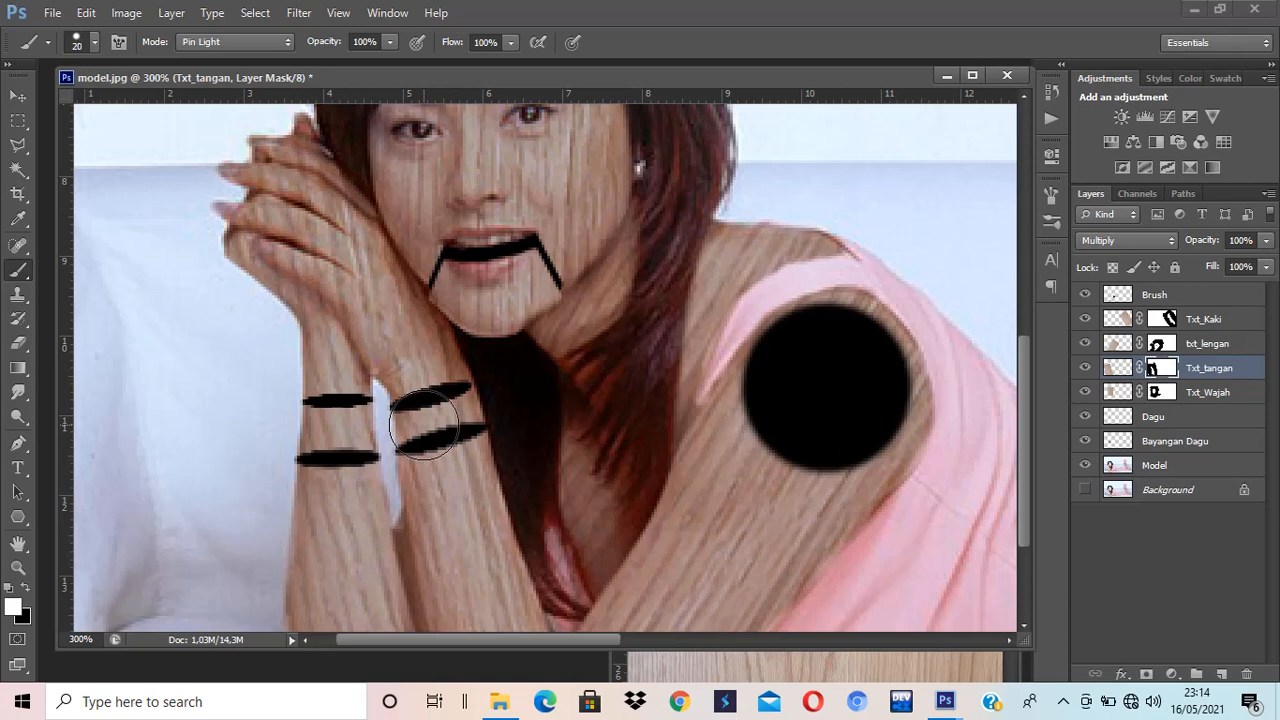
key(bracketleft)
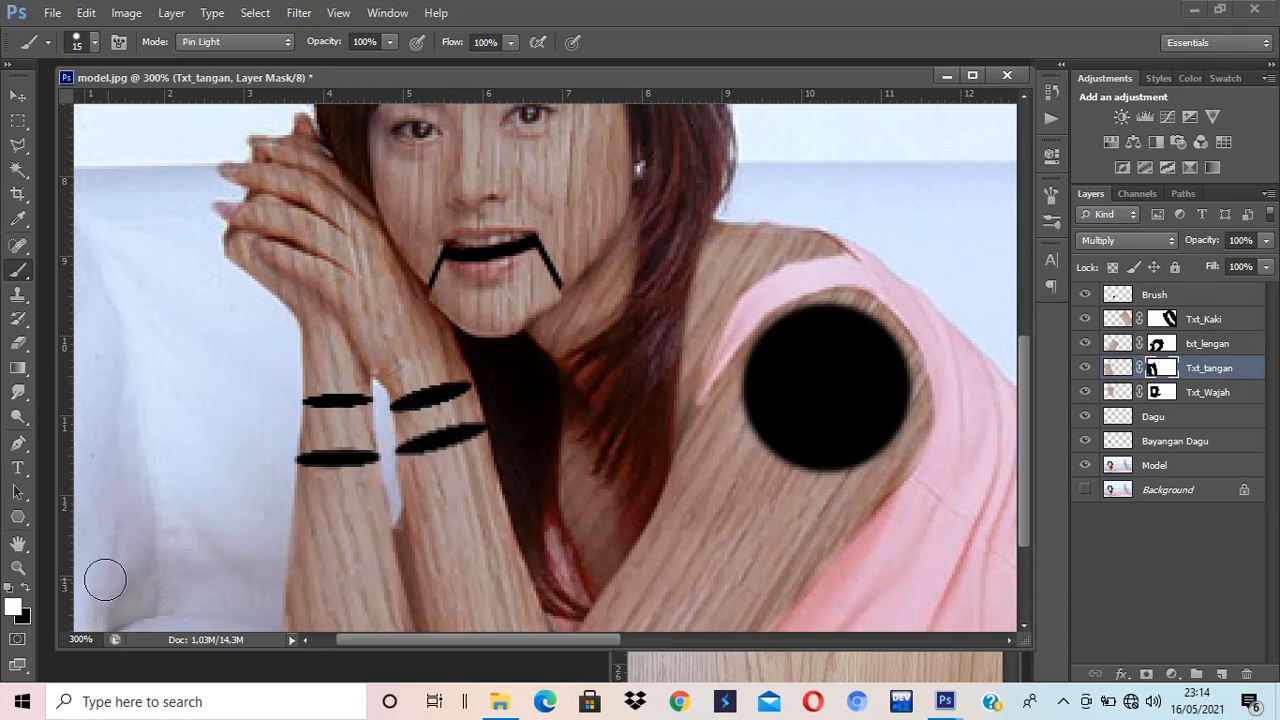
click(26, 589)
drag(407, 428, 474, 413)
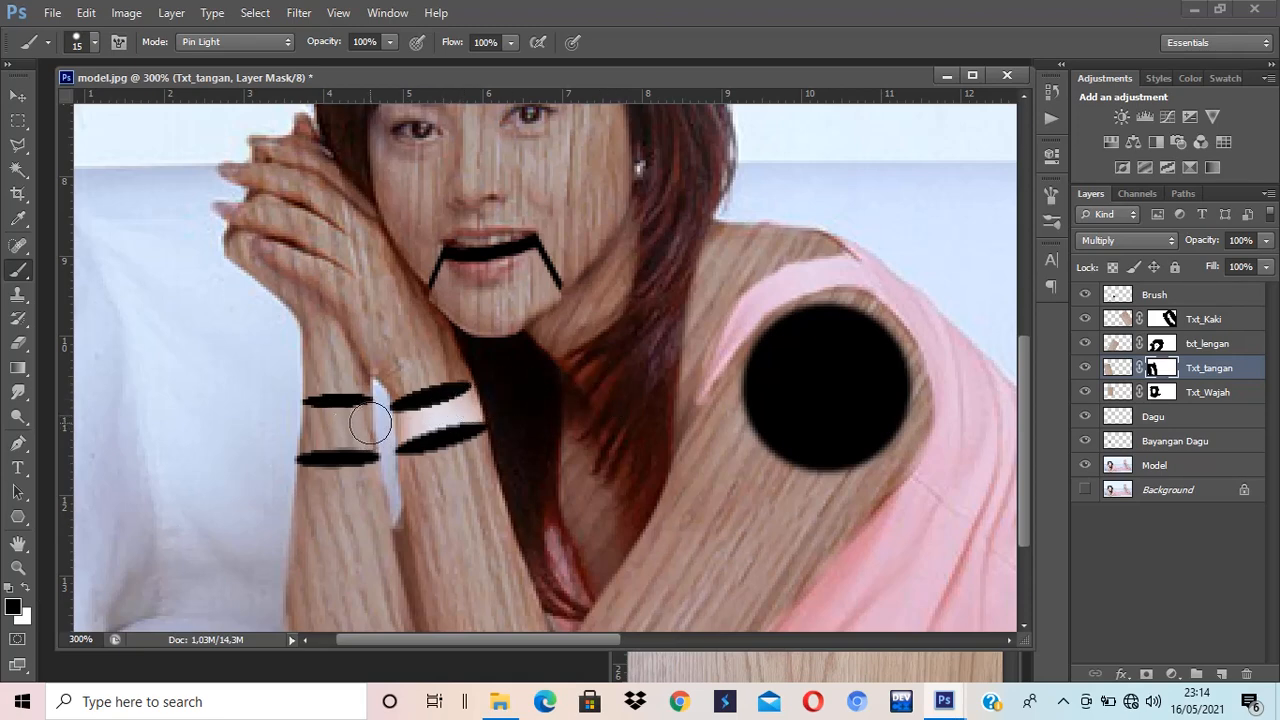
mouse_move(372, 425)
mouse_down()
mouse_move(293, 430)
mouse_move(380, 440)
mouse_up()
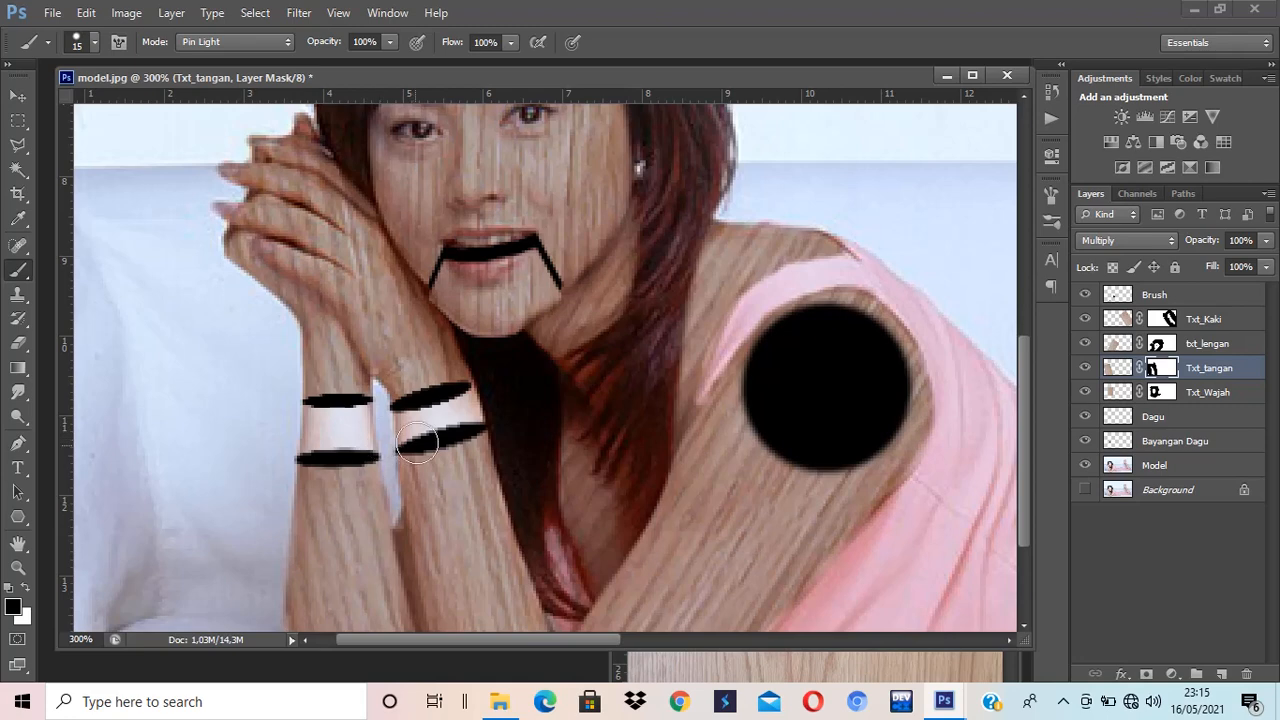
Paint black on the Txt_tangan and txt_lengan layer masks between the two elbow marks to remove the wood texture from the elbow.
drag(501, 605, 460, 436)
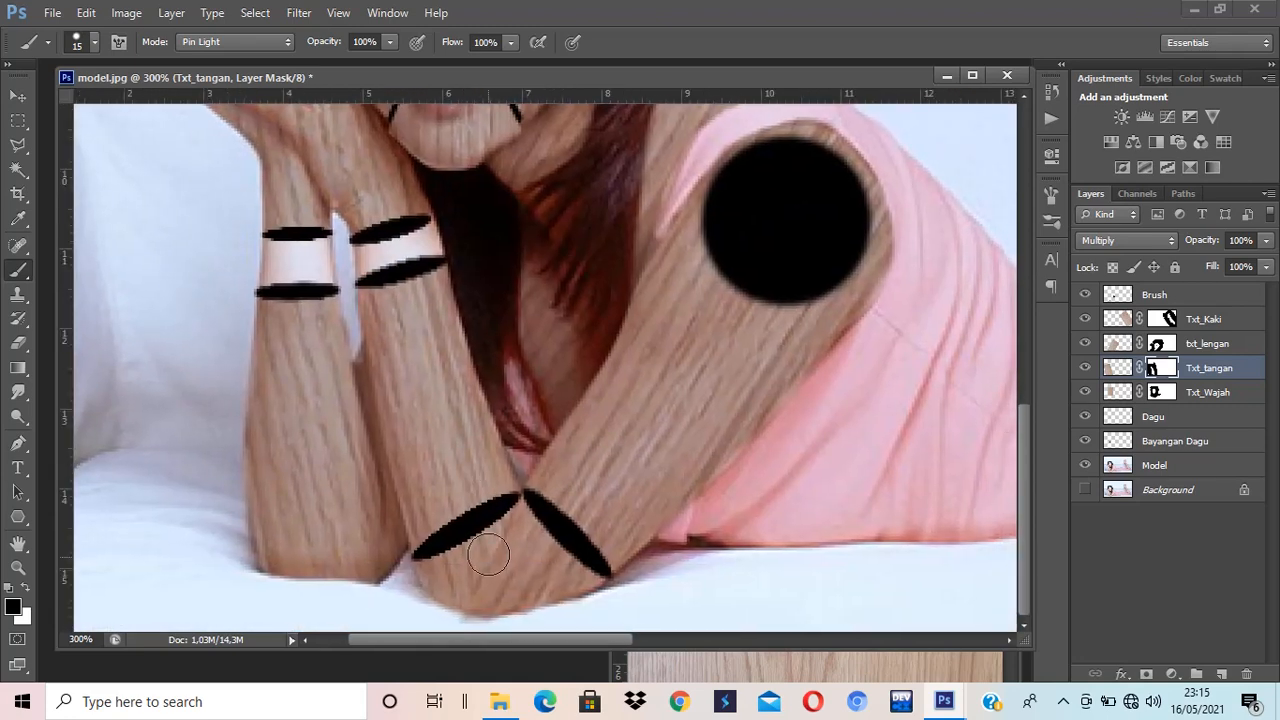
mouse_move(511, 517)
mouse_down()
mouse_move(441, 597)
mouse_move(424, 600)
mouse_move(421, 587)
mouse_move(500, 525)
mouse_move(478, 602)
mouse_up()
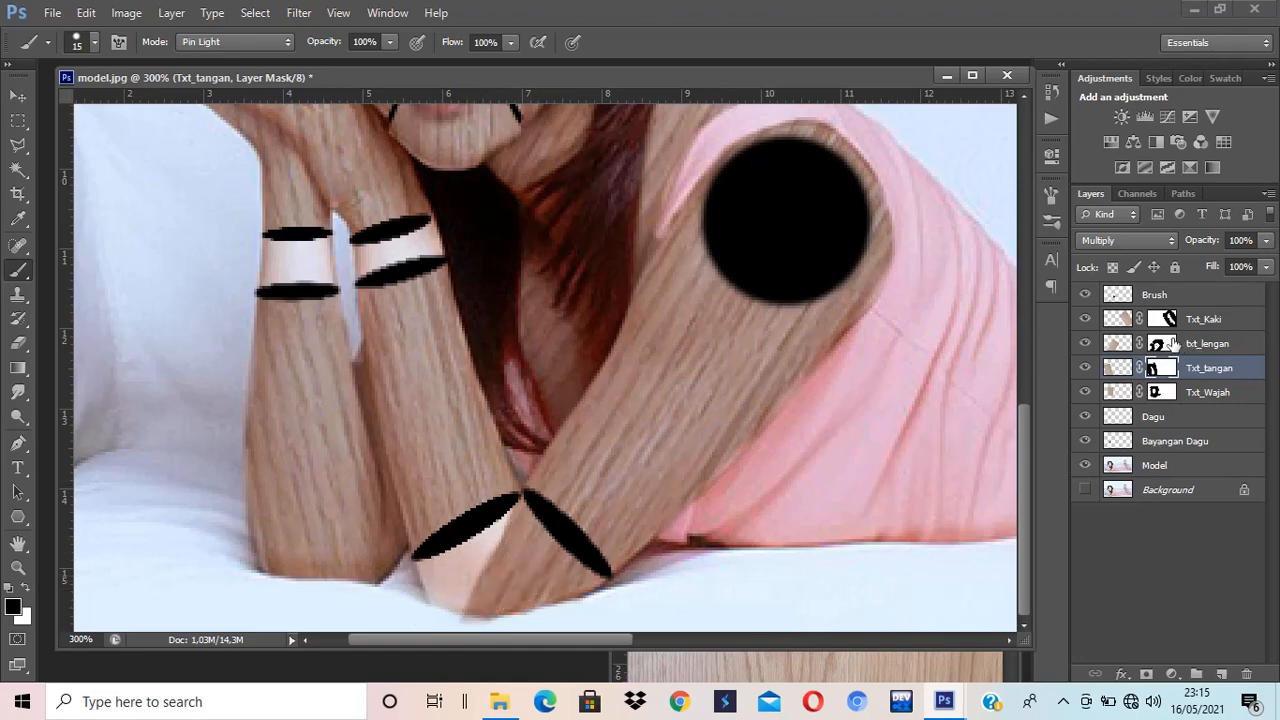
click(1160, 346)
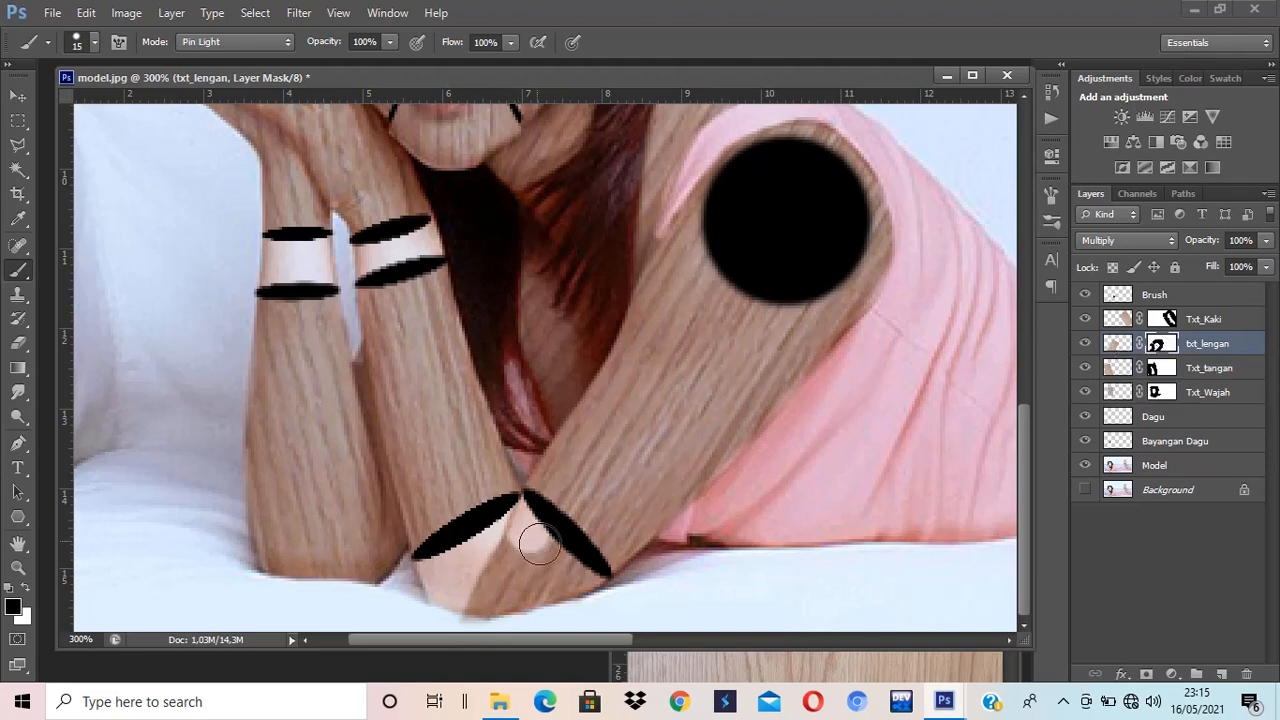
mouse_move(539, 543)
mouse_down()
mouse_move(591, 596)
mouse_move(557, 580)
mouse_move(525, 535)
mouse_move(499, 535)
mouse_move(473, 623)
mouse_move(499, 575)
mouse_move(524, 607)
mouse_up()
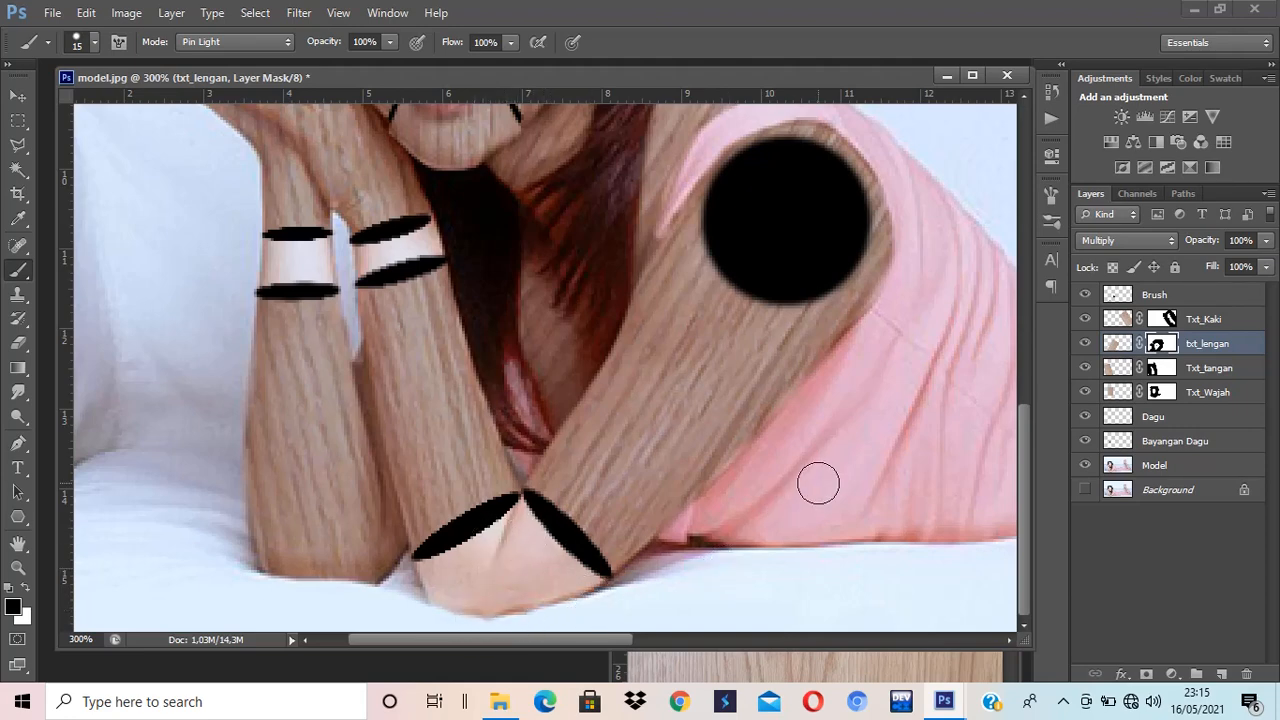
On the Txt_Kaki layer mask, paint black between the marks on both ankles and the knee to hide the wood texture.
drag(651, 506, 474, 489)
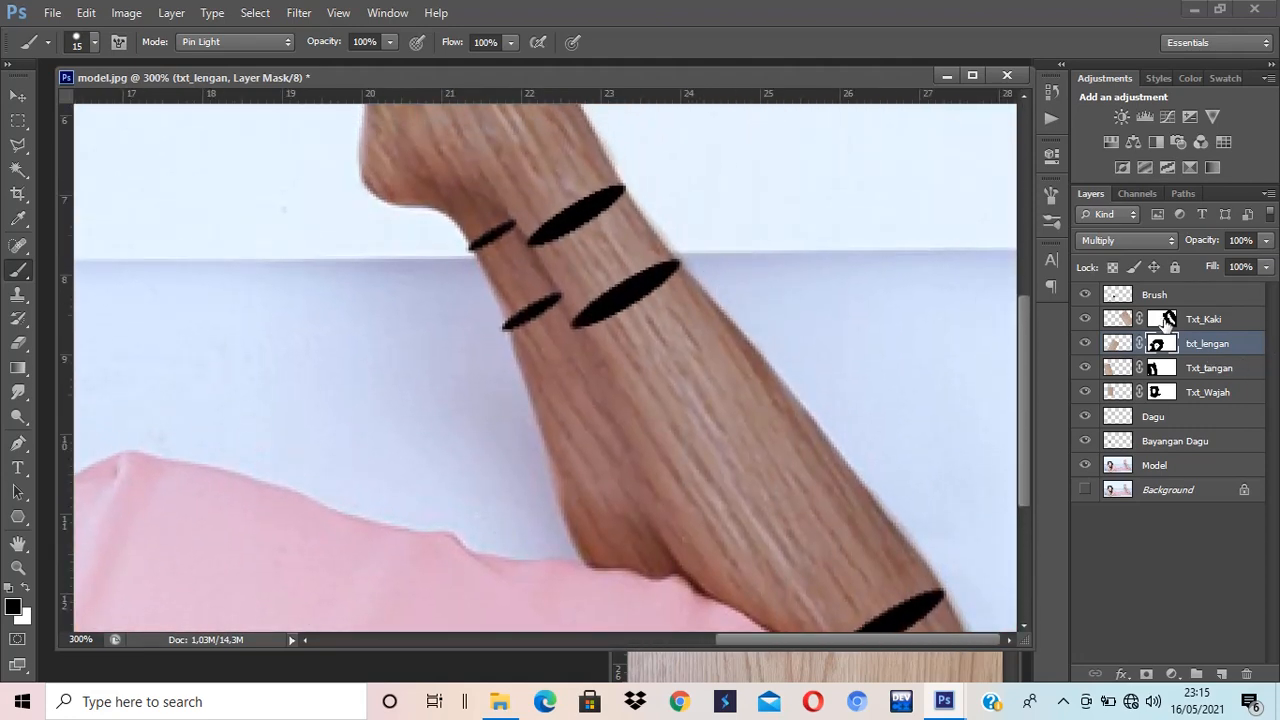
click(1164, 320)
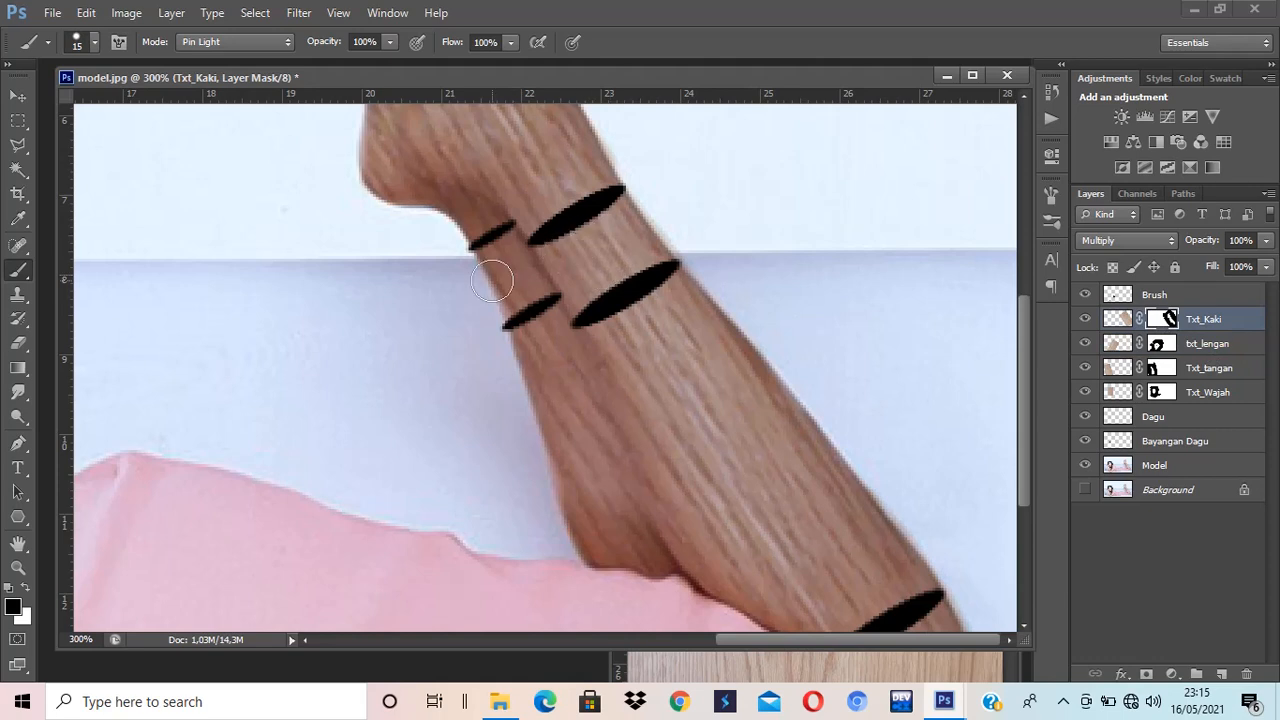
mouse_move(485, 269)
mouse_down()
mouse_move(522, 275)
mouse_move(484, 277)
mouse_move(494, 306)
mouse_move(546, 279)
mouse_move(588, 302)
mouse_move(570, 268)
mouse_move(542, 264)
mouse_move(605, 235)
mouse_move(638, 200)
mouse_move(658, 218)
mouse_move(649, 236)
mouse_move(586, 274)
mouse_move(680, 234)
mouse_move(603, 250)
mouse_move(655, 262)
mouse_up()
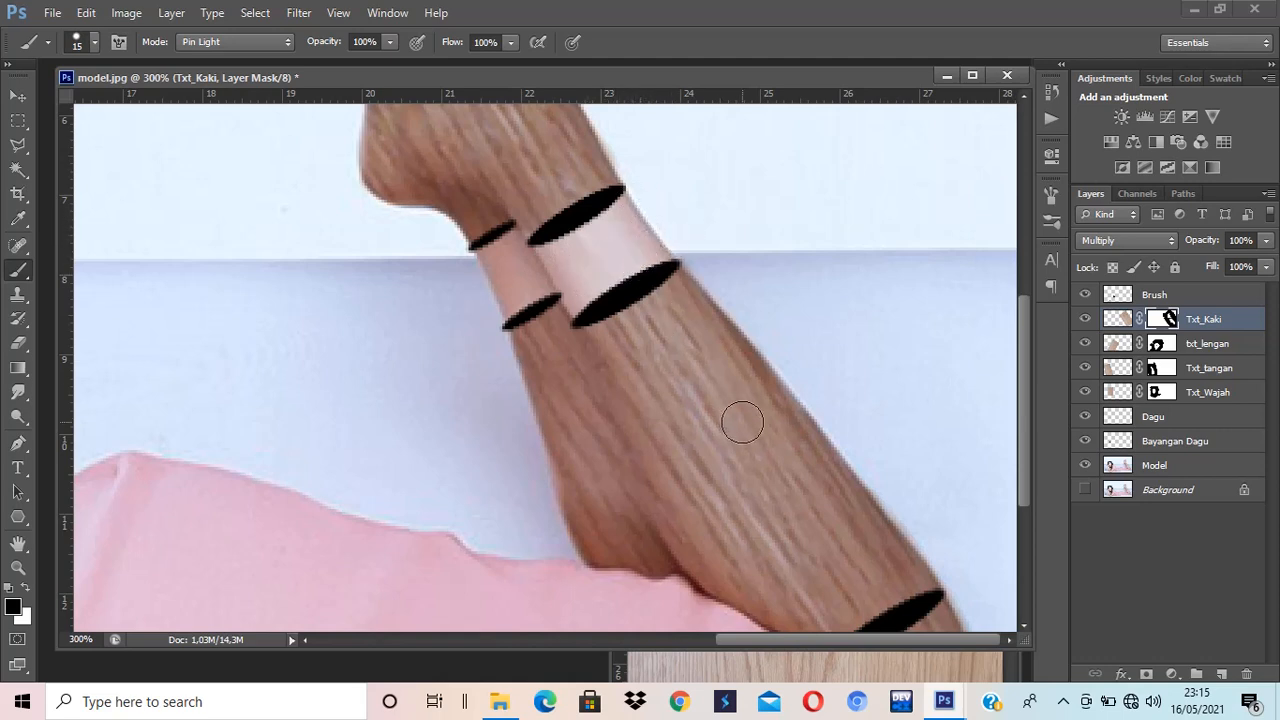
scroll(740, 423, down, 4)
scroll(747, 434, down, 3)
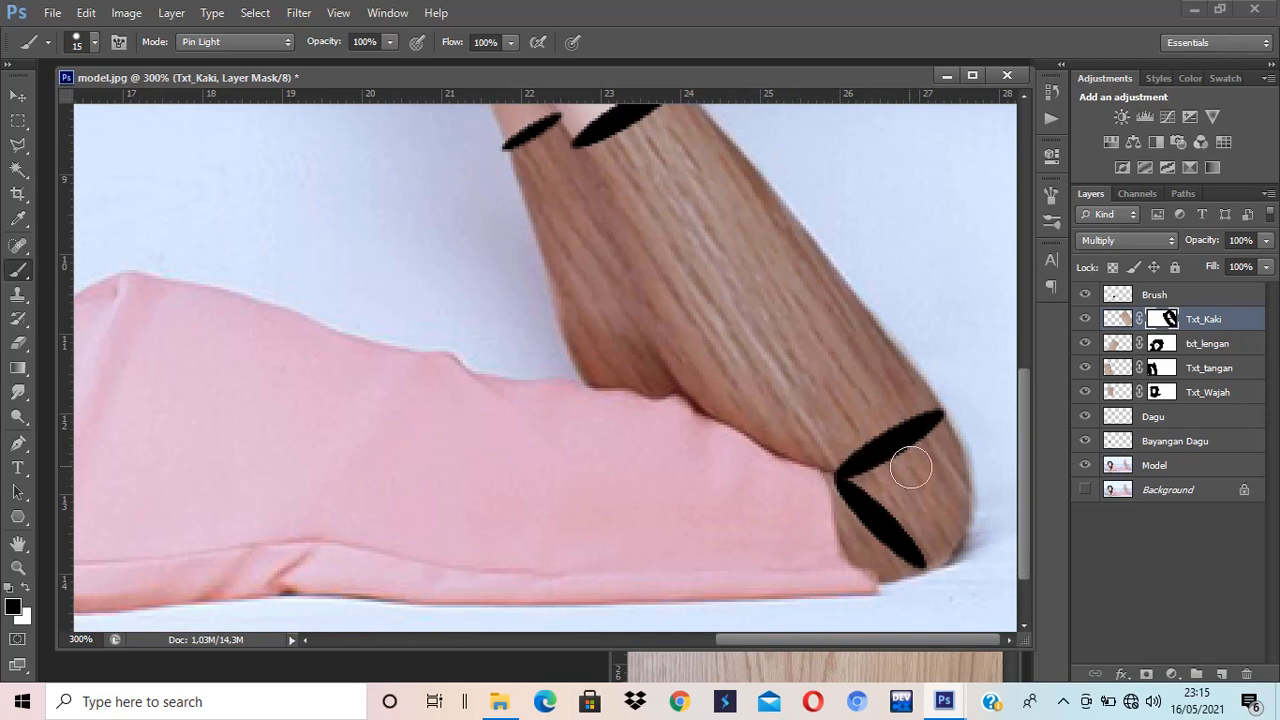
mouse_move(962, 433)
mouse_down()
mouse_move(862, 486)
mouse_move(962, 551)
mouse_move(950, 556)
mouse_move(920, 522)
mouse_move(941, 461)
mouse_move(963, 461)
mouse_move(981, 540)
mouse_move(979, 505)
mouse_up()
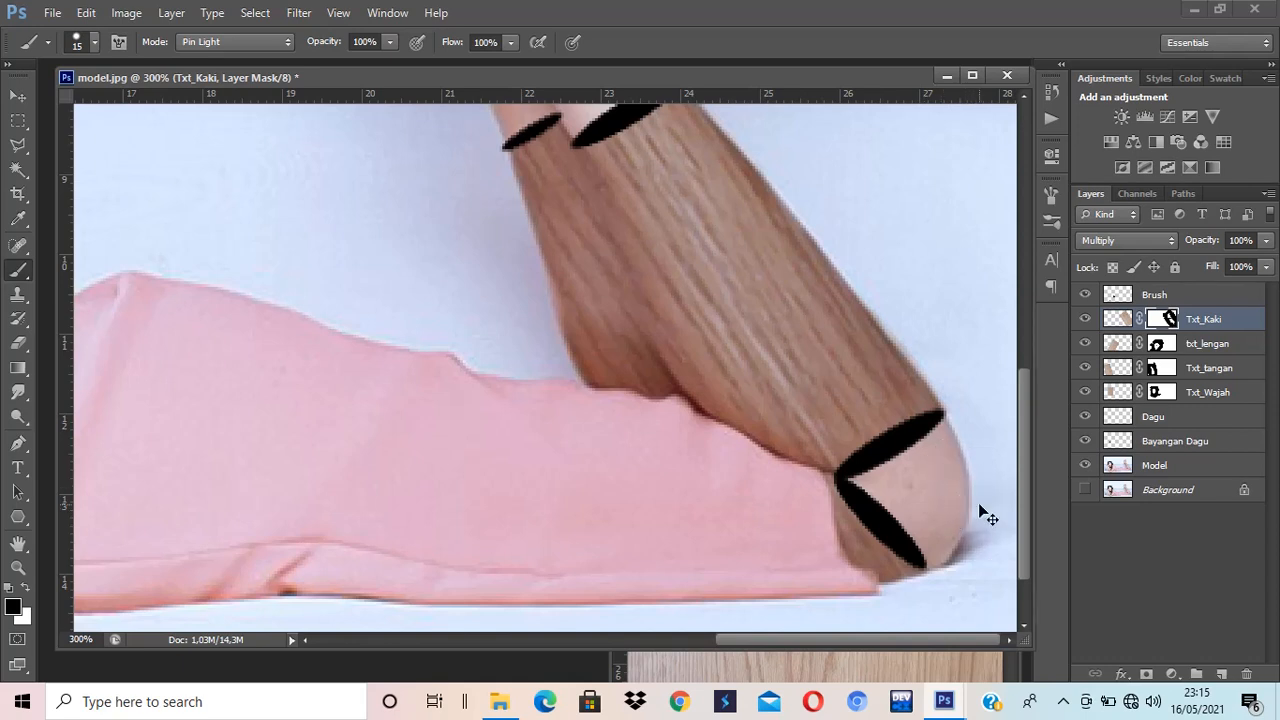
key(ctrl+0)
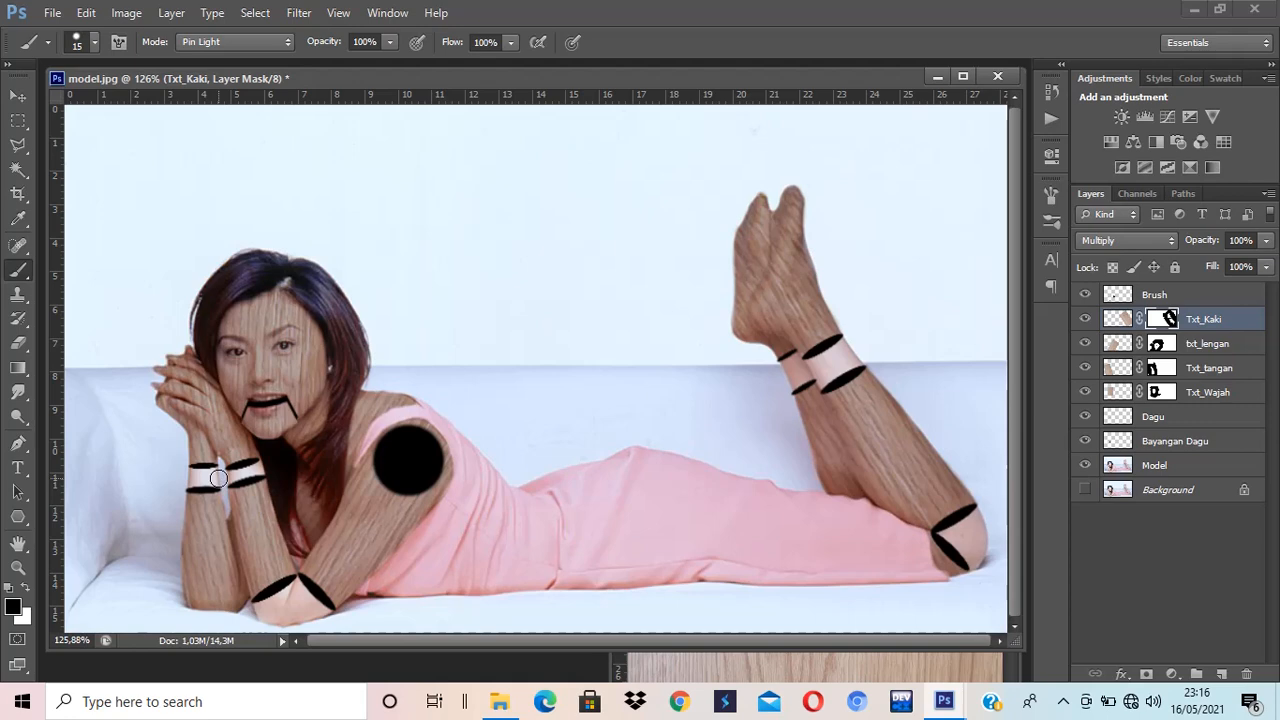
On the Model layer, use a harder 21 px Clone Stamp to cover the skin gap on the outer wrist with the white background beside it.
key(ctrl+plus)
key(ctrl+plus)
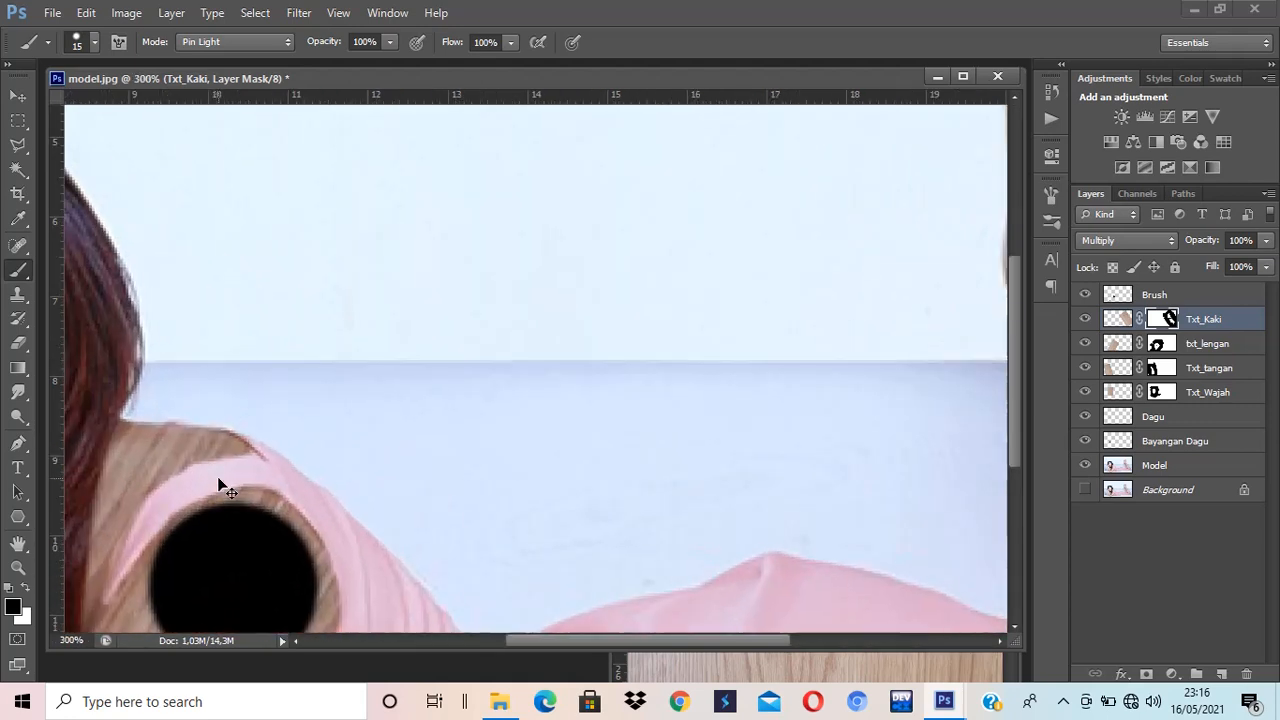
drag(115, 517, 771, 286)
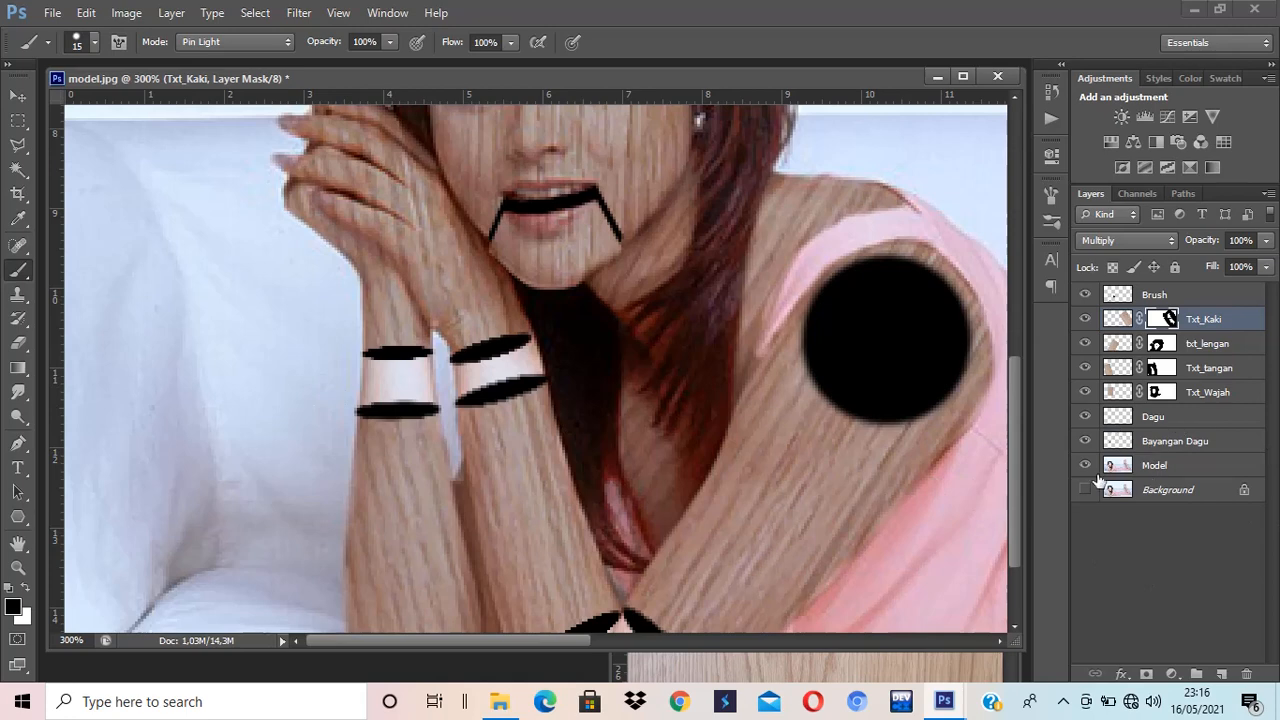
click(1160, 466)
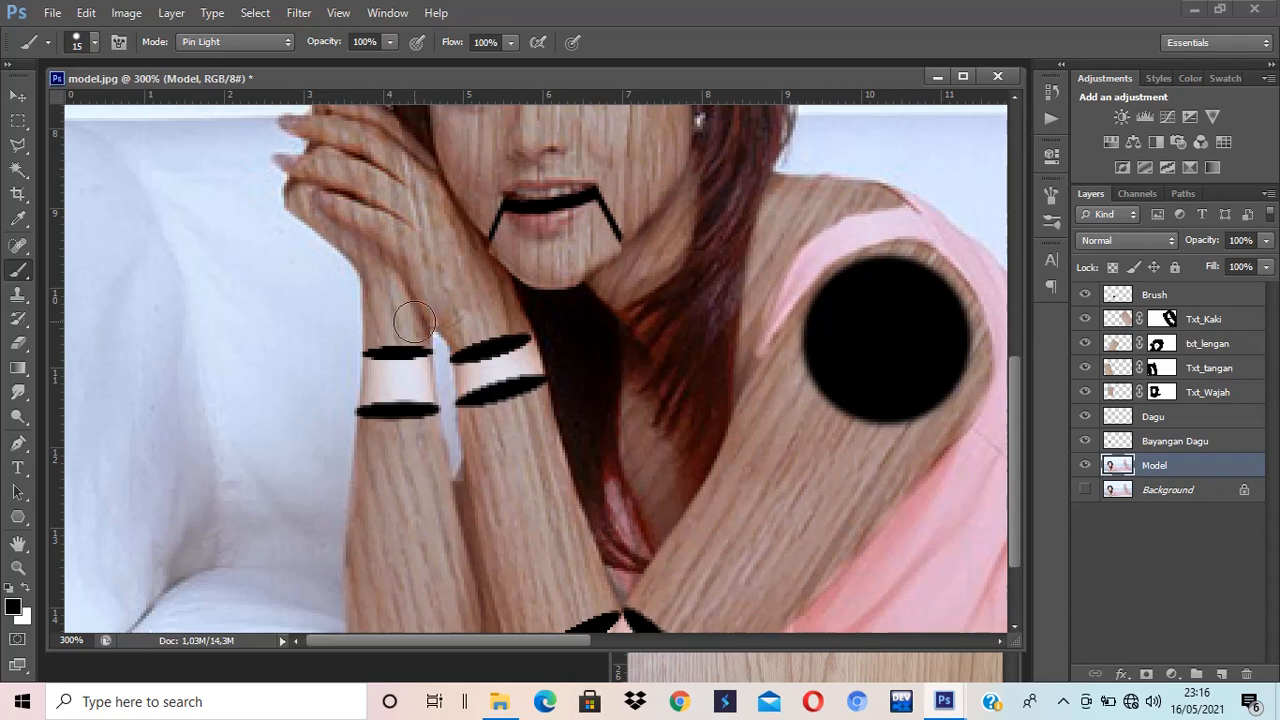
click(20, 300)
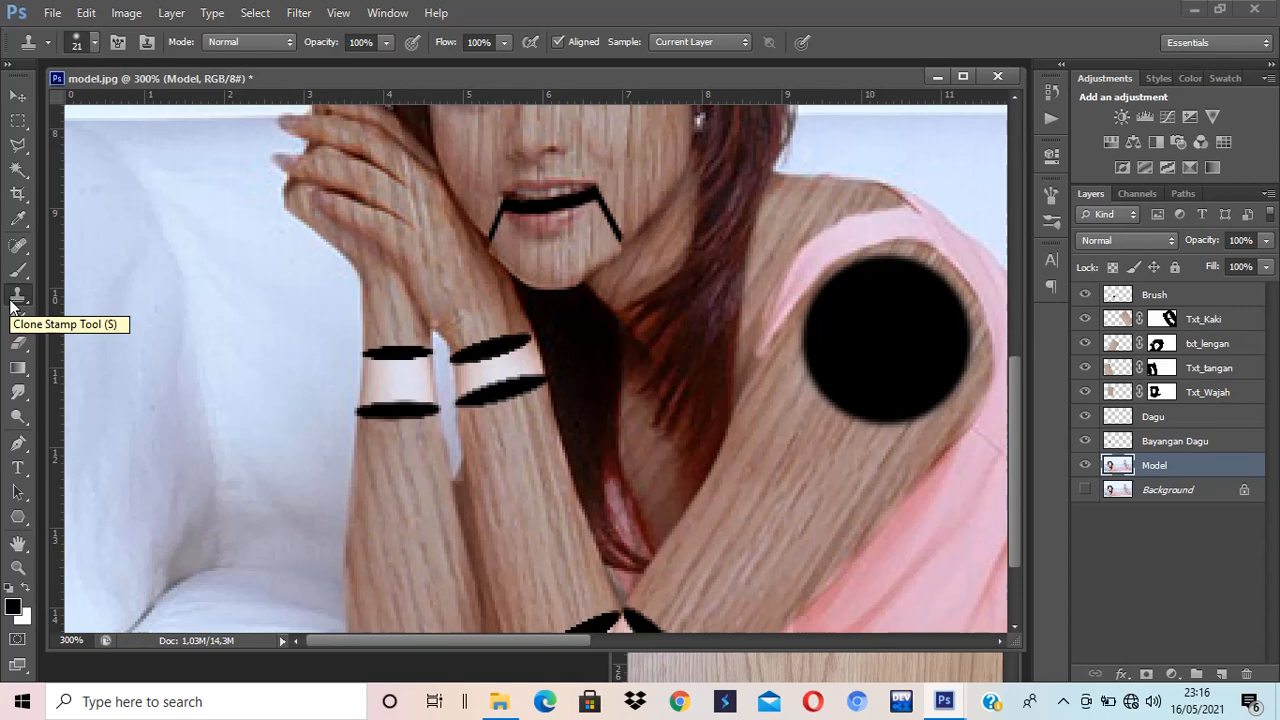
click(16, 296)
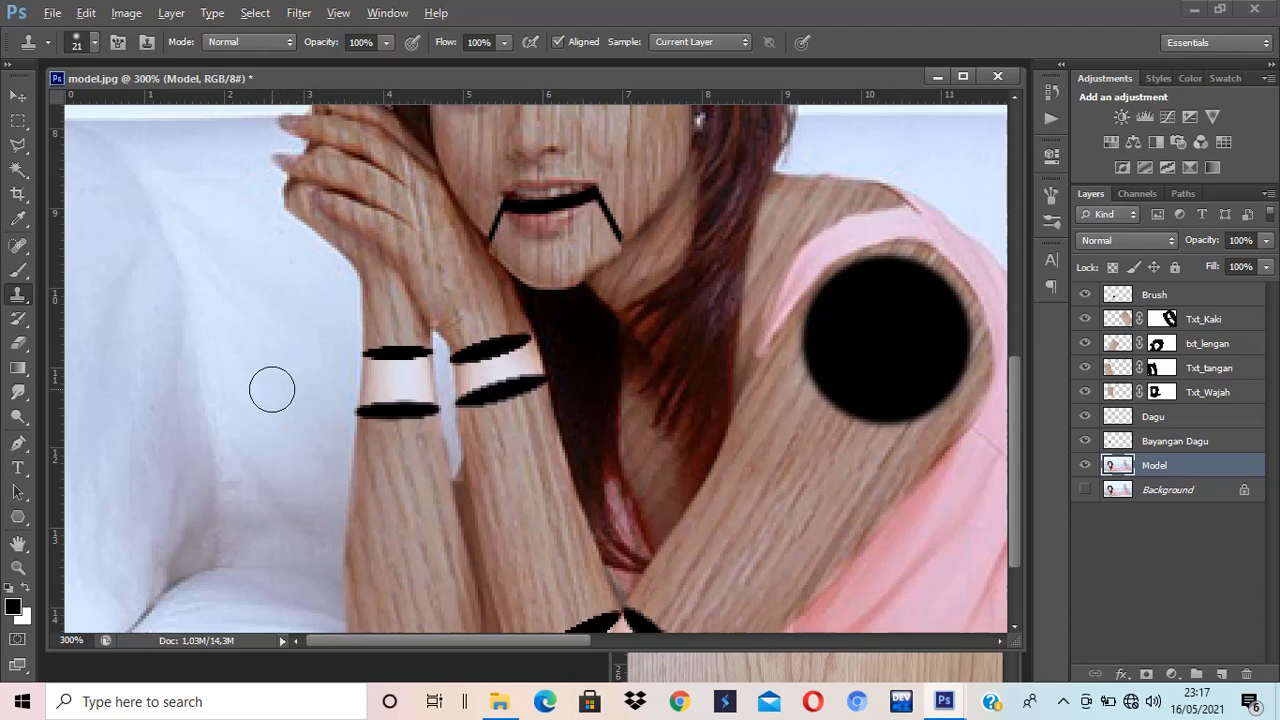
alt+click(275, 397)
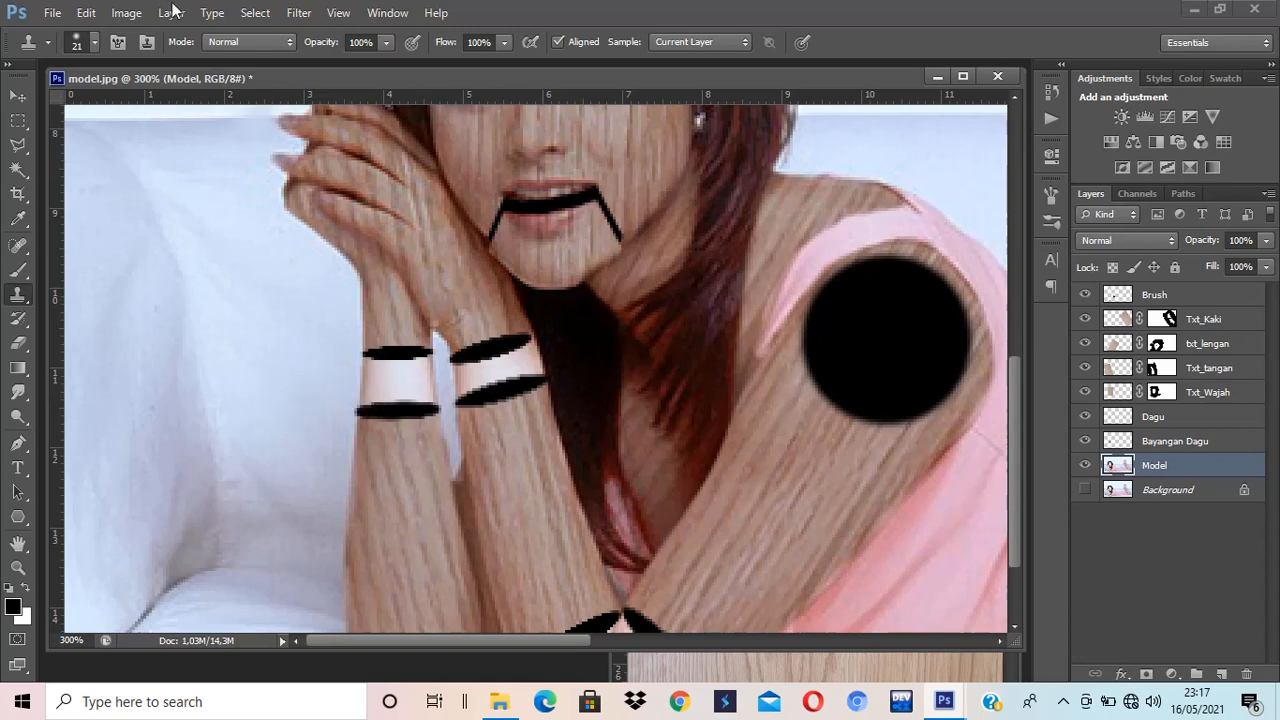
click(92, 43)
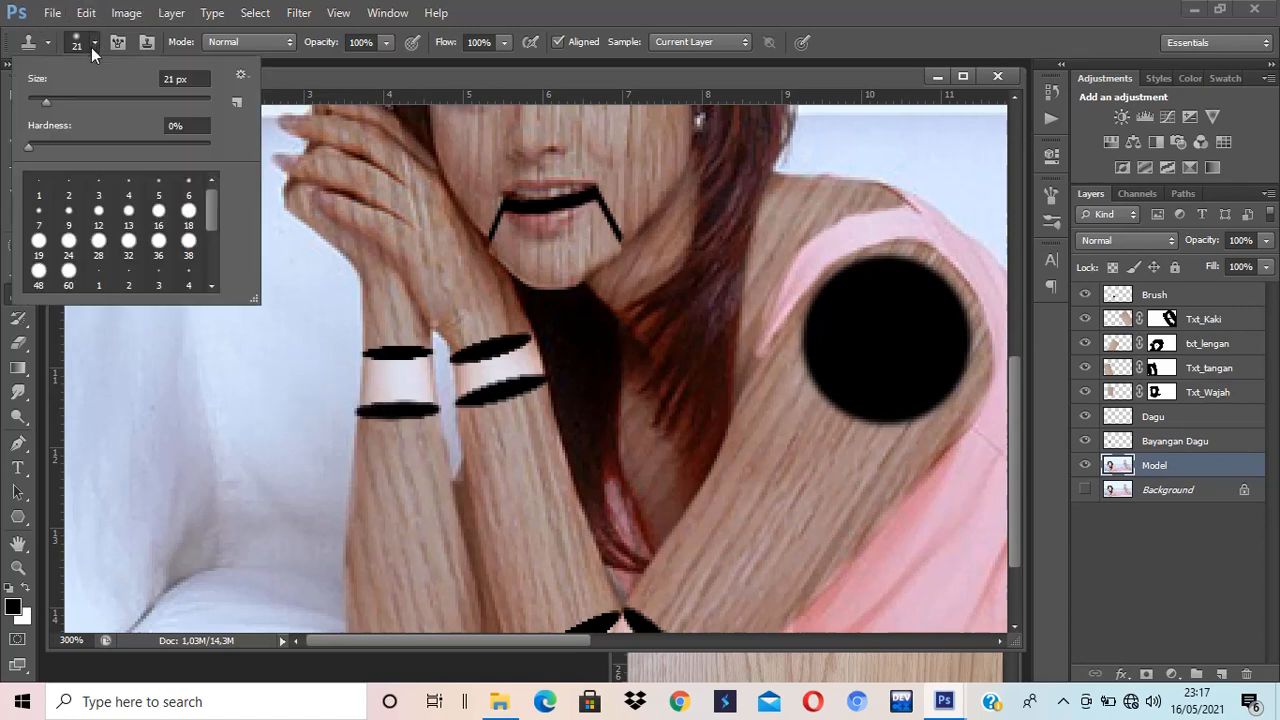
click(122, 146)
key(Return)
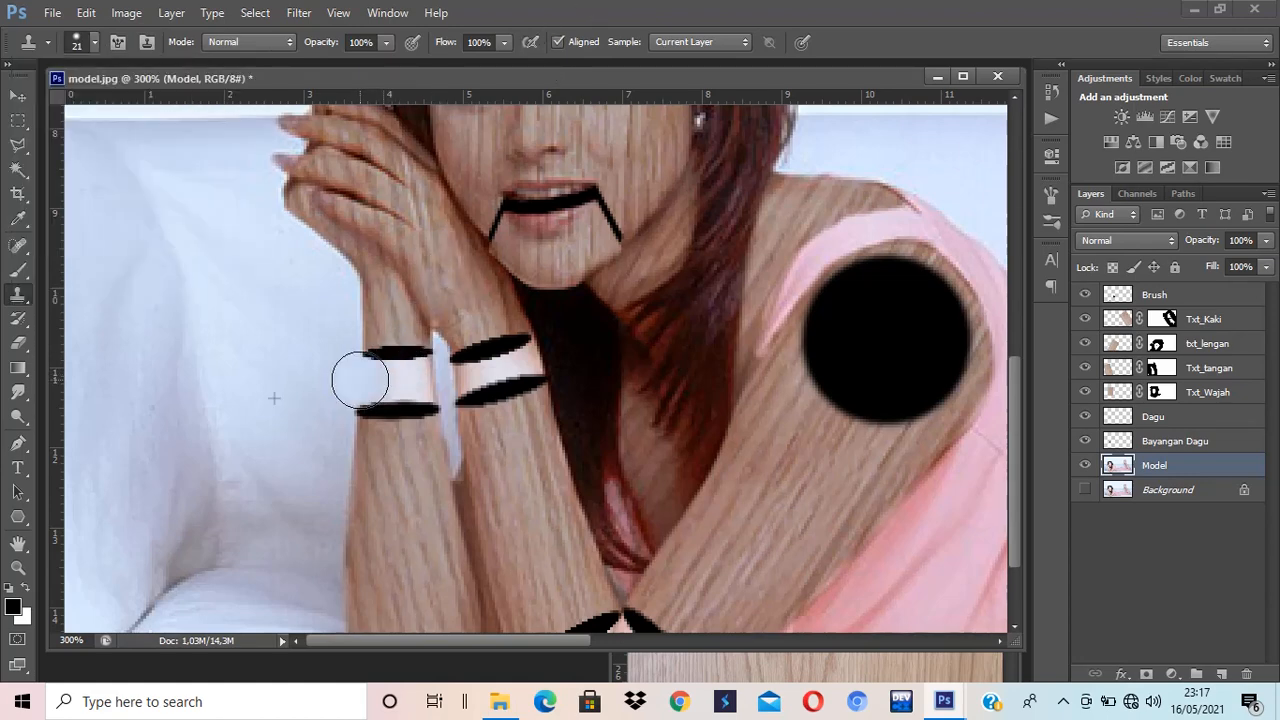
drag(360, 380, 415, 378)
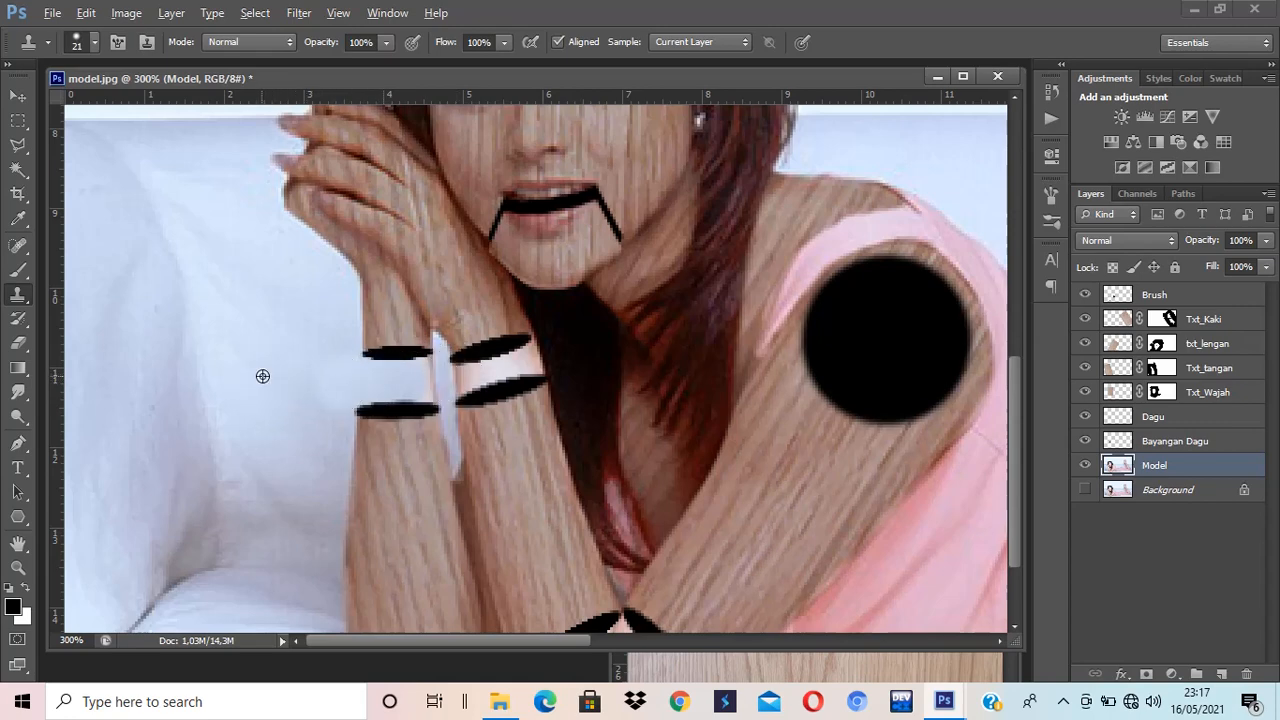
alt+click(291, 376)
mouse_move(395, 380)
mouse_down()
mouse_move(463, 371)
mouse_move(434, 378)
mouse_up()
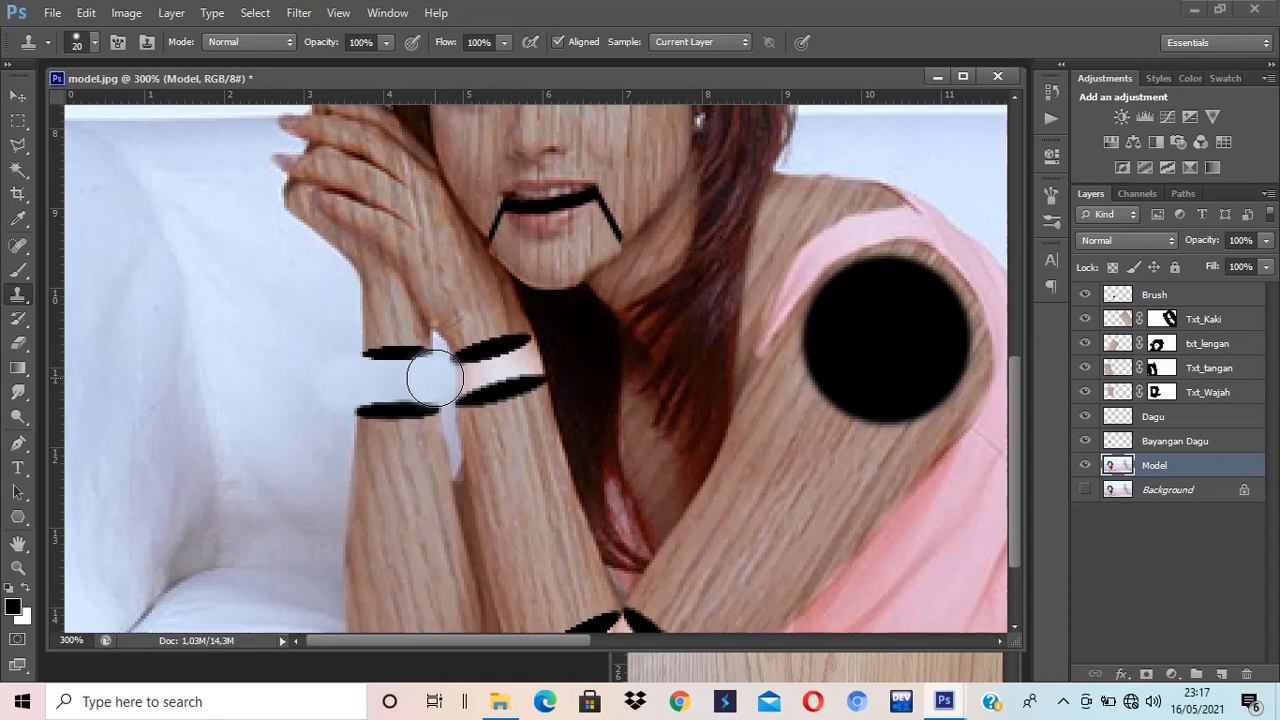
Reduce the Clone Stamp to 15 px and cover the outer wrist's remaining edge and the other wrist's skin gap with background.
key(bracketleft)
mouse_move(429, 374)
mouse_down()
mouse_move(406, 387)
mouse_move(291, 380)
mouse_up()
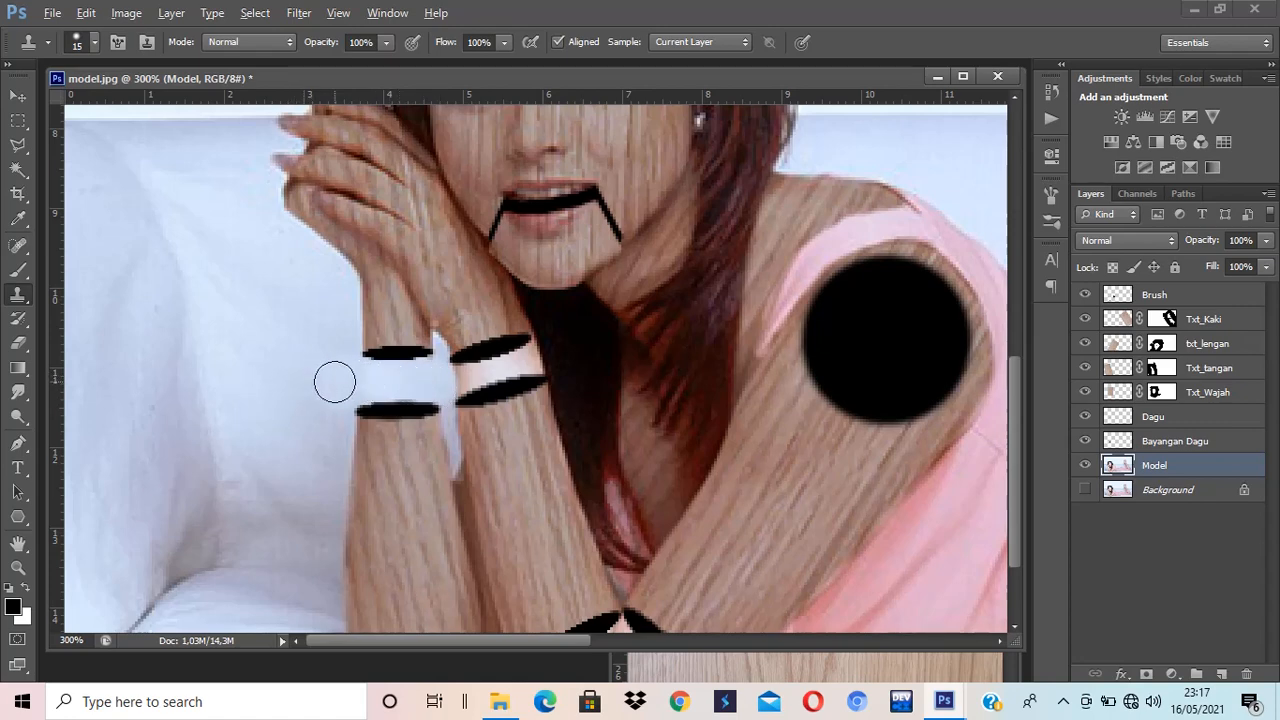
alt+click(340, 383)
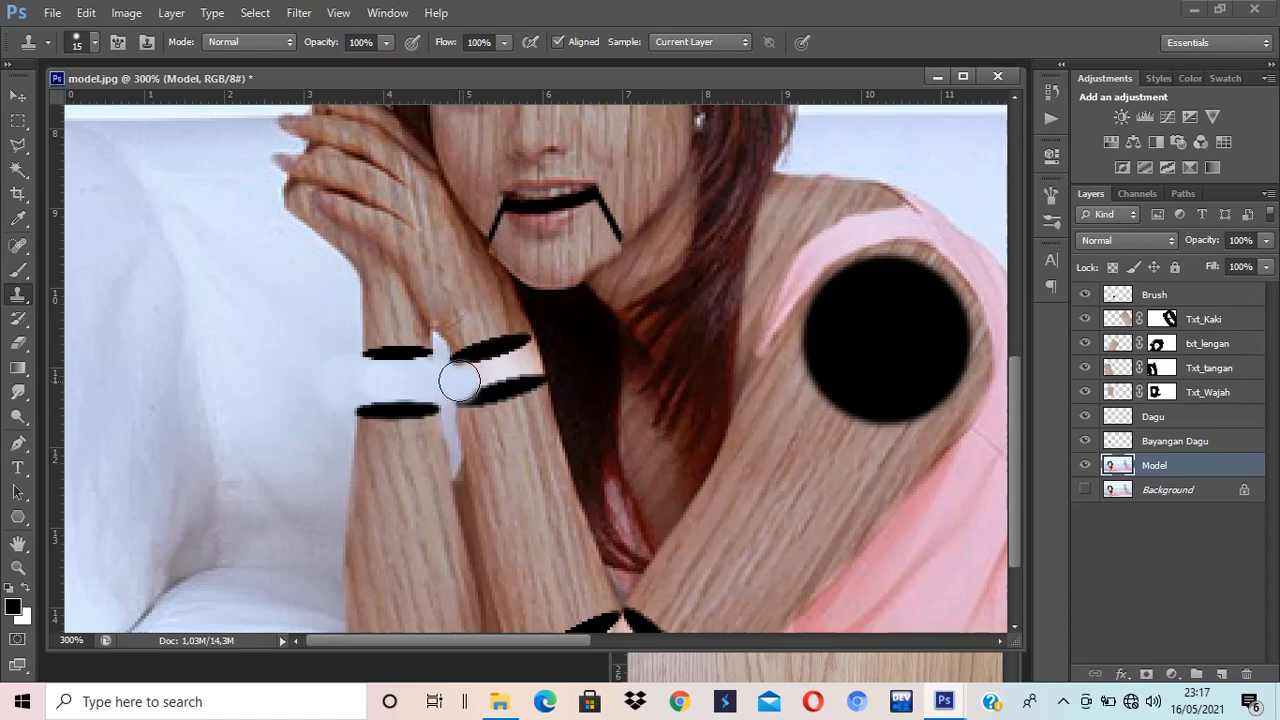
mouse_move(461, 380)
mouse_down()
mouse_move(523, 358)
mouse_move(450, 382)
mouse_move(375, 383)
mouse_up()
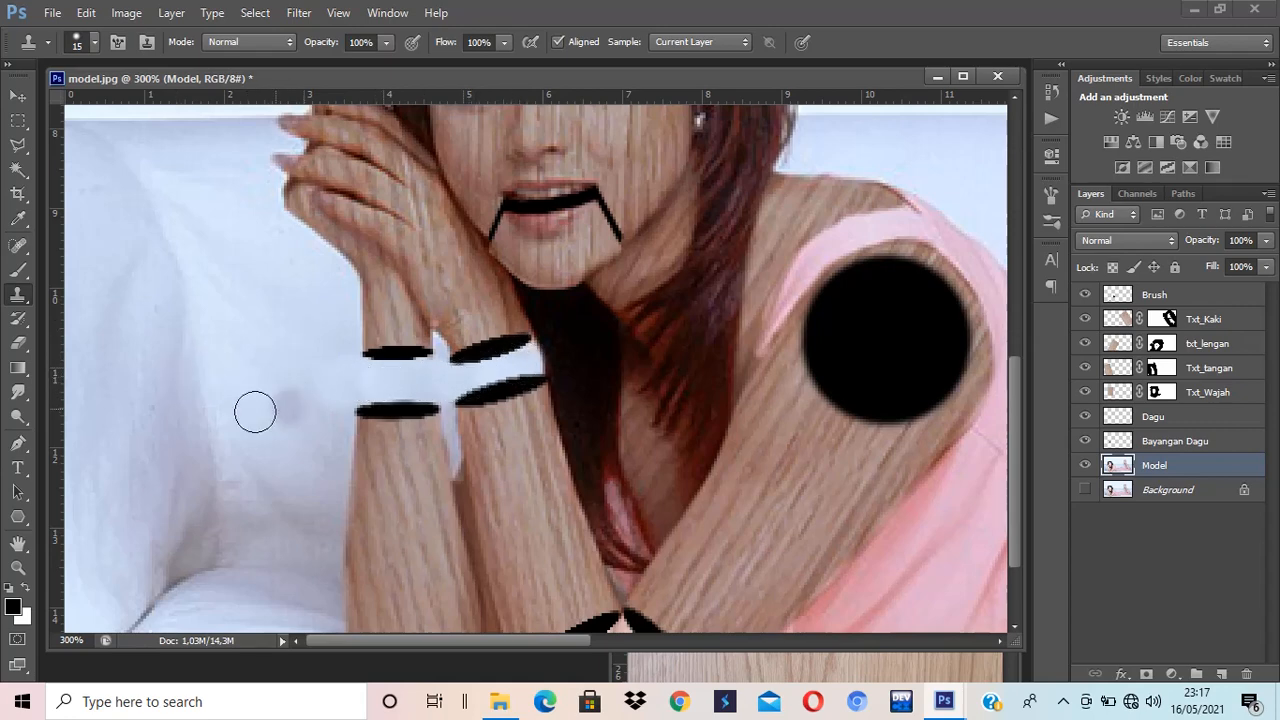
Clone the white sofa surface over all the skin between the two elbow marks and clean up the edges around them.
scroll(249, 413, down, 5)
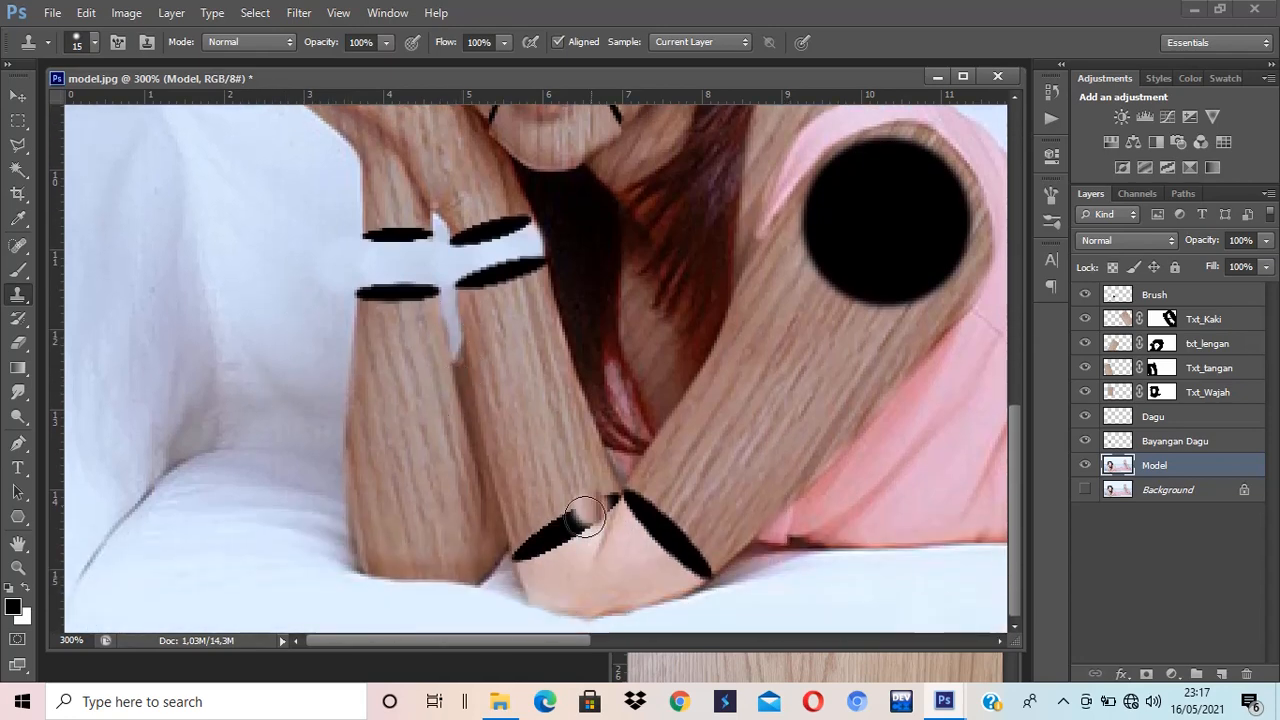
alt+click(806, 612)
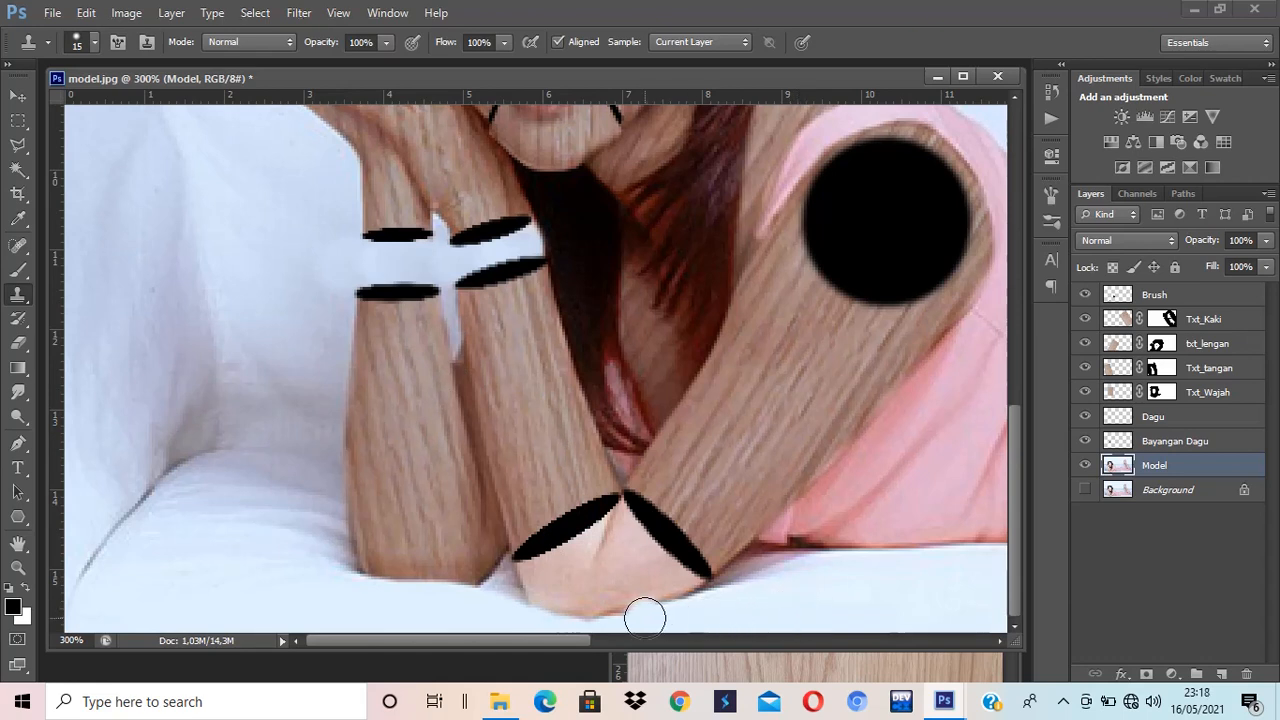
drag(644, 614, 545, 618)
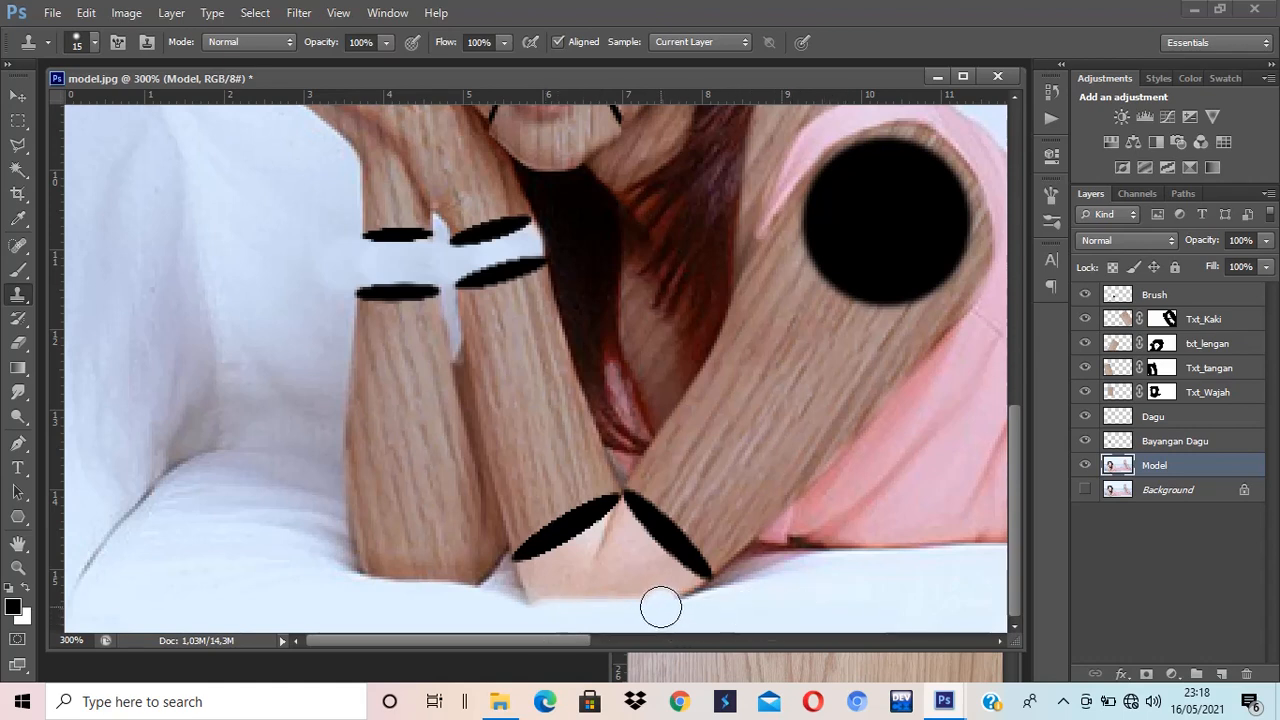
mouse_move(662, 606)
mouse_down()
mouse_move(623, 581)
mouse_move(621, 614)
mouse_move(629, 589)
mouse_move(543, 601)
mouse_move(532, 585)
mouse_move(703, 608)
mouse_move(534, 581)
mouse_move(655, 566)
mouse_move(609, 557)
mouse_up()
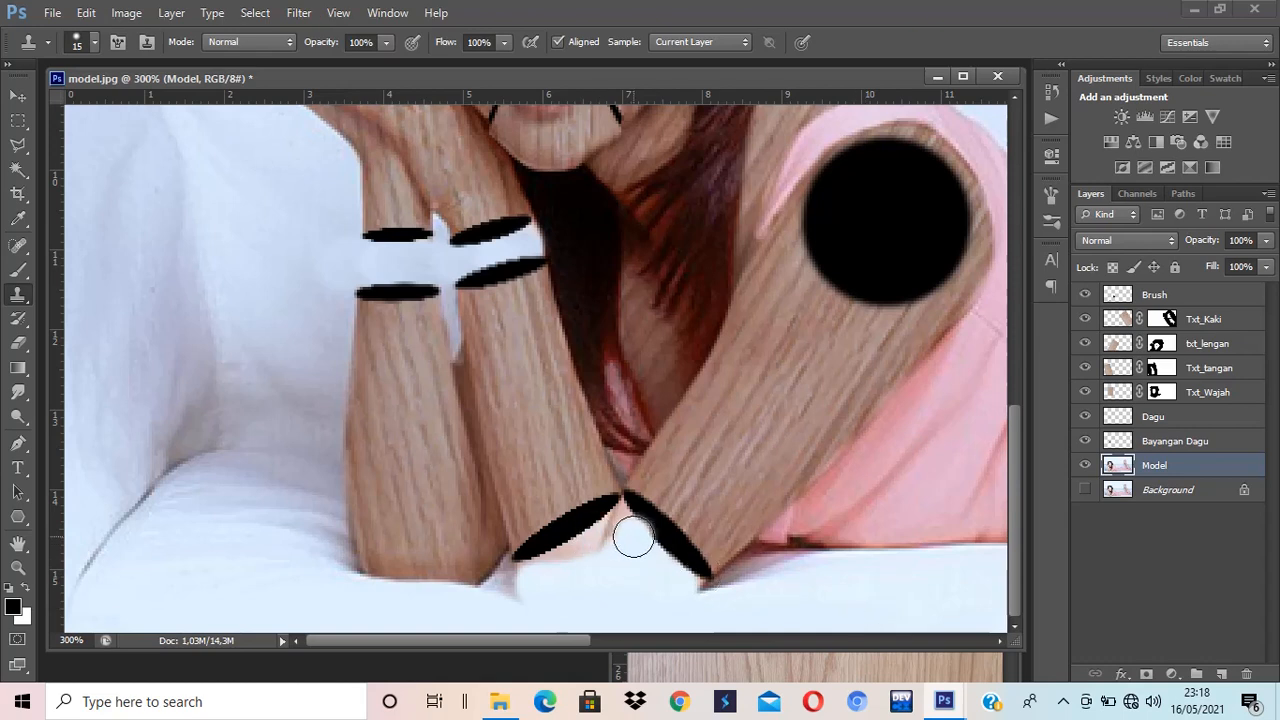
mouse_move(631, 534)
mouse_down()
mouse_move(623, 523)
mouse_move(586, 551)
mouse_move(677, 580)
mouse_move(589, 549)
mouse_move(522, 566)
mouse_move(529, 583)
mouse_move(495, 600)
mouse_up()
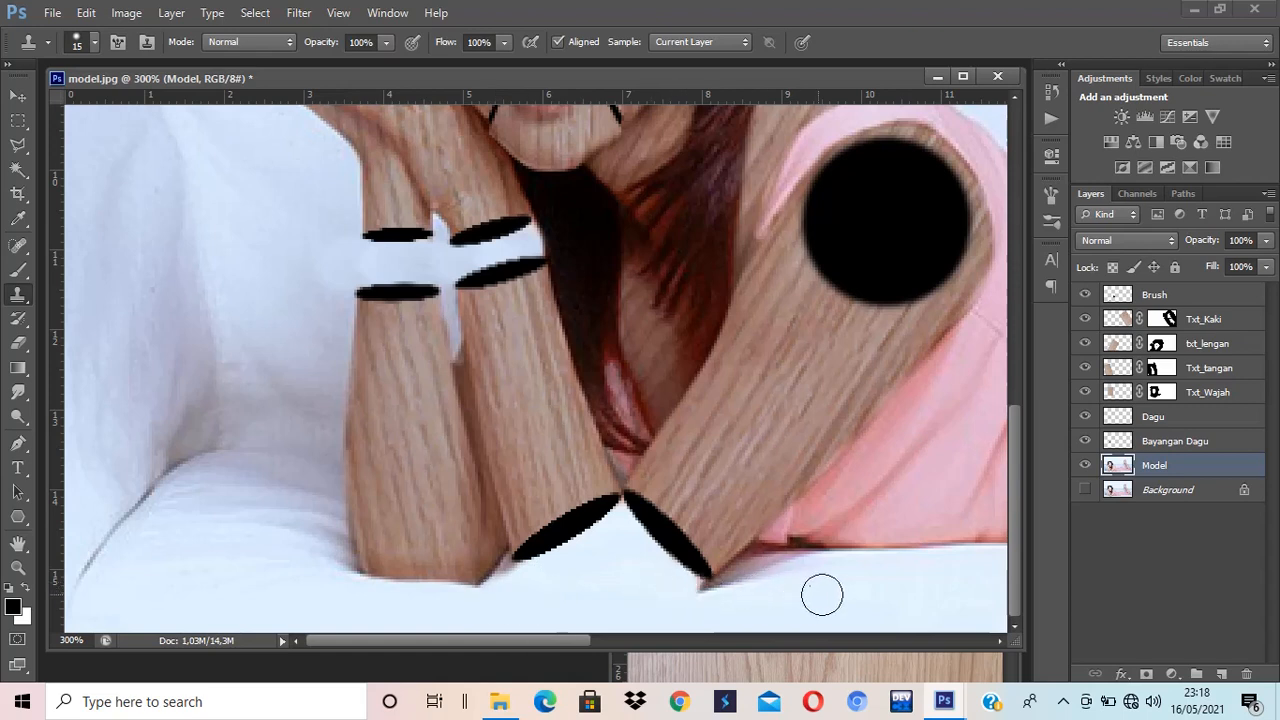
alt+click(876, 600)
drag(691, 606, 708, 609)
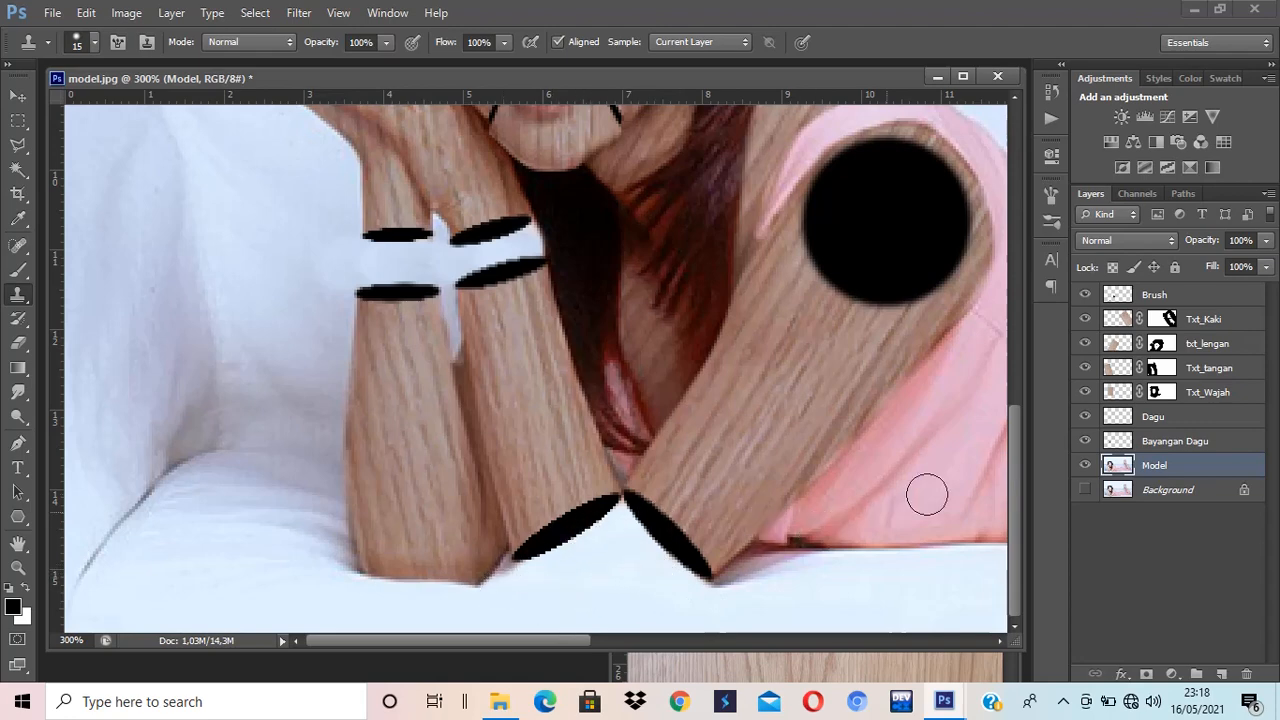
Clone the white wall and the sofa's horizontal edge line across the skin between the ankle marks on both legs.
drag(979, 374, 291, 454)
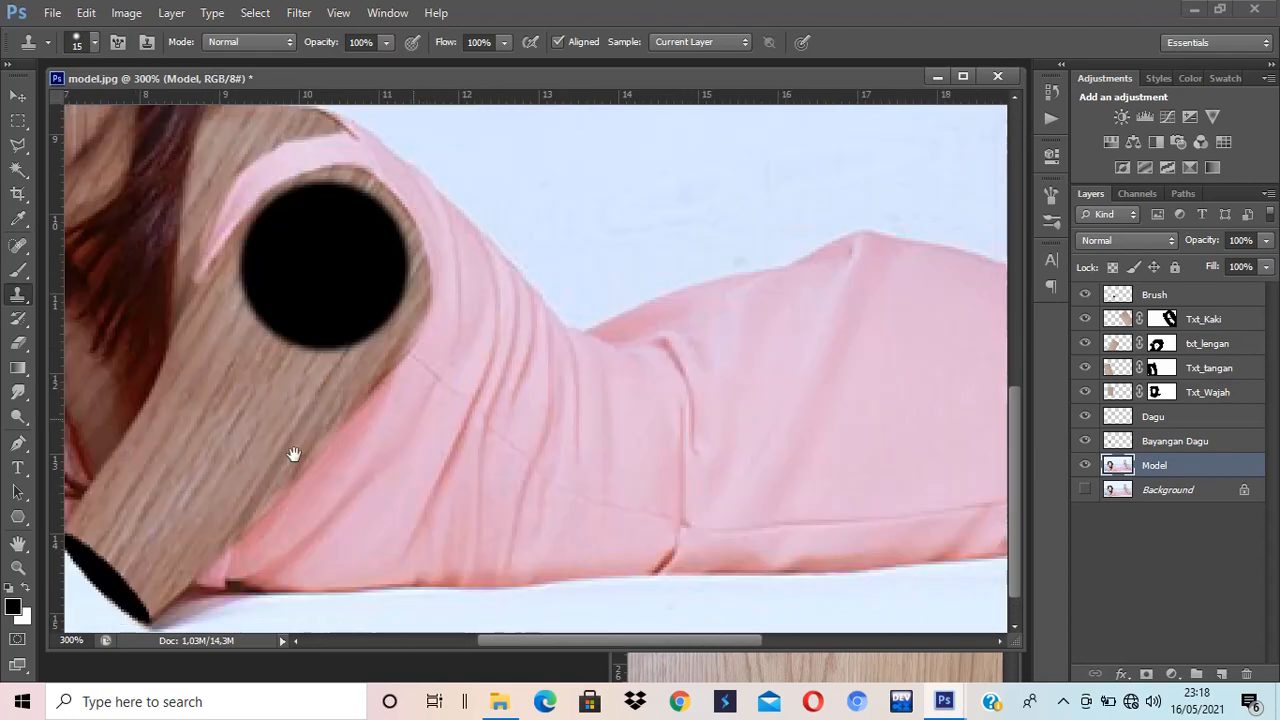
drag(789, 324, 809, 494)
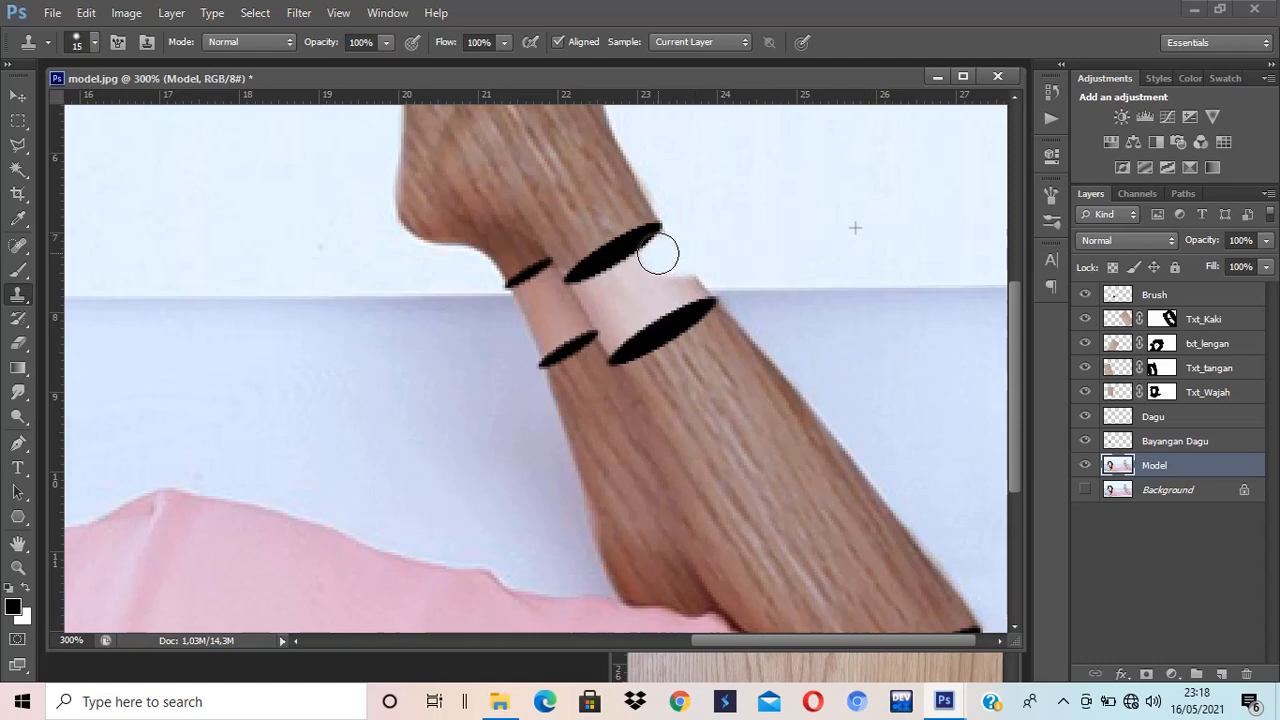
drag(658, 253, 665, 252)
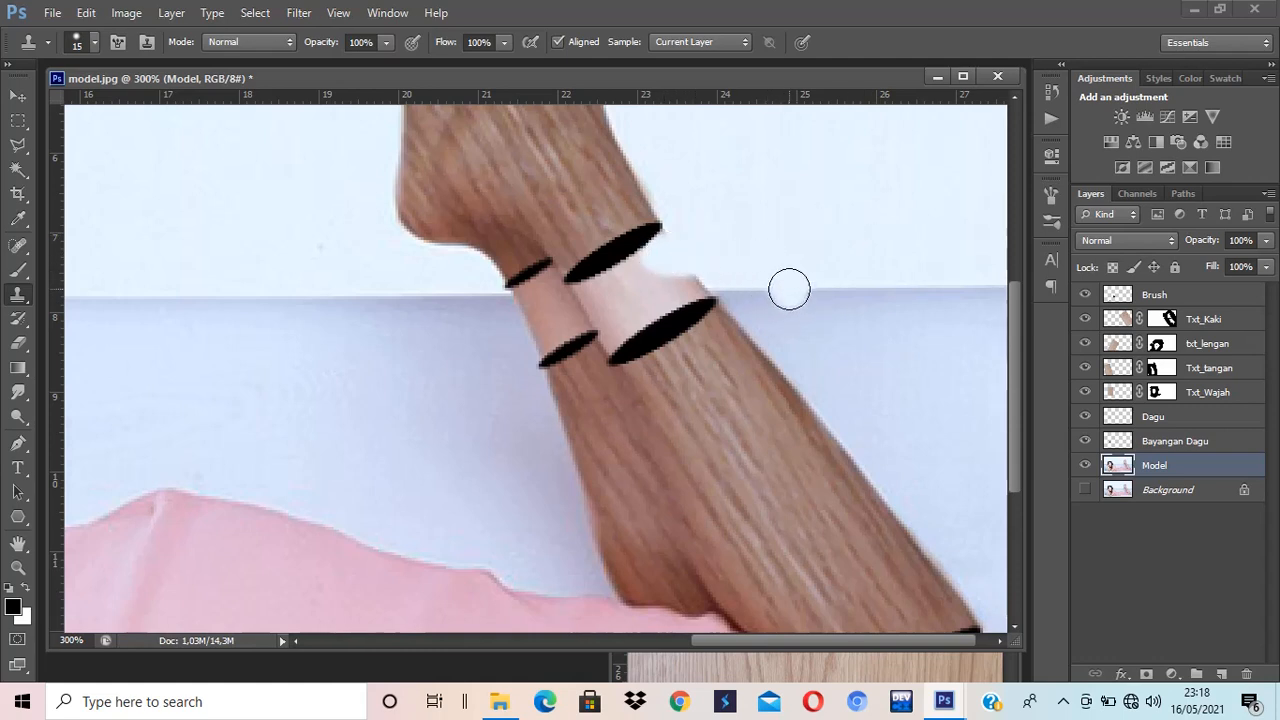
alt+click(872, 287)
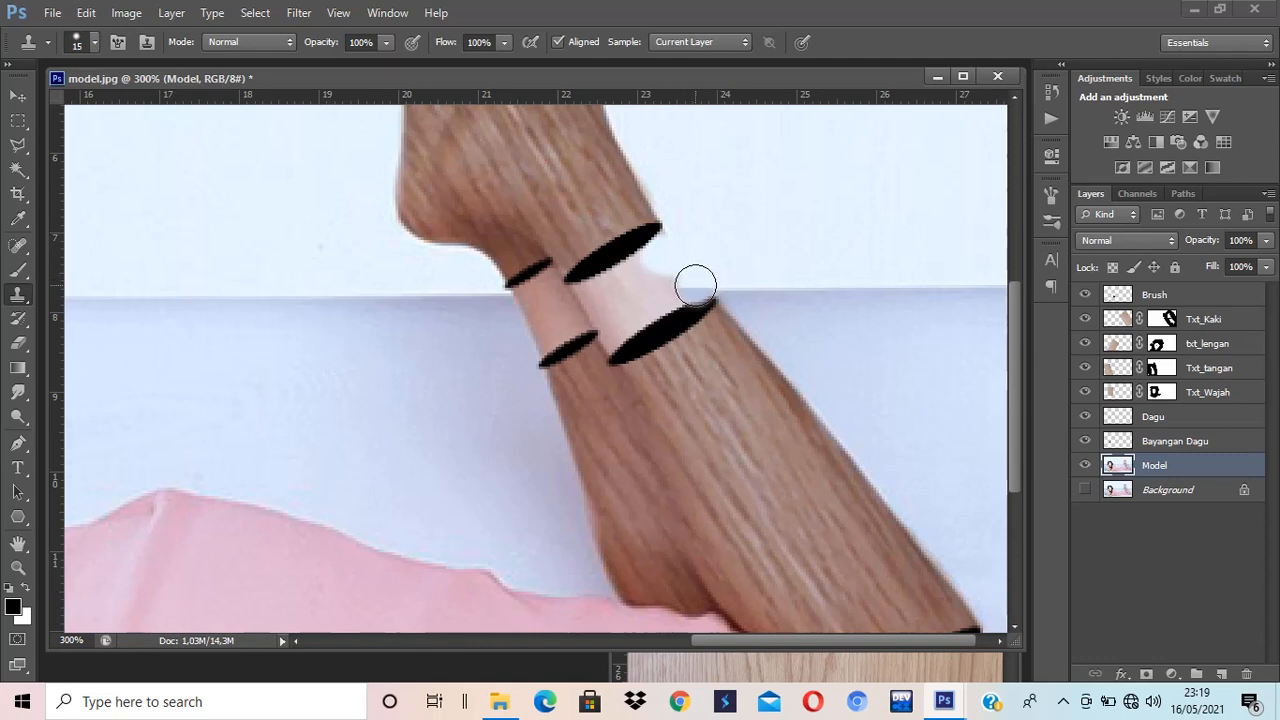
drag(696, 285, 614, 288)
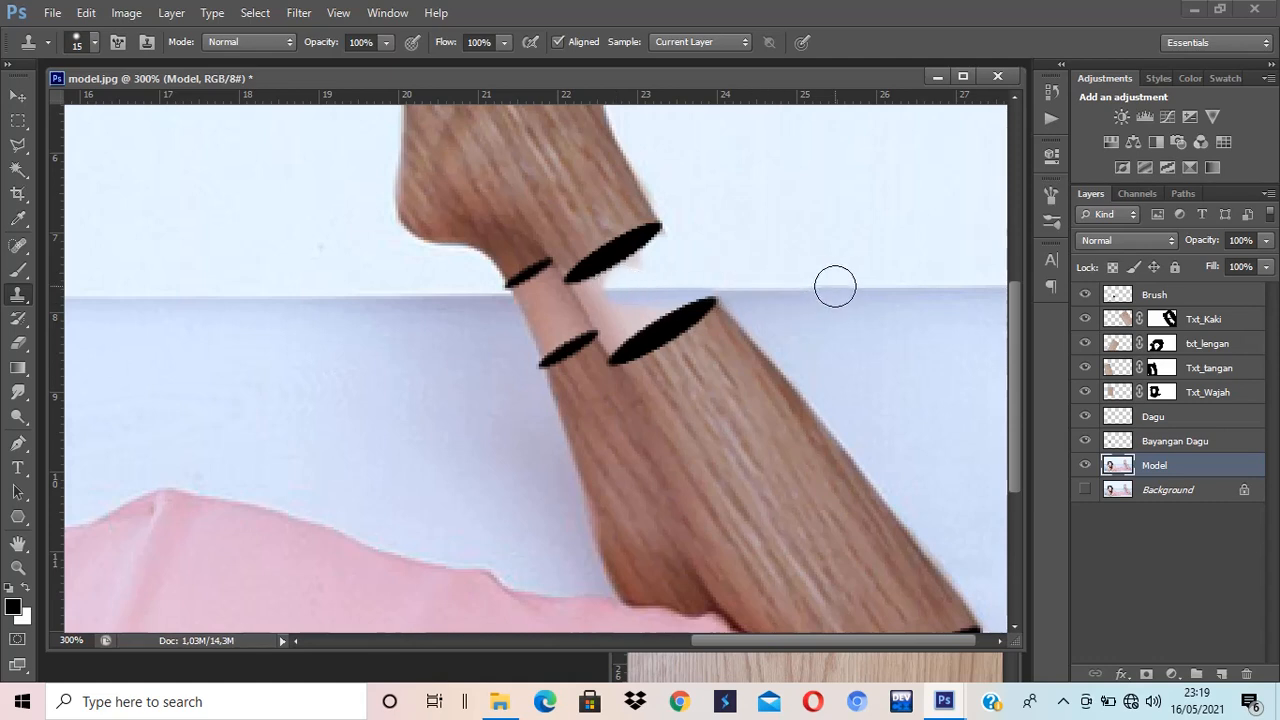
alt+click(838, 286)
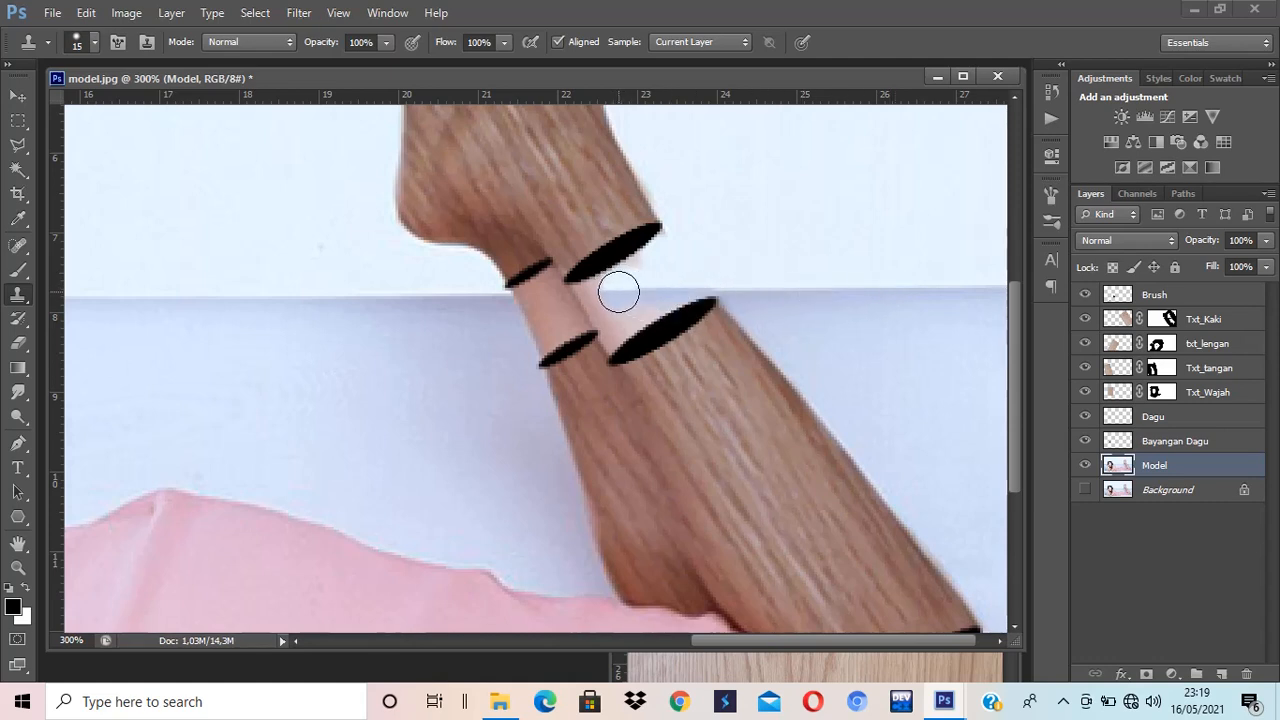
drag(619, 291, 516, 300)
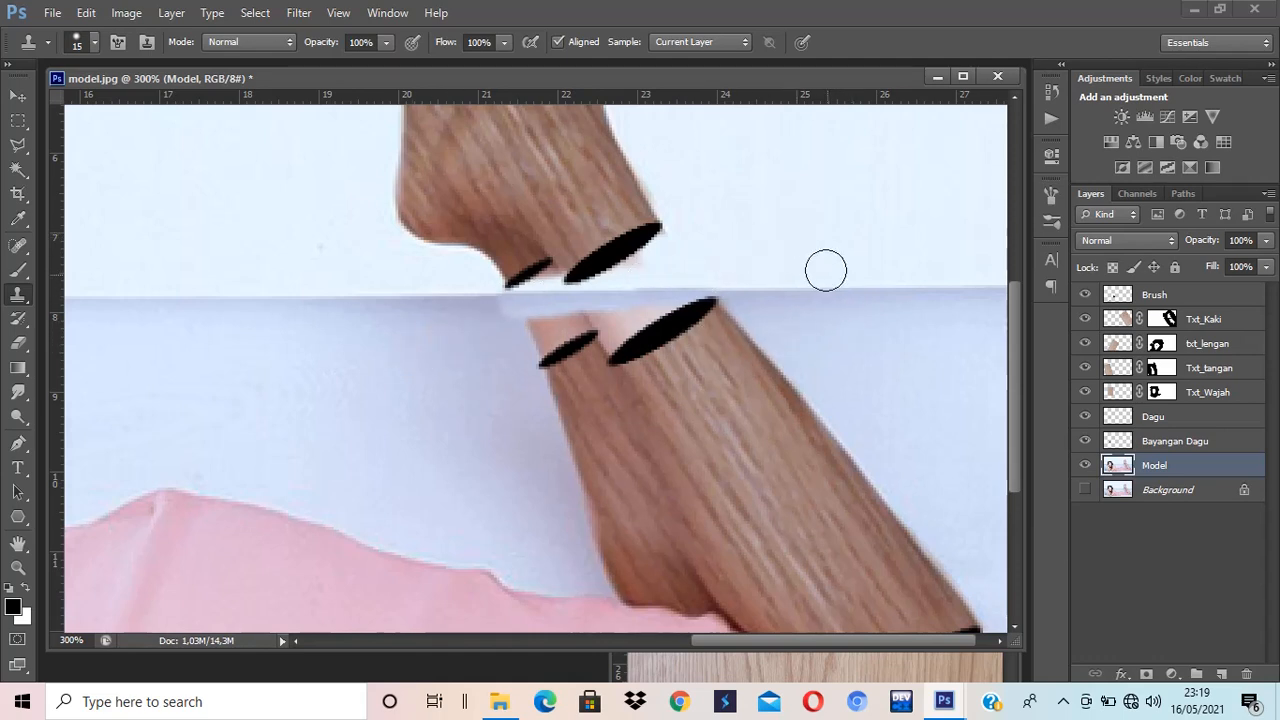
Clone the white wall over the leftover skin beneath the upper ankle marks, reducing the tip to 7 px for the small remnants.
alt+click(893, 228)
drag(684, 232, 625, 261)
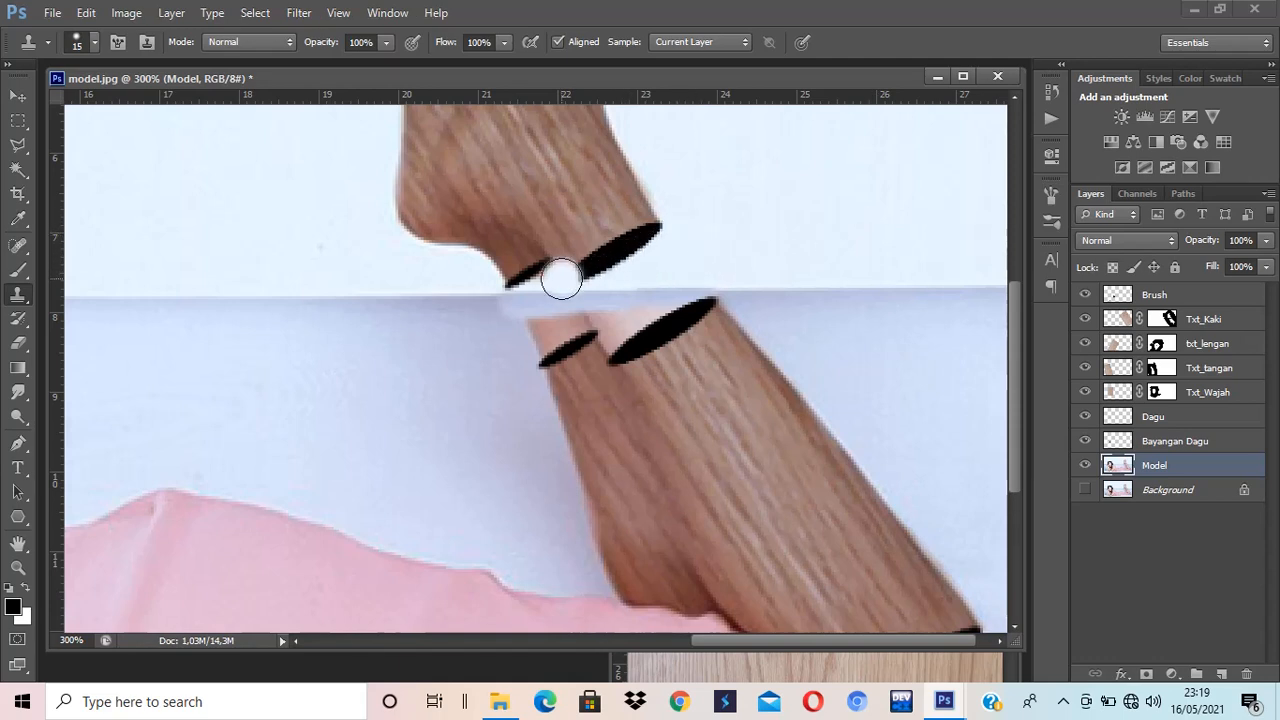
click(563, 278)
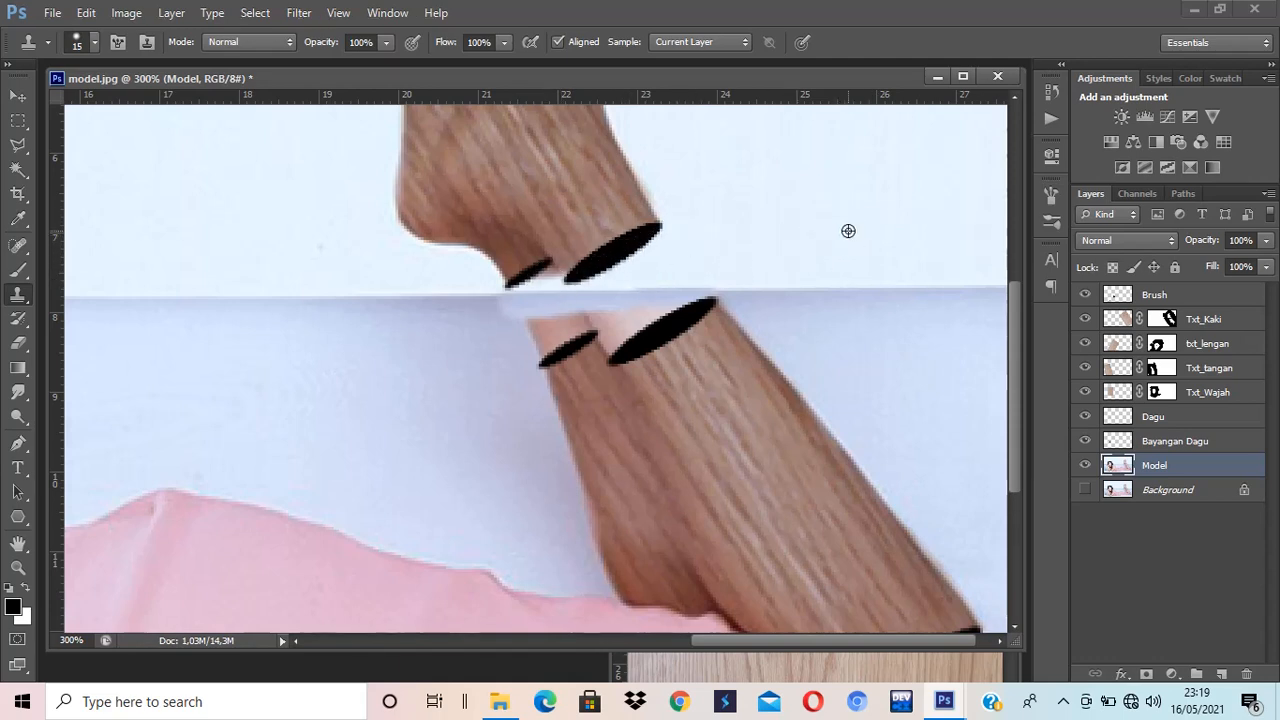
key(bracketleft)
key(bracketleft)
key(bracketleft)
key(bracketleft)
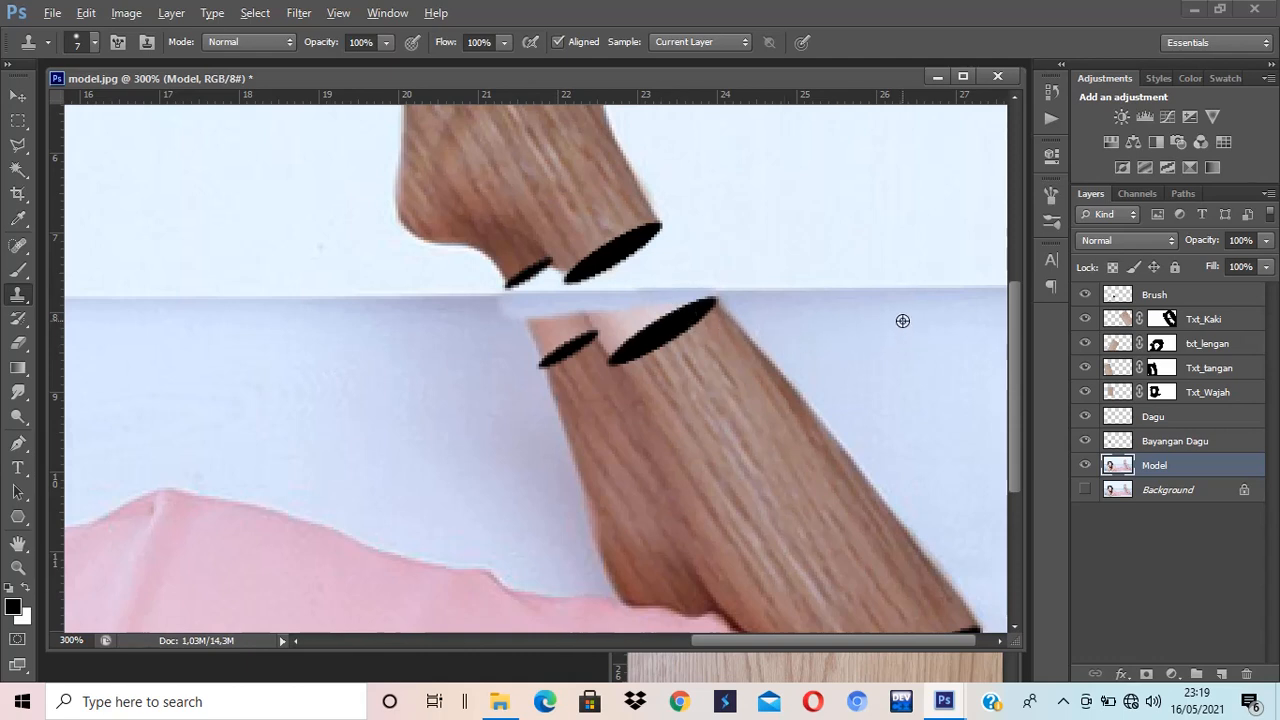
Enlarge the Clone Stamp to 10 px and clone background over the leftover skin above both lower ankle marks.
key(bracketright)
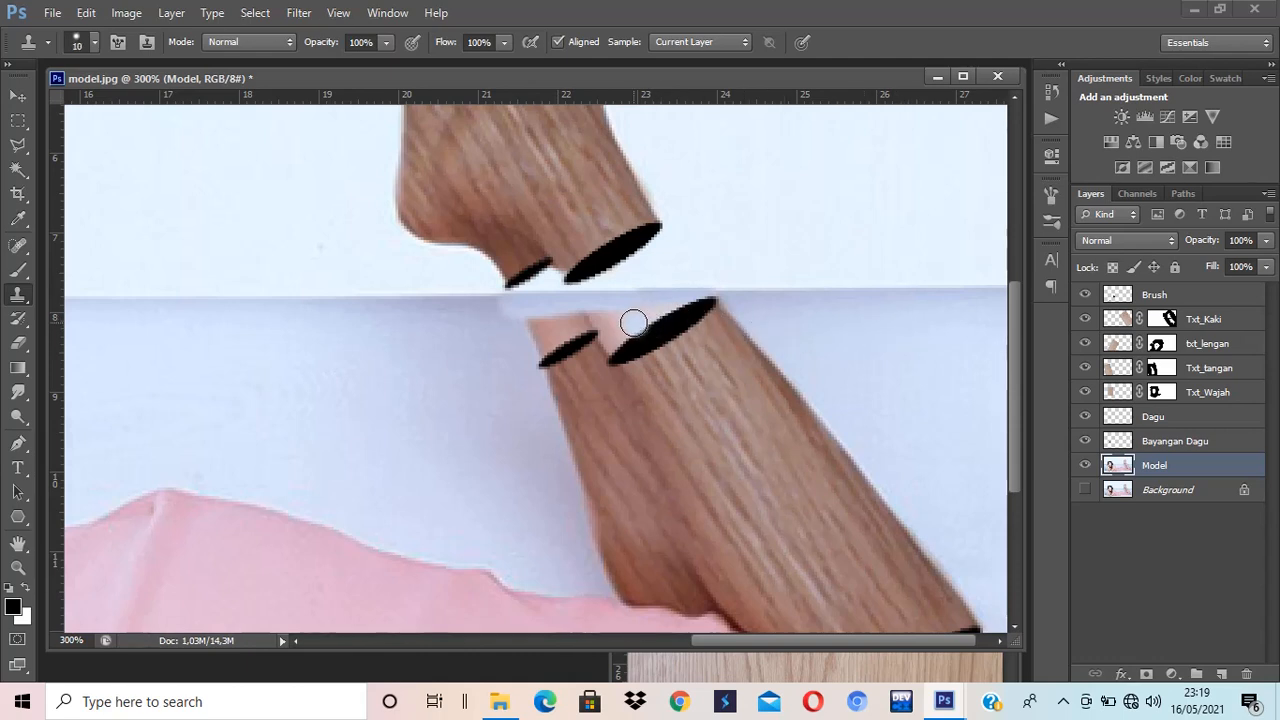
click(653, 307)
mouse_move(653, 307)
mouse_down()
mouse_move(592, 320)
mouse_move(617, 344)
mouse_move(663, 312)
mouse_up()
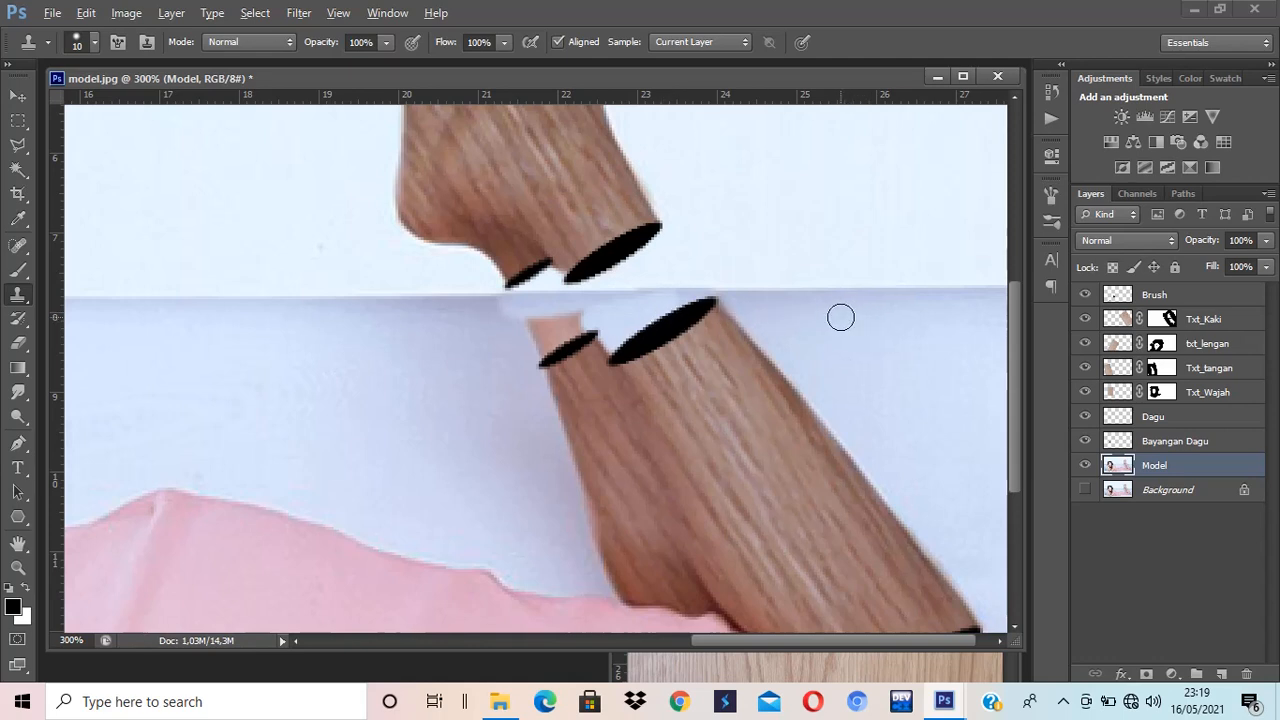
mouse_move(586, 323)
mouse_down()
mouse_move(534, 322)
mouse_move(539, 346)
mouse_move(587, 324)
mouse_up()
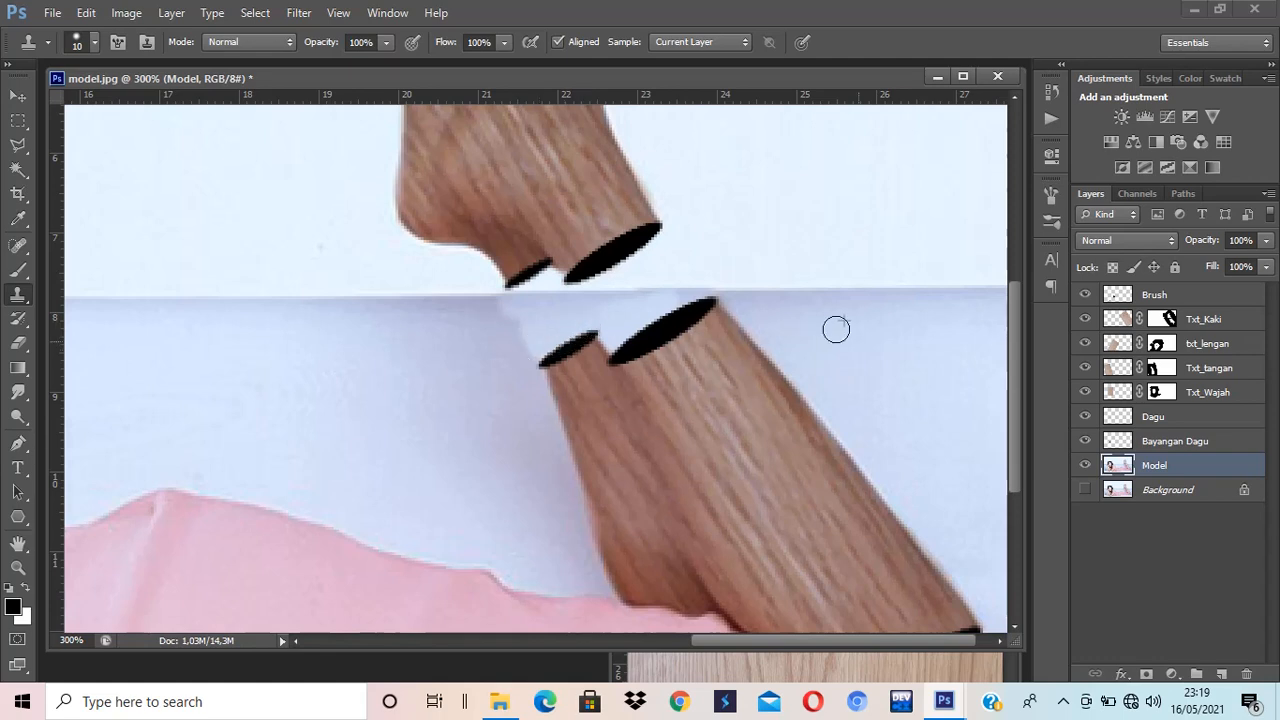
Enlarge the Clone Stamp to 25 px and smooth the uneven sofa patch beside the smaller lower ankle mark.
scroll(866, 369, down, 3)
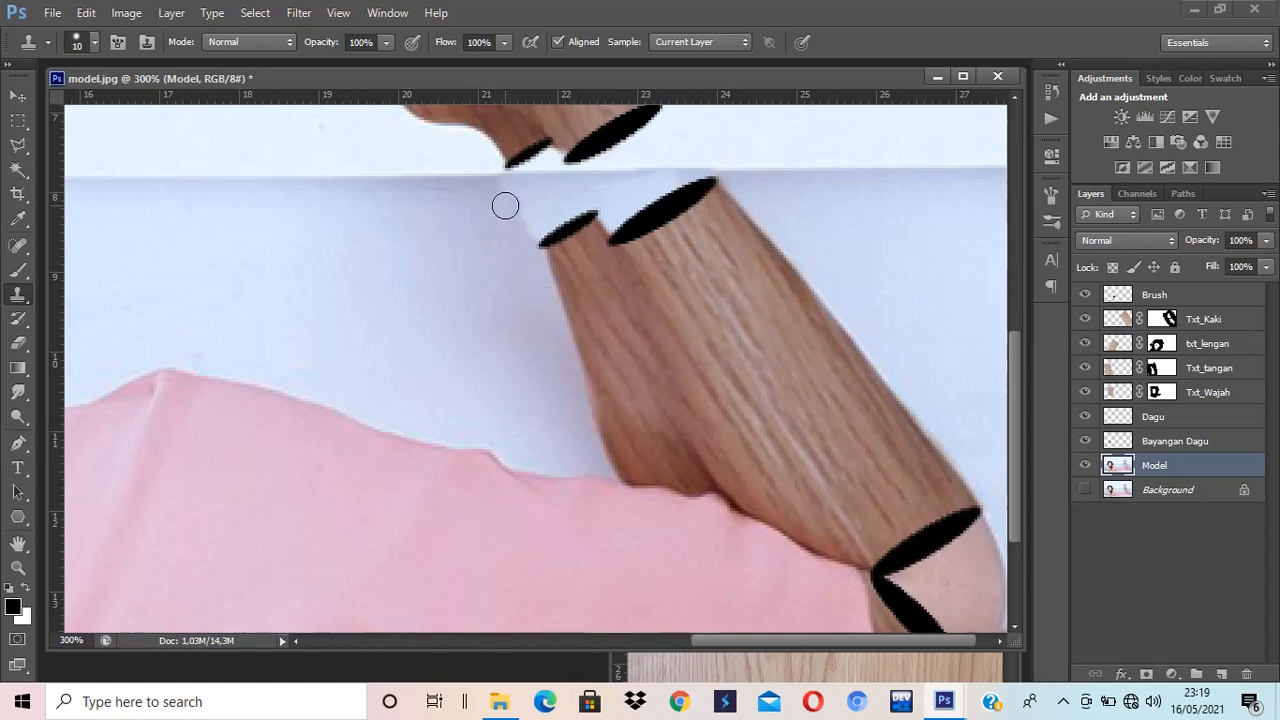
key(bracketright)
key(bracketright)
key(bracketright)
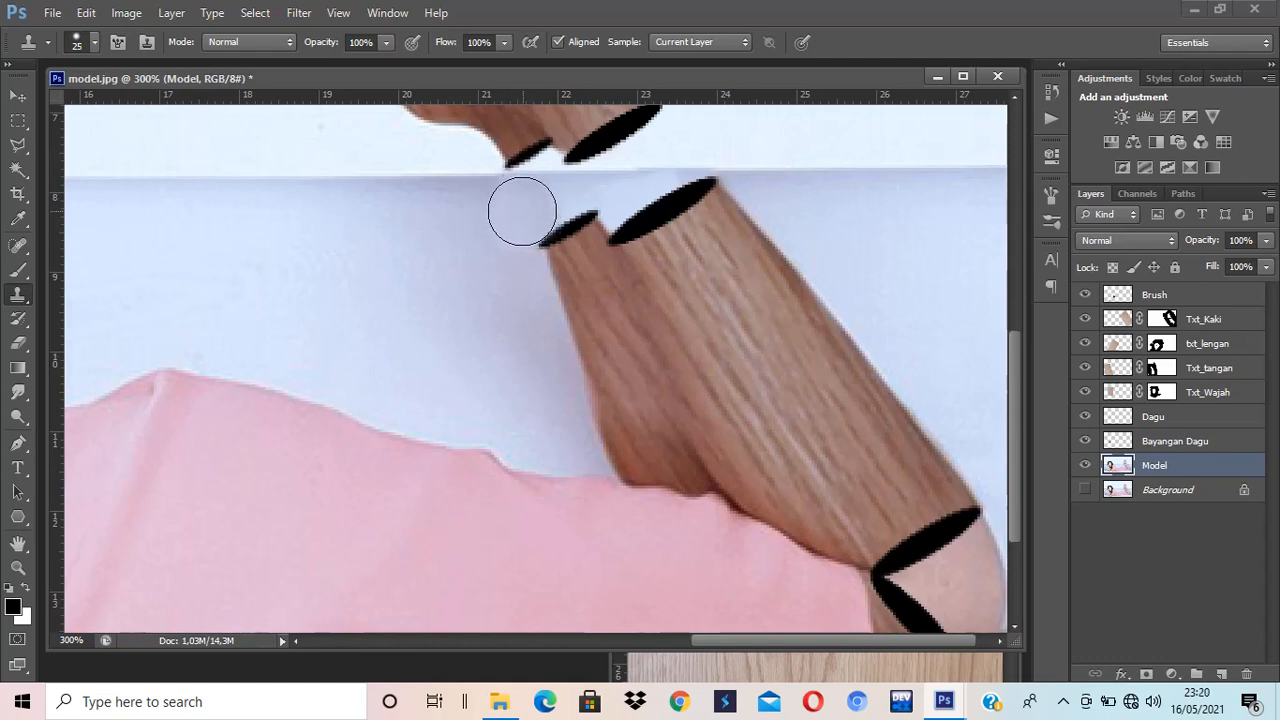
click(888, 466)
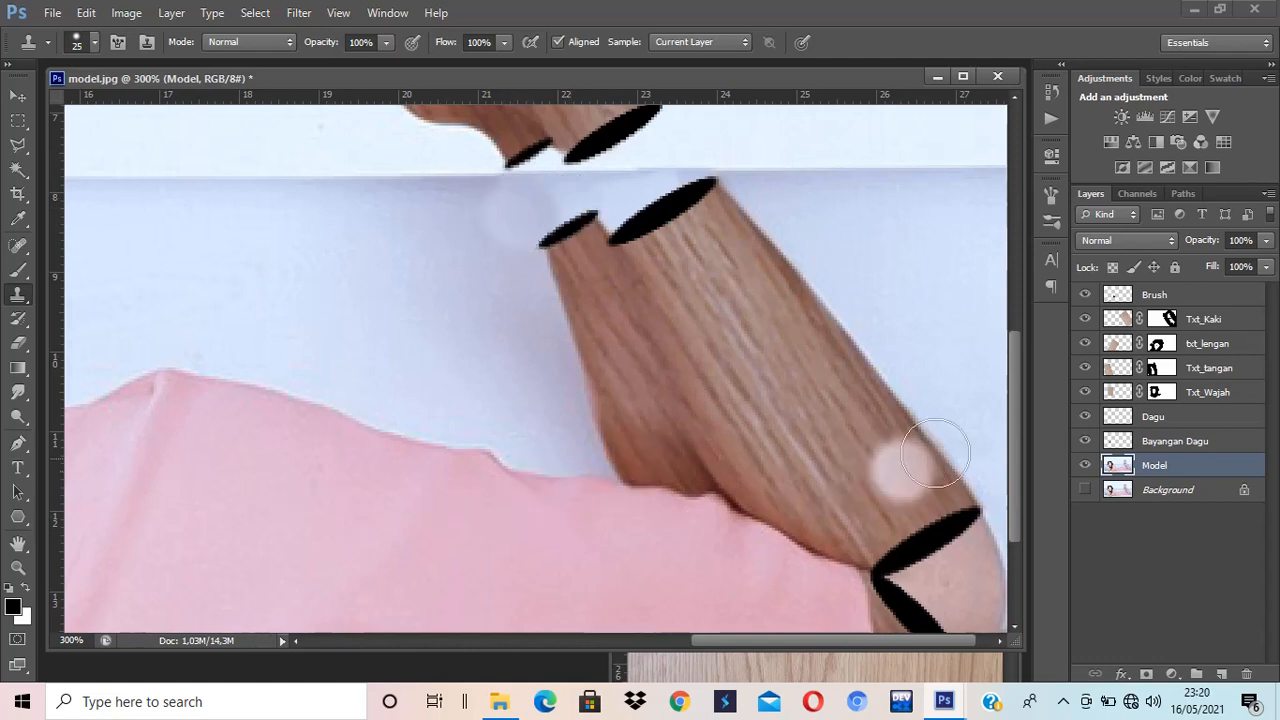
key(ctrl+z)
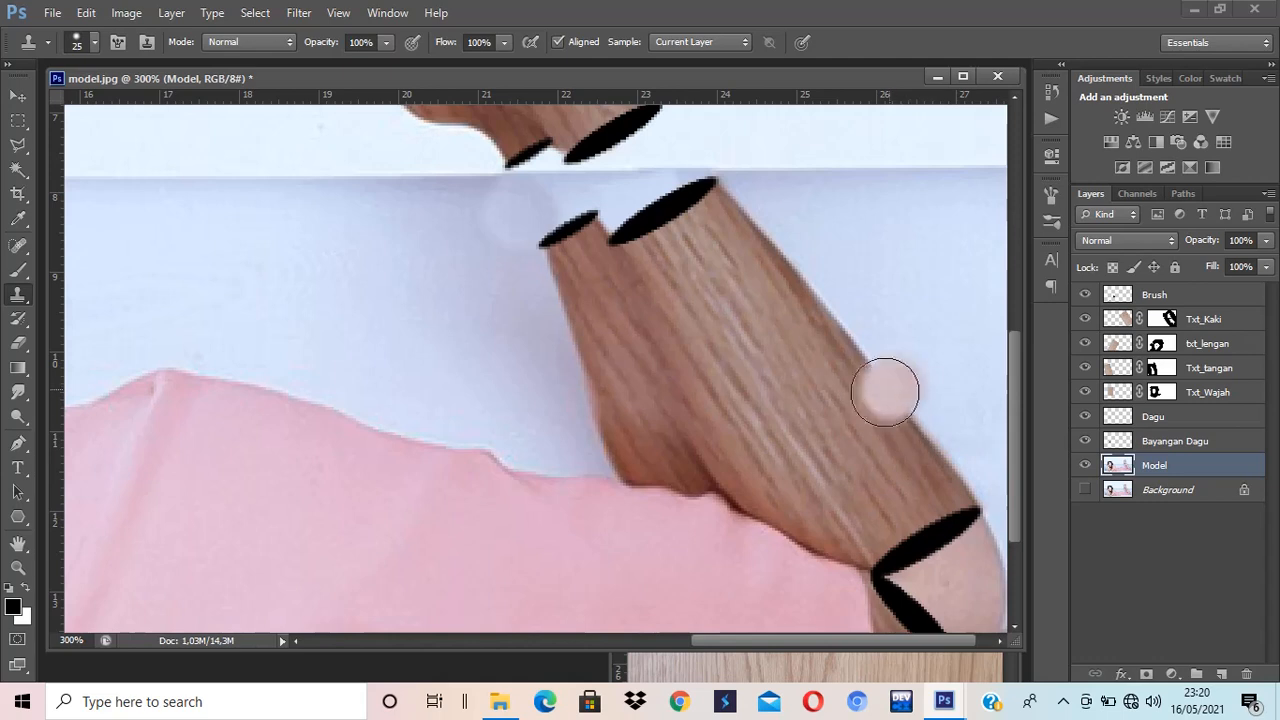
Clone the white sofa surface over the outer edge of the skin at the knee.
drag(877, 414, 538, 279)
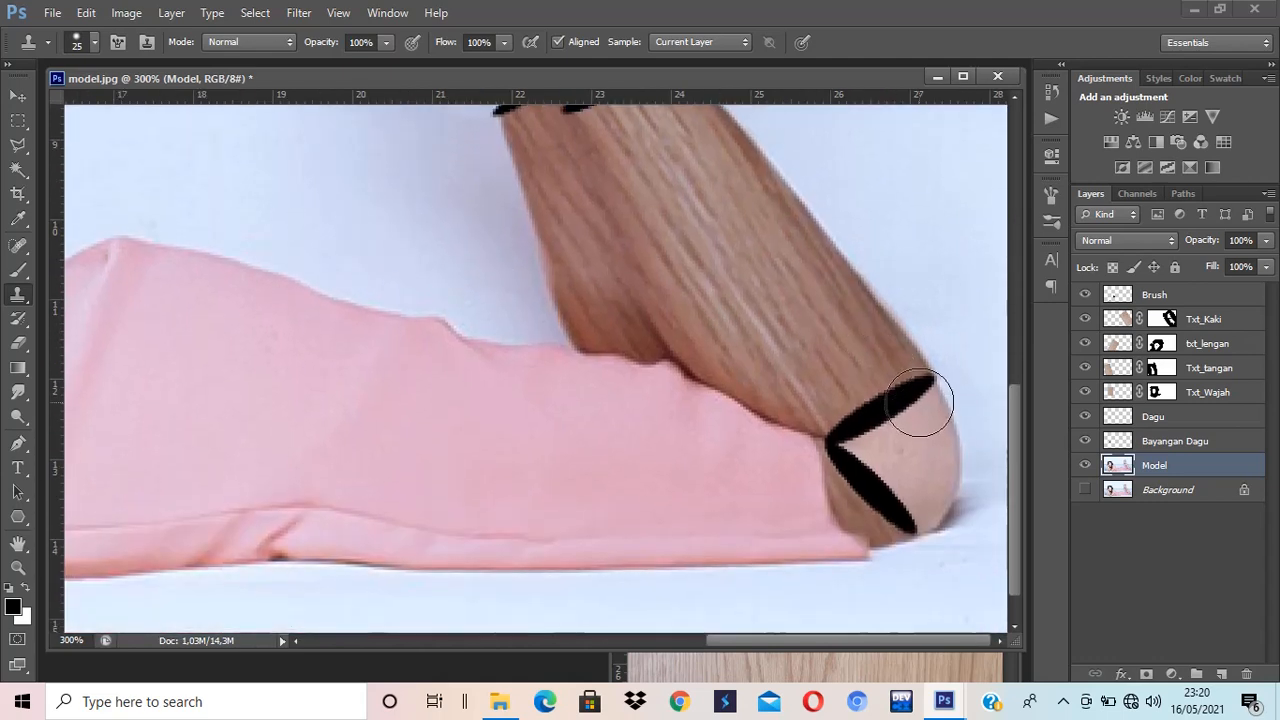
alt+click(984, 301)
drag(960, 380, 959, 482)
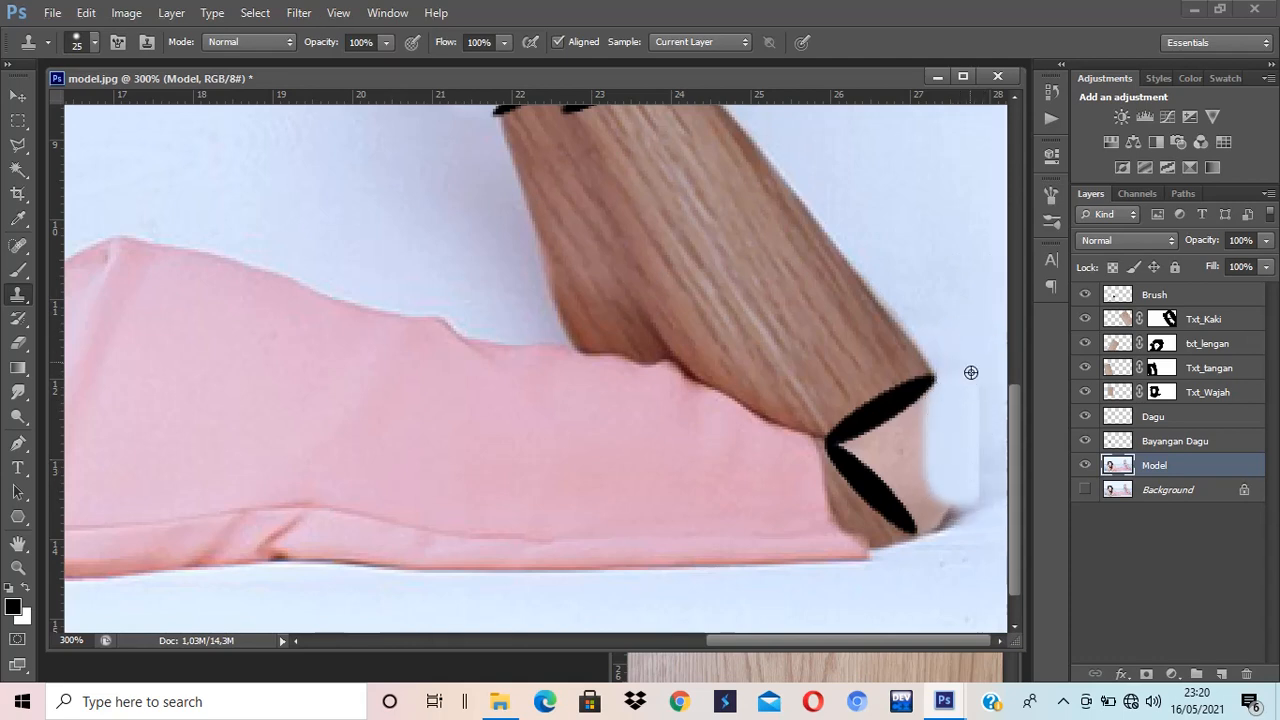
alt+click(986, 425)
drag(982, 408, 964, 477)
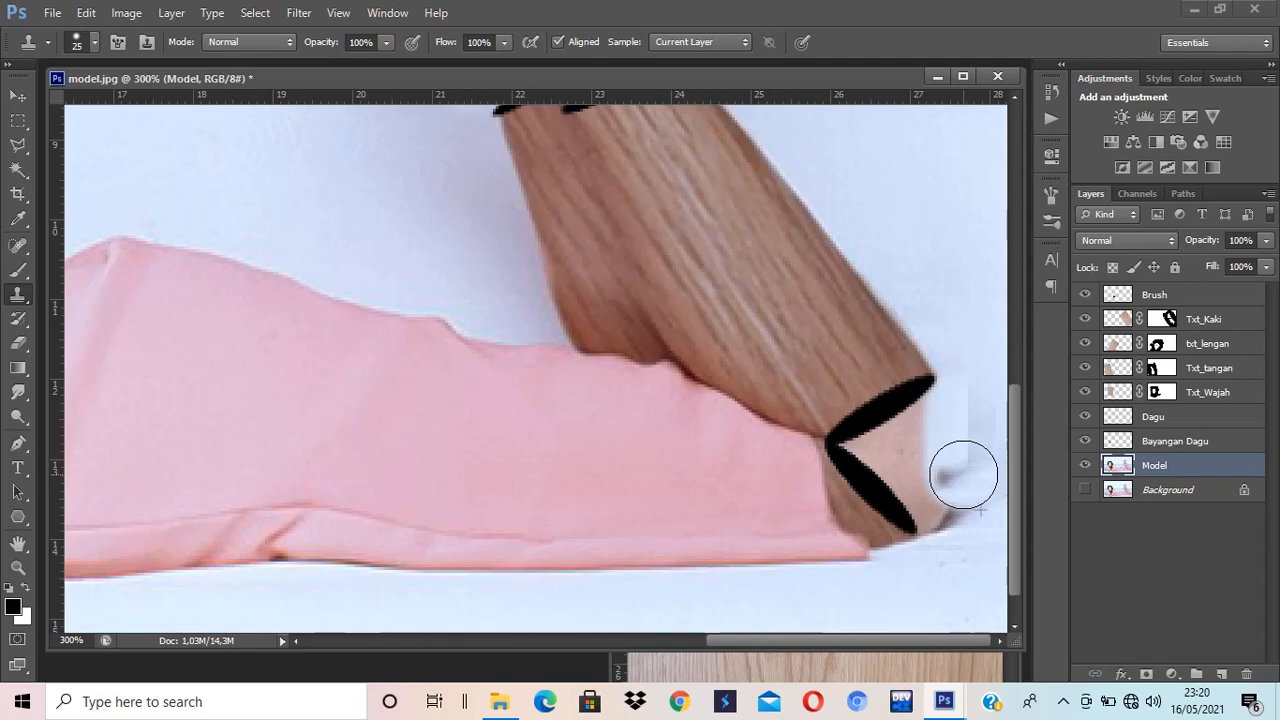
alt+click(980, 288)
mouse_move(984, 410)
mouse_down()
mouse_move(945, 424)
mouse_move(971, 436)
mouse_move(975, 455)
mouse_move(960, 463)
mouse_move(973, 459)
mouse_move(992, 491)
mouse_move(972, 462)
mouse_up()
Reduce the Clone Stamp to 15 px and cover the remaining skin between the knee marks and the nearby smudges with sofa surface.
key(bracketleft)
key(bracketleft)
key(bracketleft)
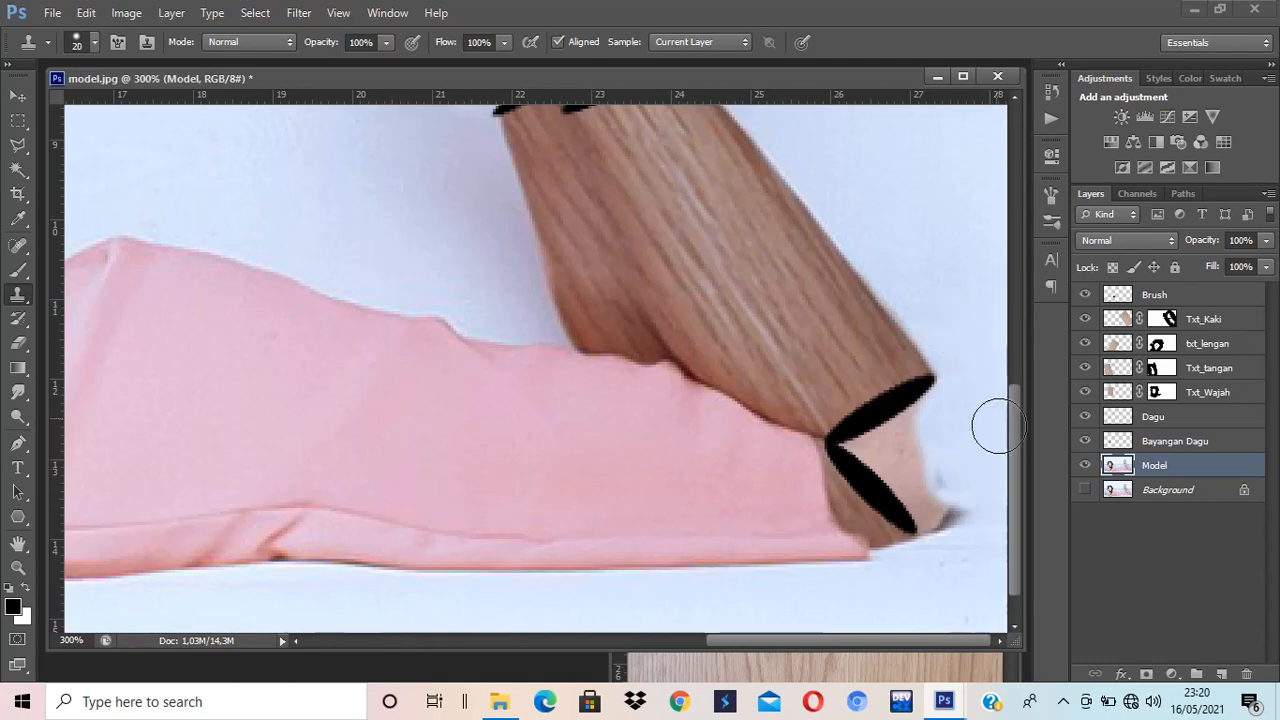
key(bracketright)
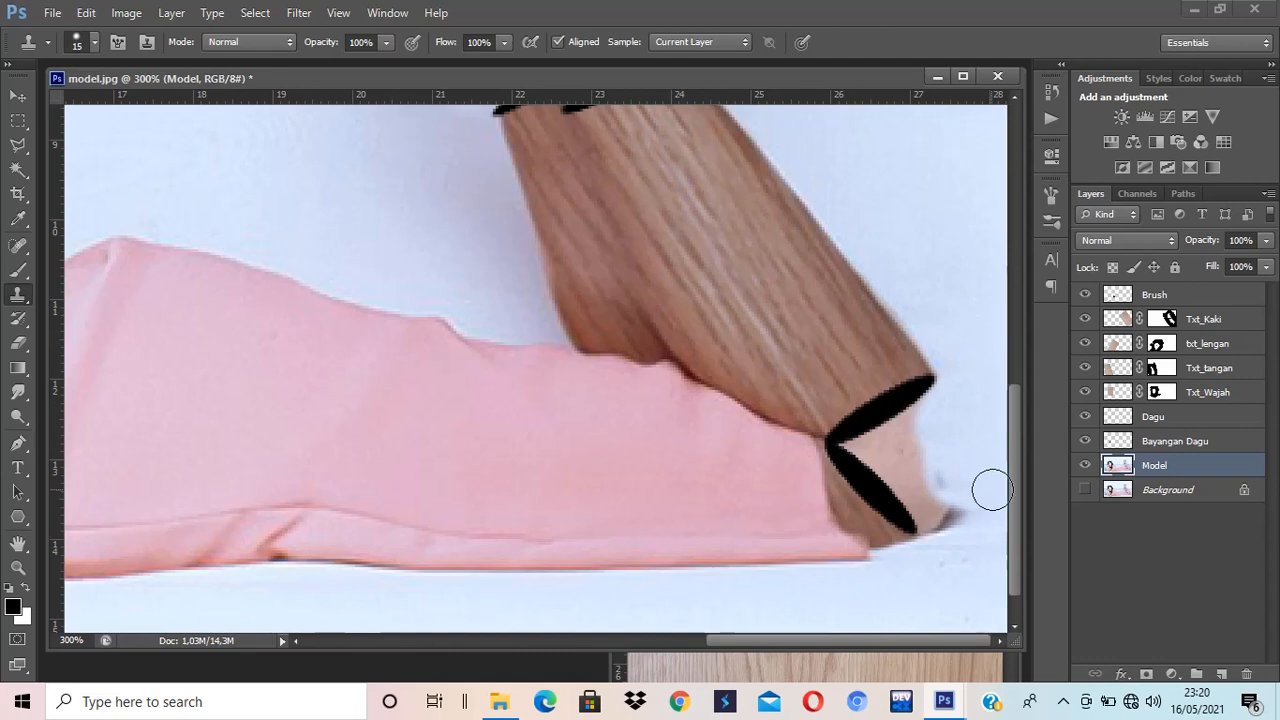
mouse_move(988, 508)
mouse_down()
mouse_move(961, 515)
mouse_move(937, 497)
mouse_move(928, 417)
mouse_move(898, 446)
mouse_move(914, 486)
mouse_move(946, 513)
mouse_up()
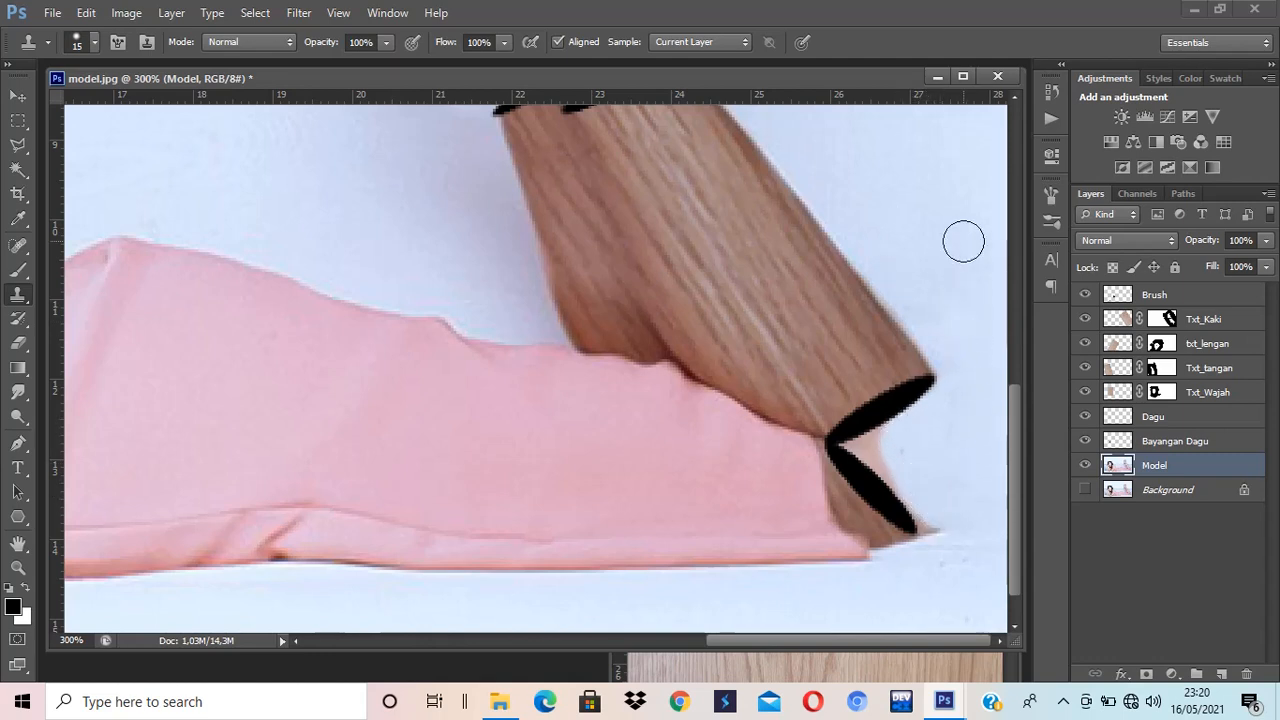
mouse_move(929, 450)
mouse_down()
mouse_move(897, 434)
mouse_move(863, 447)
mouse_move(938, 522)
mouse_up()
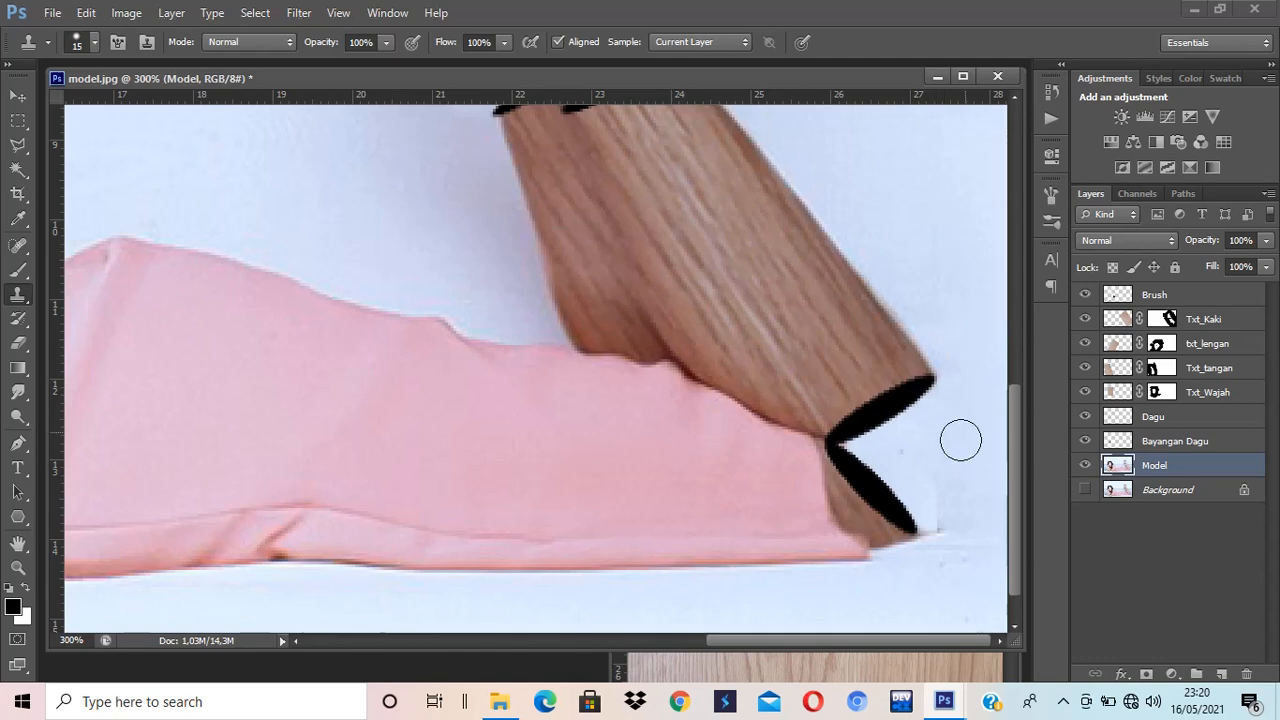
mouse_move(960, 440)
mouse_down()
mouse_move(943, 513)
mouse_move(922, 515)
mouse_move(918, 441)
mouse_up()
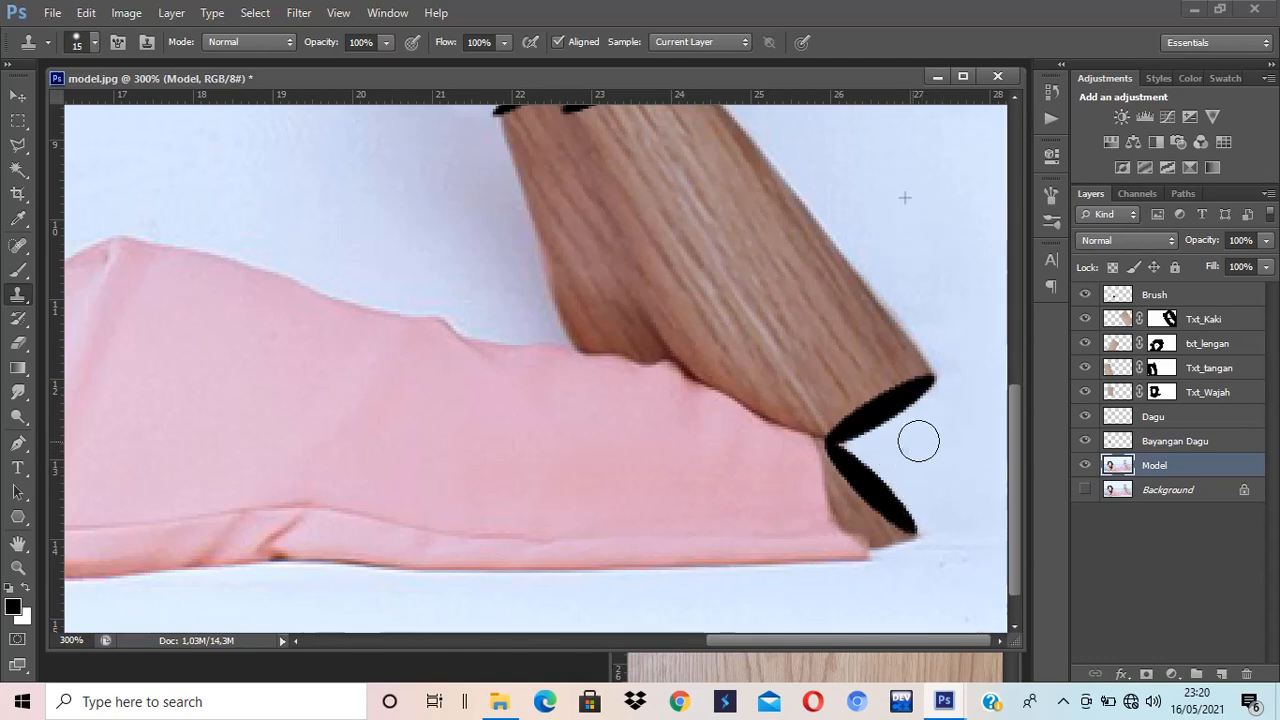
Try to blend the sofa patch beside the ankle marks with a 25 px Clone Stamp stroke, and undo it.
key(ctrl+minus)
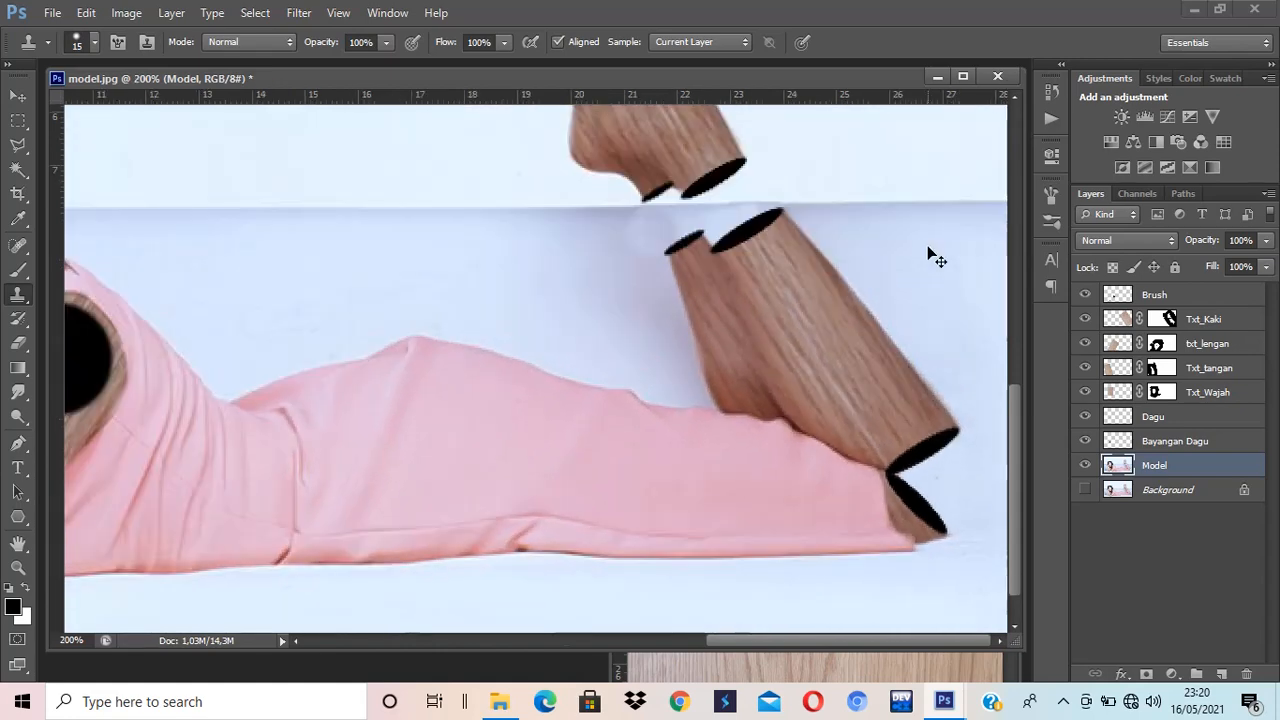
key(ctrl+0)
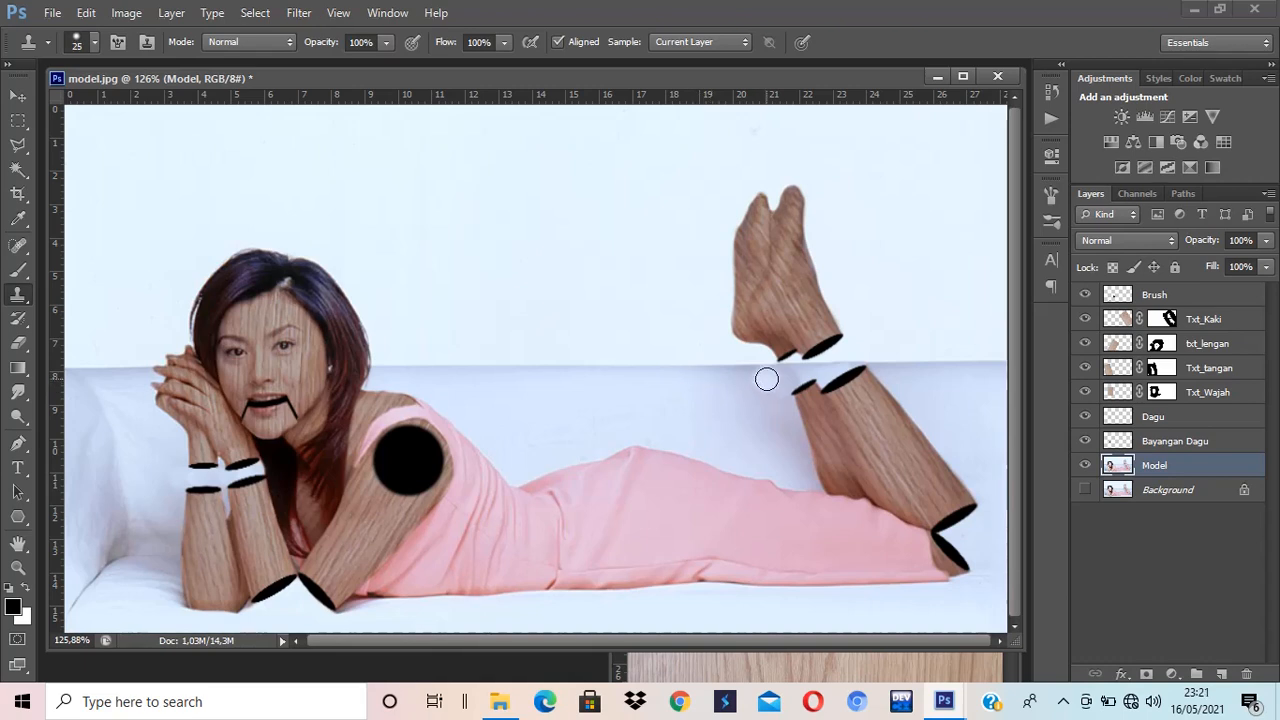
drag(766, 379, 786, 380)
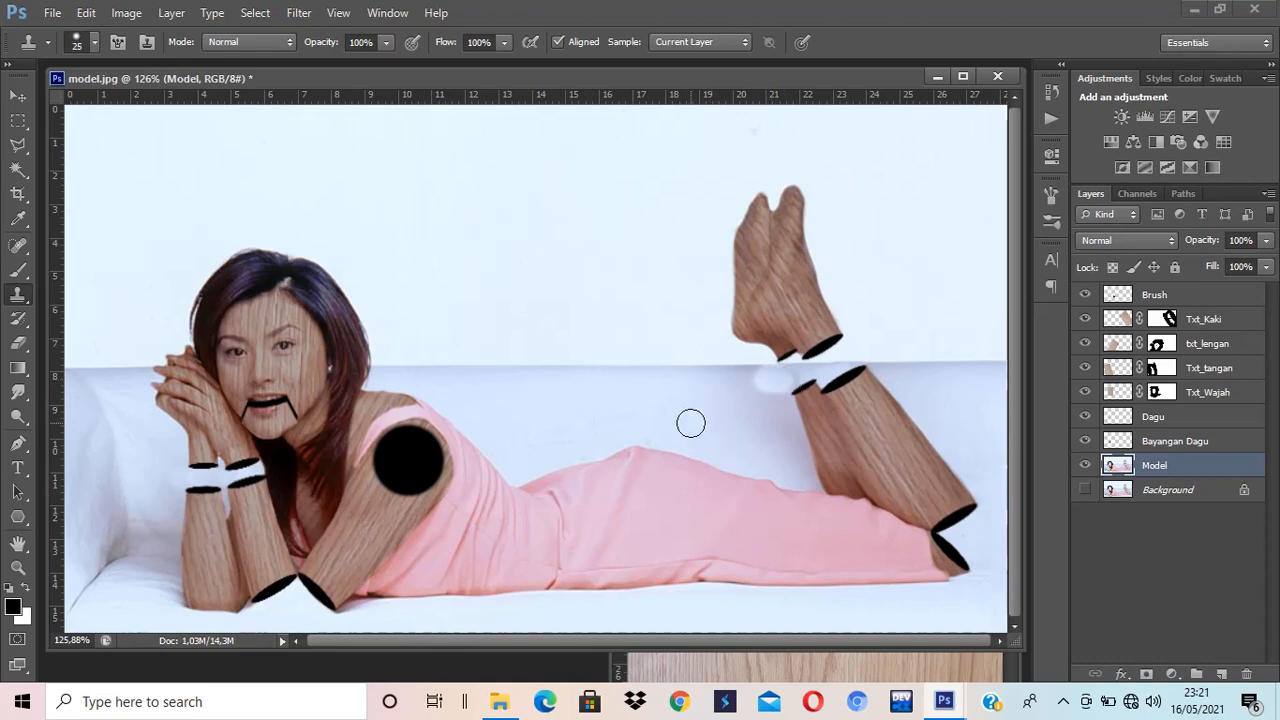
key(ctrl+z)
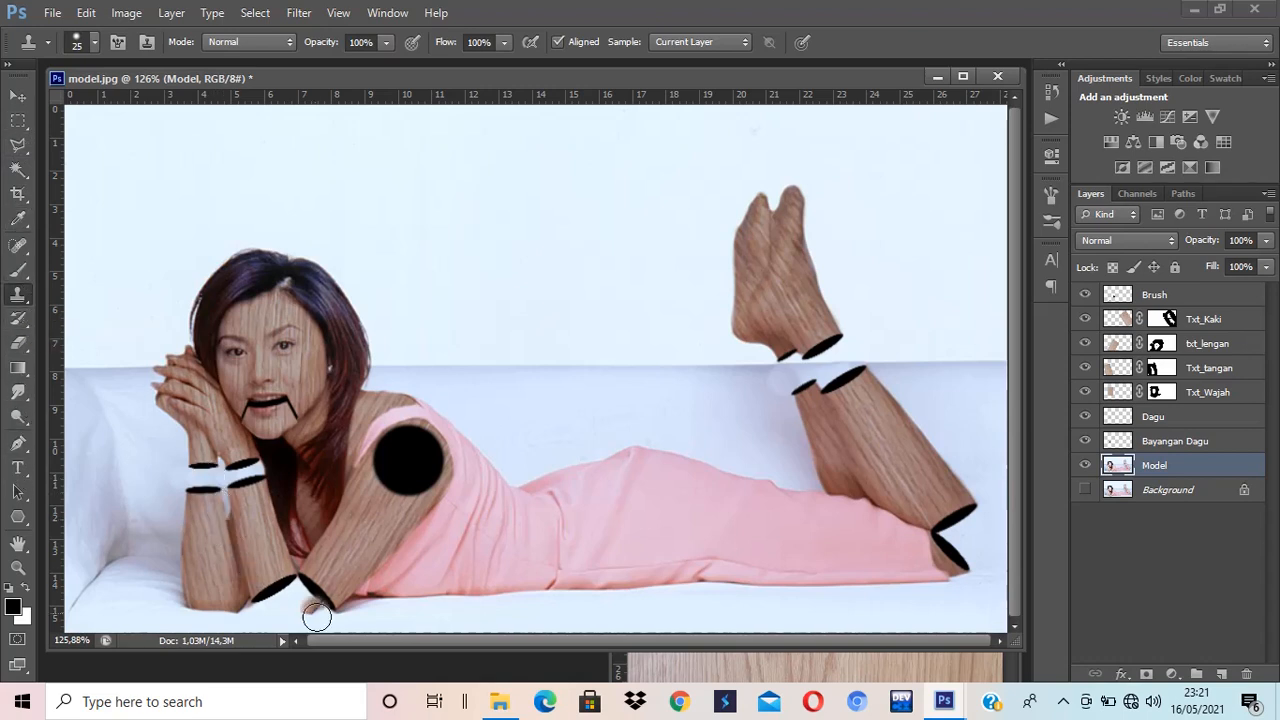
Add a new layer above the Brush layer and make a circular Elliptical Marquee selection around the gap between the elbow marks.
click(21, 122)
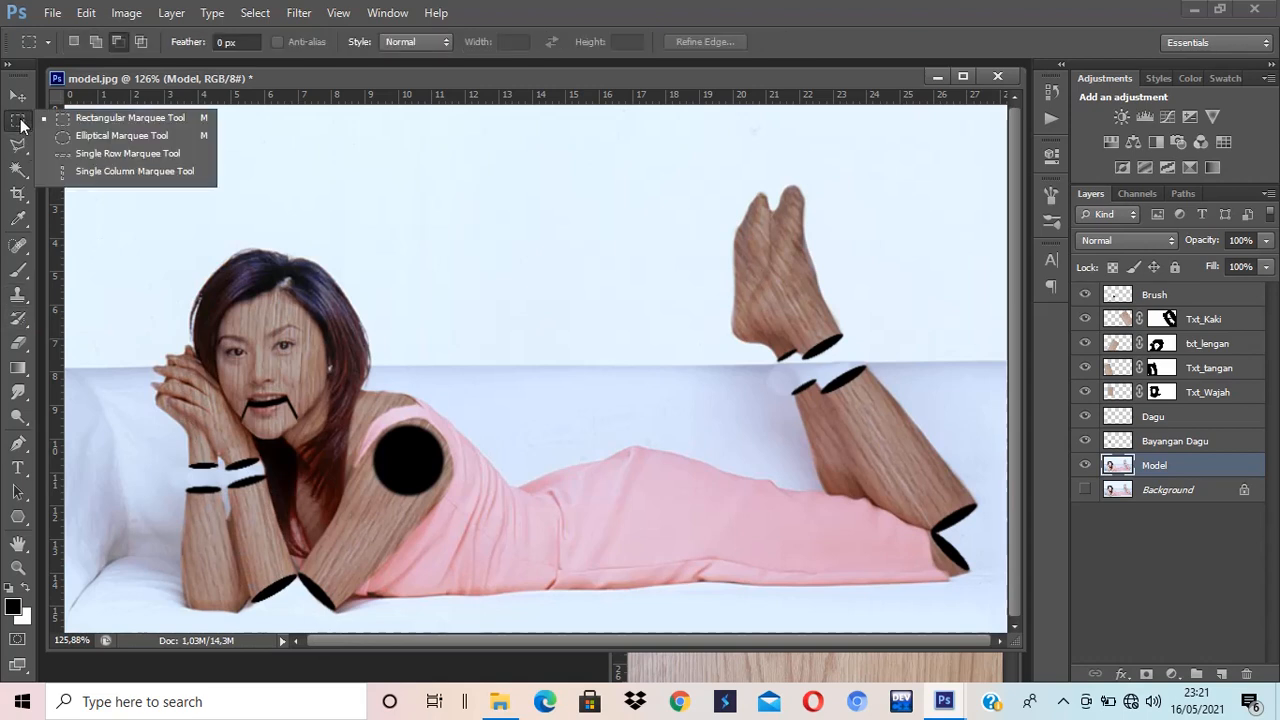
click(71, 137)
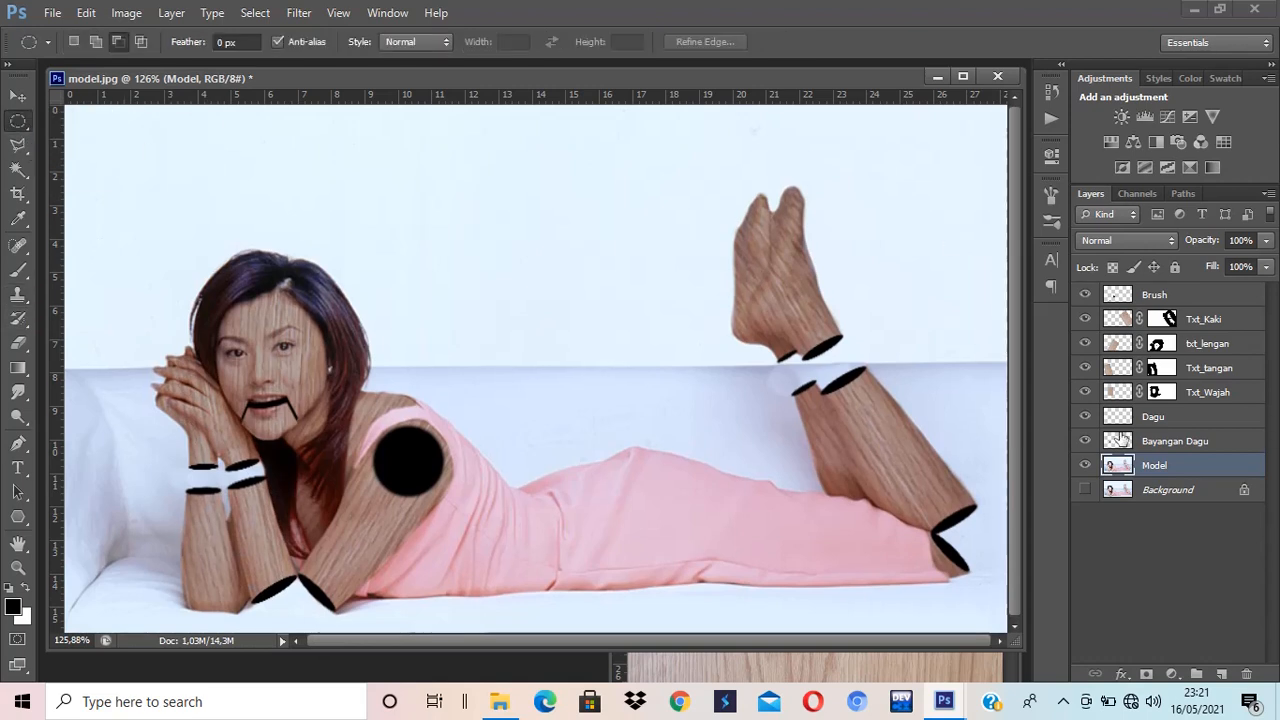
click(1205, 295)
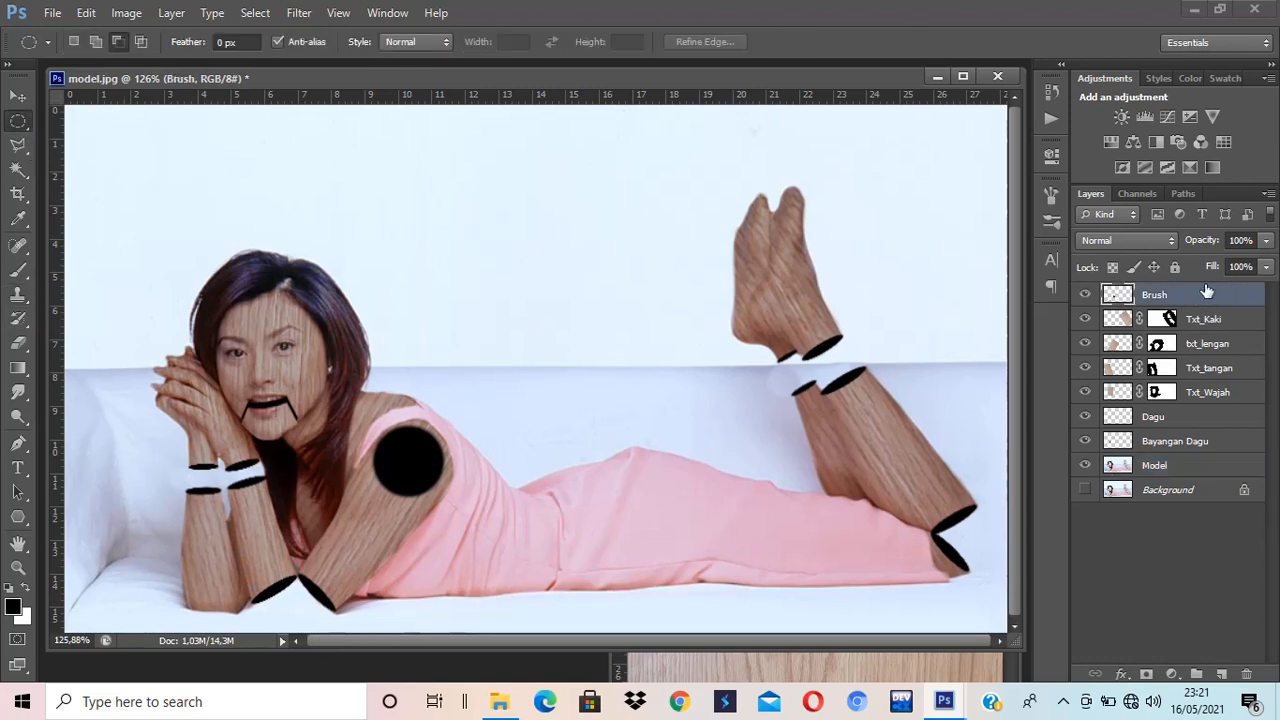
click(1222, 675)
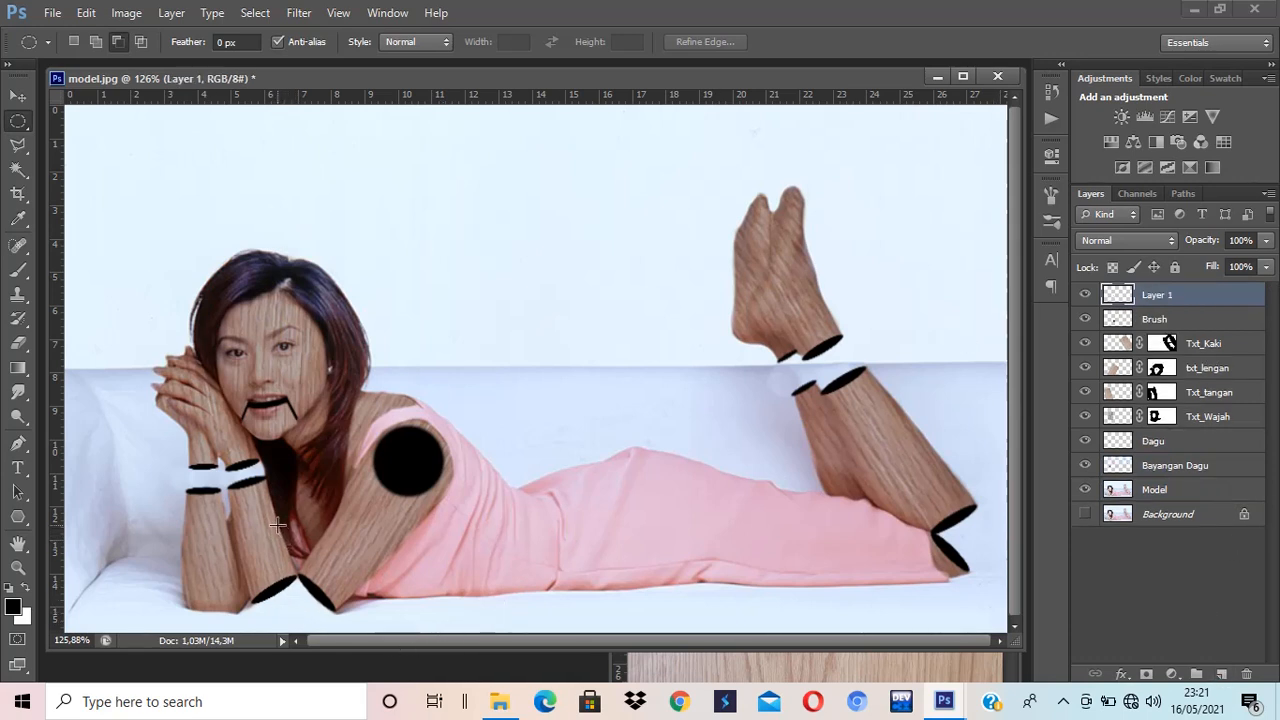
drag(267, 531, 340, 638)
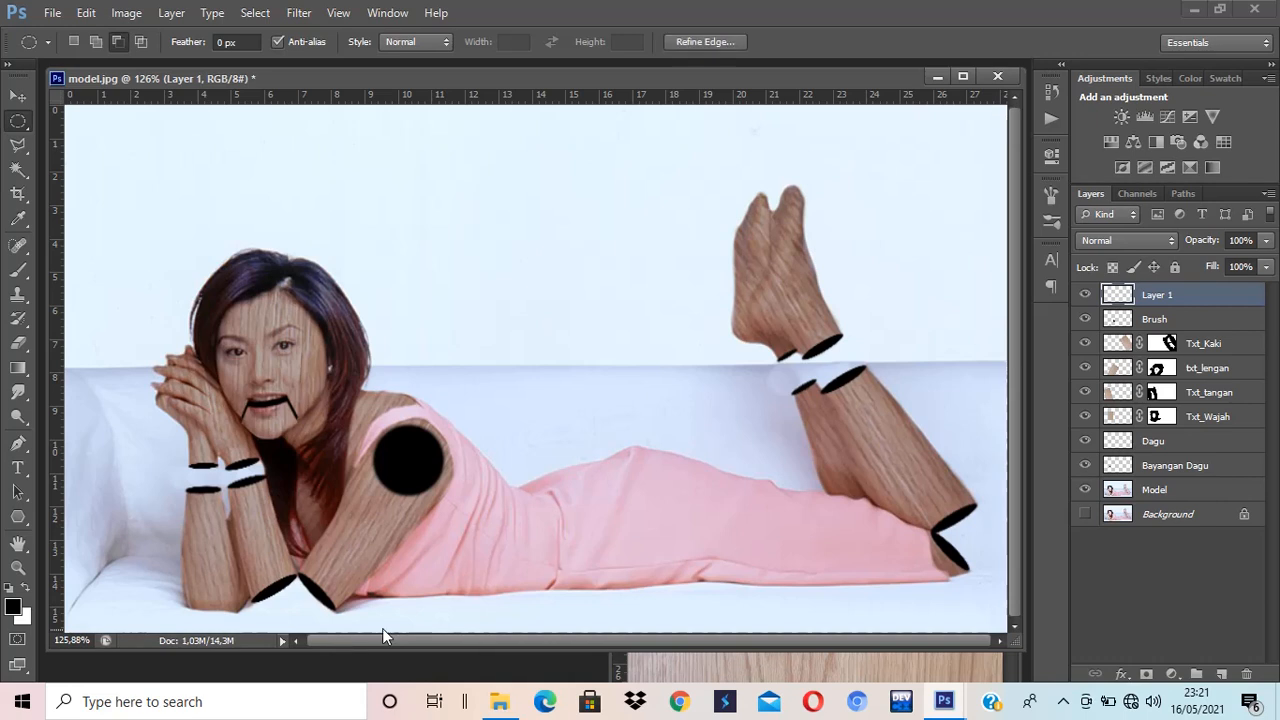
Try a 5 px black centered stroke along the circular selection at the elbows, and undo it.
right_click(359, 537)
click(466, 470)
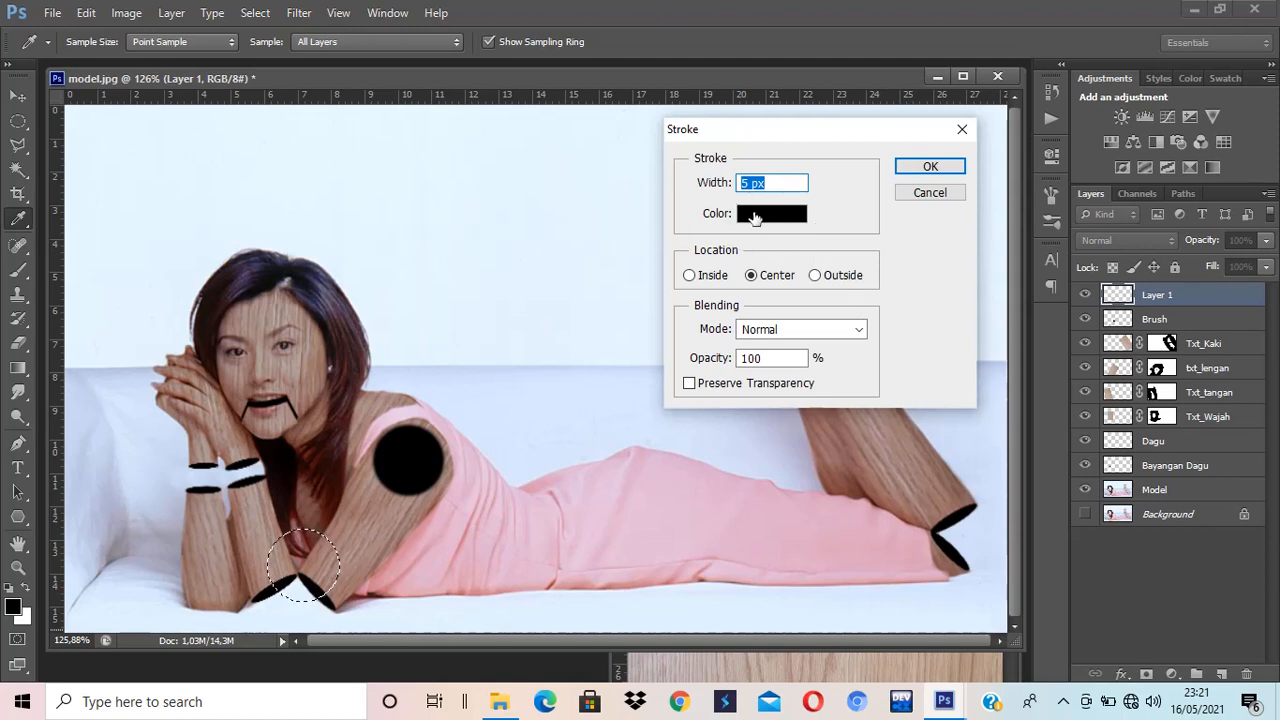
click(930, 167)
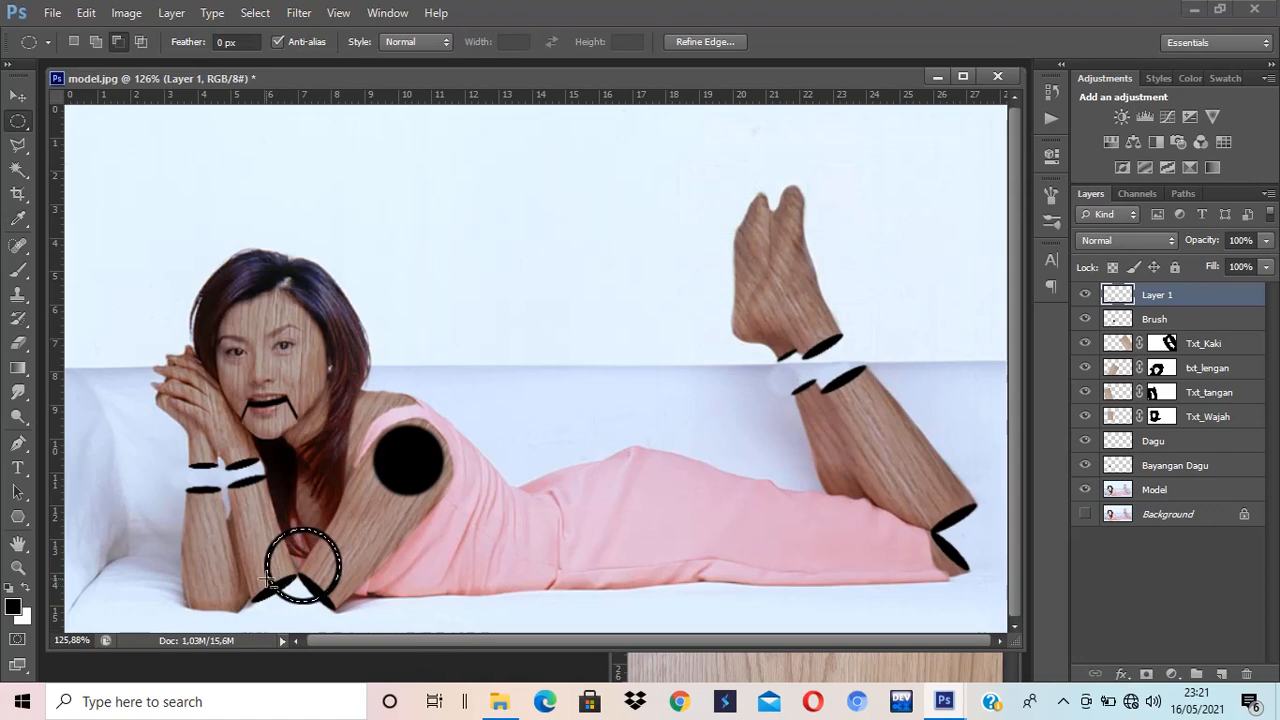
key(ctrl+z)
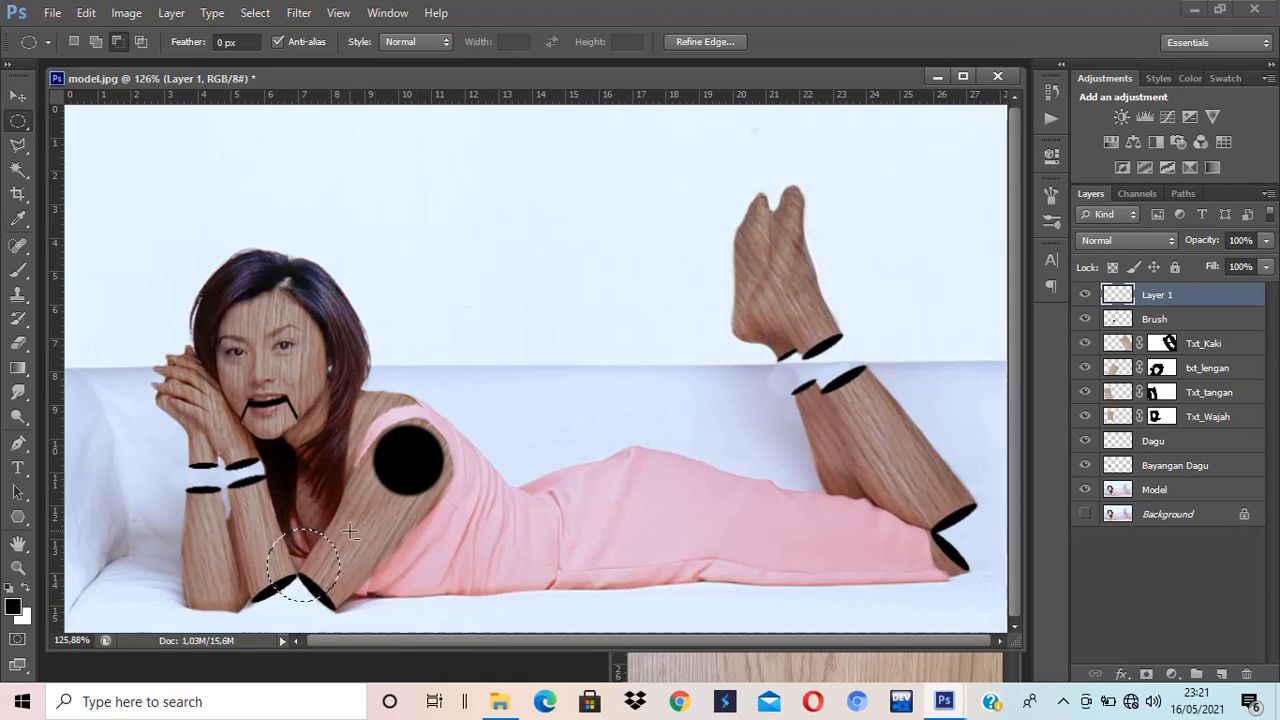
Stroke the circular selection at the elbows with a 3 px black centered line, and deselect it.
right_click(350, 531)
click(405, 466)
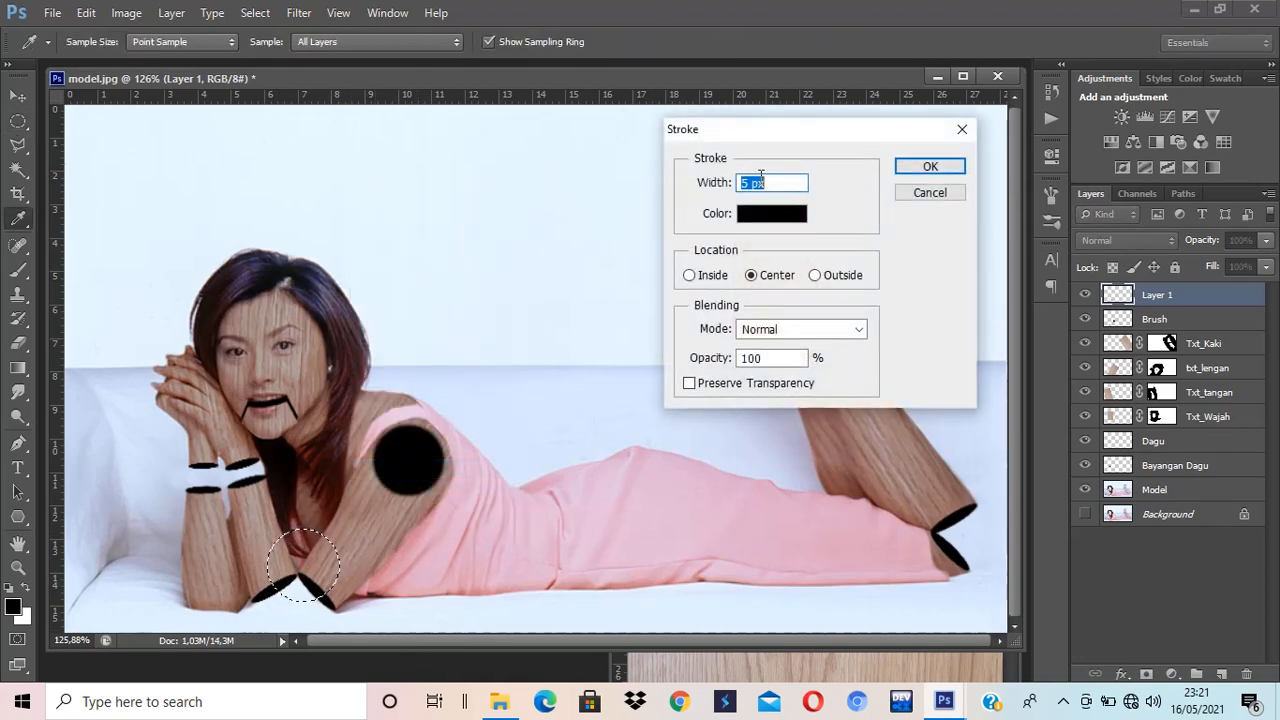
text(3)
click(930, 166)
key(m)
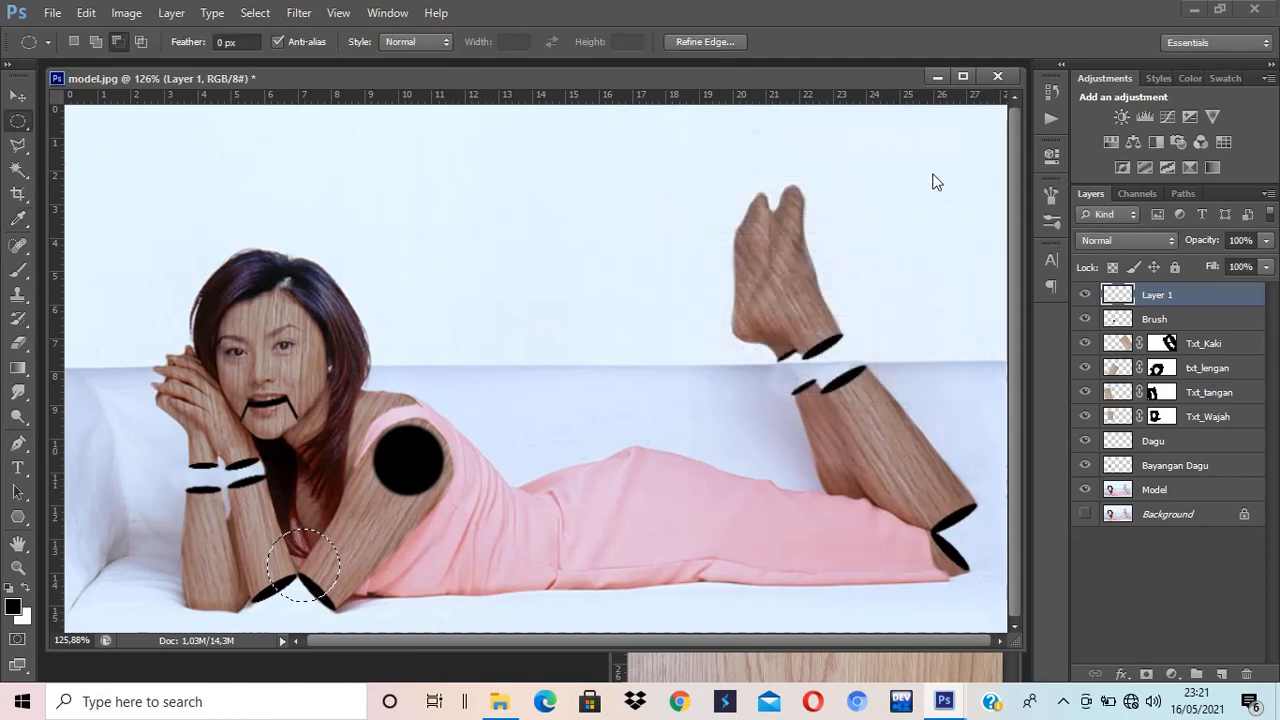
click(430, 554)
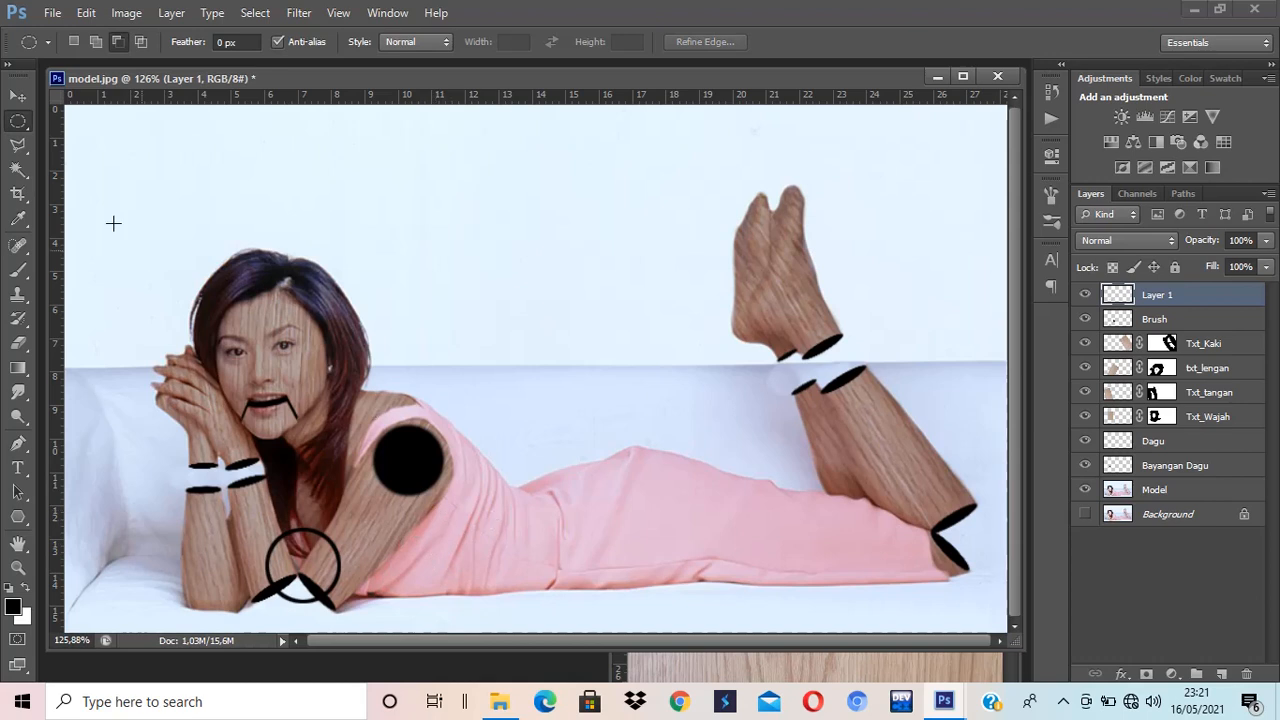
Erase the upper part of the black ring, leaving only the lower arc that links the two elbow marks.
click(22, 345)
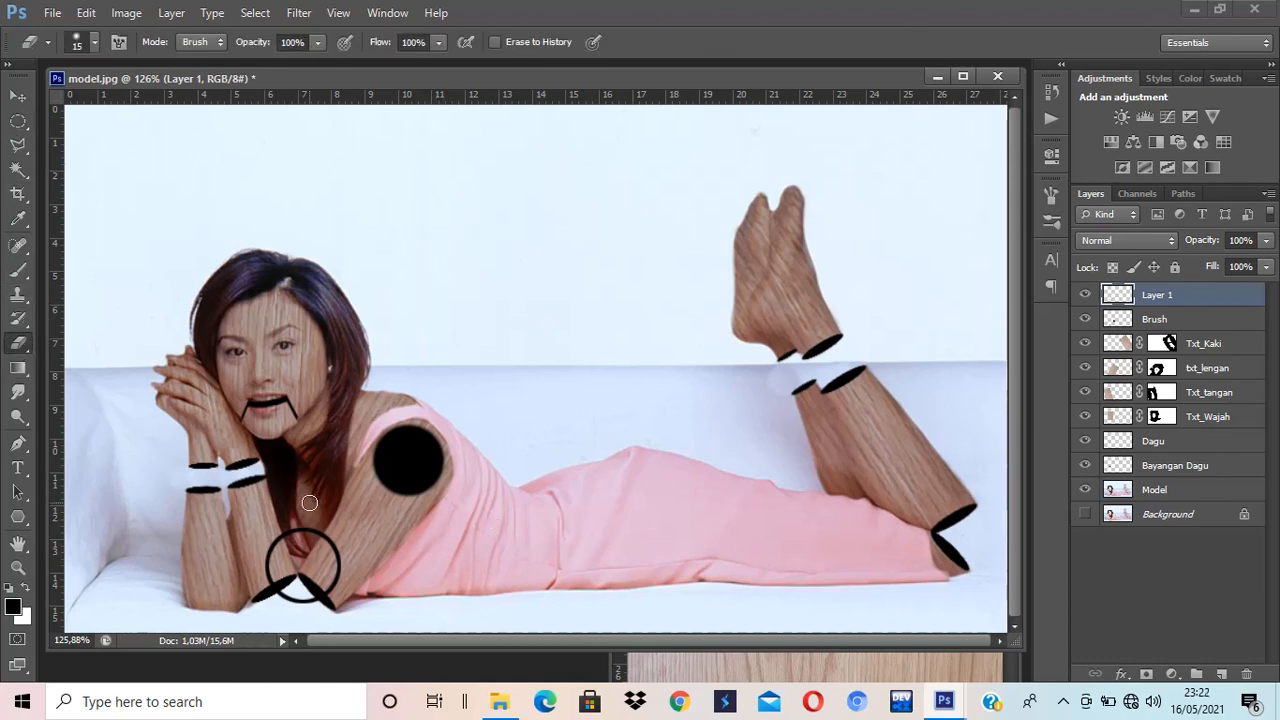
key(bracketright)
Paint a black link with a 4 px brush between the two joint marks of the wrist farther from the face.
click(18, 270)
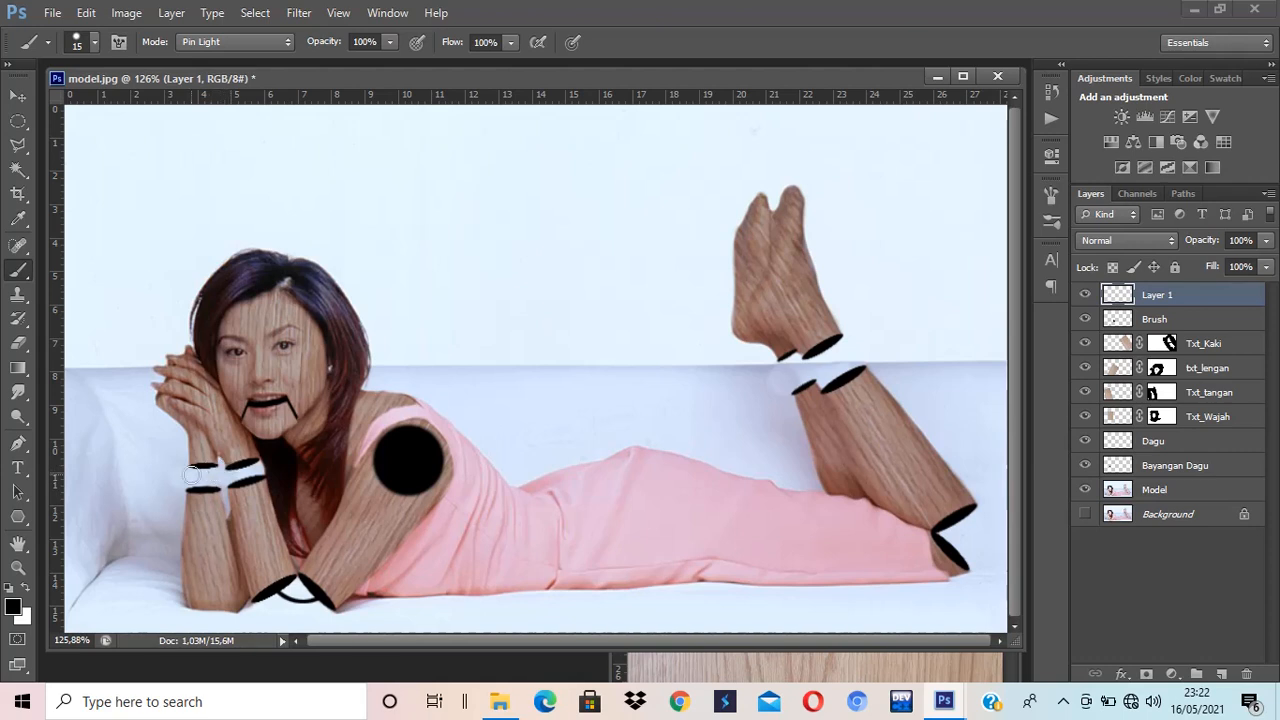
key(ctrl+minus)
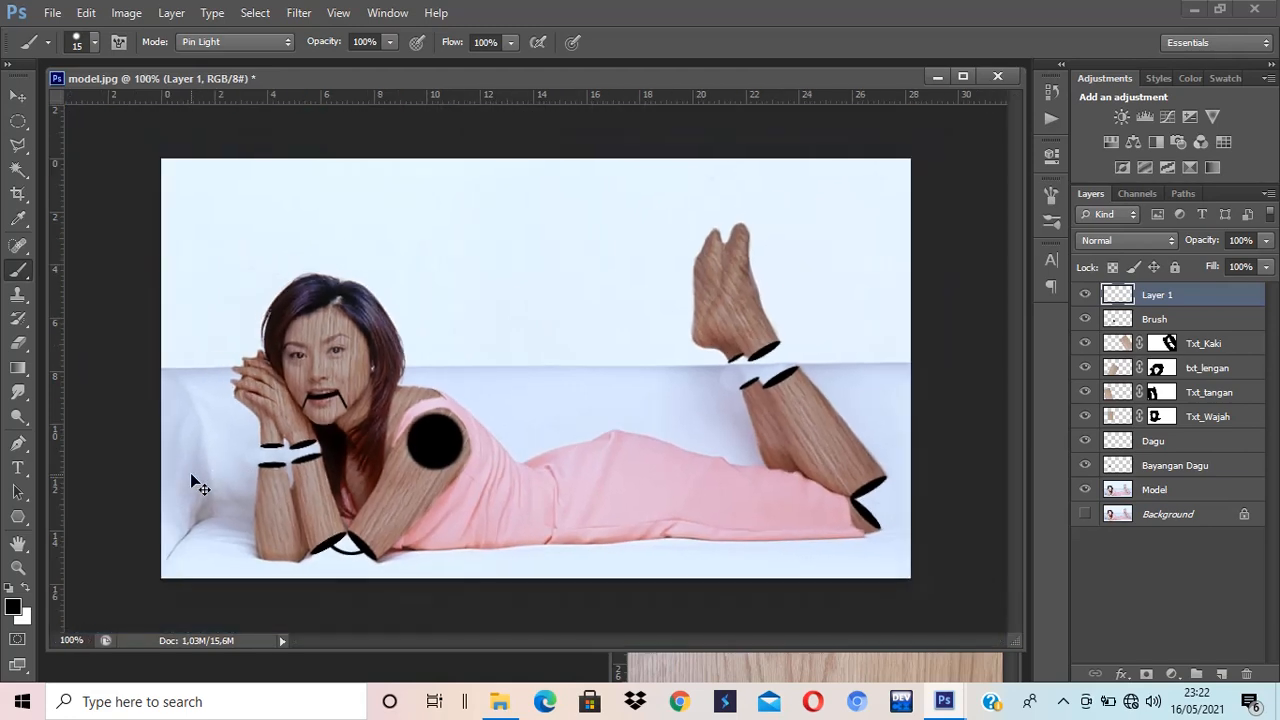
key(ctrl+plus)
key(ctrl+plus)
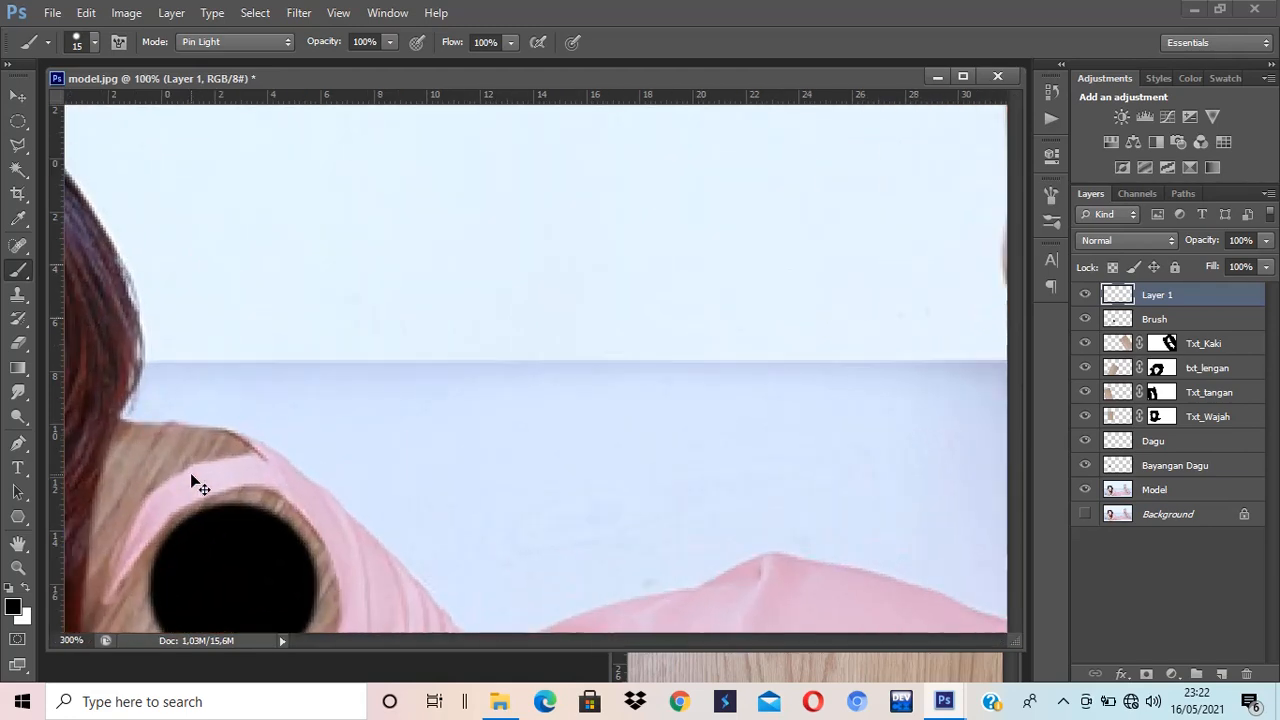
mouse_move(185, 473)
mouse_down()
mouse_move(235, 375)
mouse_move(556, 298)
mouse_move(740, 308)
mouse_up()
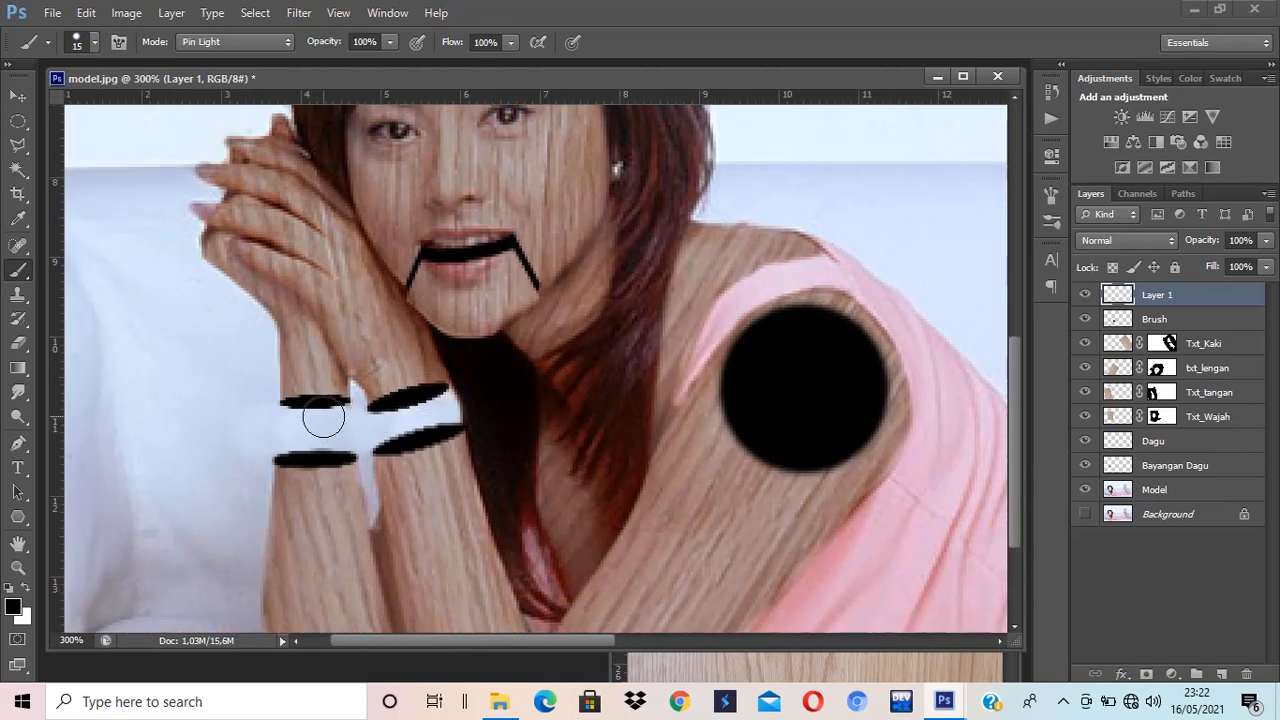
key(bracketleft)
key(bracketleft)
key(bracketleft)
key(bracketleft)
key(bracketleft)
key(bracketleft)
key(bracketleft)
drag(316, 408, 316, 460)
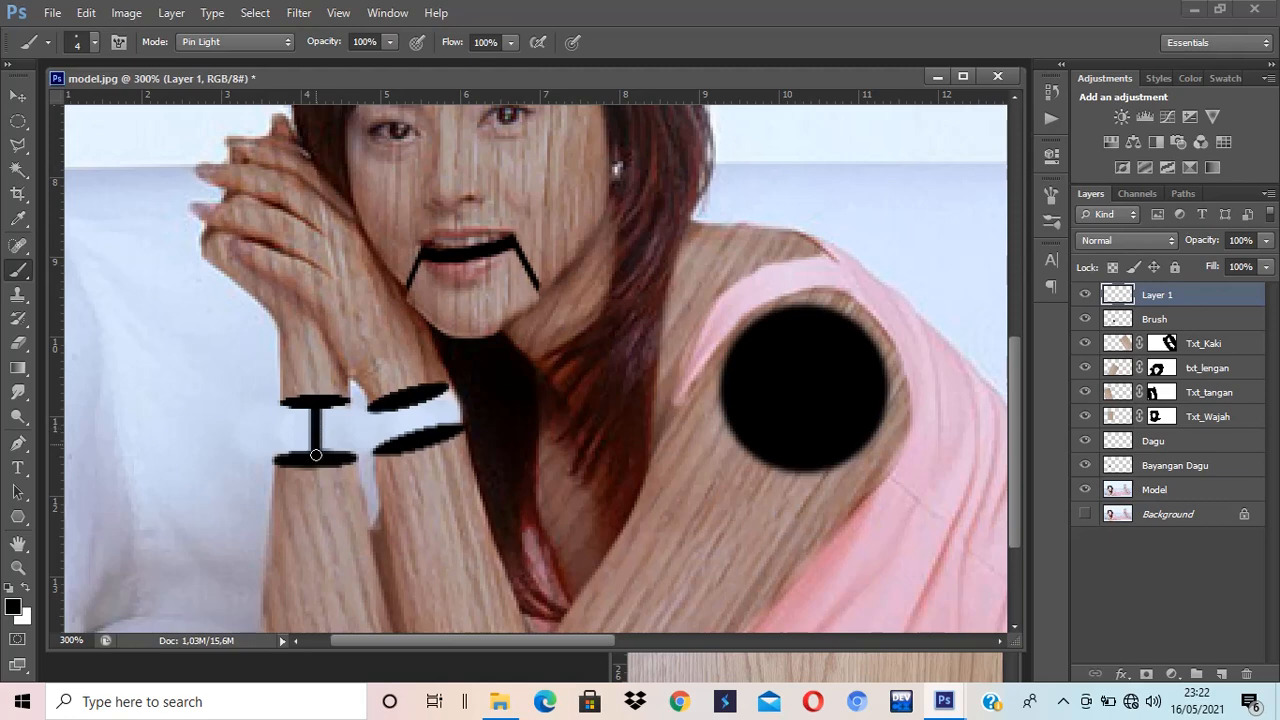
Paint a matching thin black link between the two joint marks of the wrist nearer the hair, redoing the first stroke.
drag(411, 403, 418, 438)
key(ctrl+z)
drag(405, 403, 404, 436)
Paint thin black links between the joint marks of both ankles, redoing the stroke on the smaller ankle.
drag(818, 427, 132, 500)
mouse_move(754, 357)
mouse_down()
mouse_move(411, 394)
mouse_move(280, 384)
mouse_up()
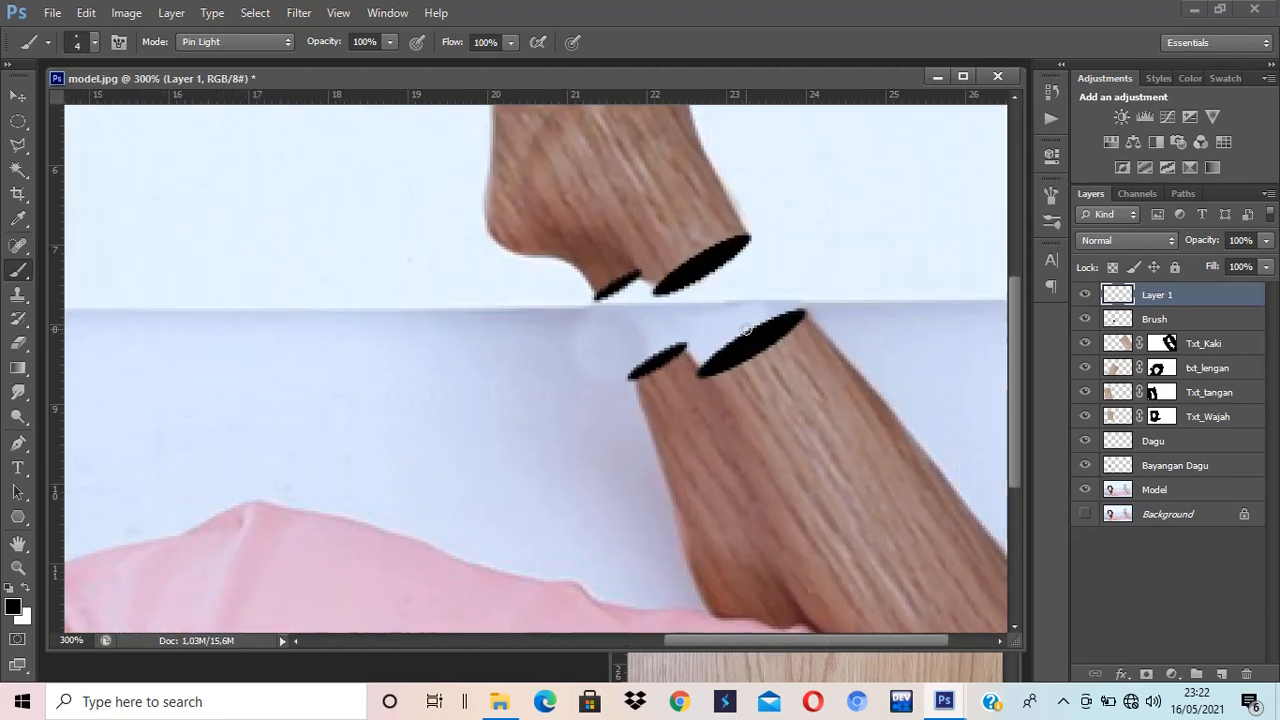
drag(745, 330, 706, 272)
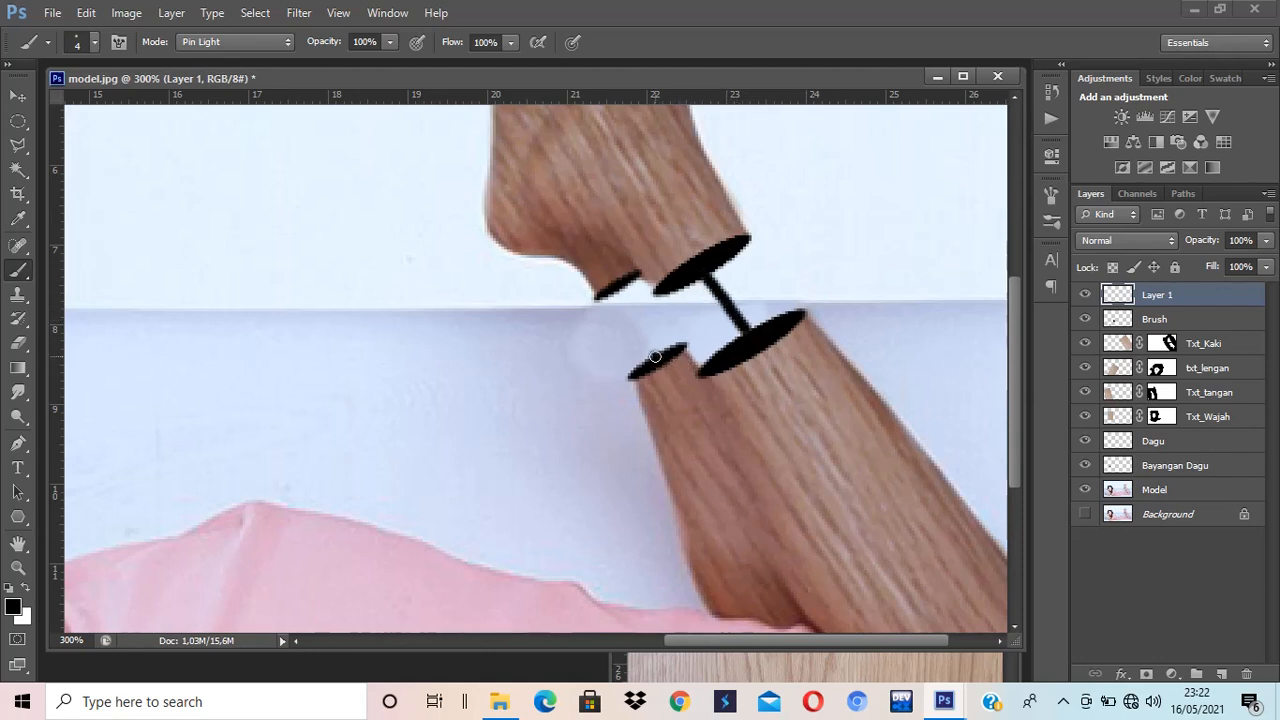
drag(655, 357, 643, 320)
key(ctrl+z)
drag(623, 287, 655, 357)
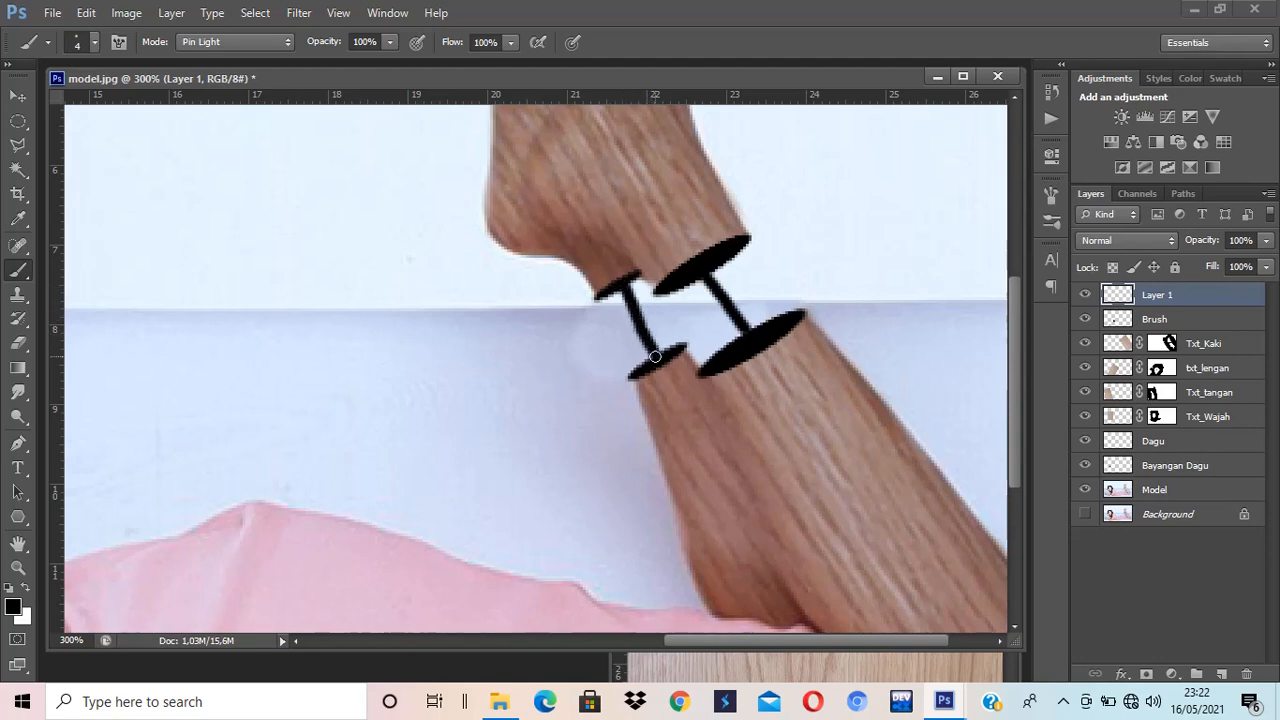
Make a circular Elliptical Marquee selection around the gap at the knee joint and stroke it with a 3 px black centered line.
scroll(789, 368, down, 3)
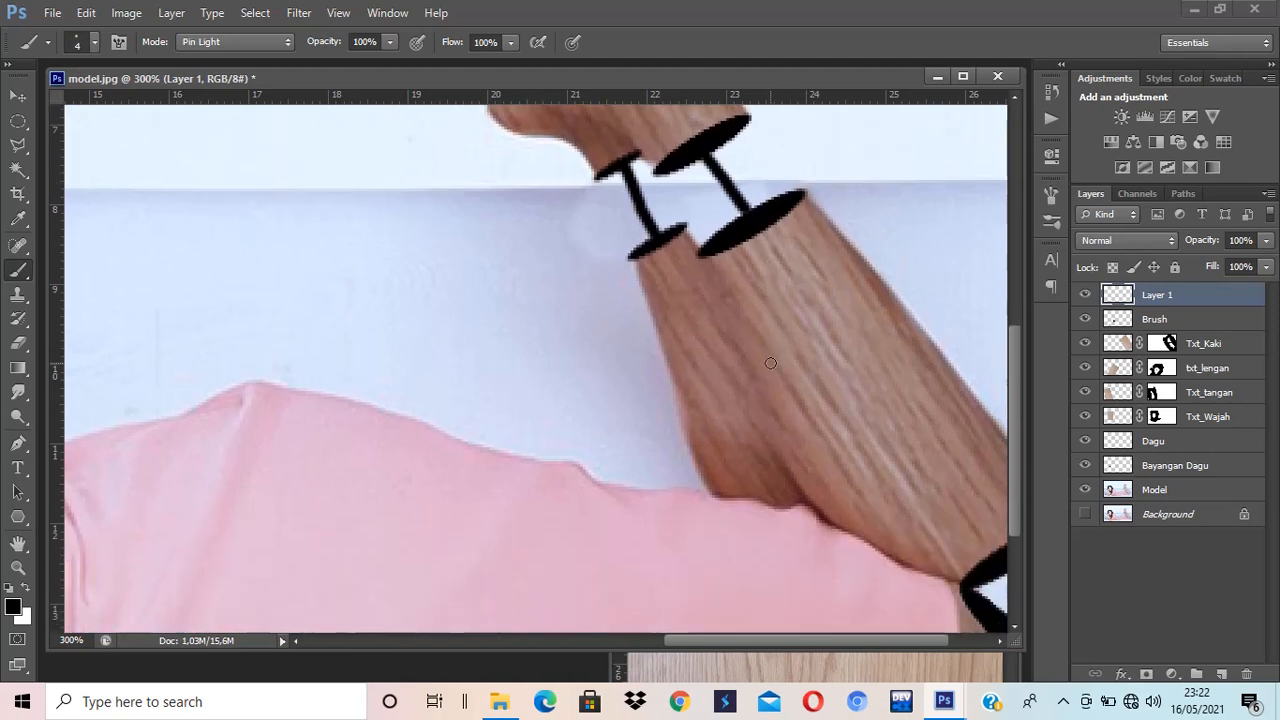
drag(752, 347, 380, 220)
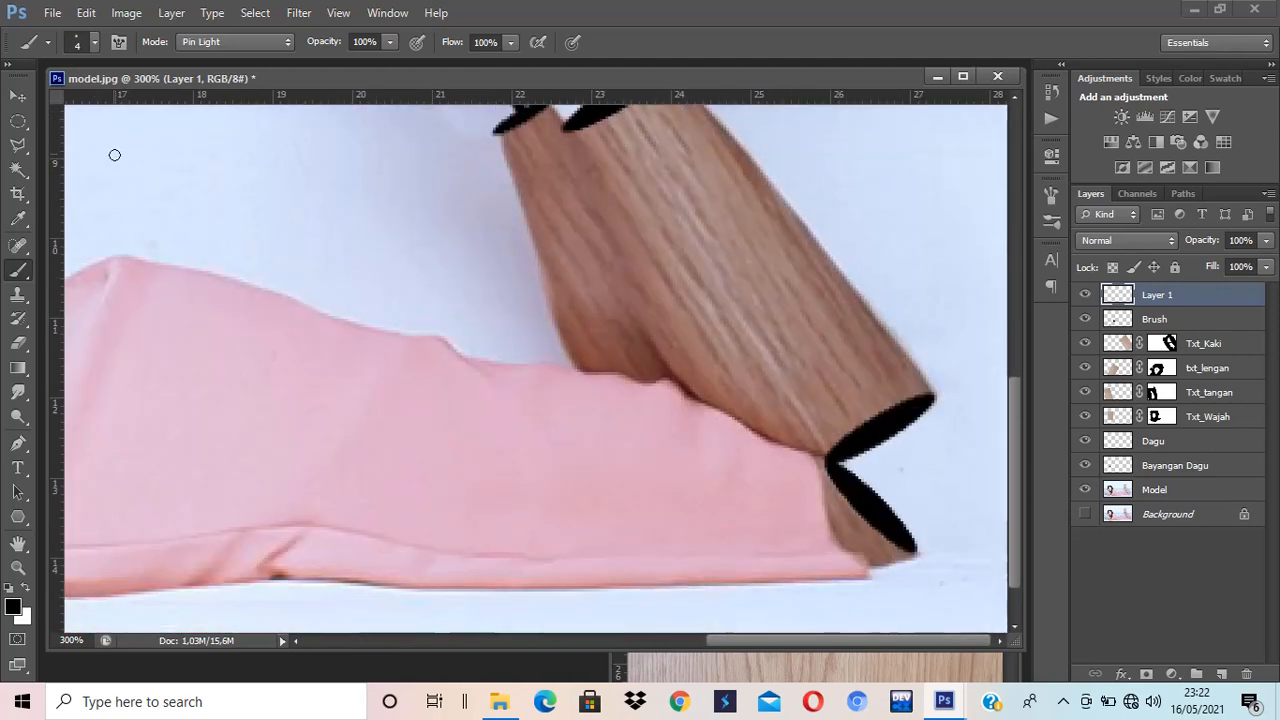
click(17, 122)
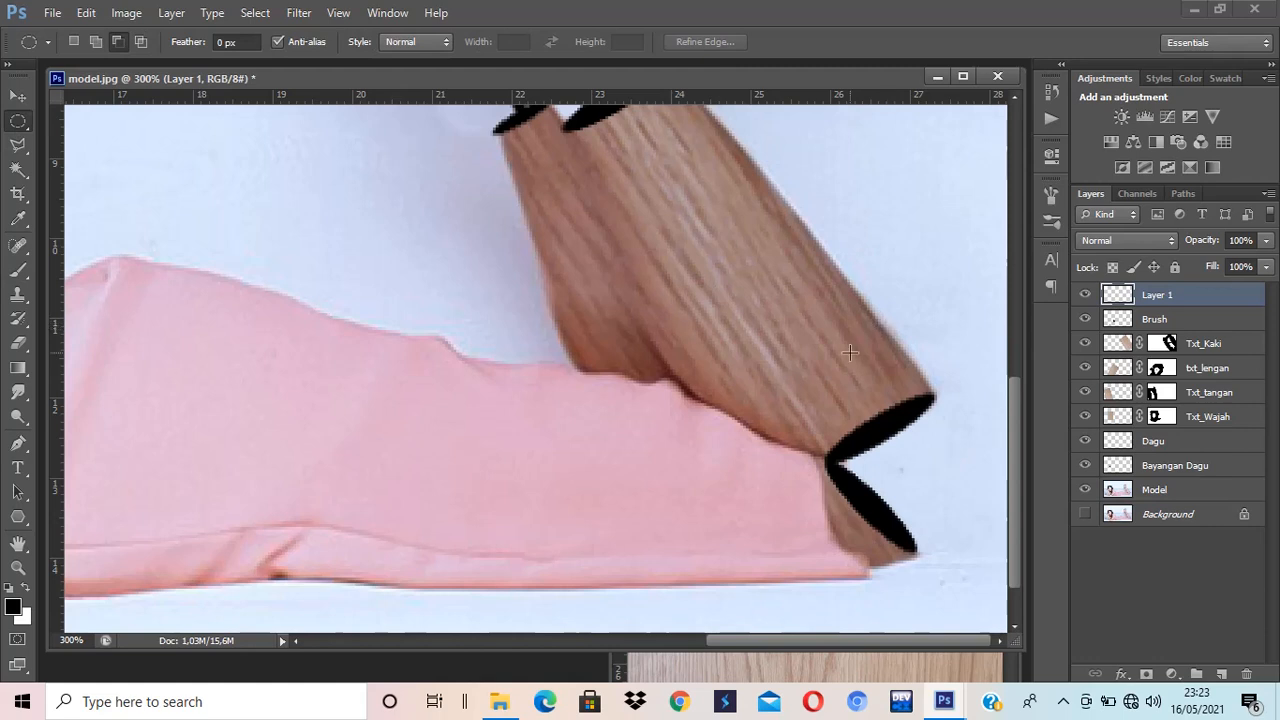
drag(766, 384, 912, 528)
right_click(908, 400)
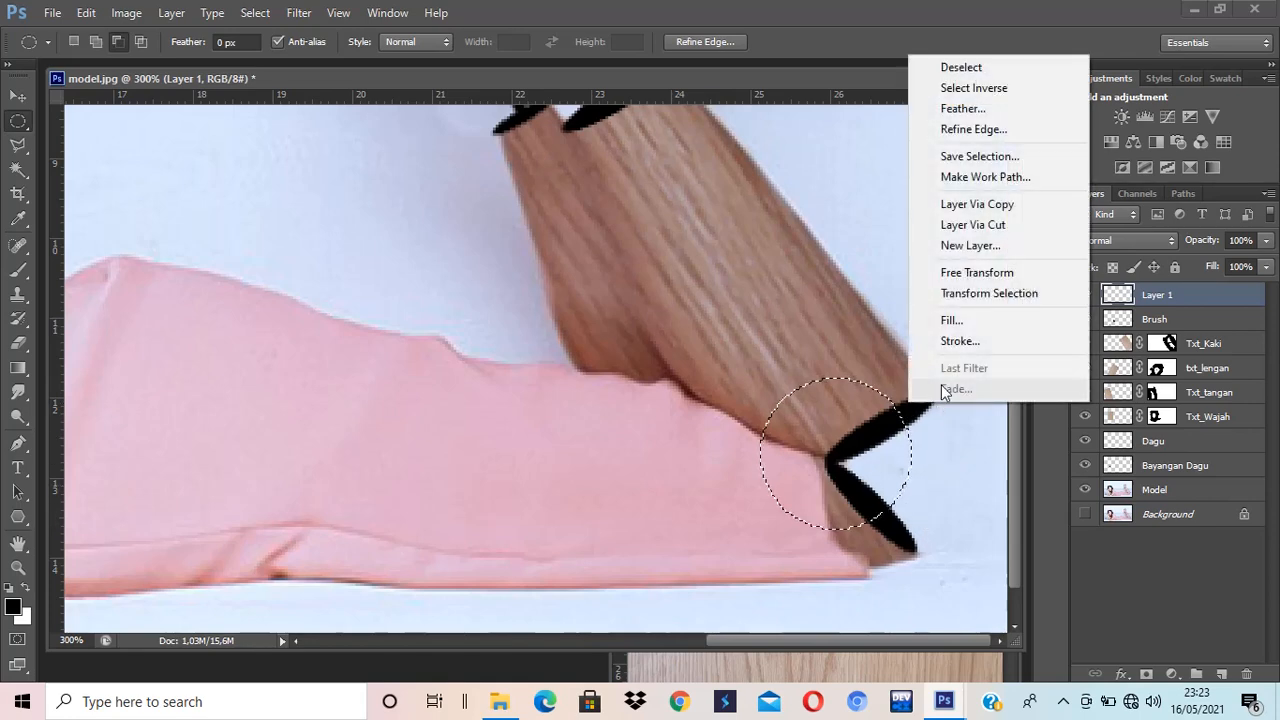
click(955, 342)
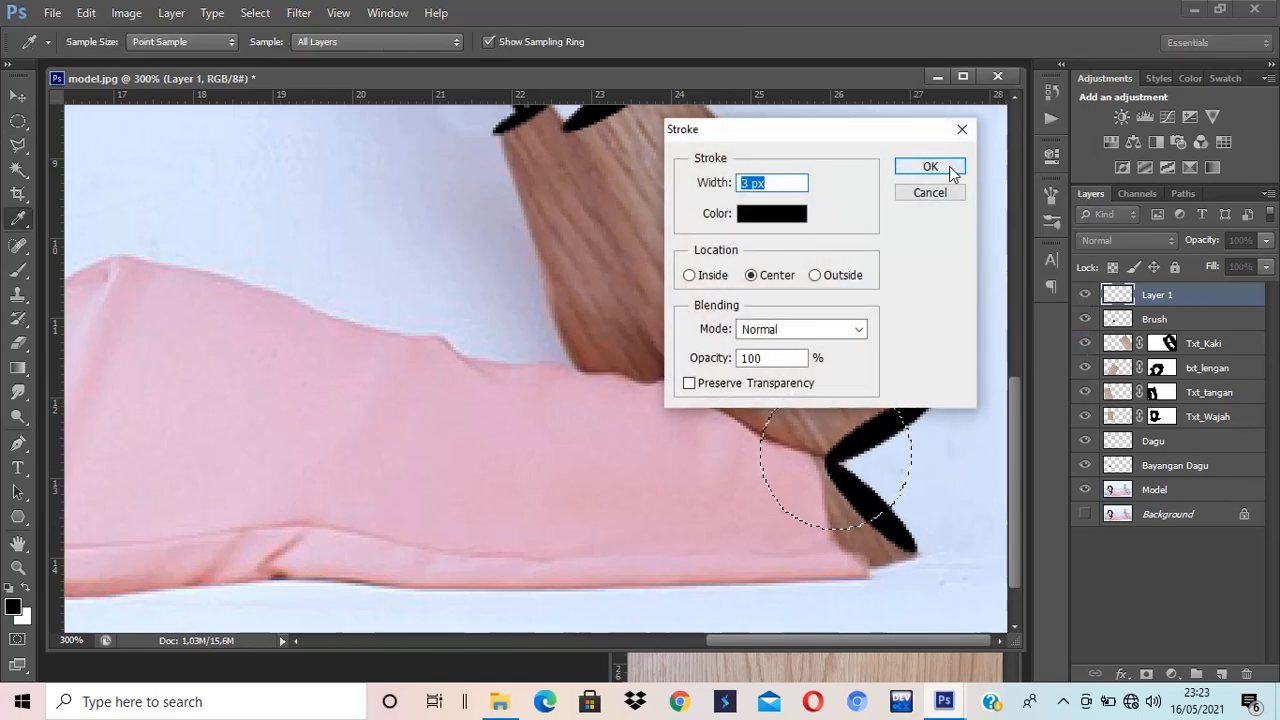
click(951, 170)
Deselect the knee circle and erase the part over the leg and dress, leaving only the arc that links the two knee marks.
key(e)
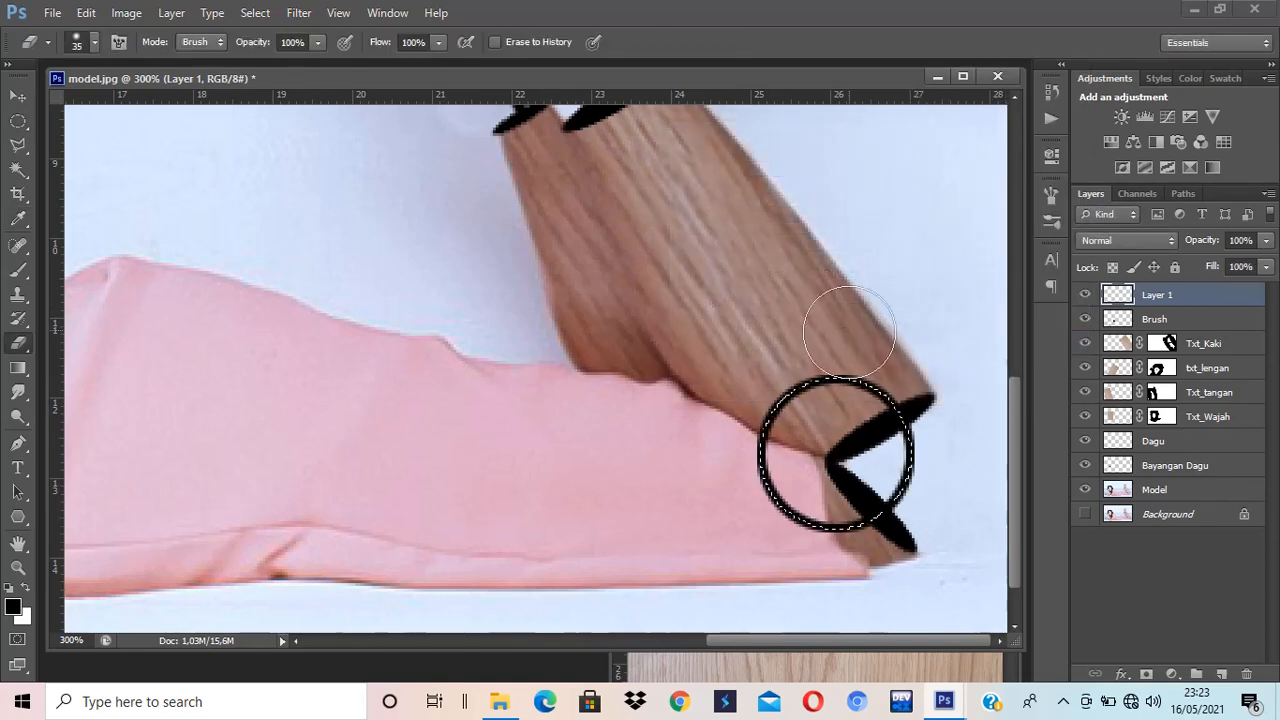
key(ctrl+d)
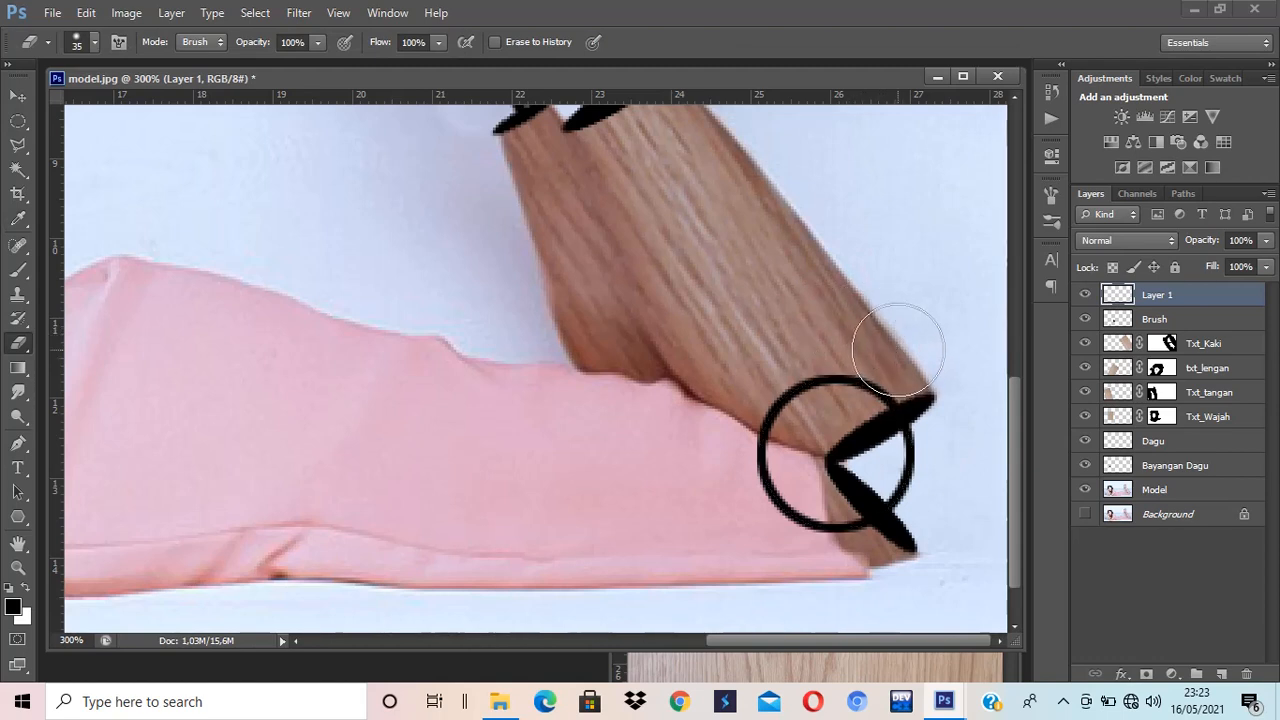
mouse_move(897, 349)
mouse_down()
mouse_move(893, 375)
mouse_move(858, 370)
mouse_move(806, 392)
mouse_move(765, 482)
mouse_move(871, 543)
mouse_move(829, 590)
mouse_move(731, 512)
mouse_move(700, 457)
mouse_up()
key(ctrl+0)
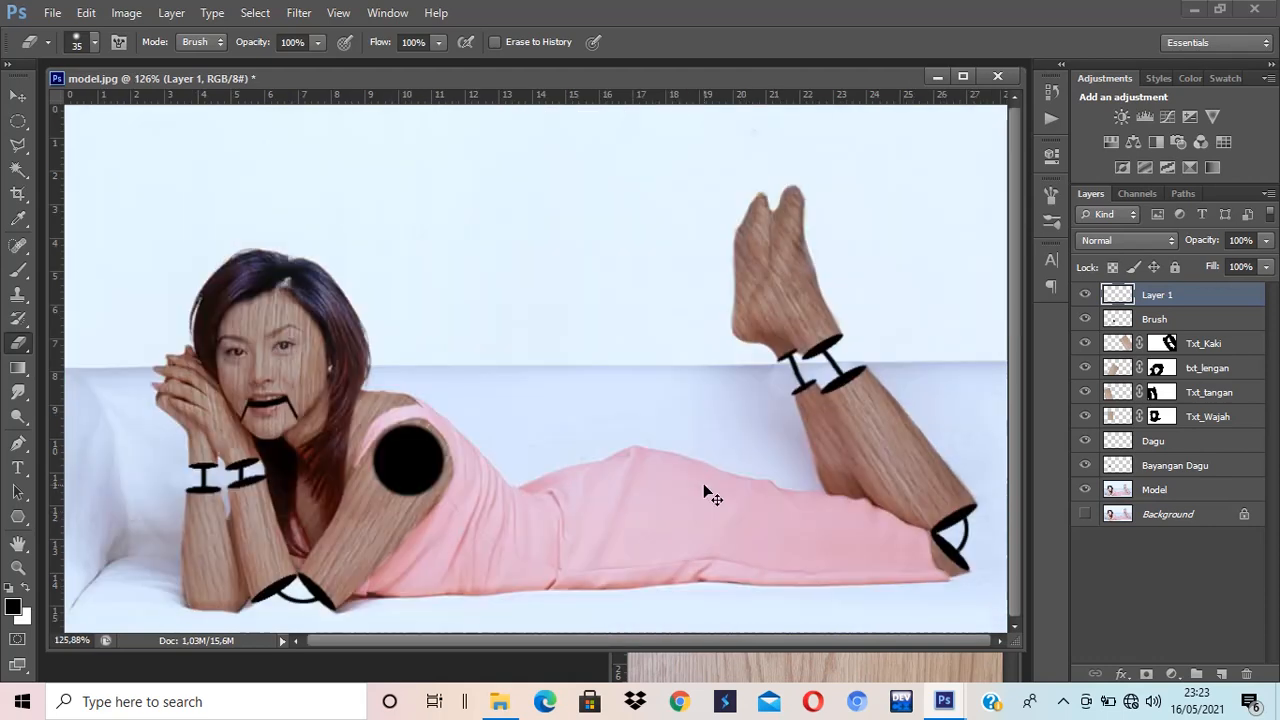